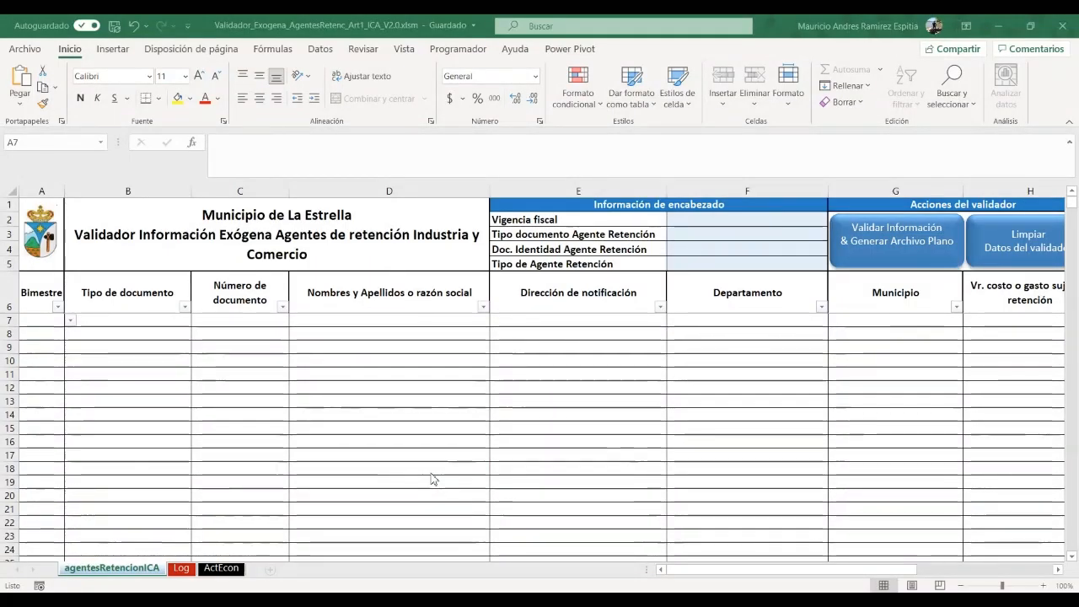
Bring the workbook into focus and review the Log and ActEcon activity code sheets
click(432, 473)
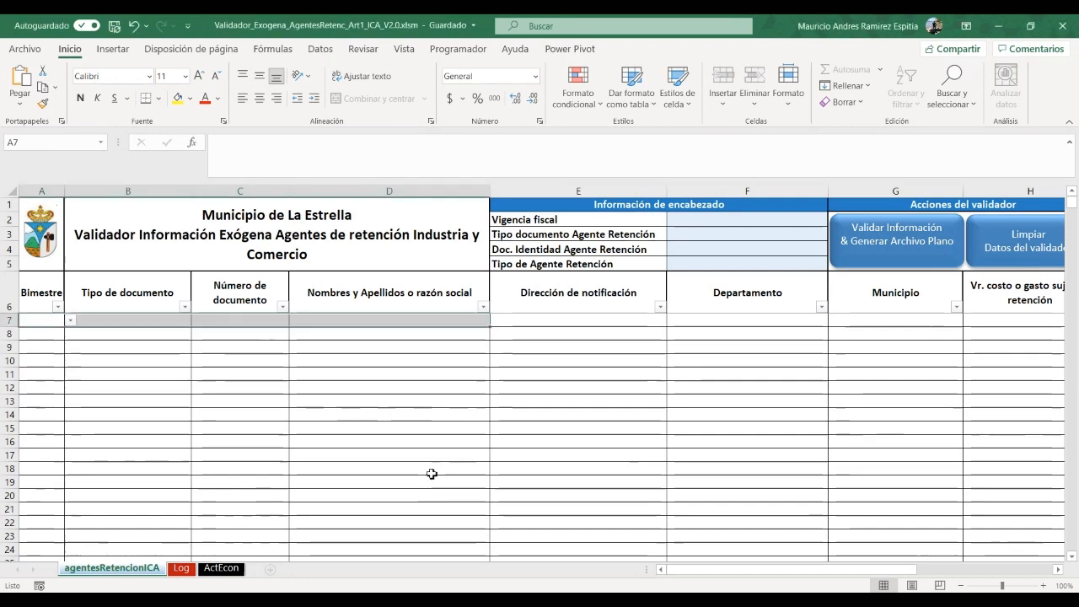
key(alt+Tab)
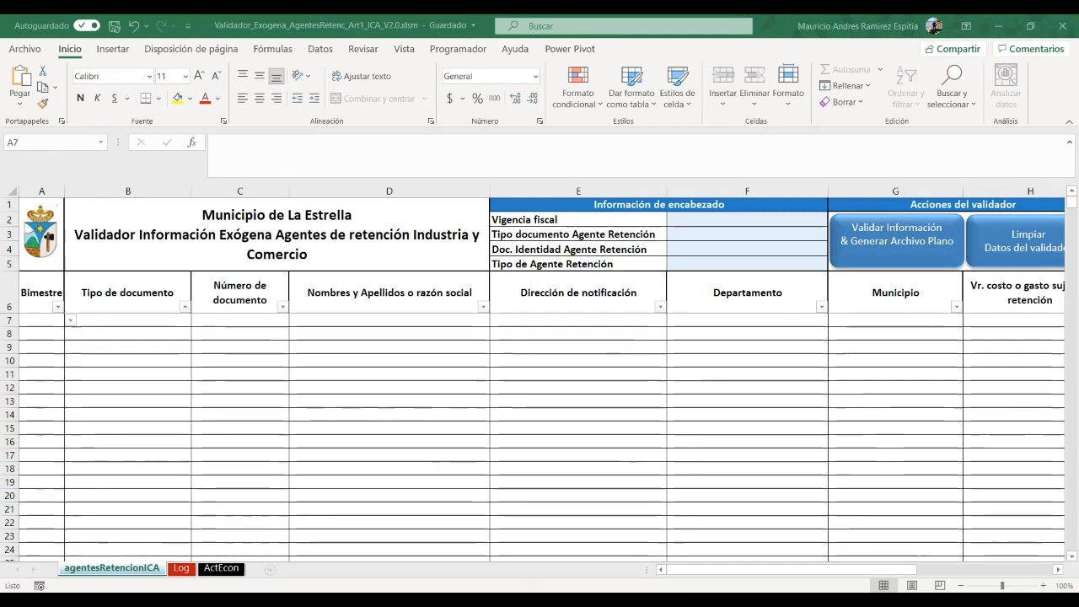
click(611, 540)
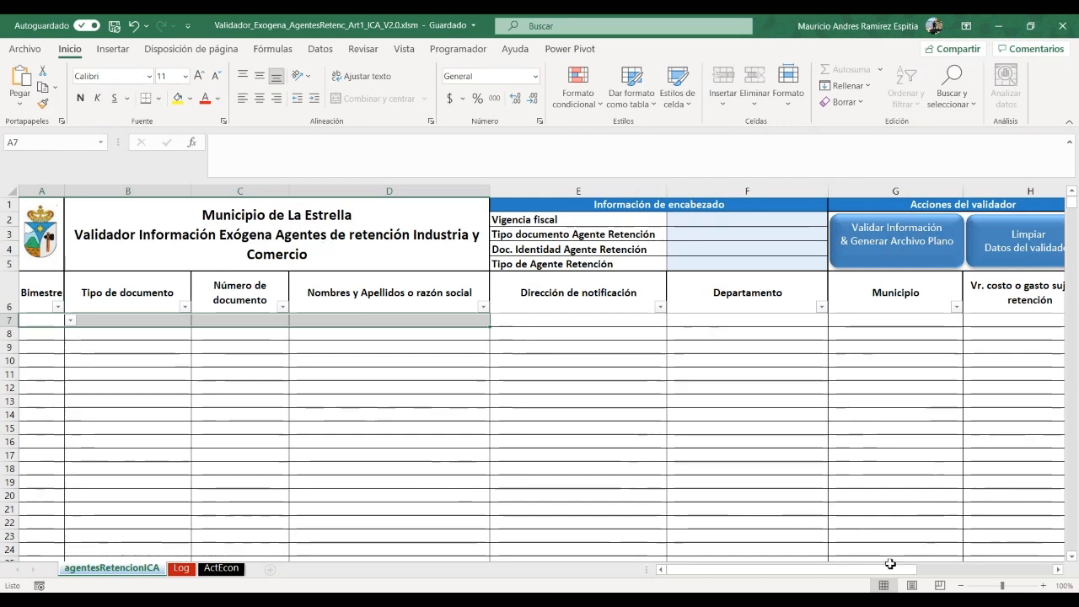
drag(849, 573, 742, 571)
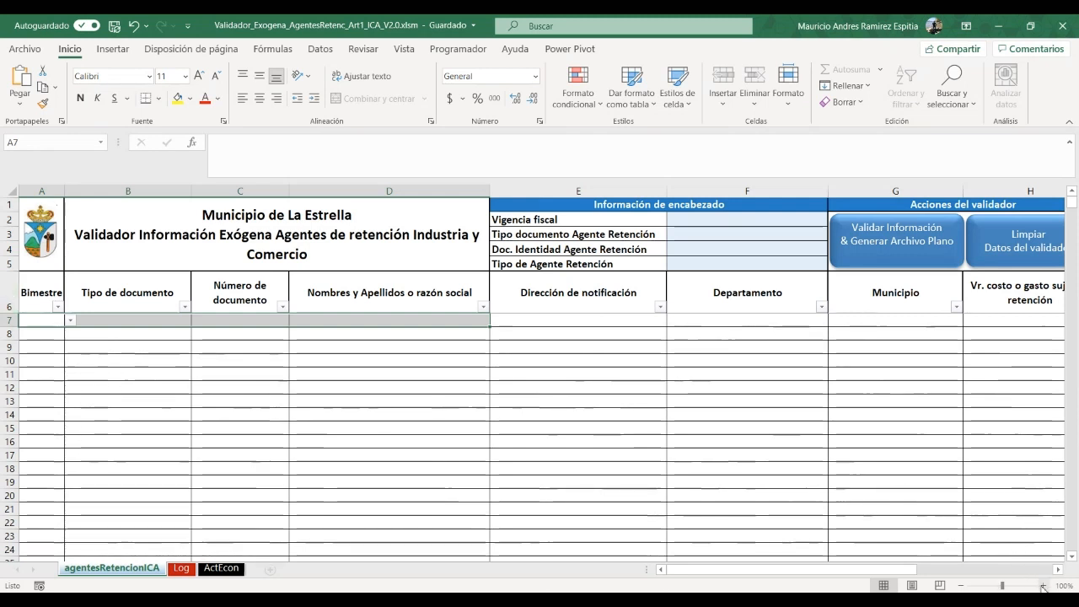
drag(870, 570, 950, 568)
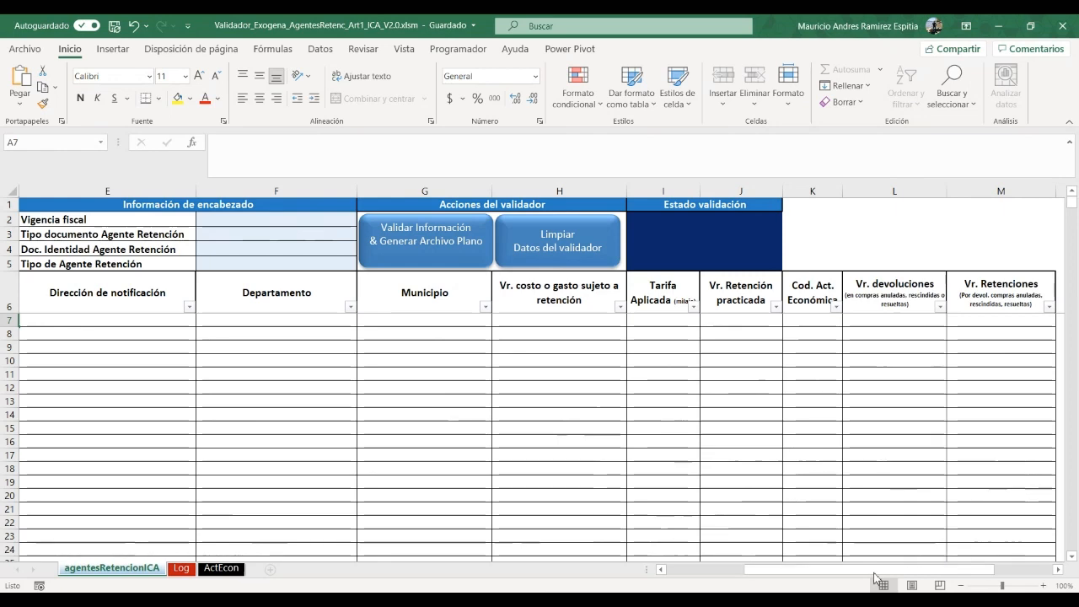
drag(950, 569, 765, 573)
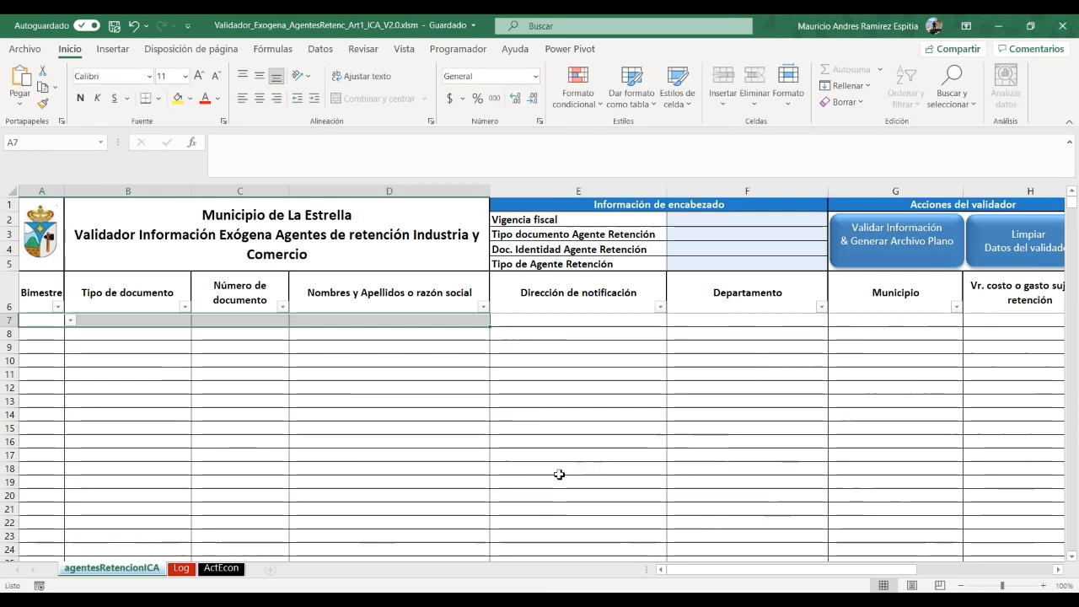
click(180, 570)
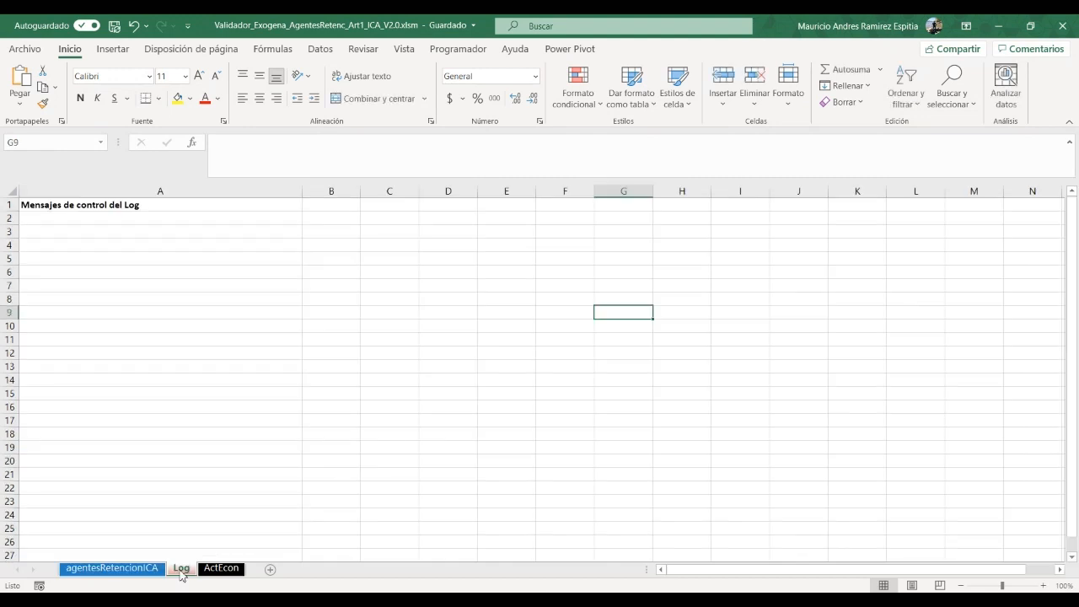
click(224, 573)
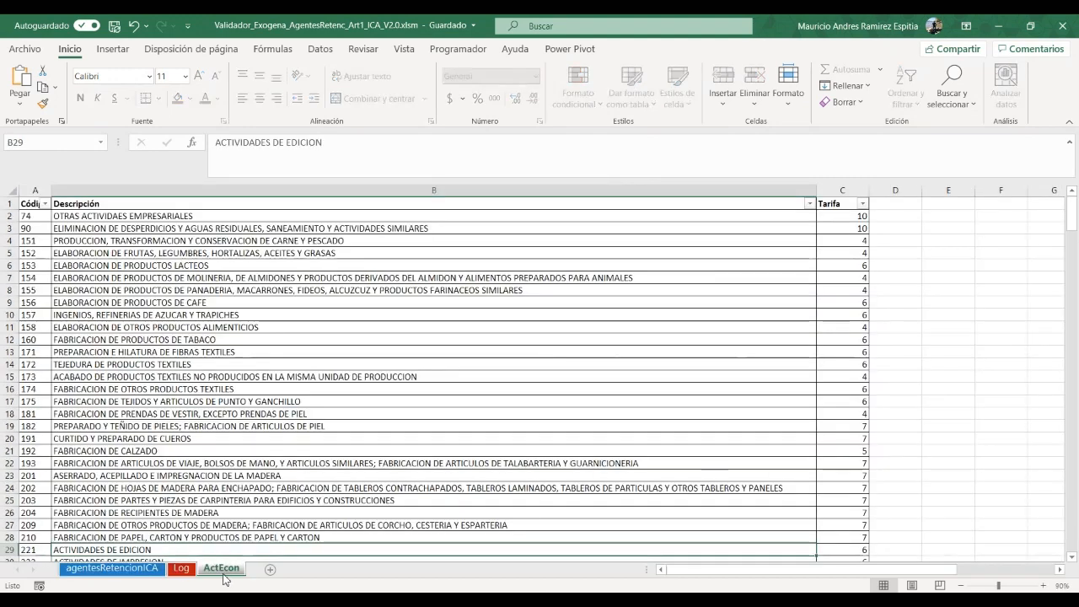
click(137, 570)
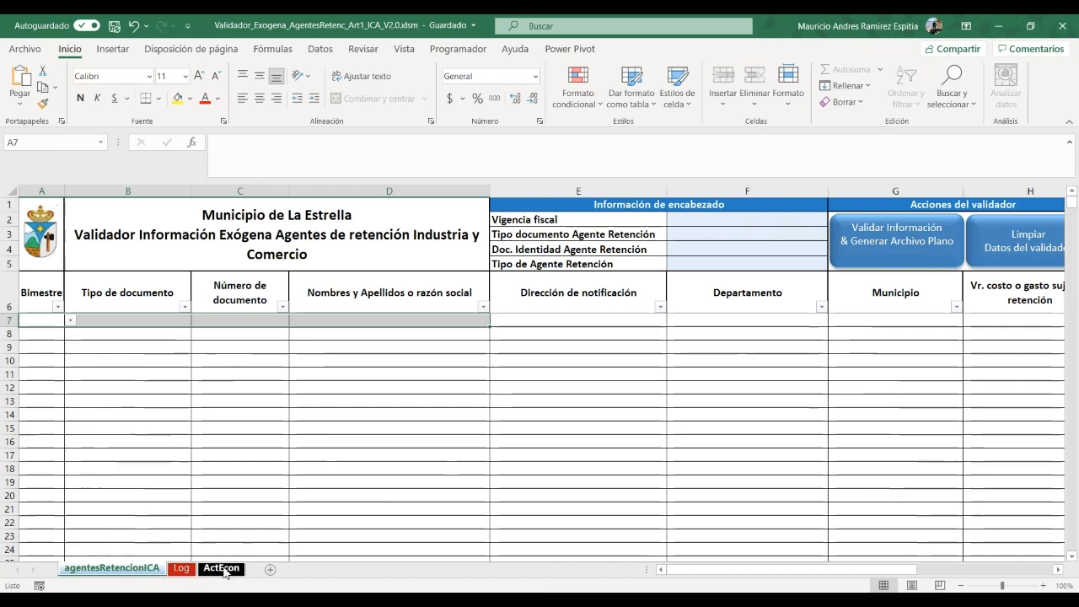
click(222, 569)
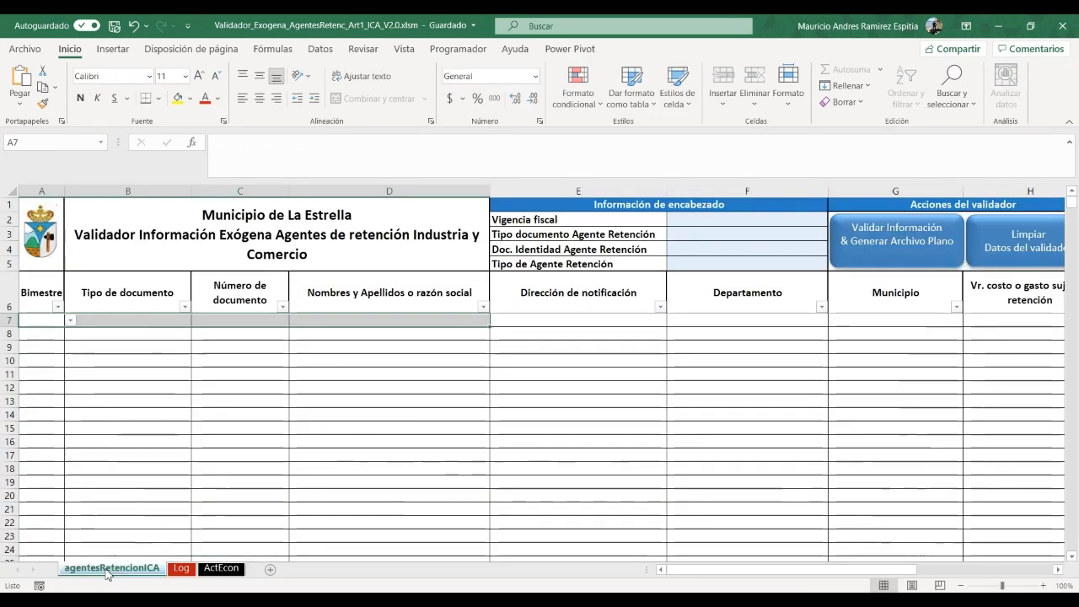
Set Vigencia fiscal to 2020 and the agent's document type to NIT
click(795, 218)
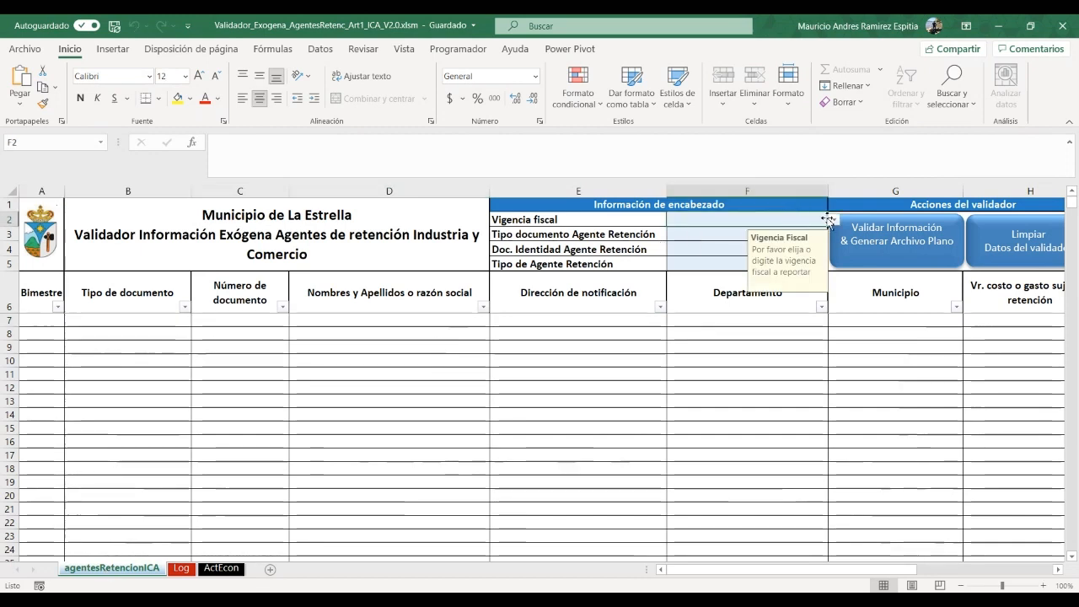
click(833, 223)
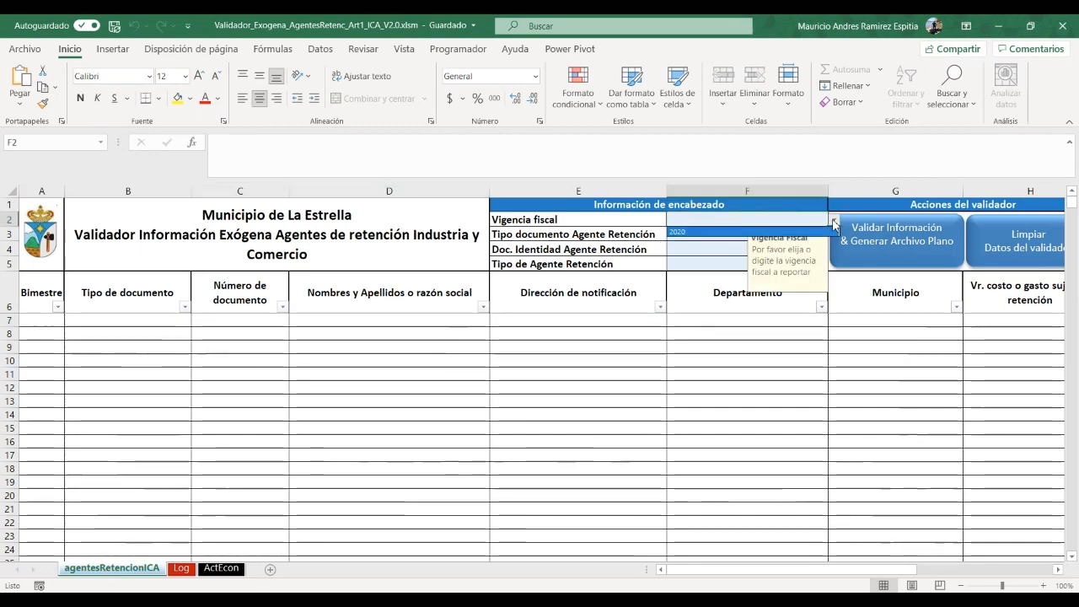
click(684, 232)
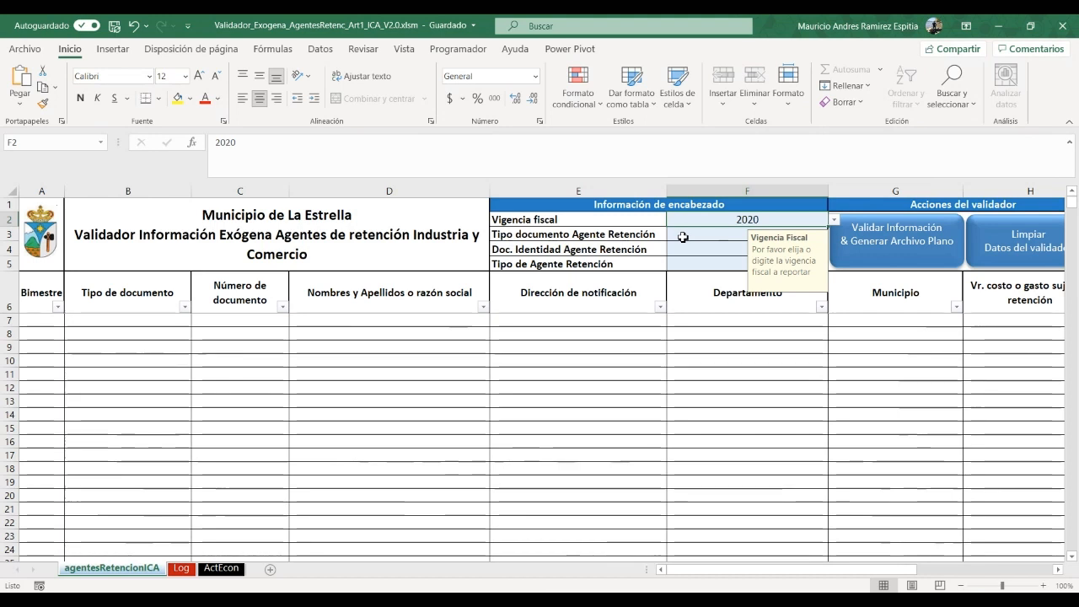
click(683, 237)
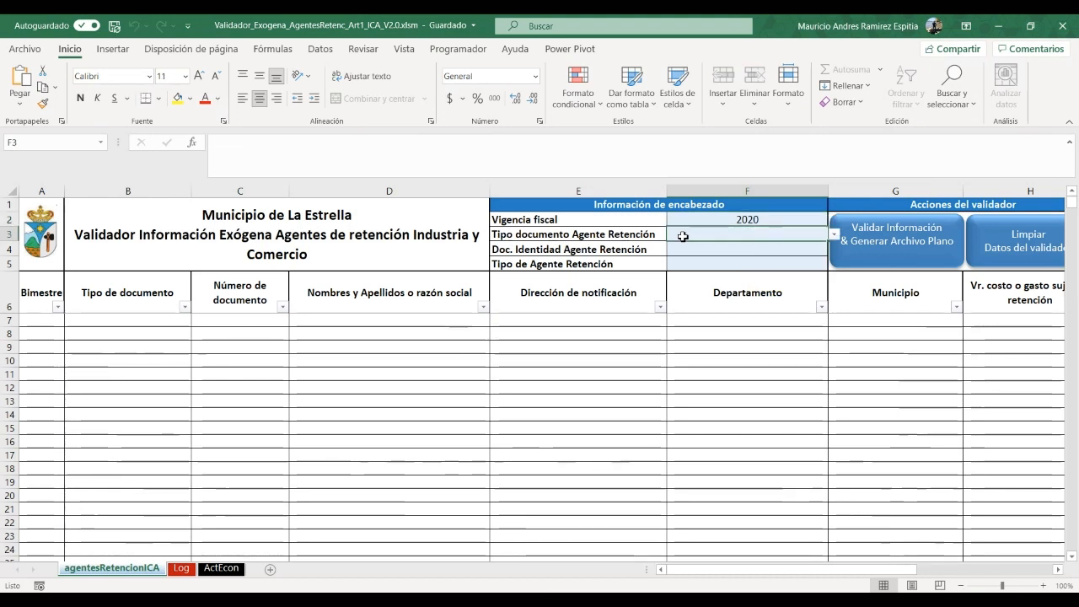
click(835, 234)
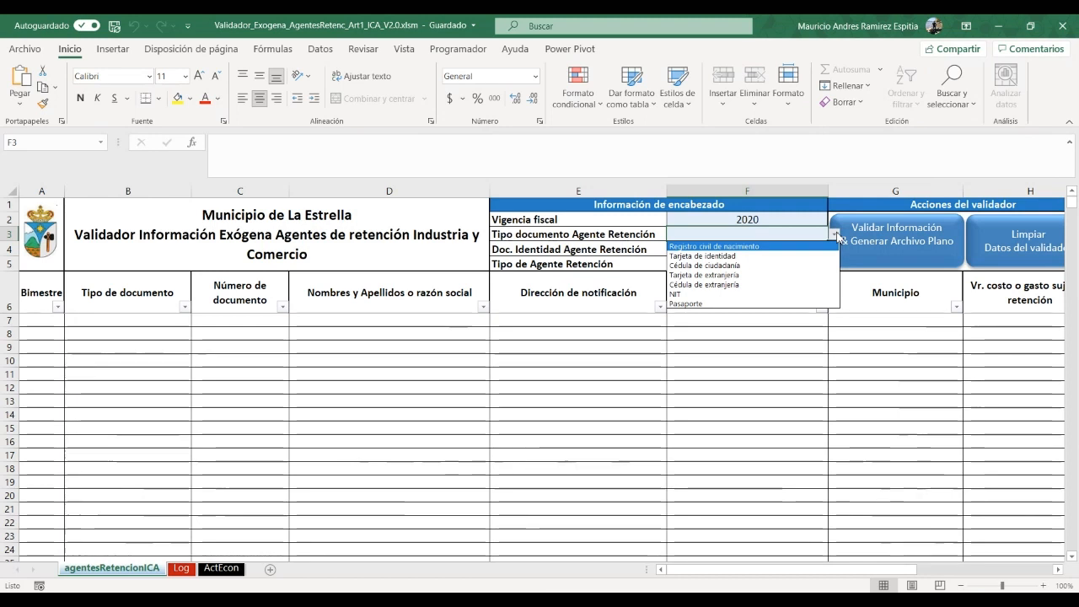
click(688, 294)
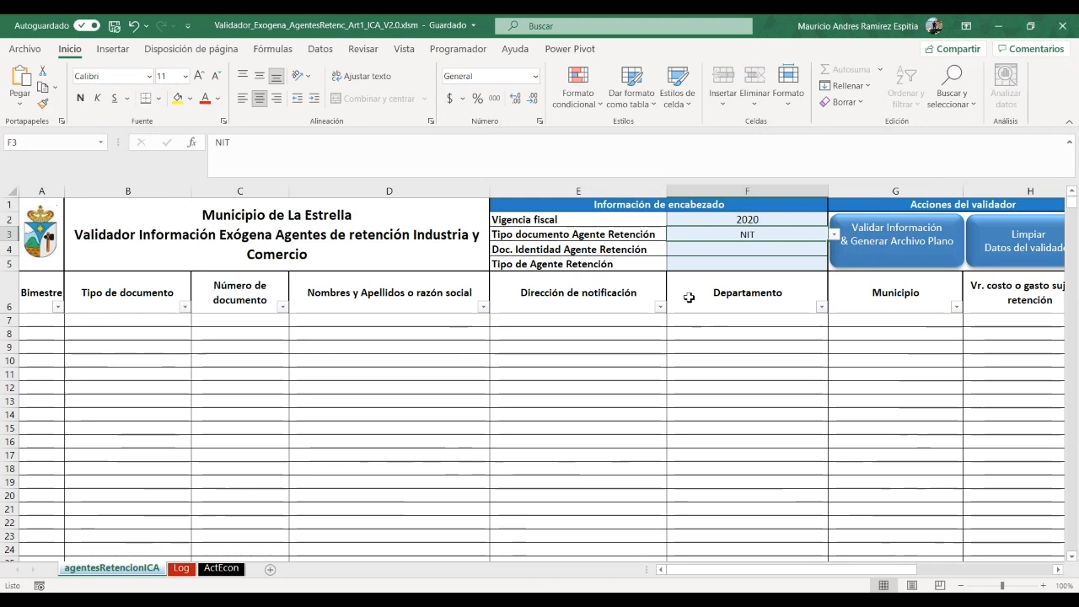
Enter the agent's NIT identity number and set the agent type to Persona Jurídica
click(732, 250)
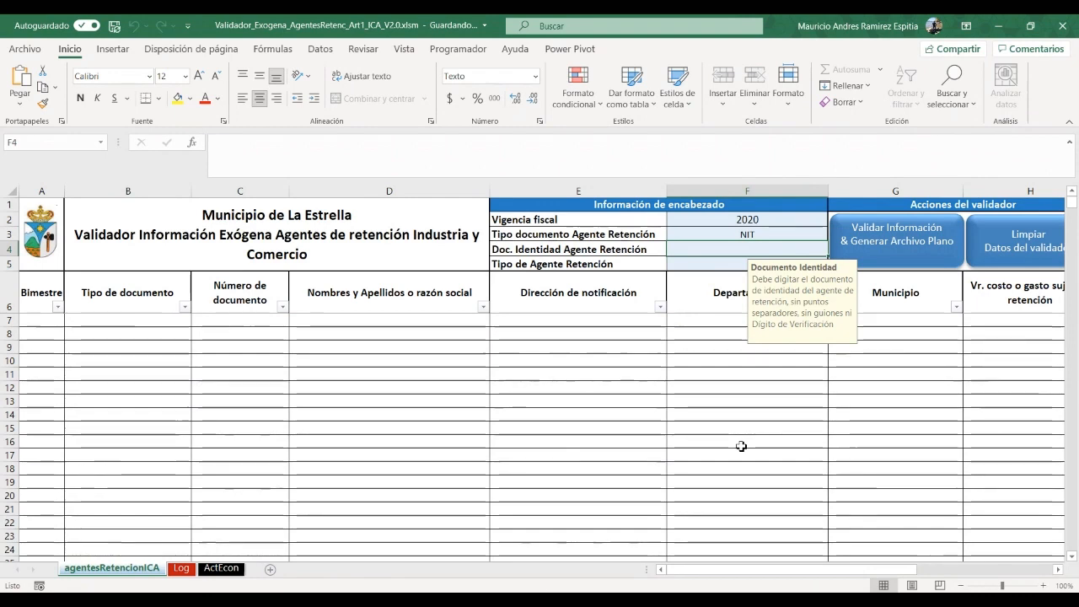
text(900)
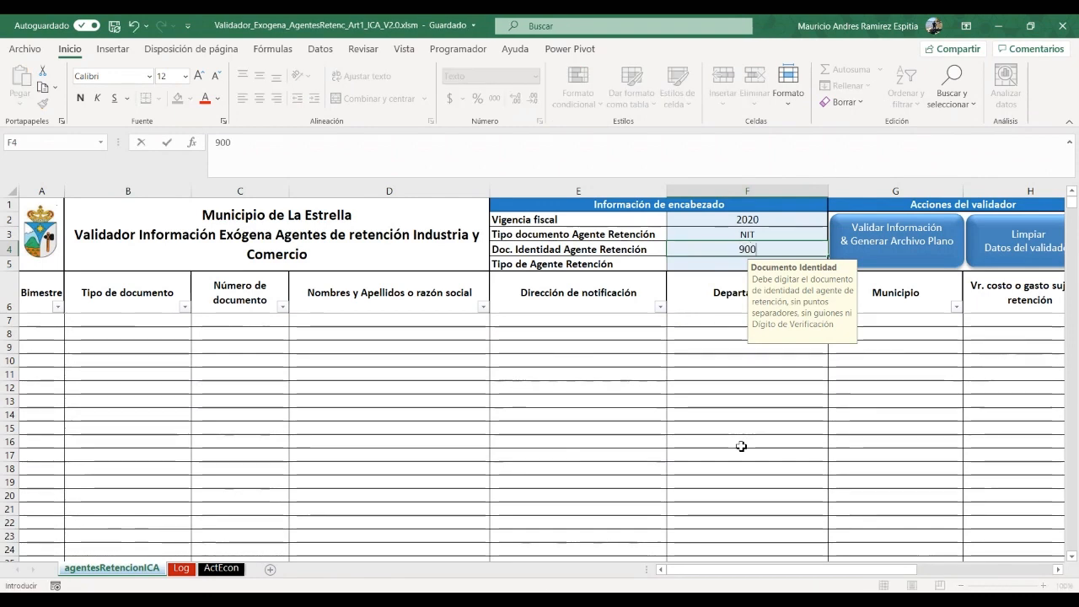
text(900900)
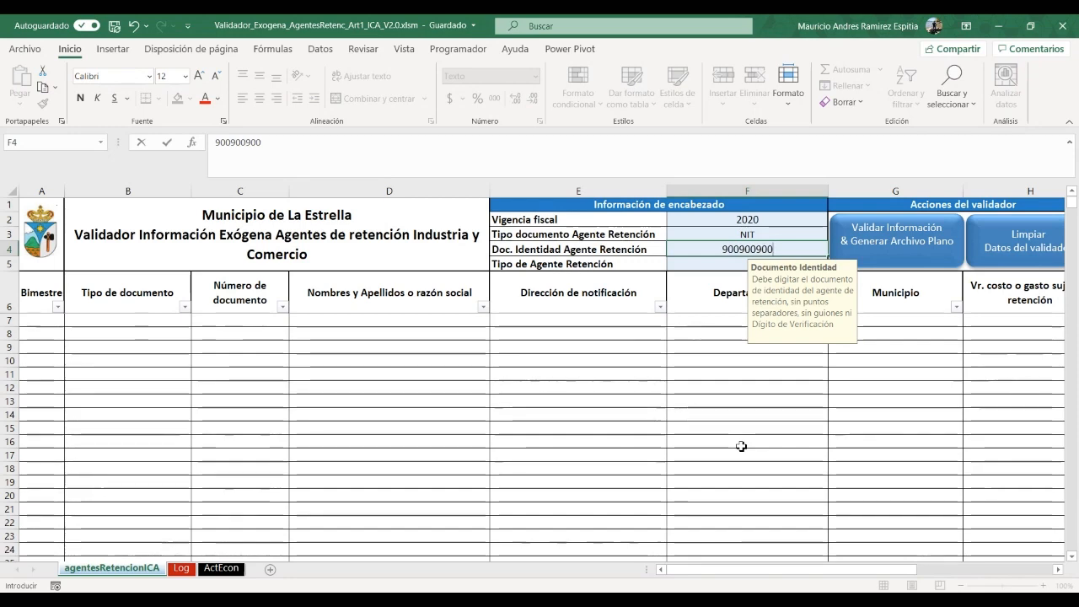
key(Return)
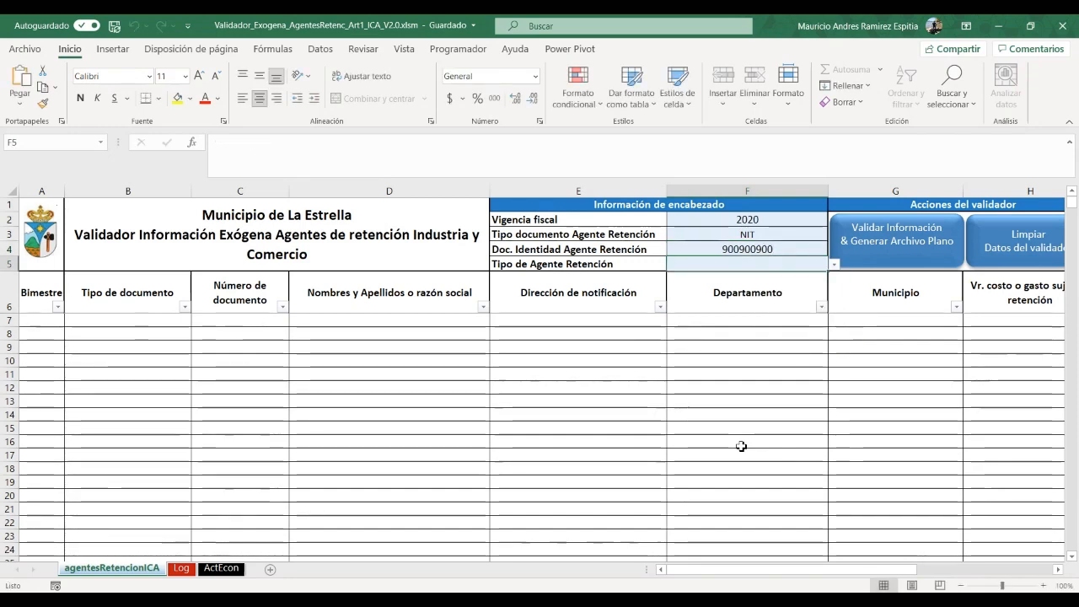
click(835, 265)
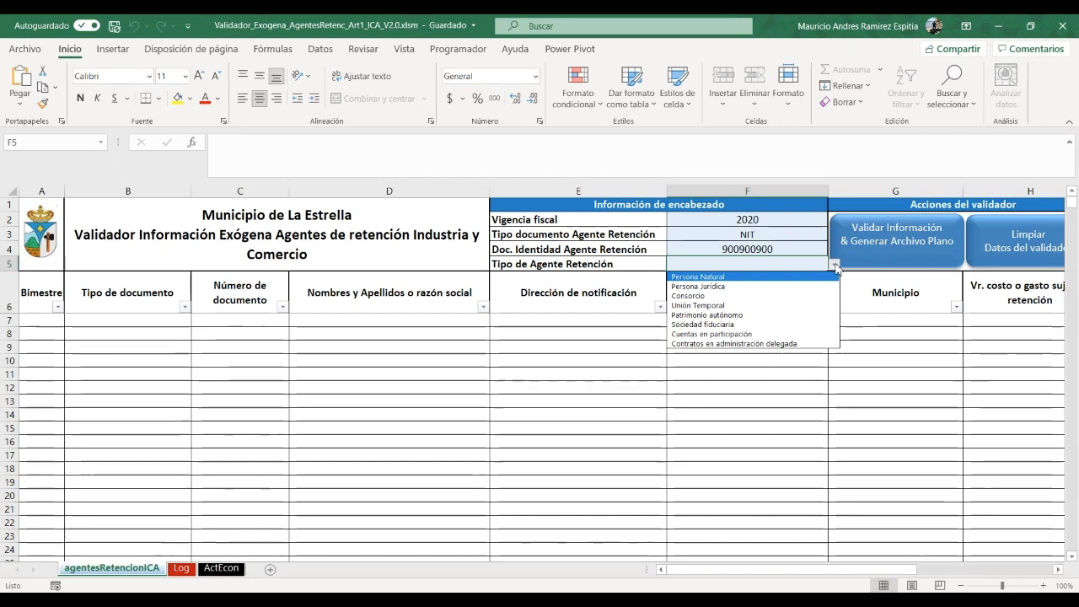
click(730, 286)
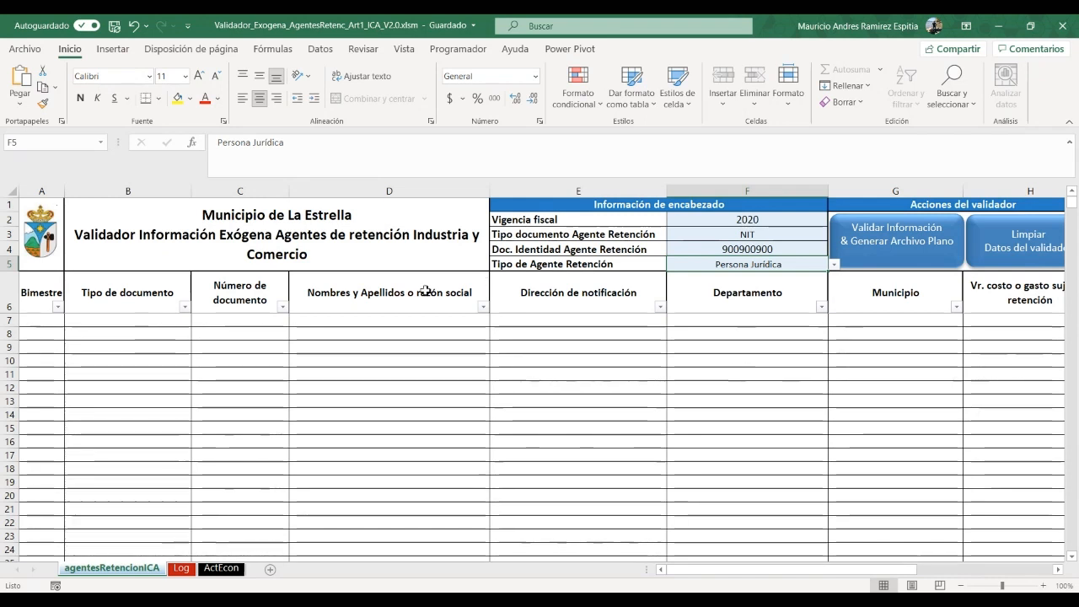
Set row 7's bimestre to 1 and its document type to NIT
click(58, 307)
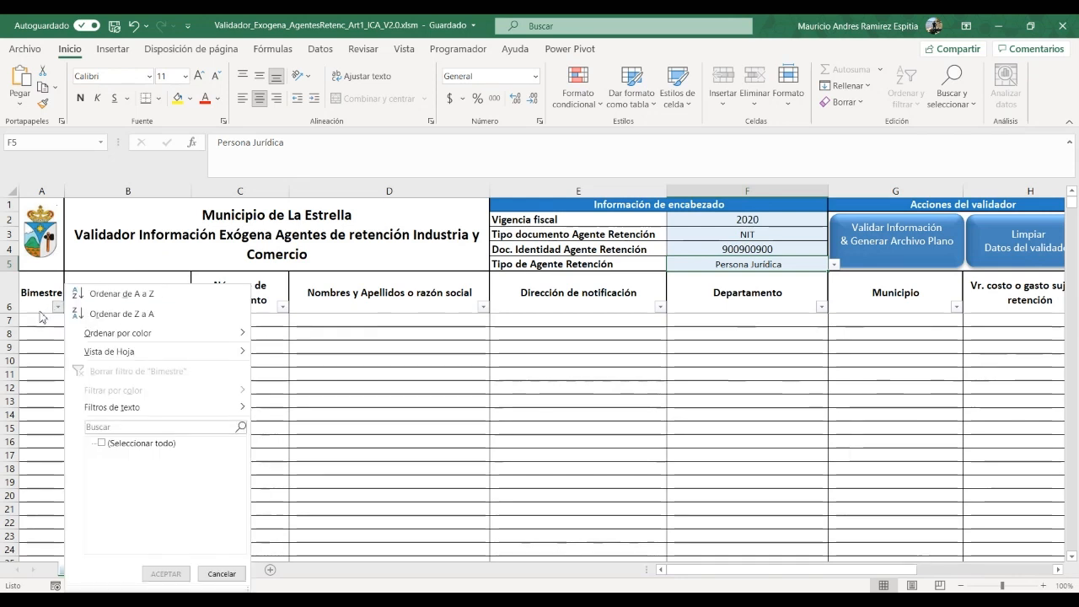
click(49, 321)
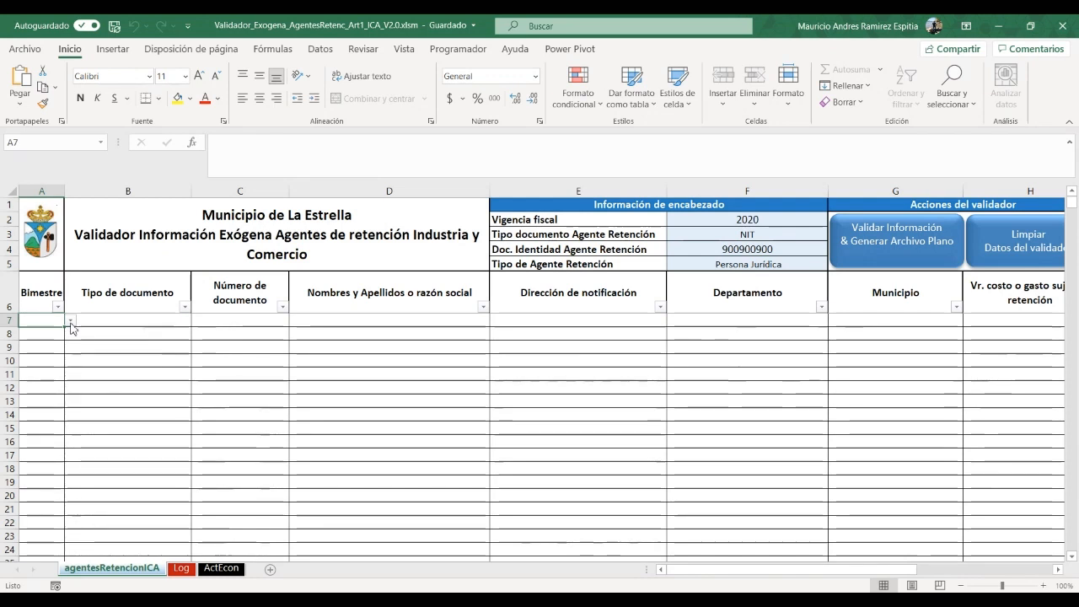
click(71, 322)
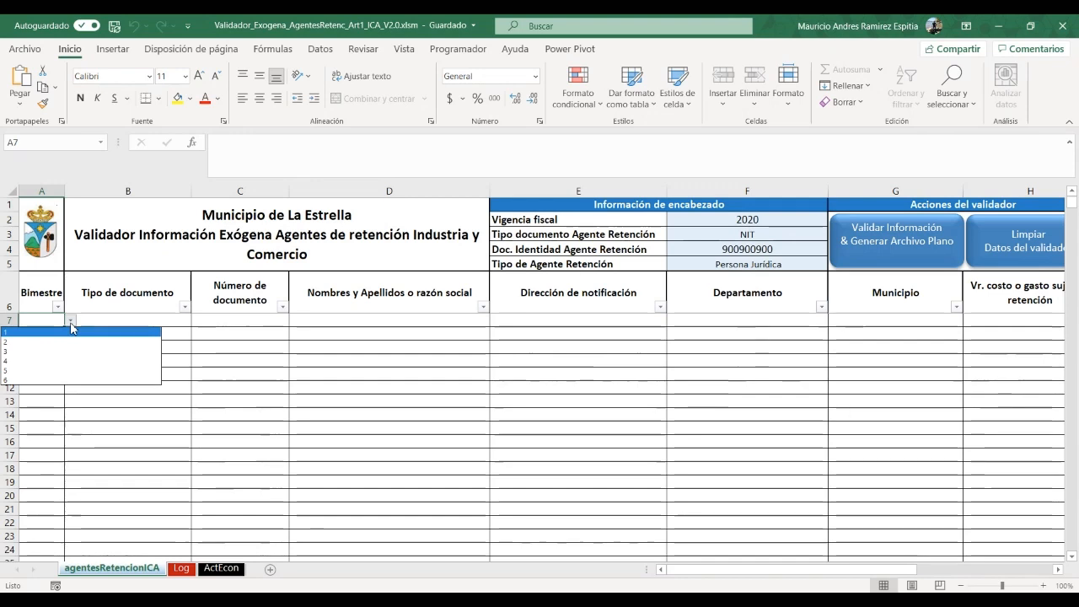
click(41, 317)
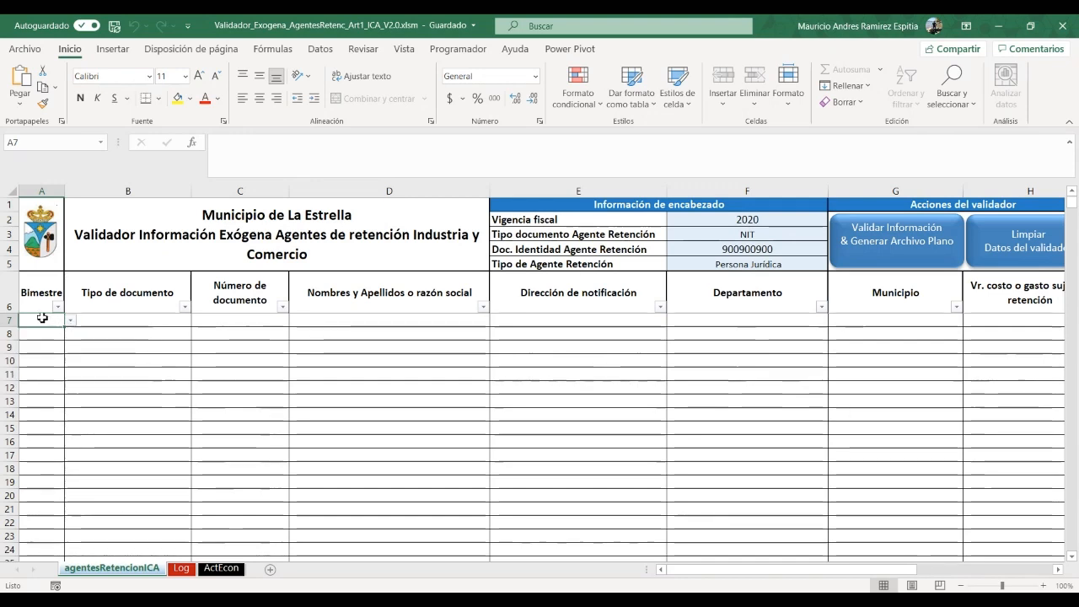
click(1044, 585)
click(1043, 585)
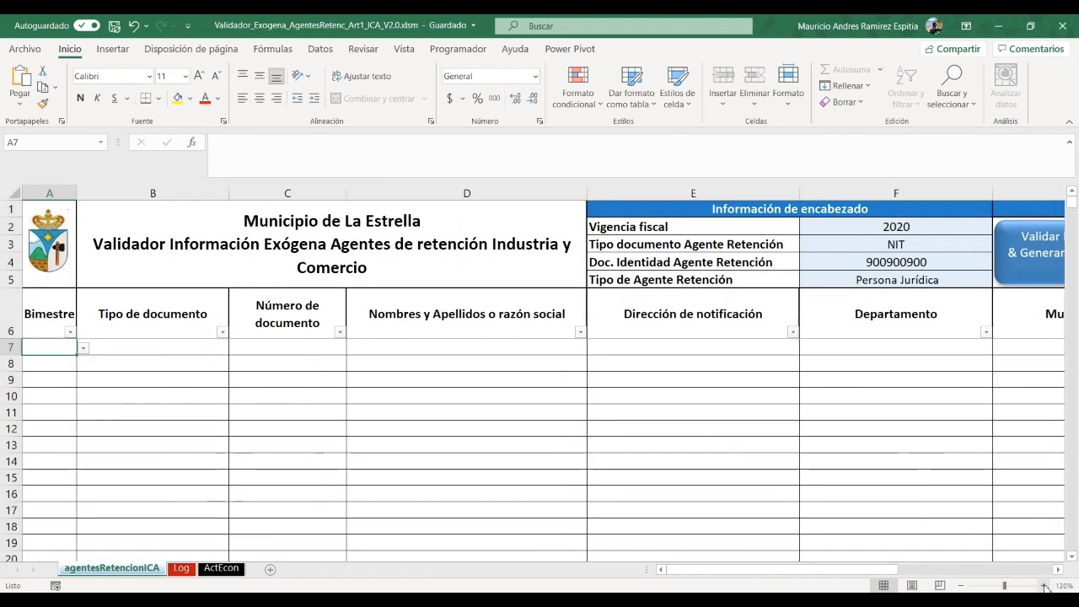
click(89, 363)
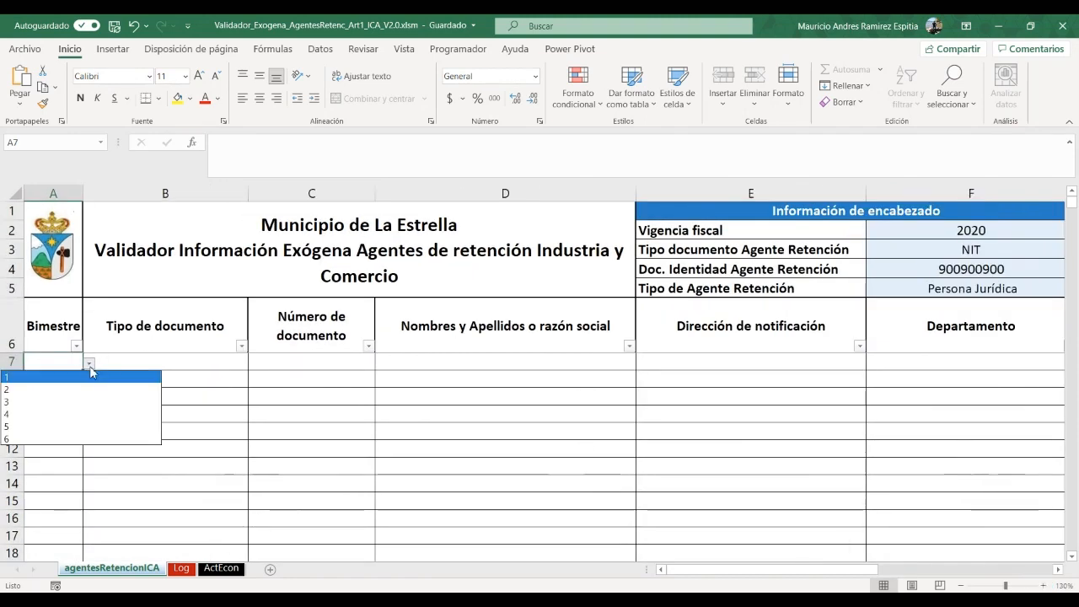
click(62, 380)
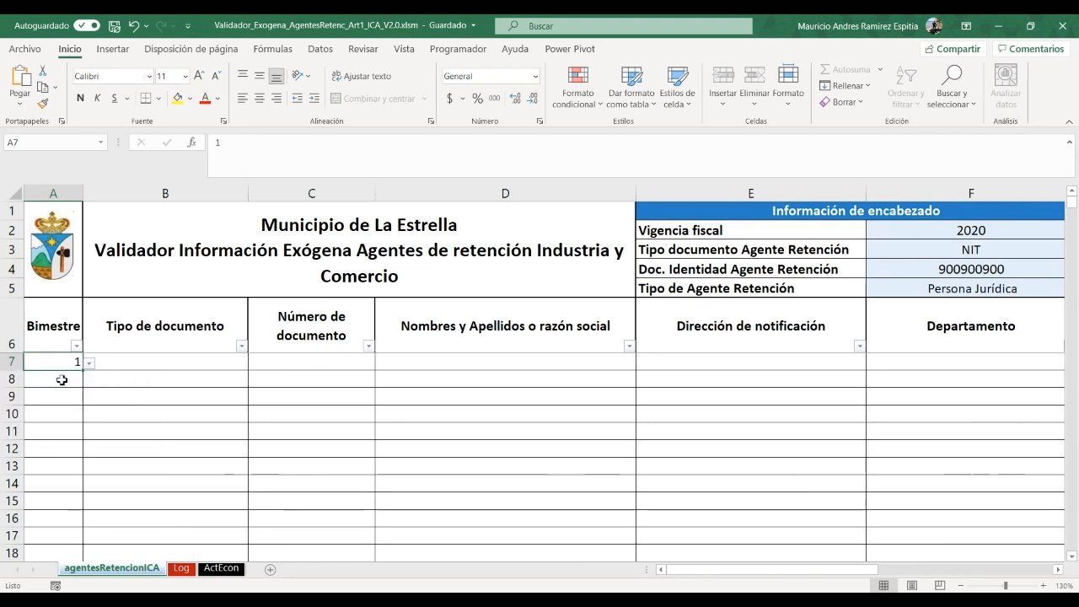
click(204, 363)
scroll(204, 363, down, 2)
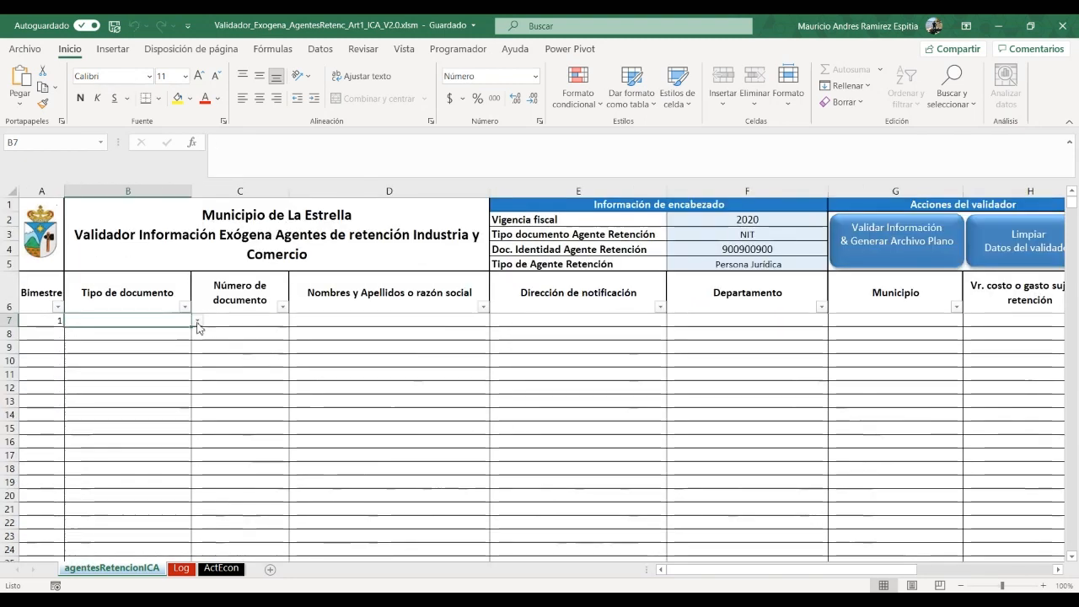
click(198, 323)
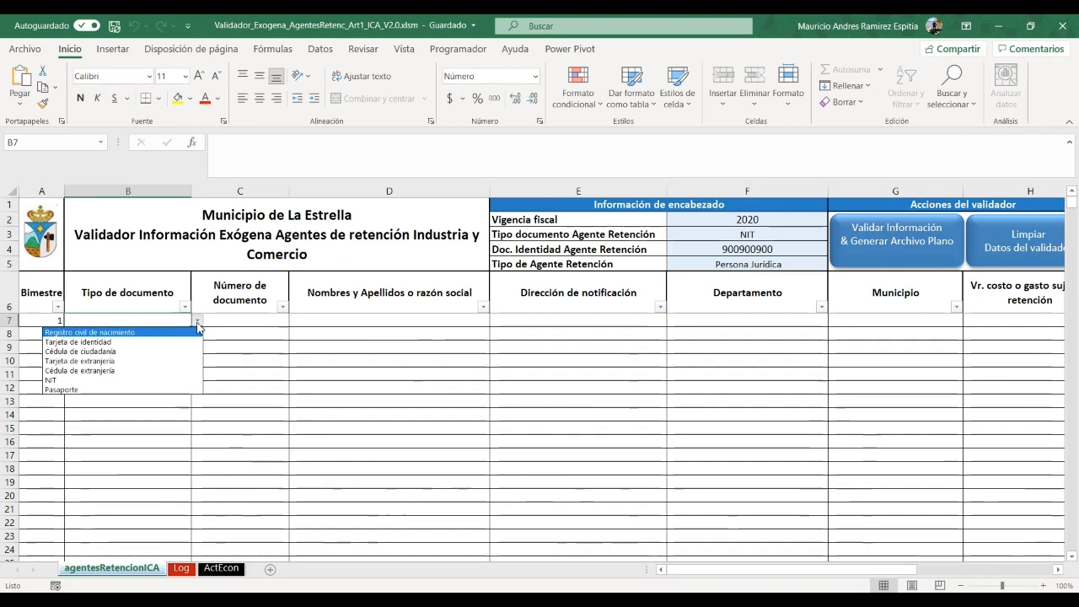
click(142, 380)
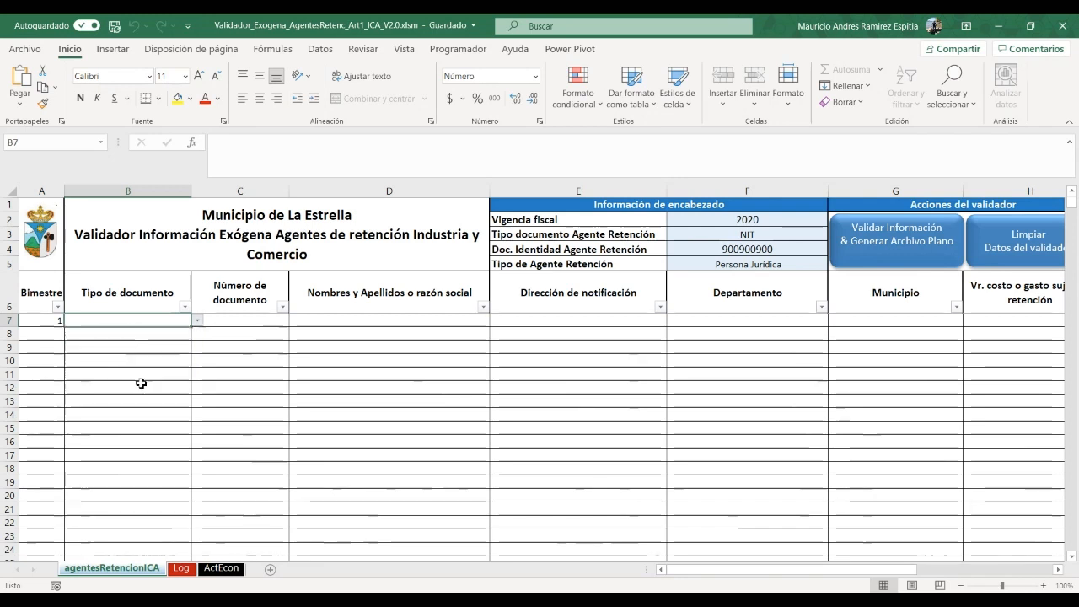
Enter the third party's document number and the name 'M.R ASESORES Y CONSULTORES S.A.S.' in row 7
click(246, 323)
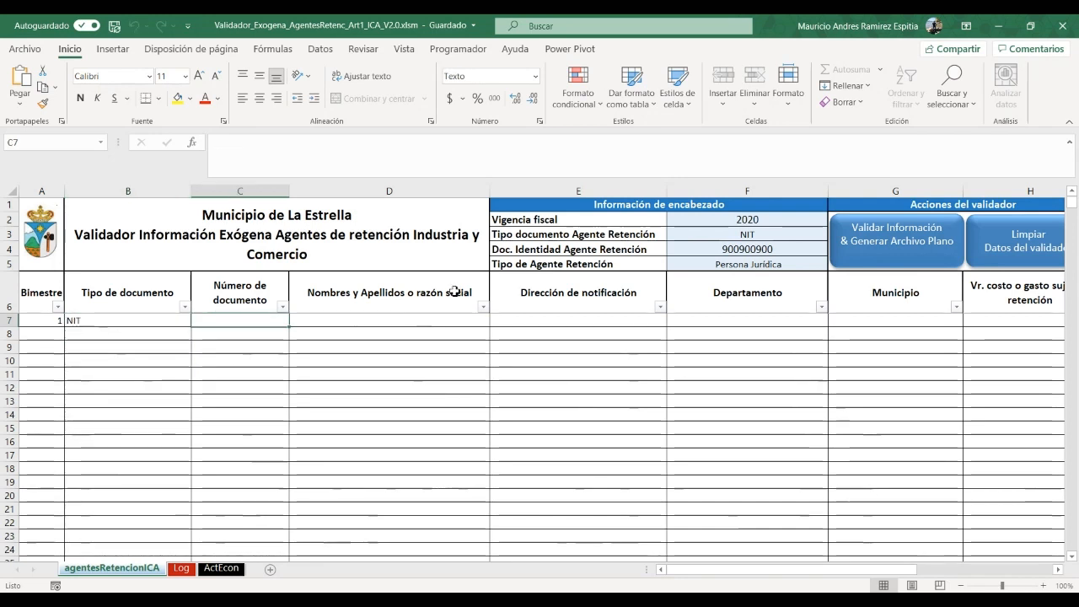
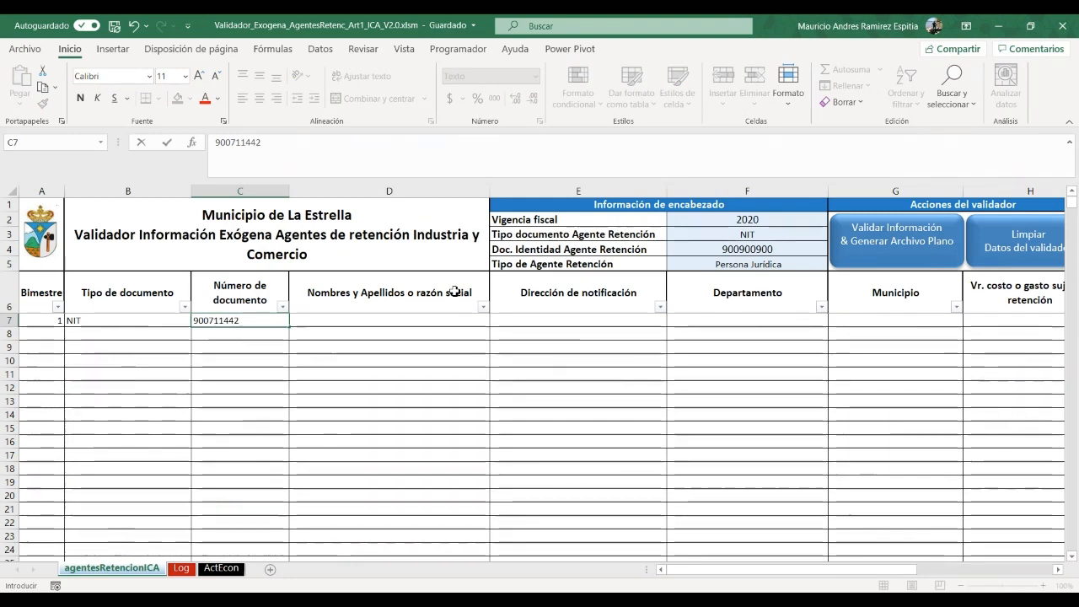
key(Tab)
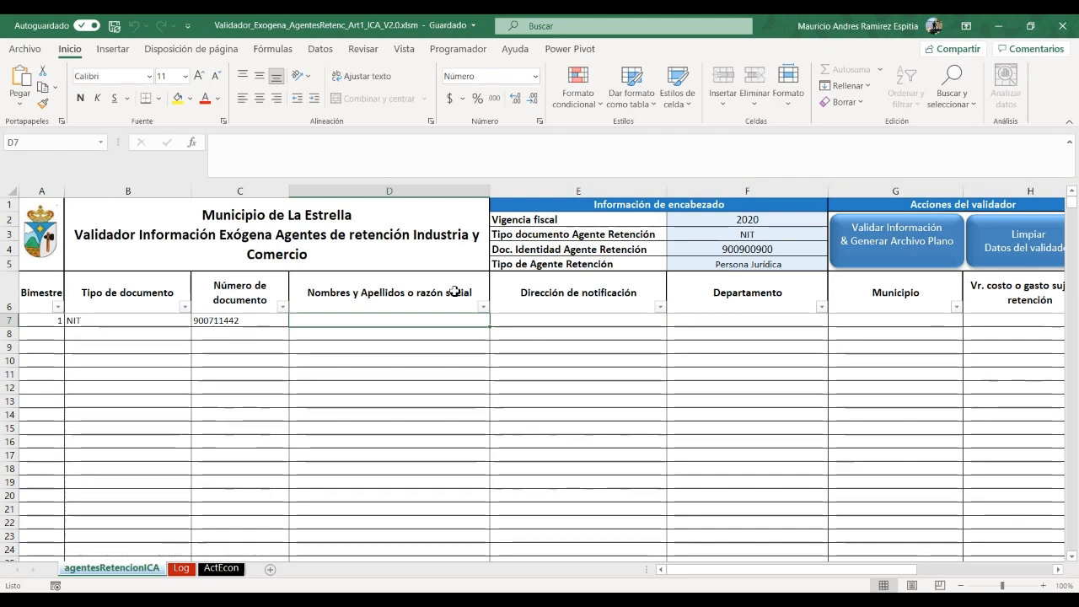
text(M.R ASE)
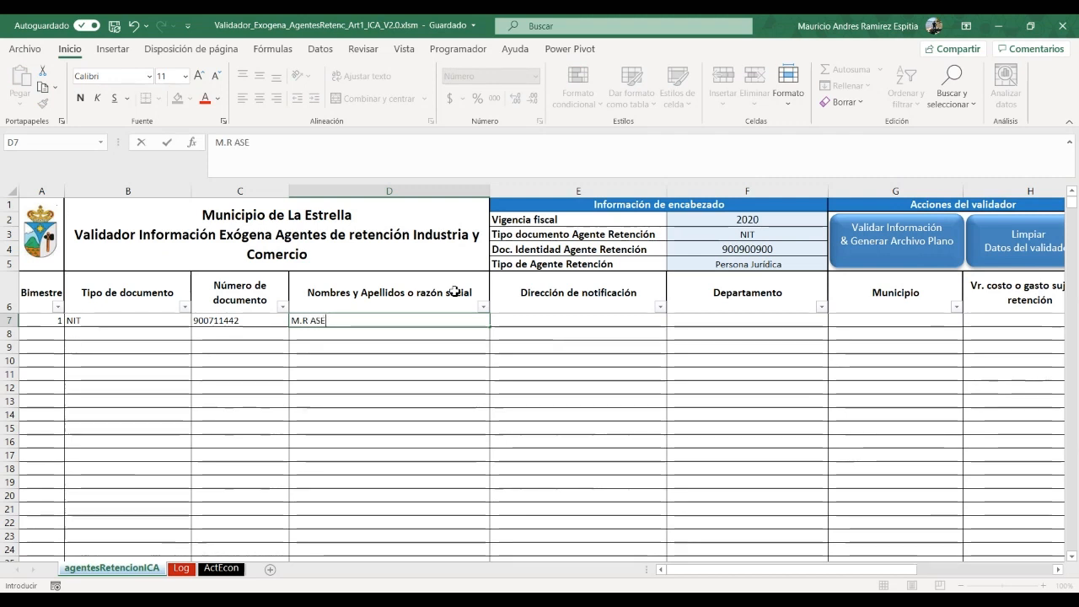
text(SORES Y CO)
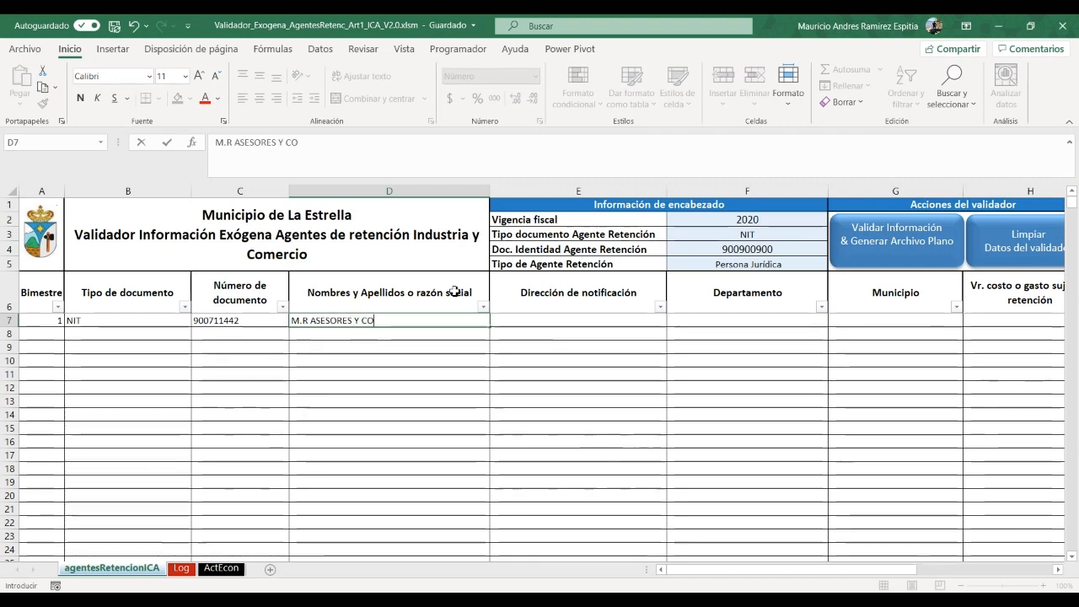
text(NSULTORES)
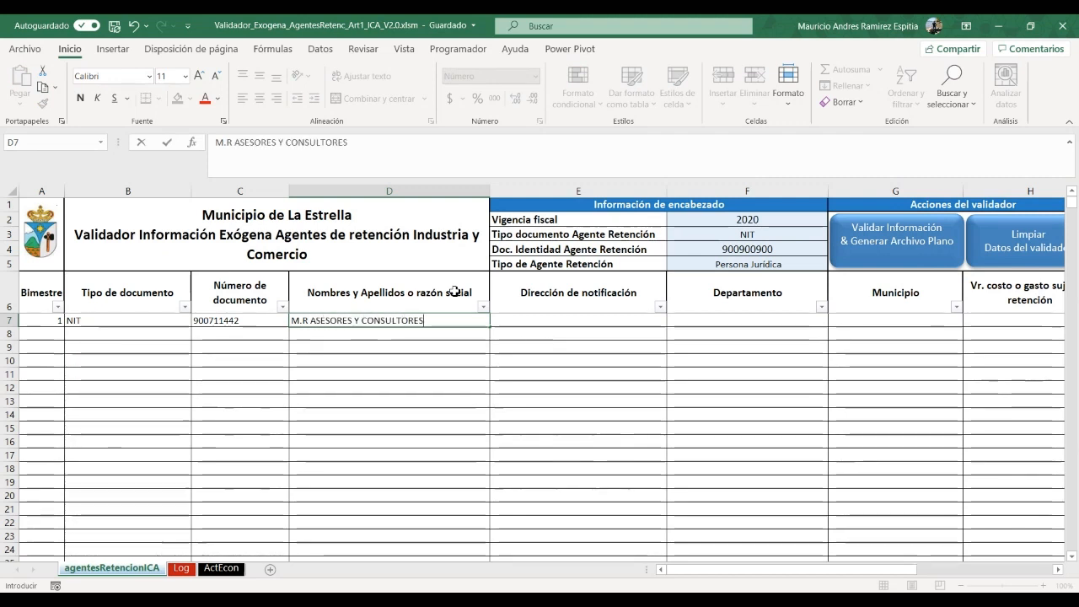
text( S.A.S)
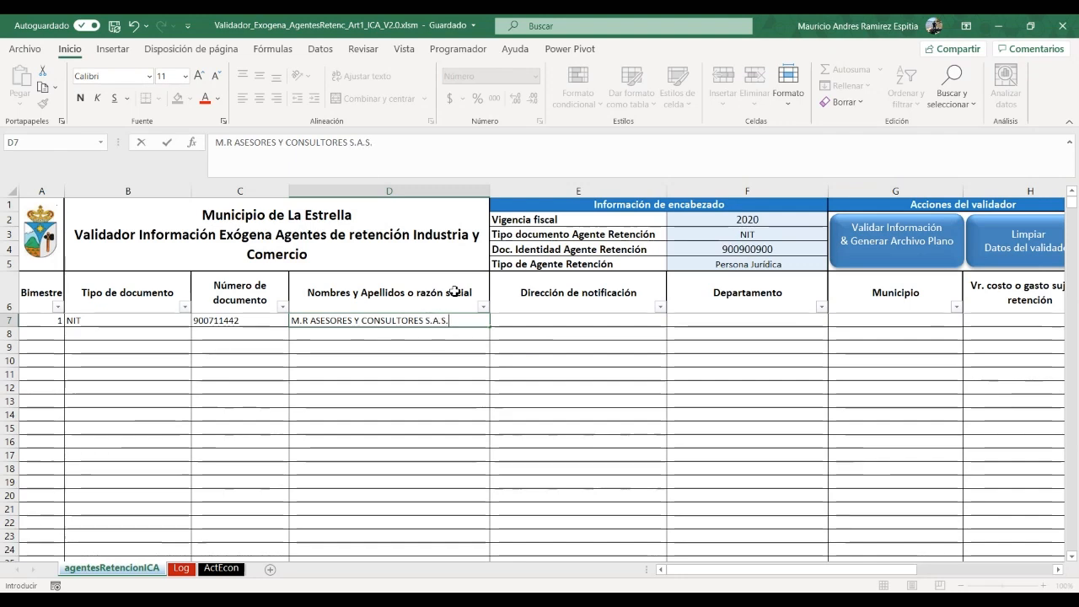
text(.)
key(Tab)
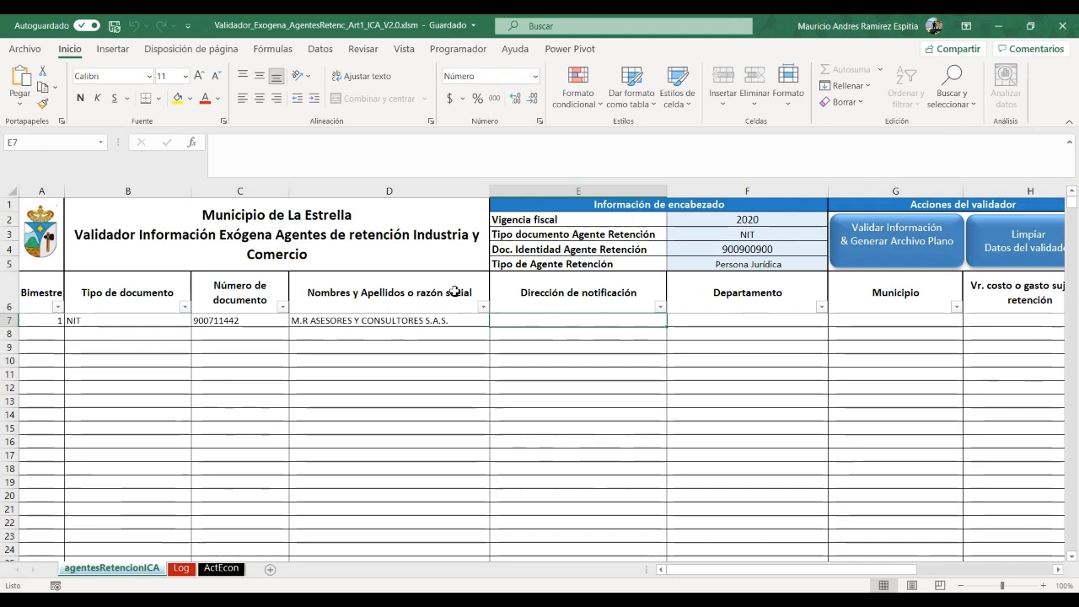
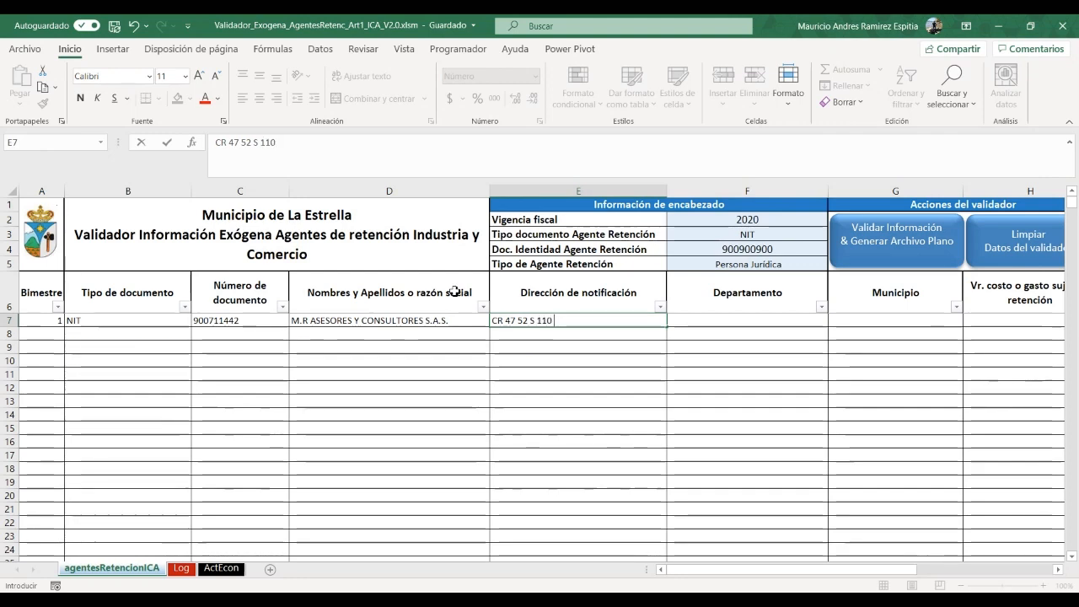
Enter row 7's notification address, choose ANTIOQUIA and SABANETA, and scroll to the value columns
key(Tab)
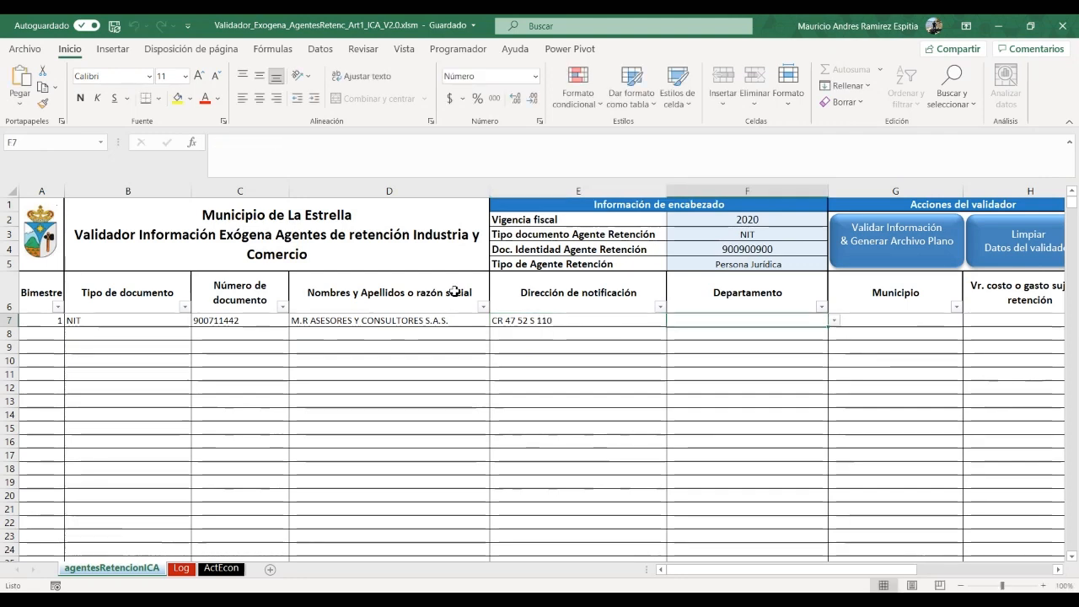
click(832, 320)
click(751, 342)
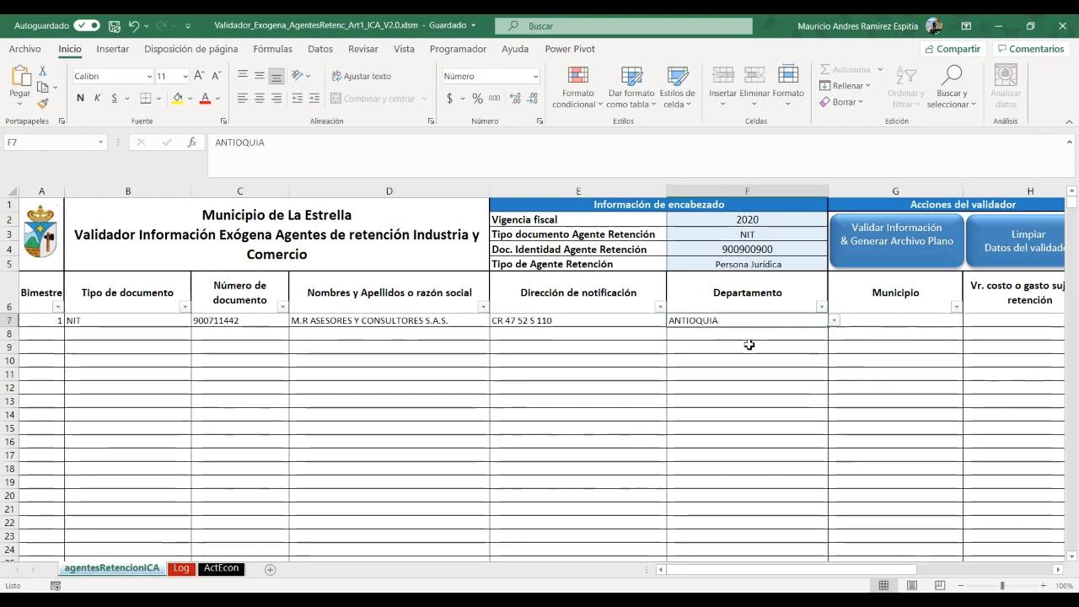
click(955, 321)
click(968, 320)
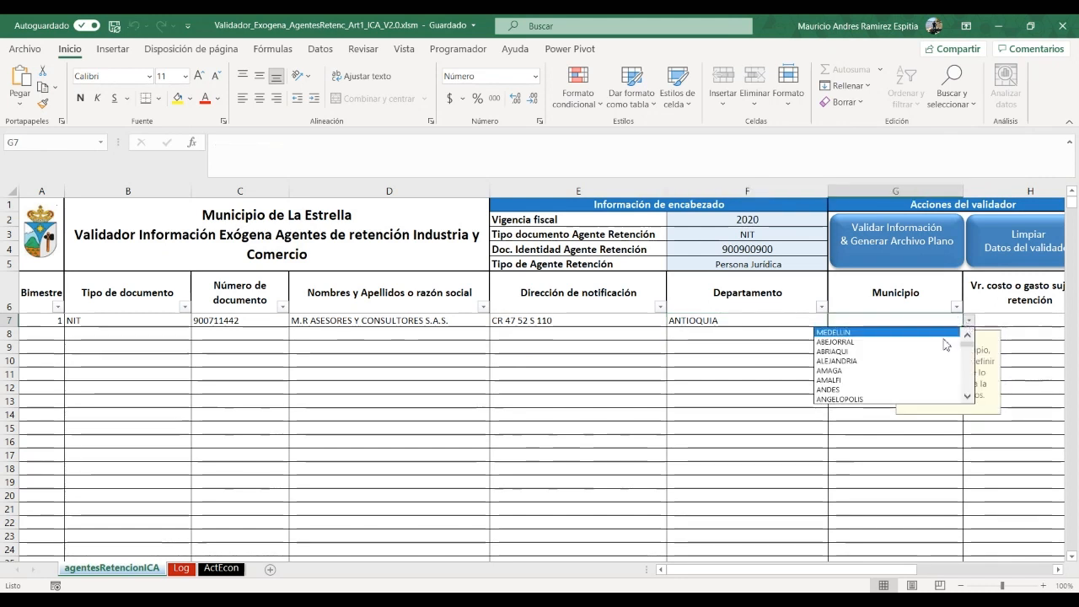
drag(967, 340, 965, 380)
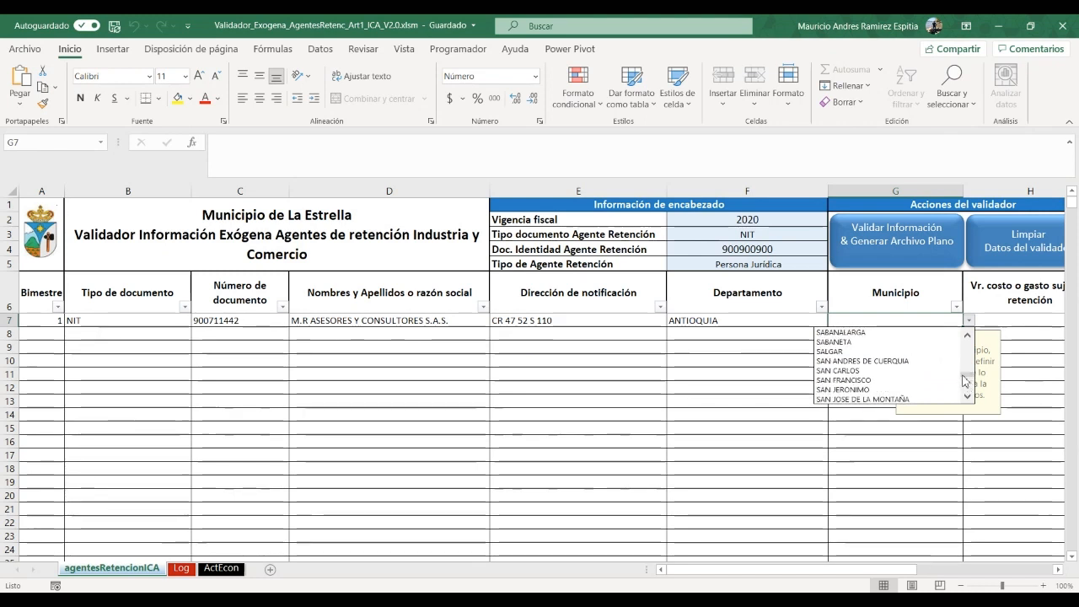
click(871, 342)
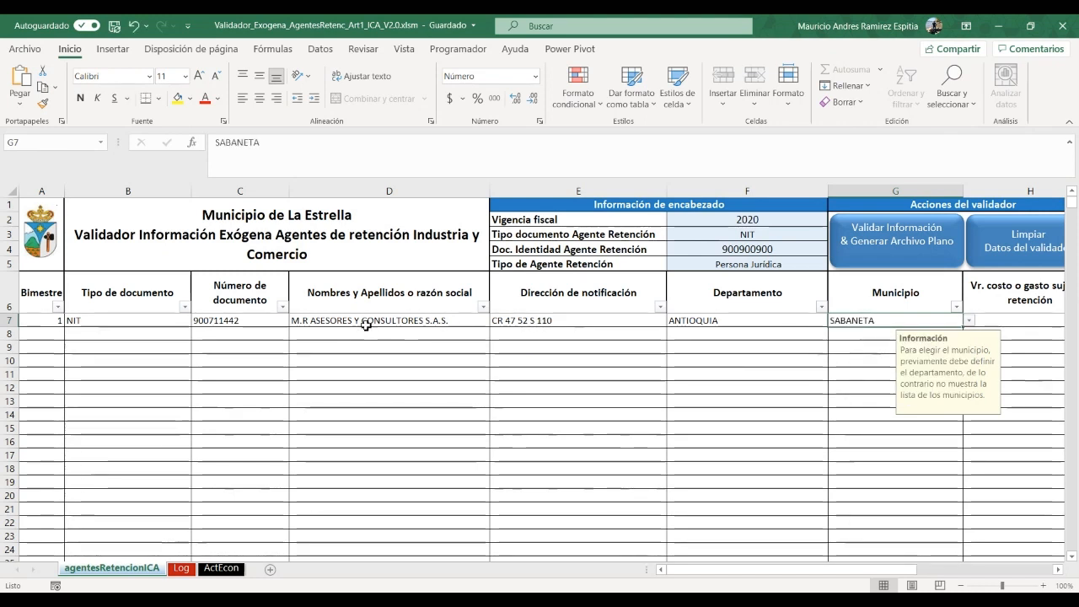
click(1058, 569)
click(1058, 569)
click(1057, 569)
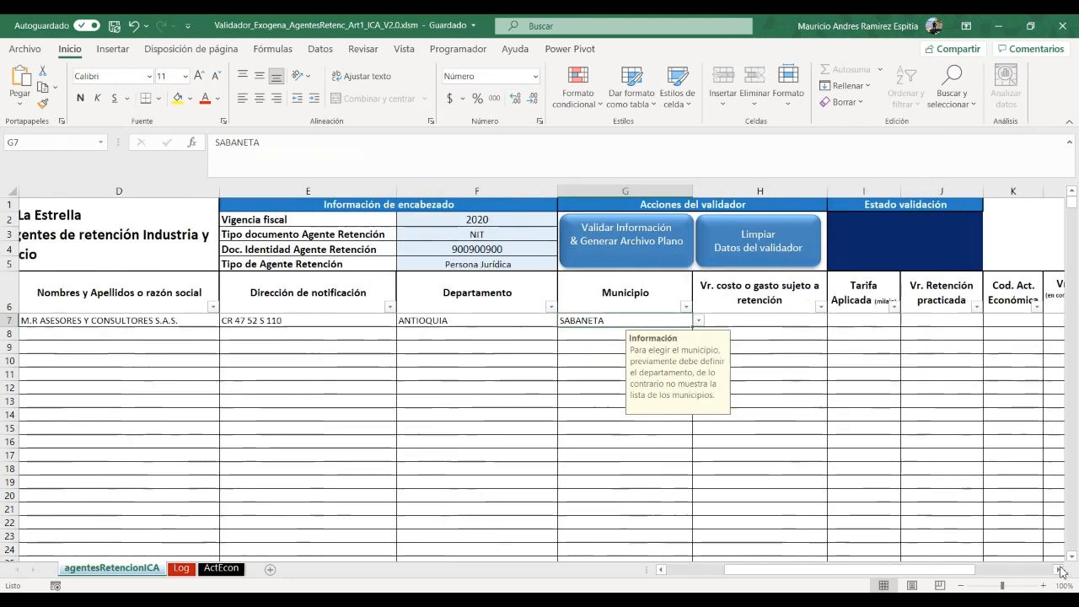
Enter 10000000 as row 7's taxable cost, 5 as the rate and 500000 as the withholding
click(778, 324)
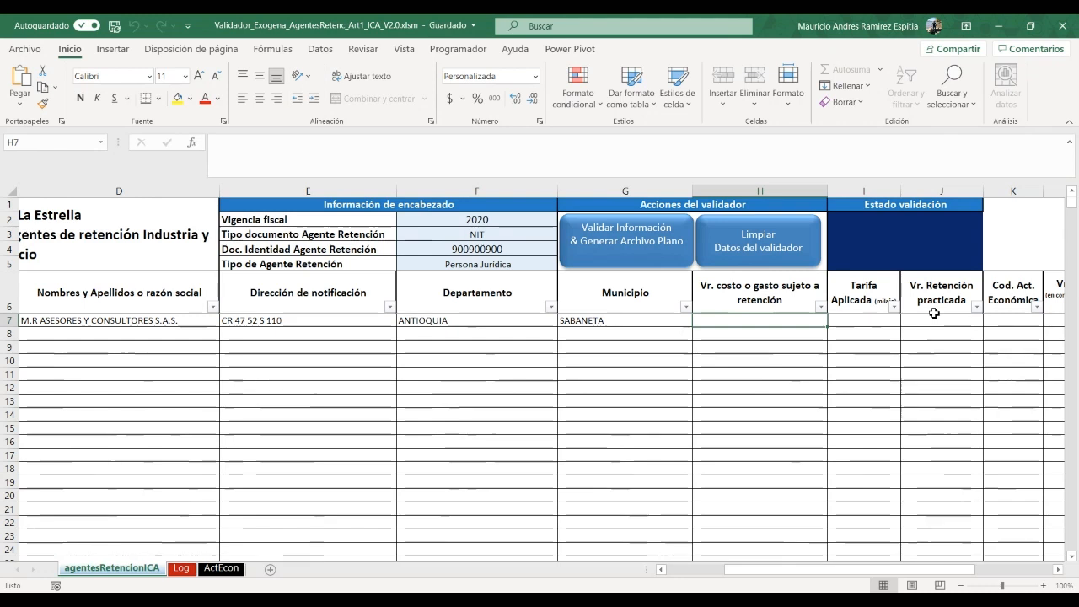
text(10000)
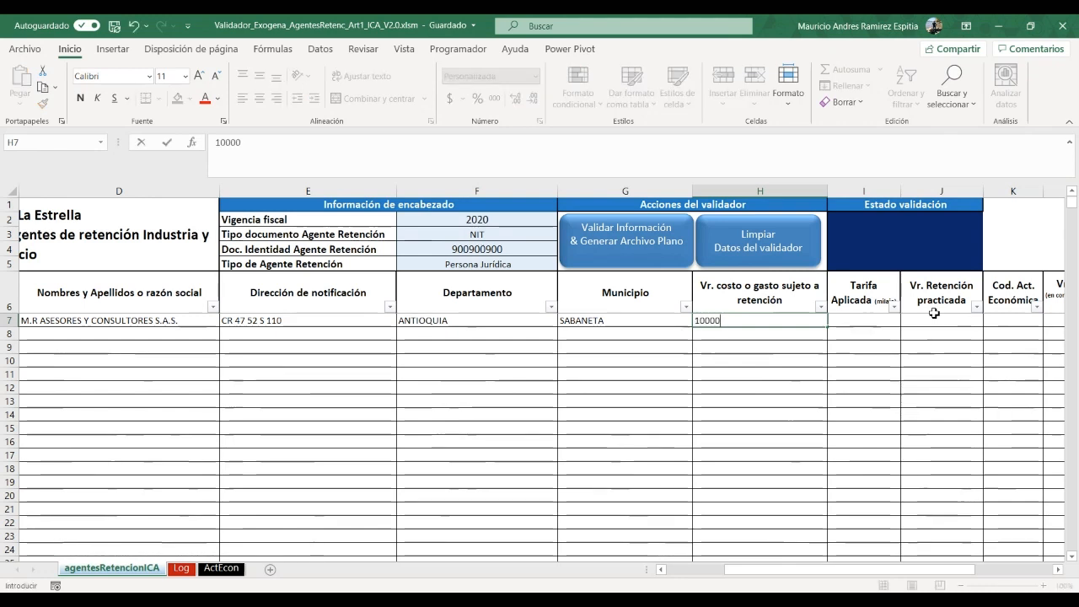
text(000)
key(ctrl+Return)
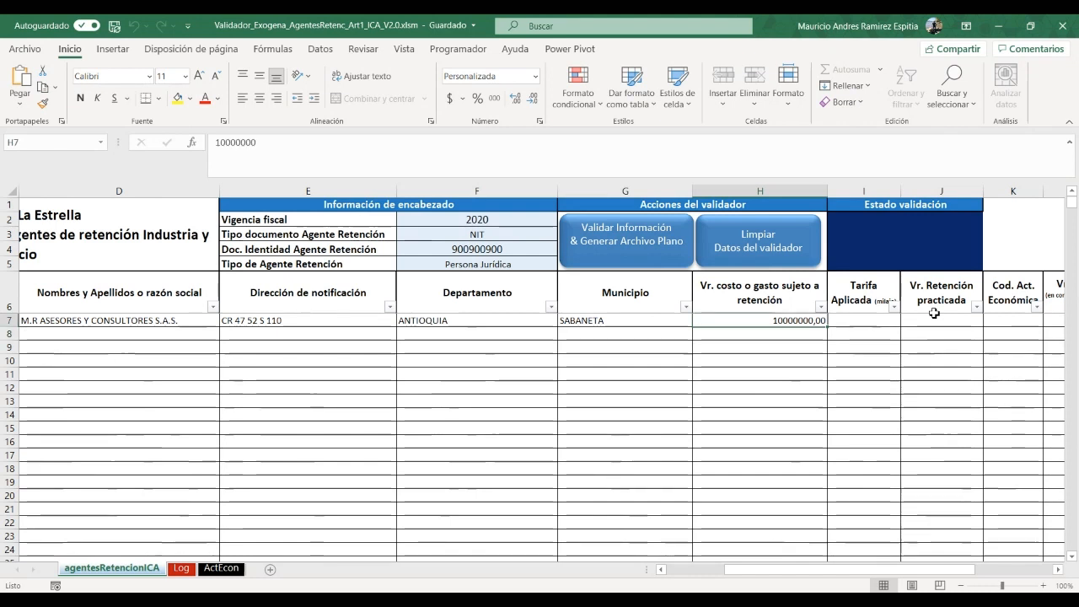
key(Tab)
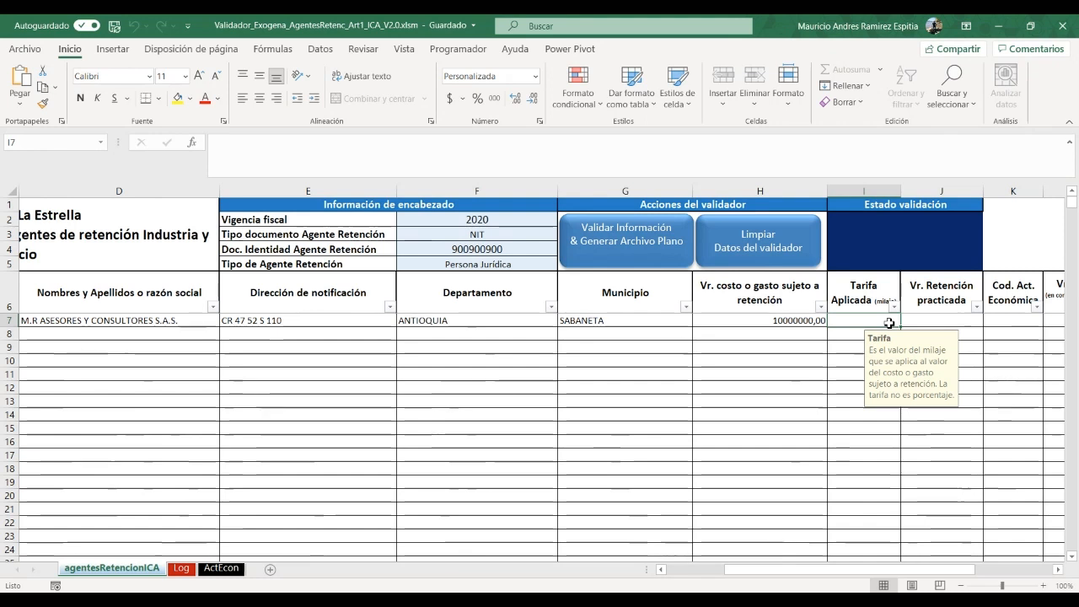
text(5)
key(Tab)
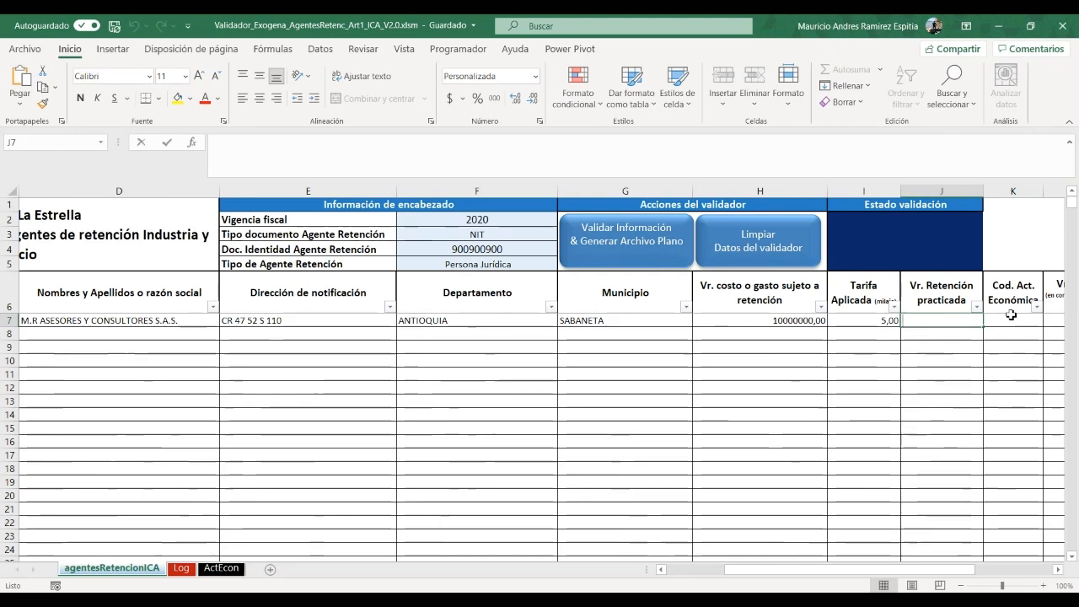
text(500000)
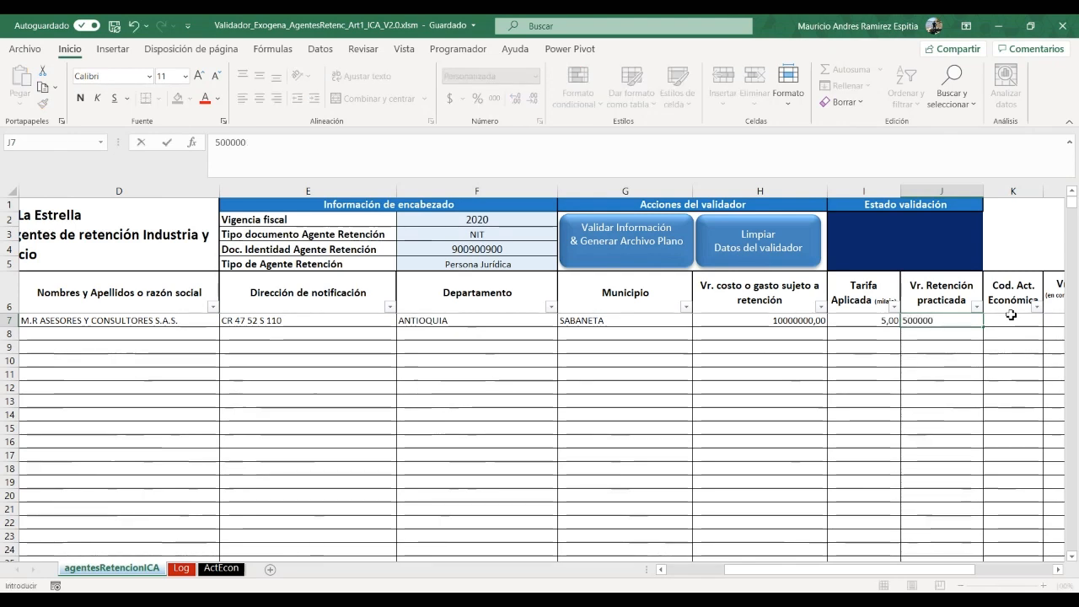
click(1011, 316)
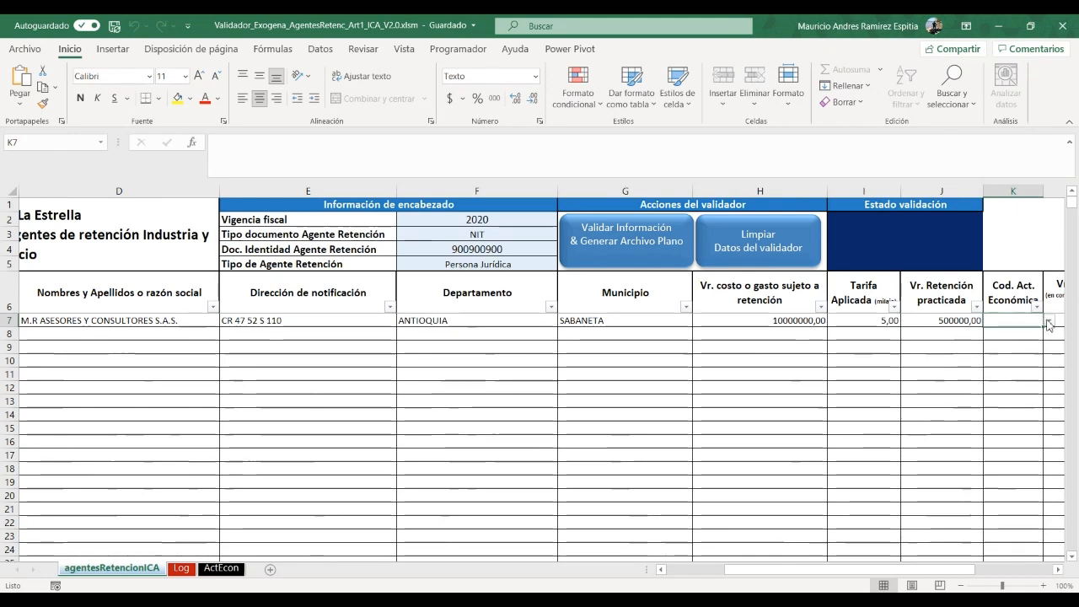
Look up the economic activity codes on the ActEcon sheet, then return to agentesRetencionICA
click(1049, 321)
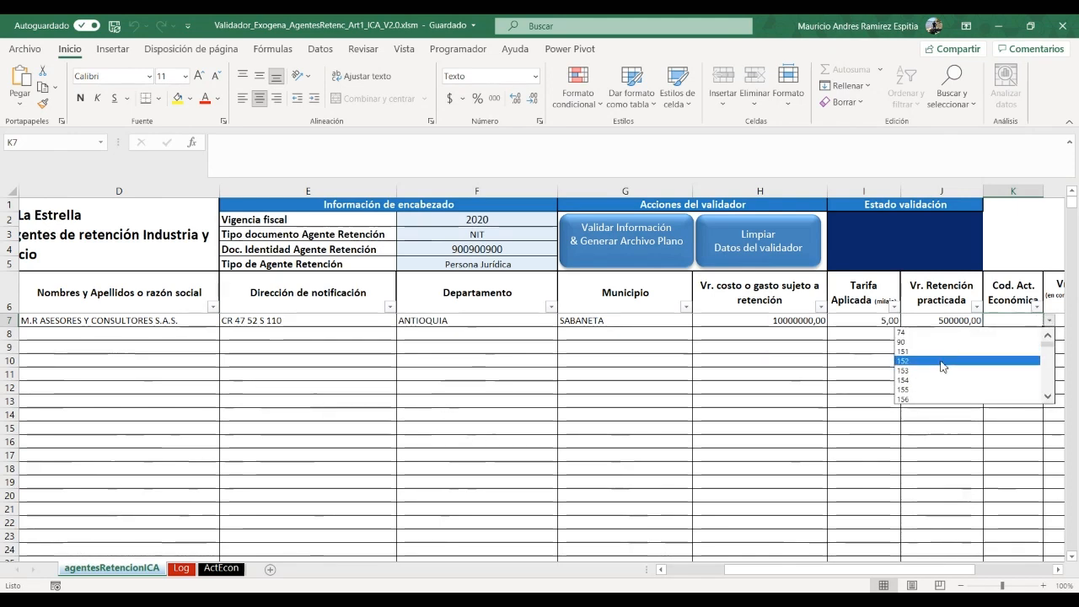
click(834, 376)
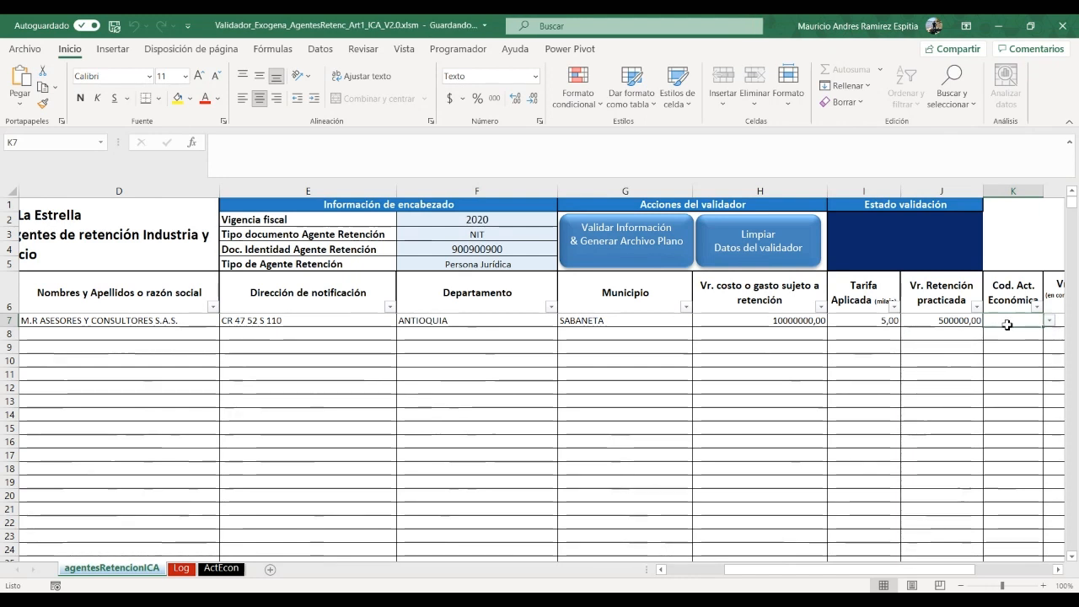
click(231, 570)
scroll(184, 402, down, 12)
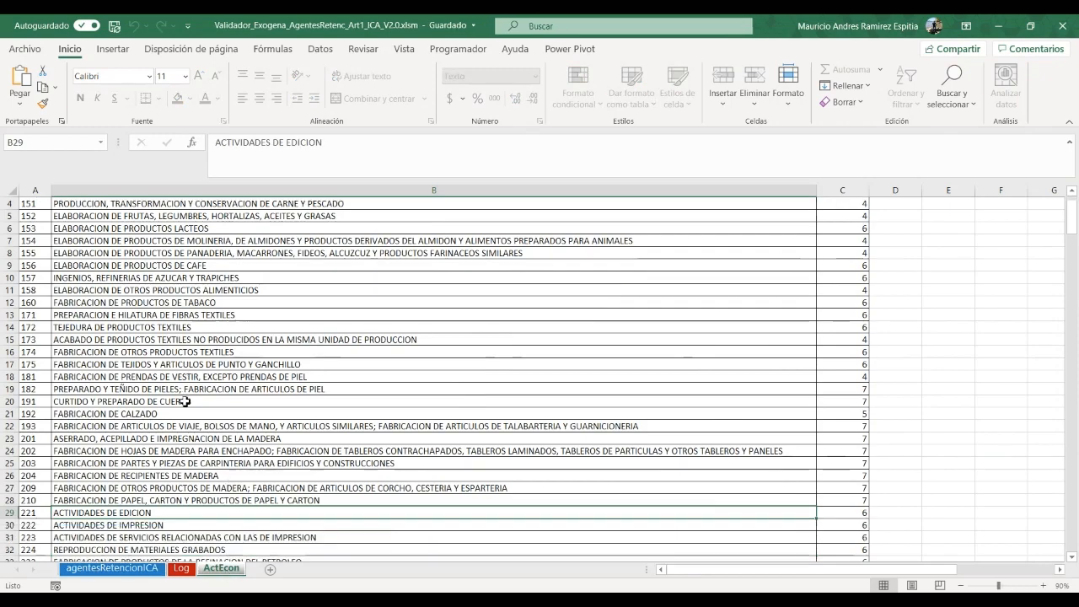
scroll(183, 402, down, 10)
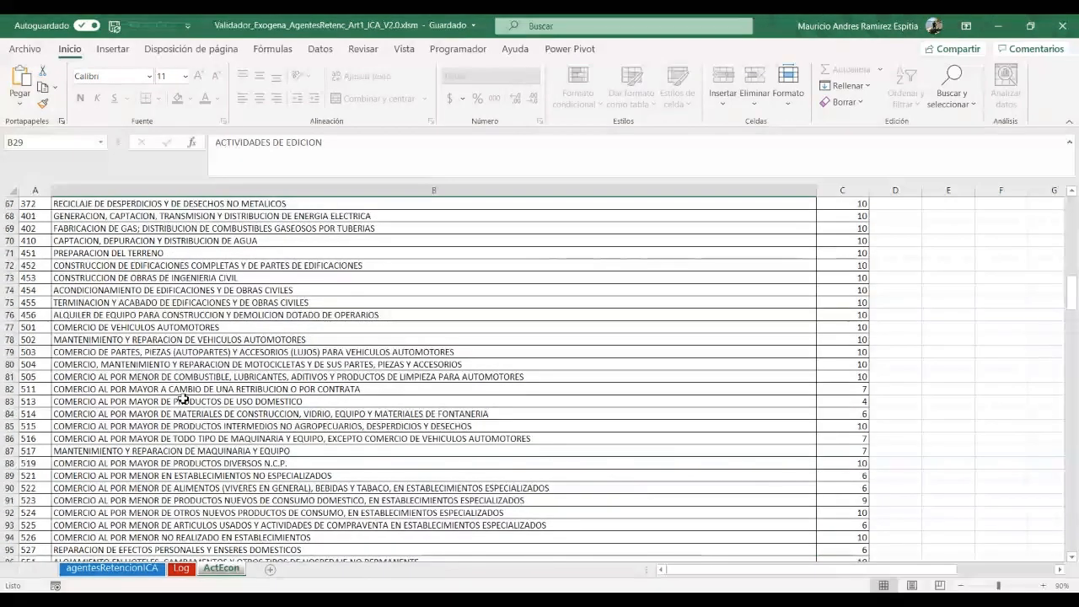
click(108, 571)
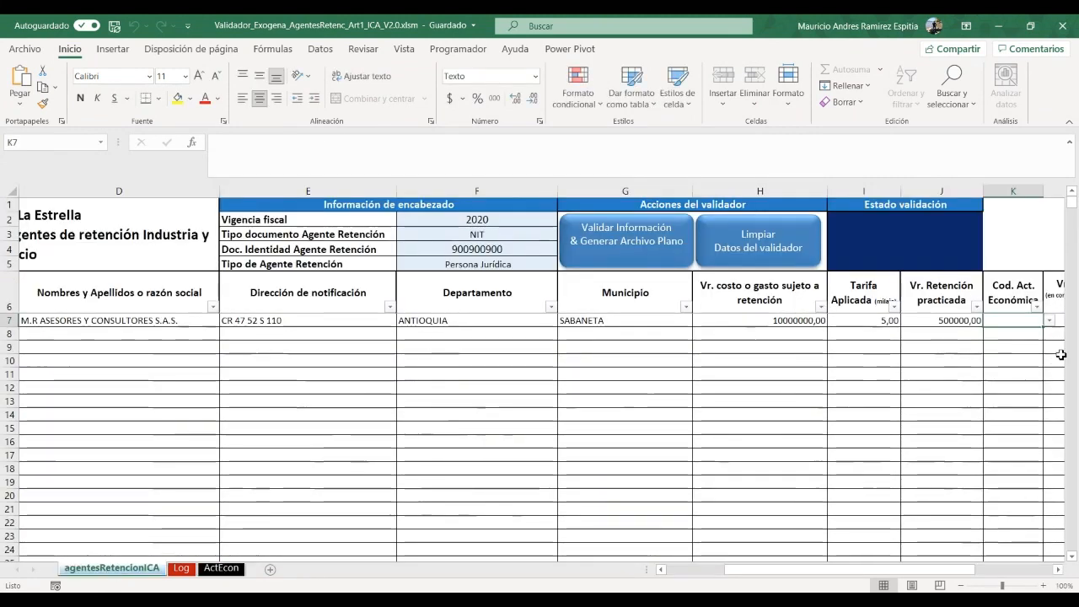
Enter economic activity code 503 in row 7's K7 cell
text(503)
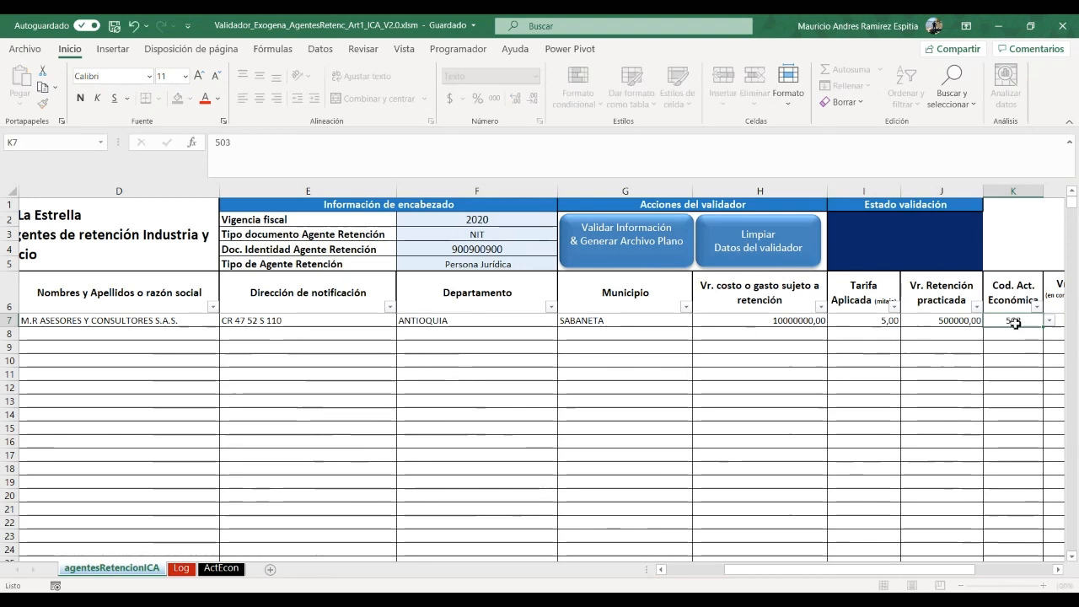
key(Tab)
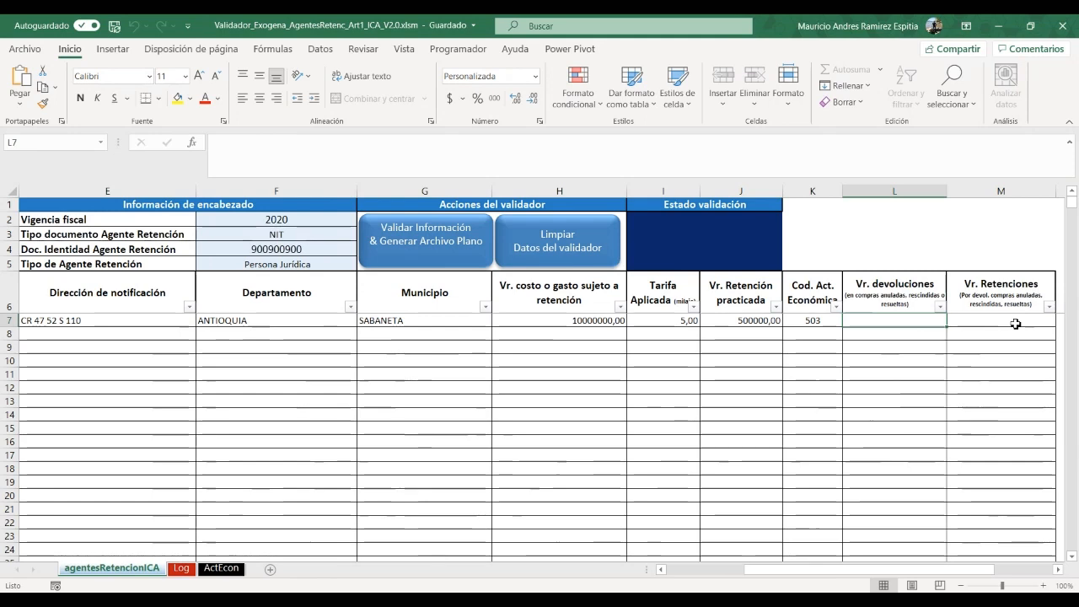
key(Right)
key(Left)
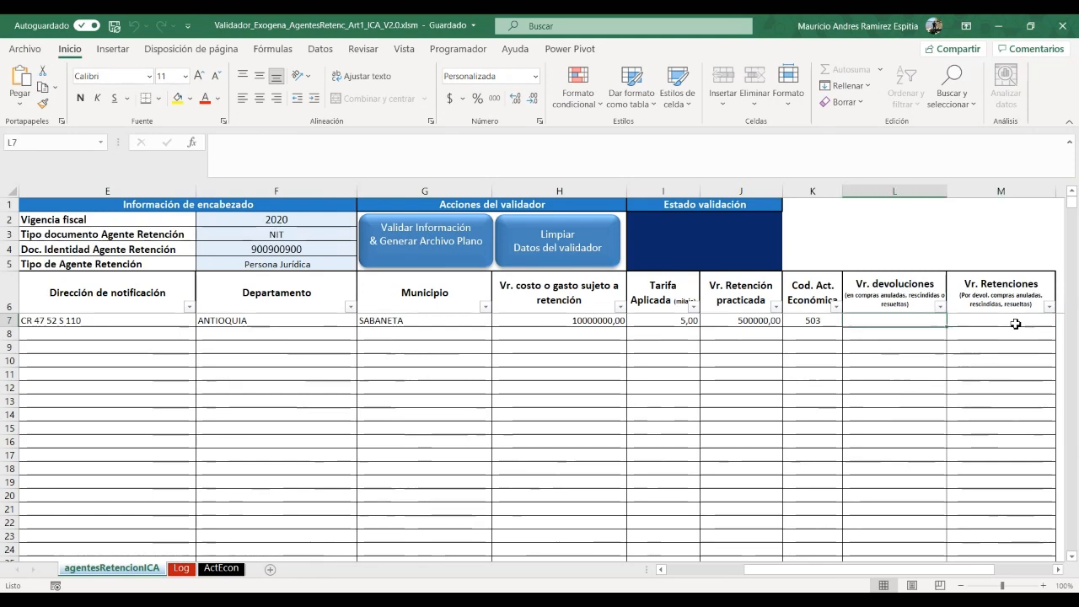
key(Left)
key(Left)
key(Left)
key(Left)
key(Left)
key(Left)
key(Left)
key(Left)
key(Left)
key(Left)
key(Left)
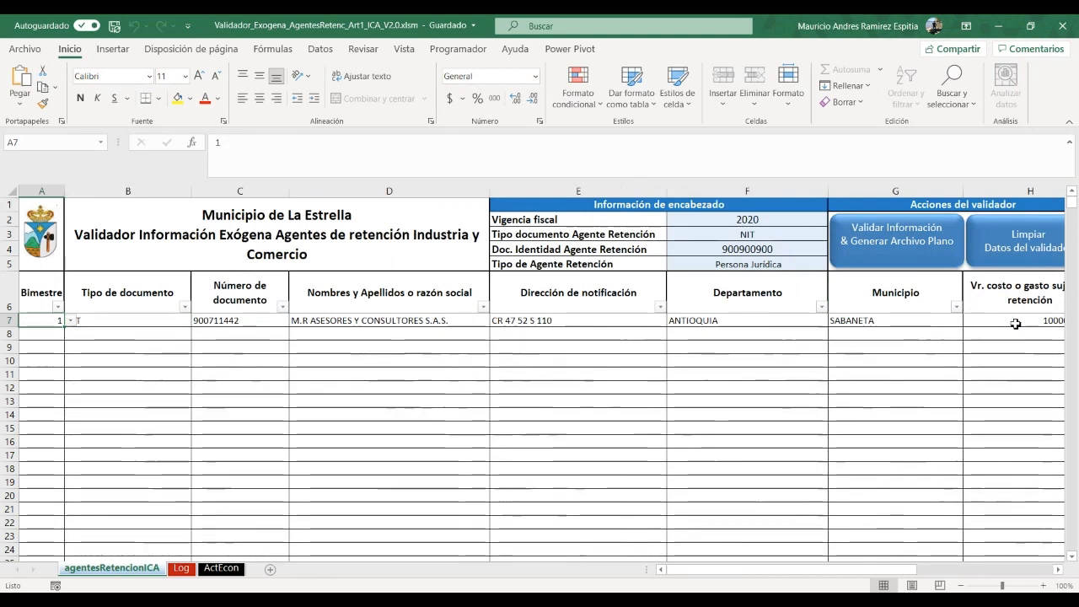
Set row 8's bimestre to 2 and its document type to NIT
key(Down)
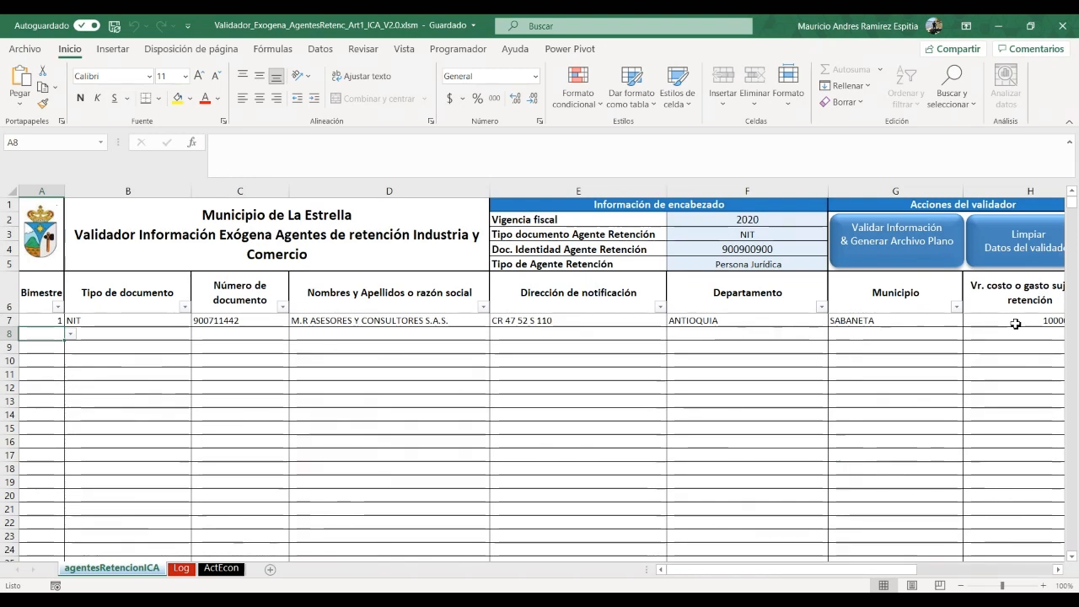
click(71, 333)
click(50, 354)
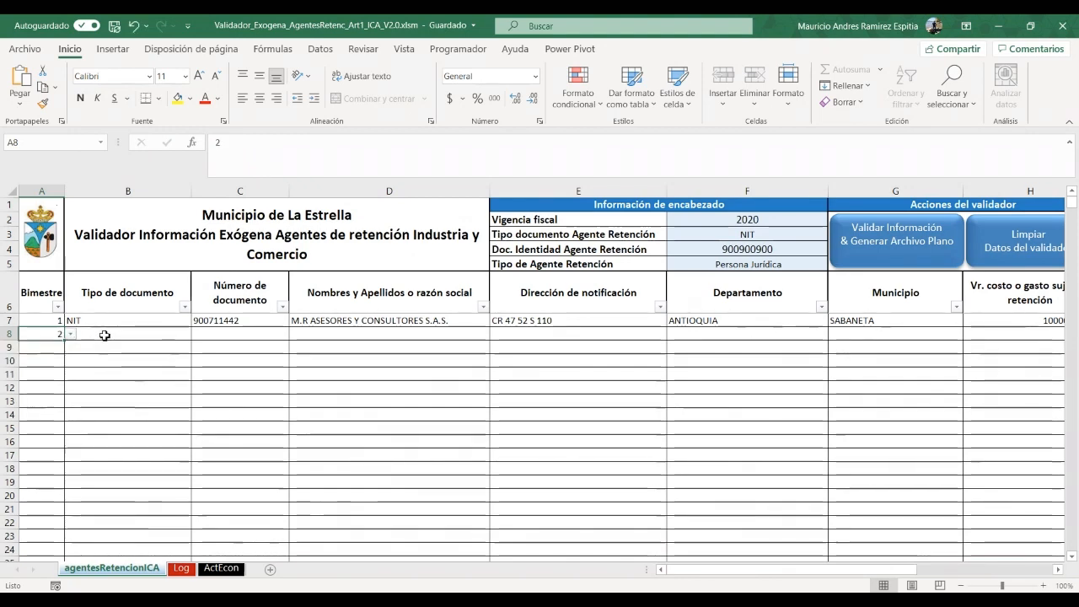
click(104, 334)
click(197, 333)
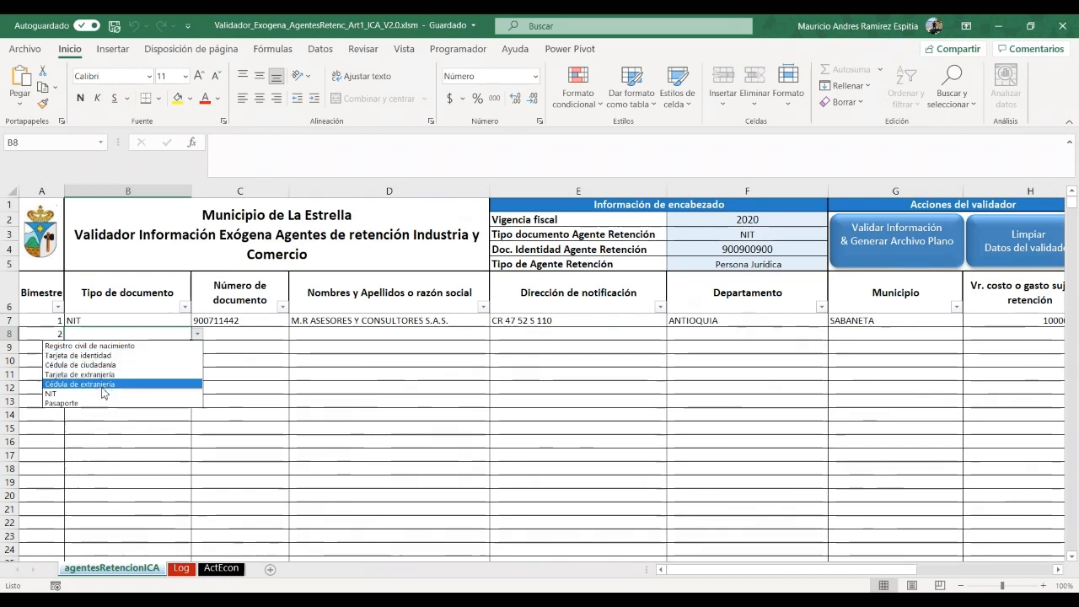
click(99, 394)
Copy row 7's document number, name, address, ANTIOQUIA and SABANETA into row 8
click(246, 321)
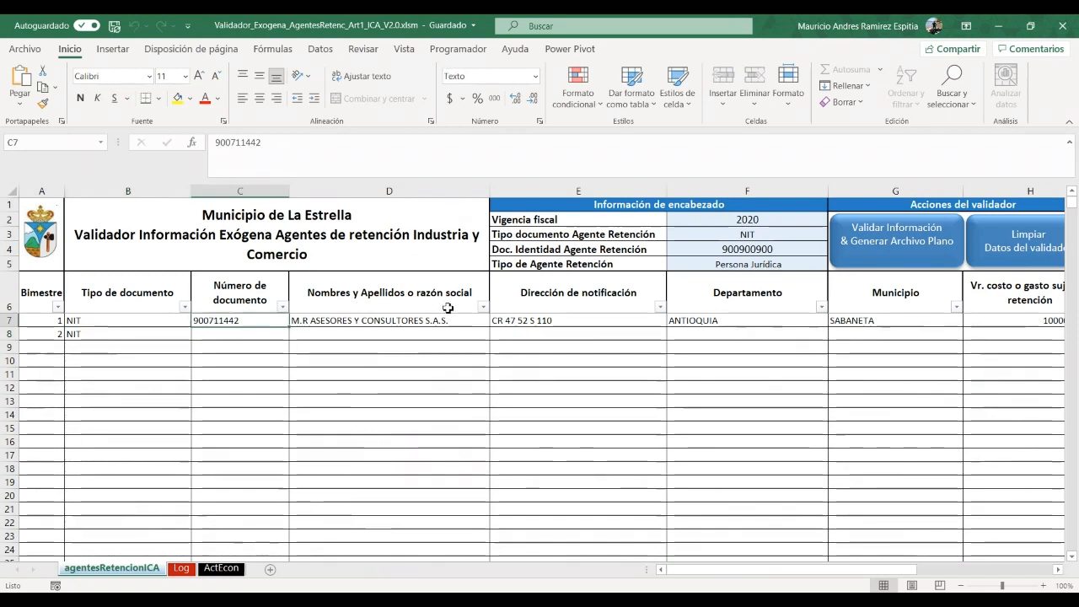
key(shift+Right)
key(shift+Right)
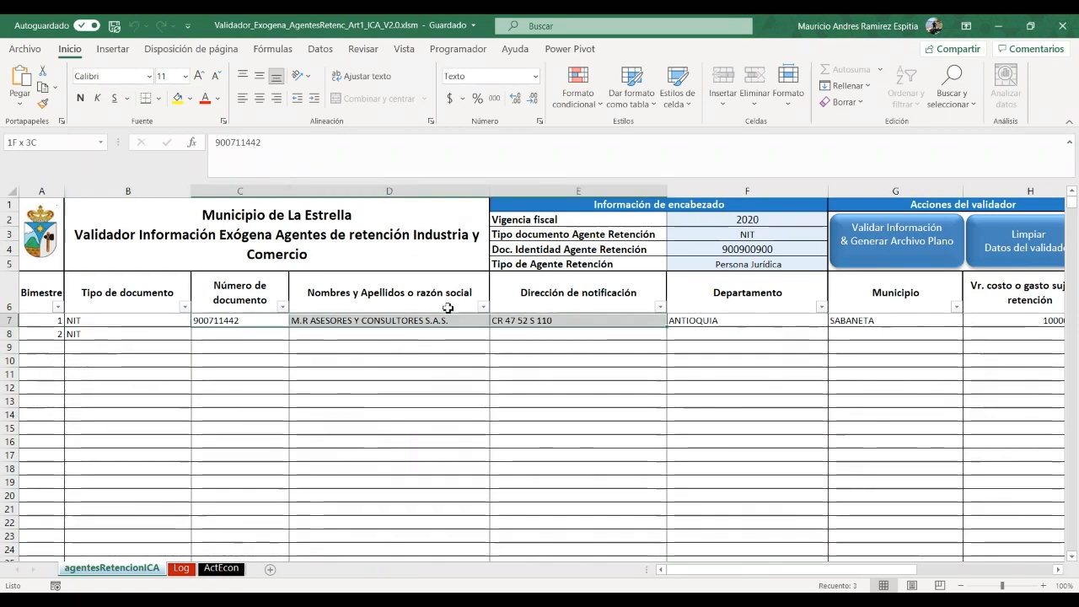
key(ctrl+c)
key(Down)
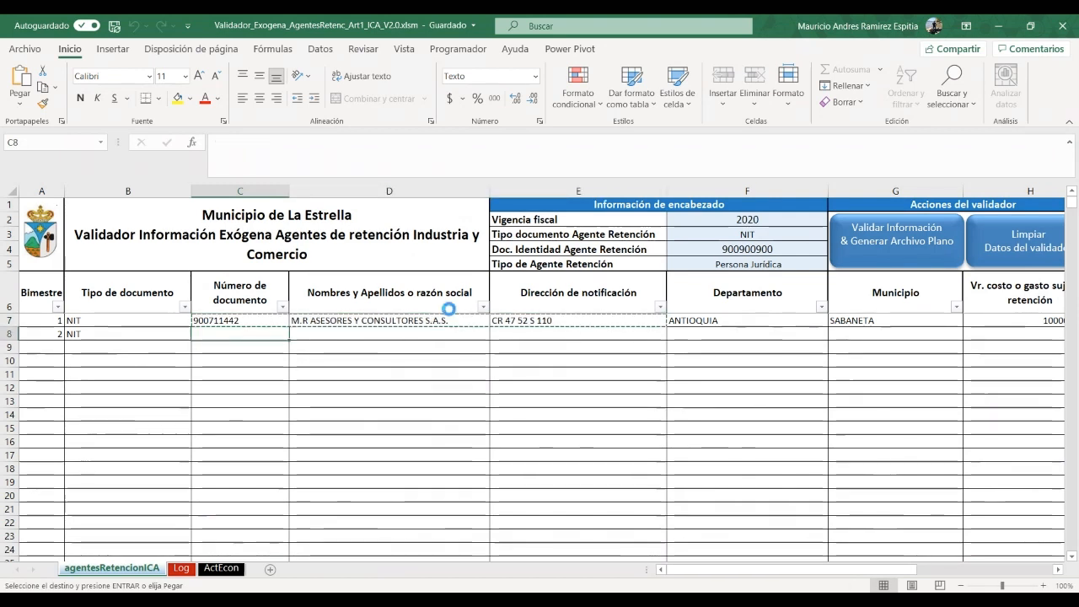
key(ctrl+v)
key(Right)
key(Right)
key(Right)
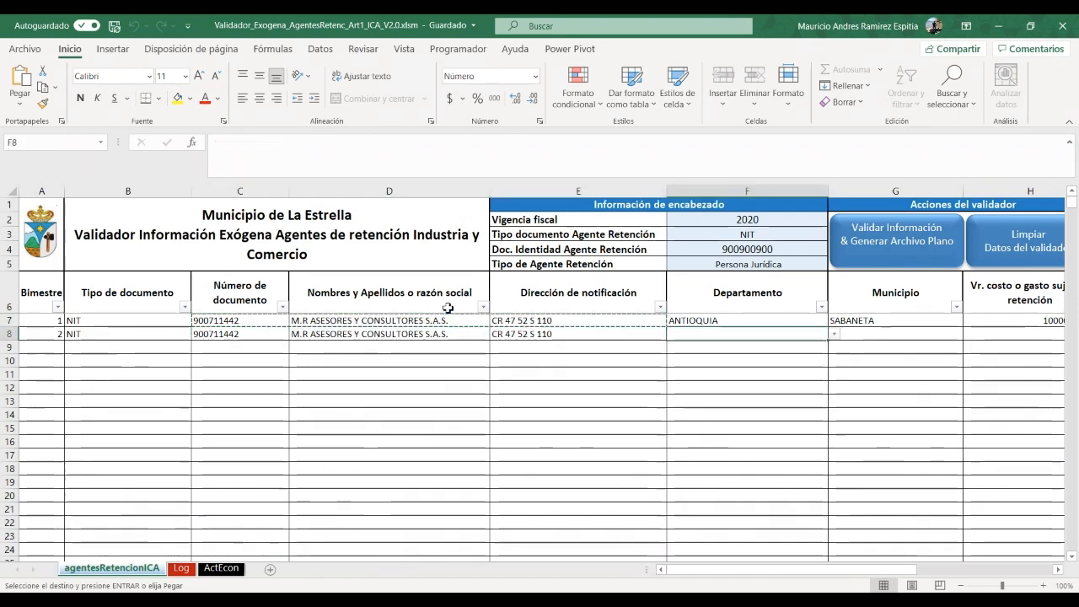
key(Up)
key(ctrl+c)
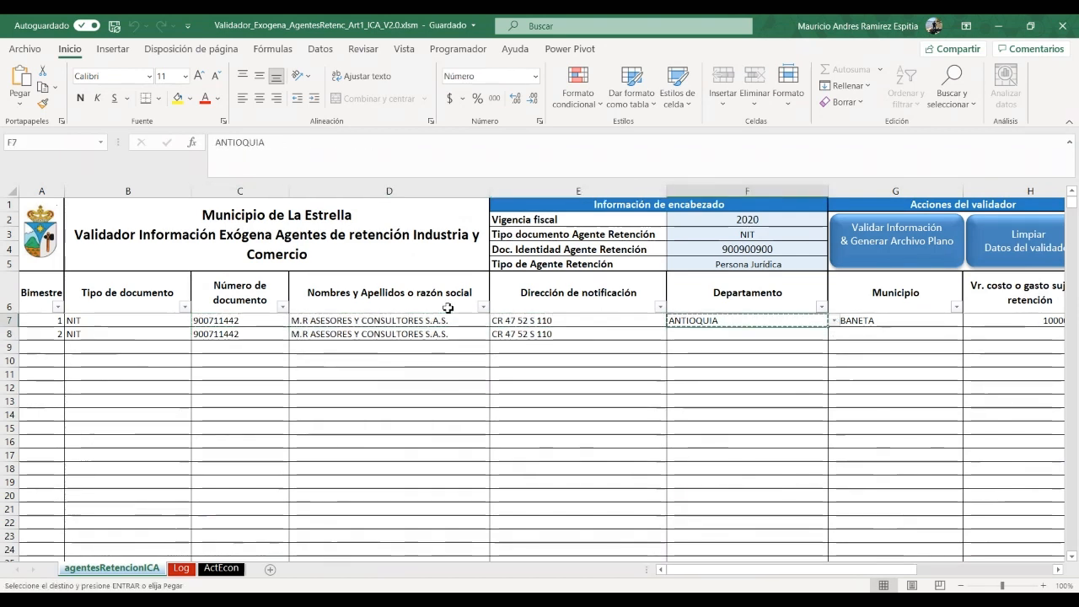
key(Down)
key(ctrl+v)
key(Right)
key(Up)
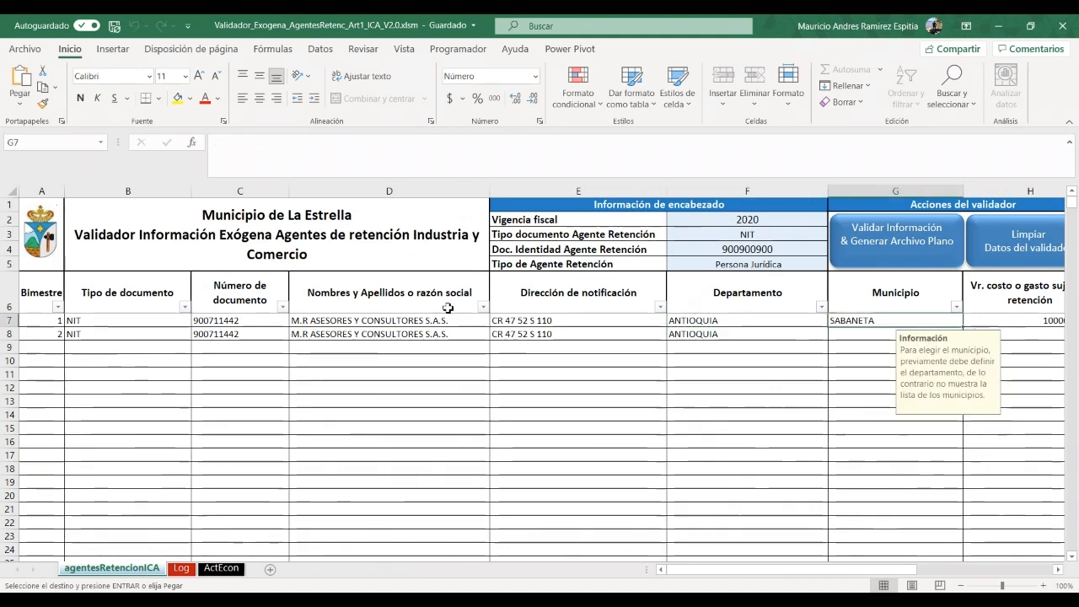
key(ctrl+c)
key(Down)
key(ctrl+v)
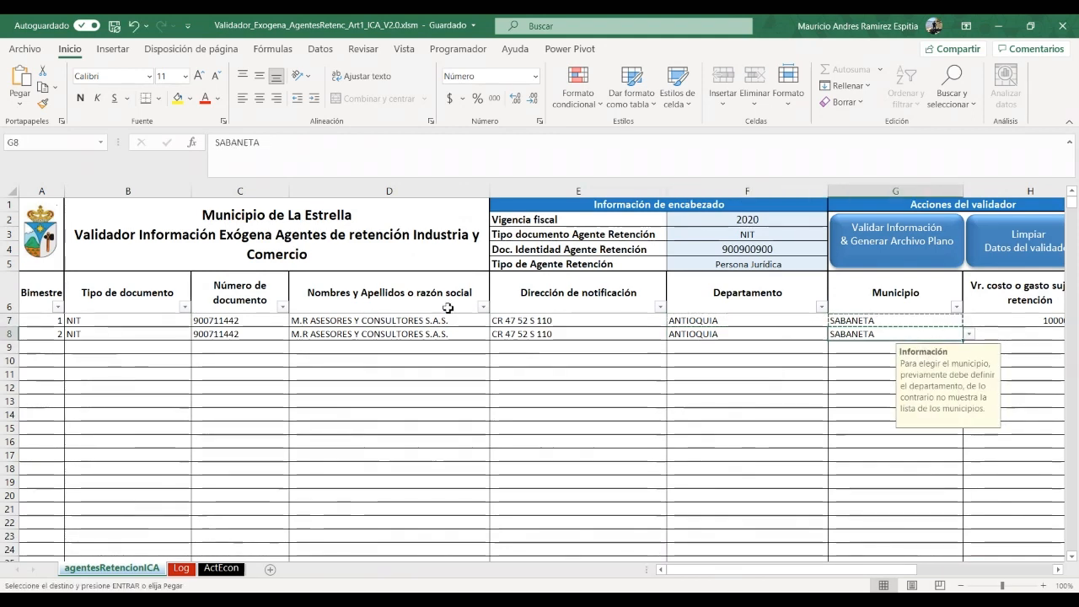
Copy row 7's taxable amount, rate, withholding and activity code into row 8
key(Right)
key(Up)
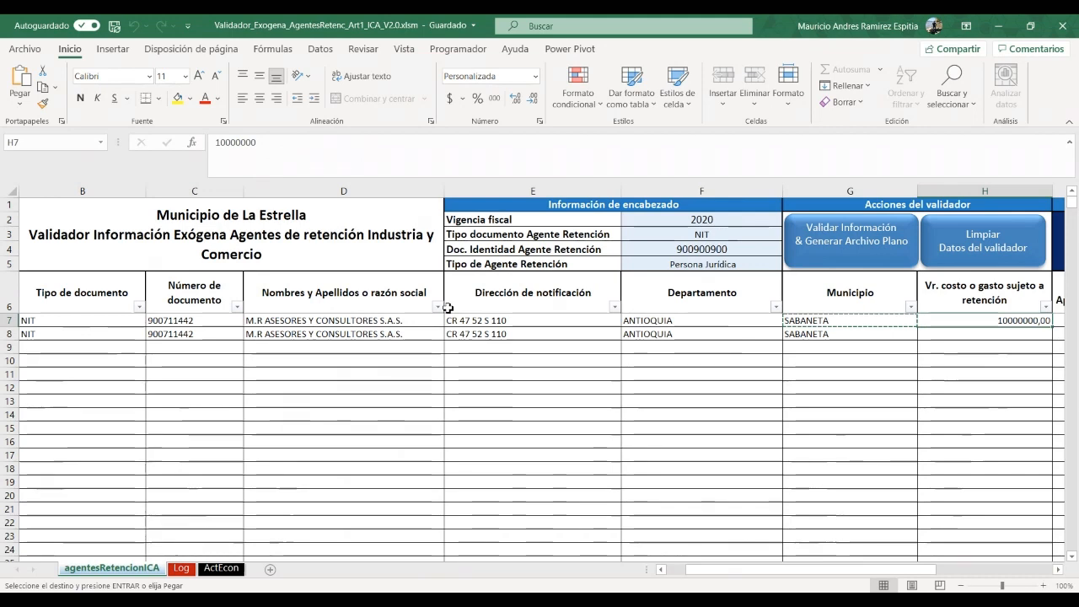
key(shift+Right)
key(shift+Right)
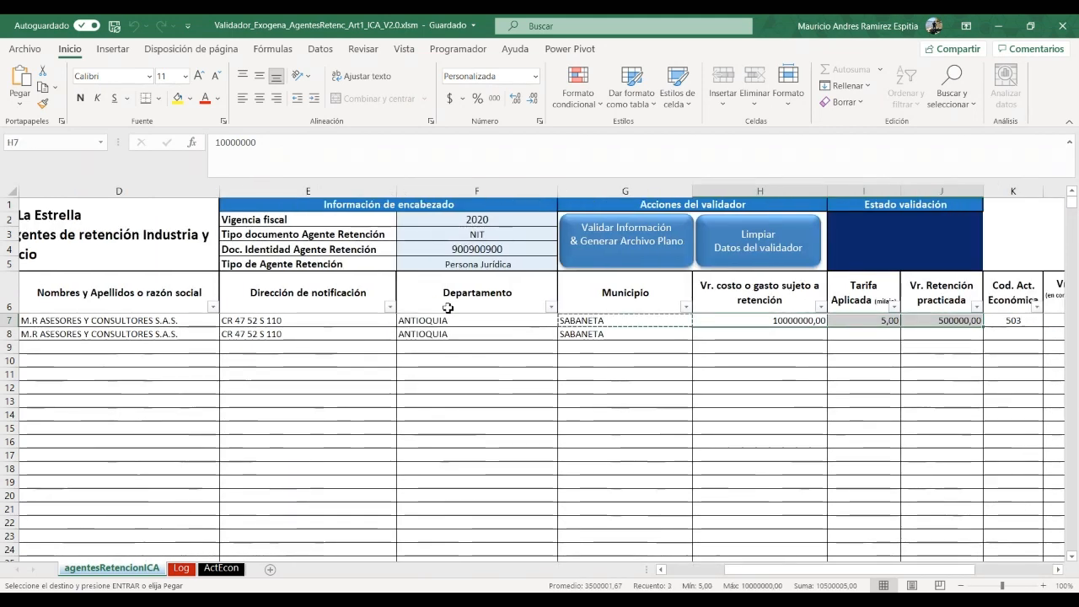
key(shift+Right)
key(ctrl+c)
key(Down)
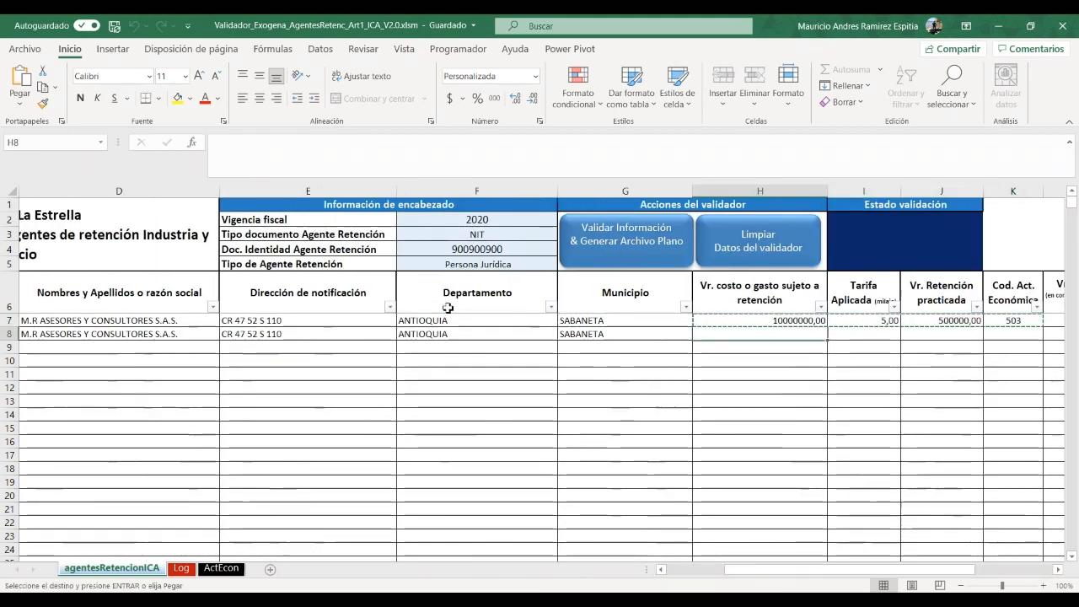
key(ctrl+v)
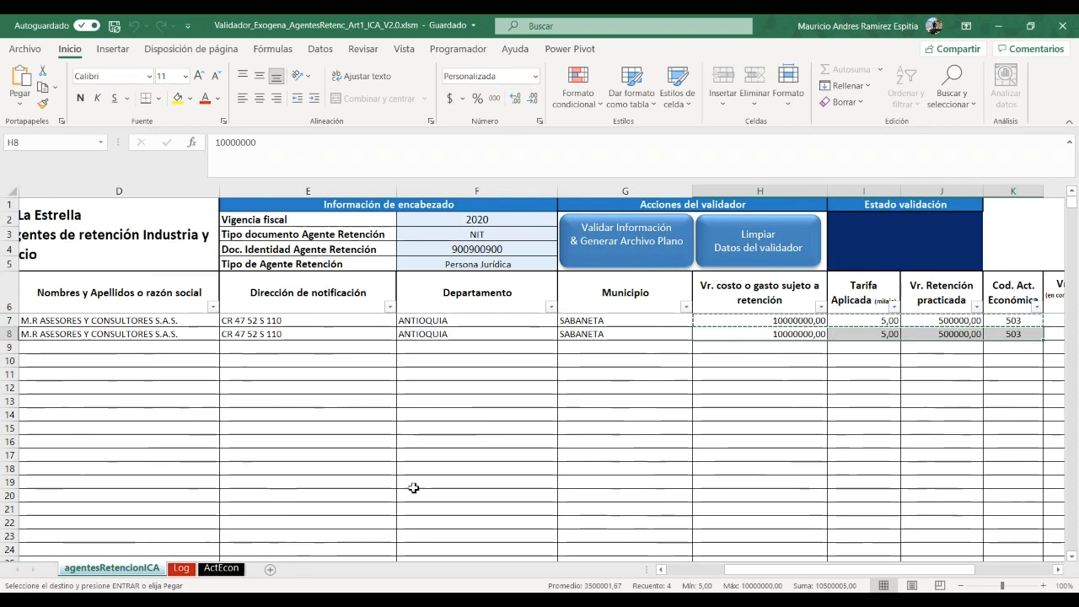
Copy row 8's entries from document type onward into rows 9–12
scroll(800, 569, left, 3)
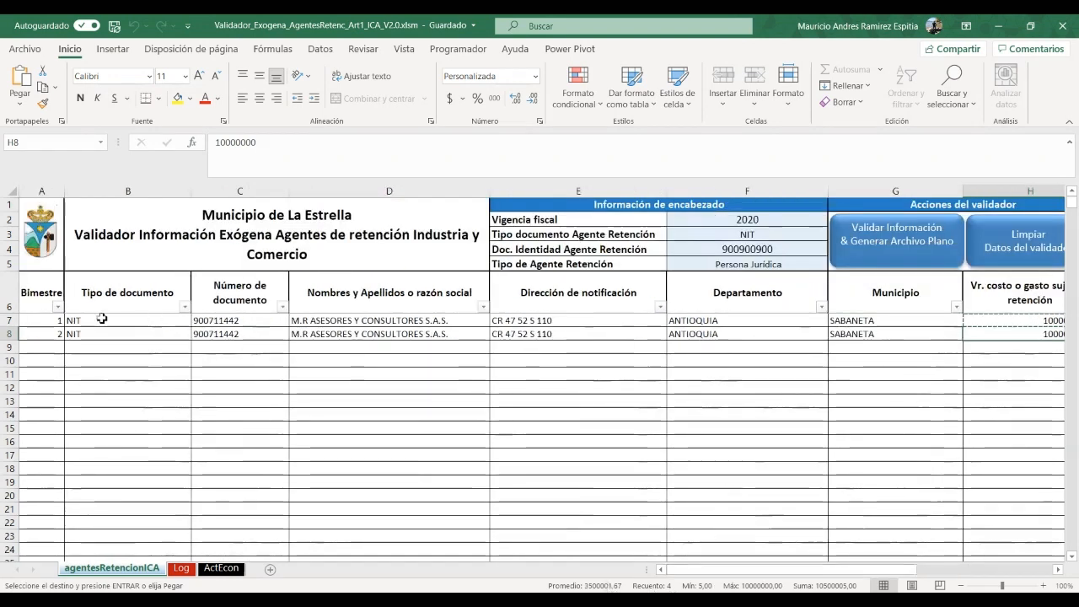
click(79, 334)
key(shift+Right)
key(shift+Right)
key(shift+Right)
key(shift+Right)
key(shift+Right)
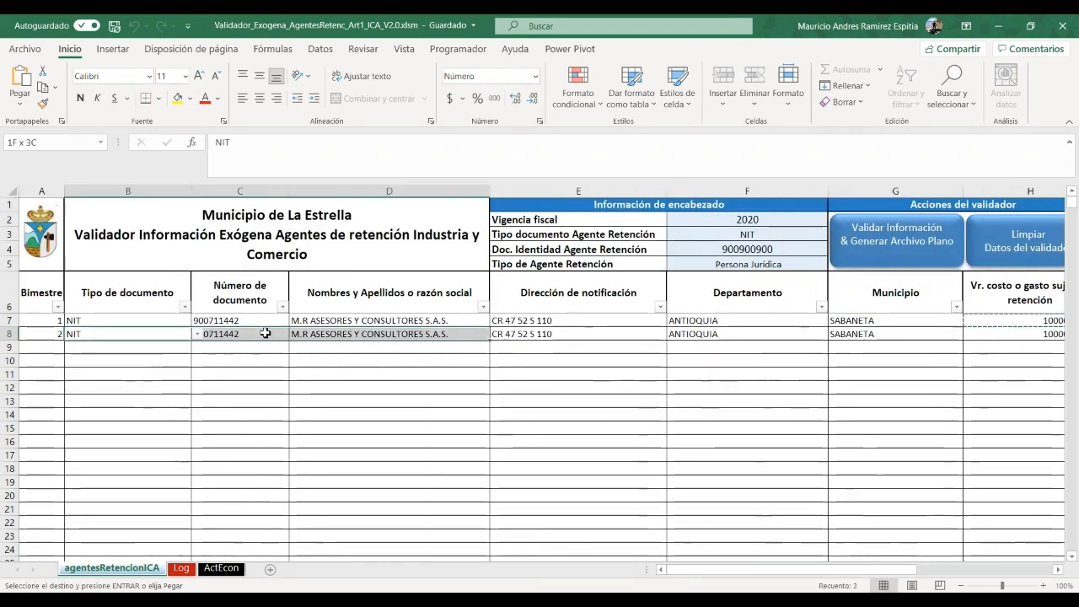
key(shift+Right)
key(shift+Right)
key(shift+Right)
key(shift+Right)
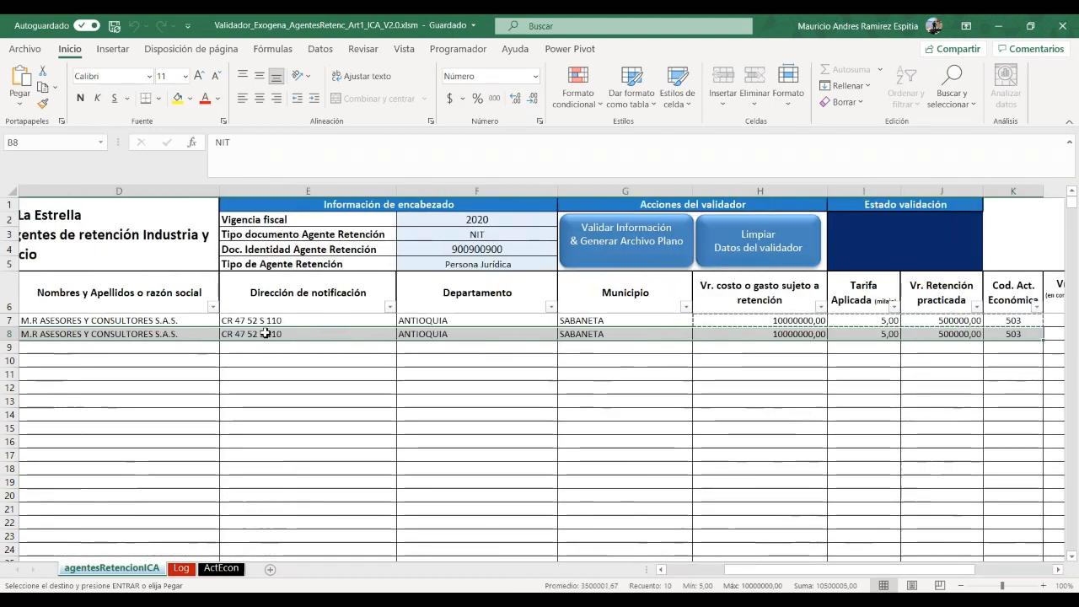
key(ctrl+c)
key(Left)
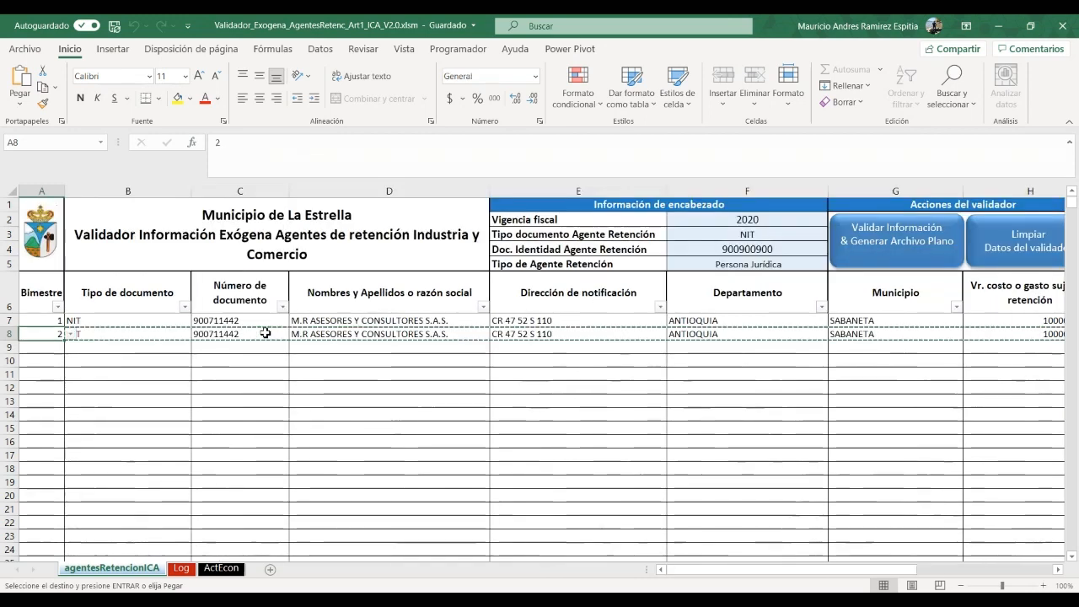
key(Right)
key(Down)
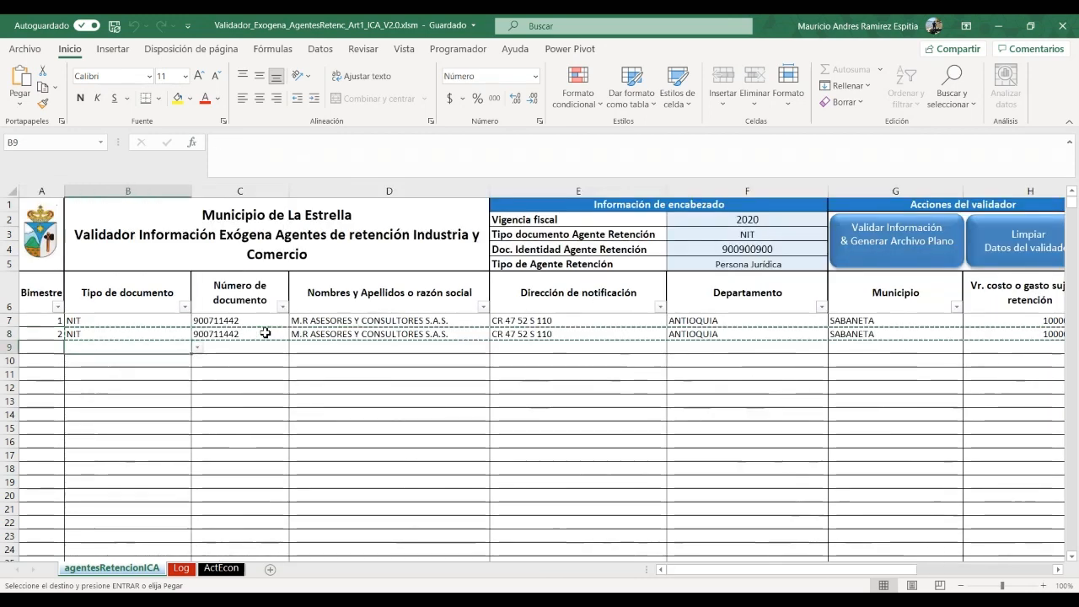
key(shift+Down)
key(shift+Down)
key(shift+Down)
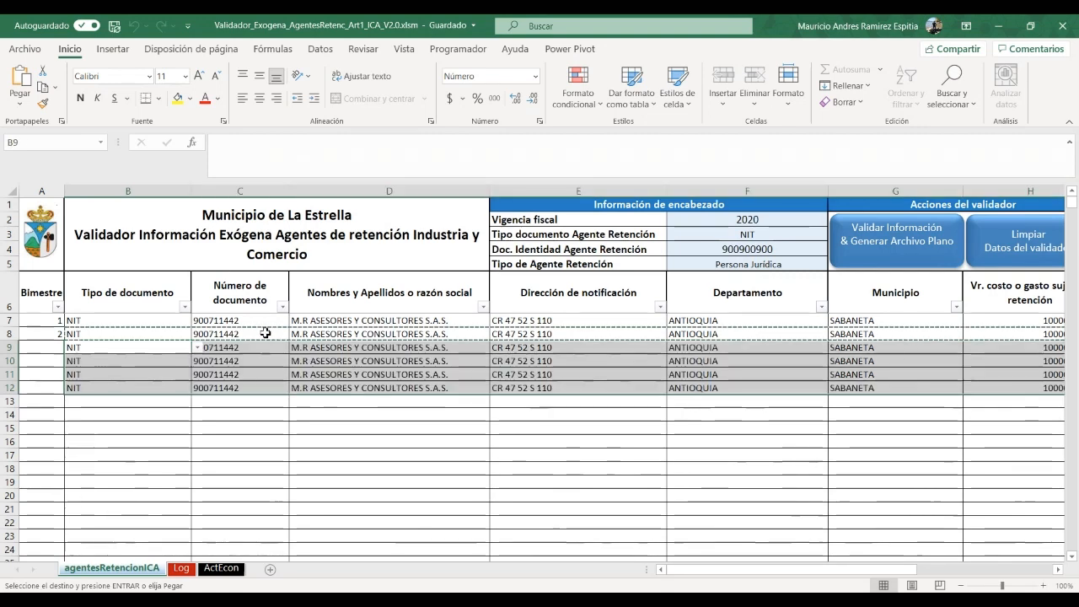
key(ctrl+v)
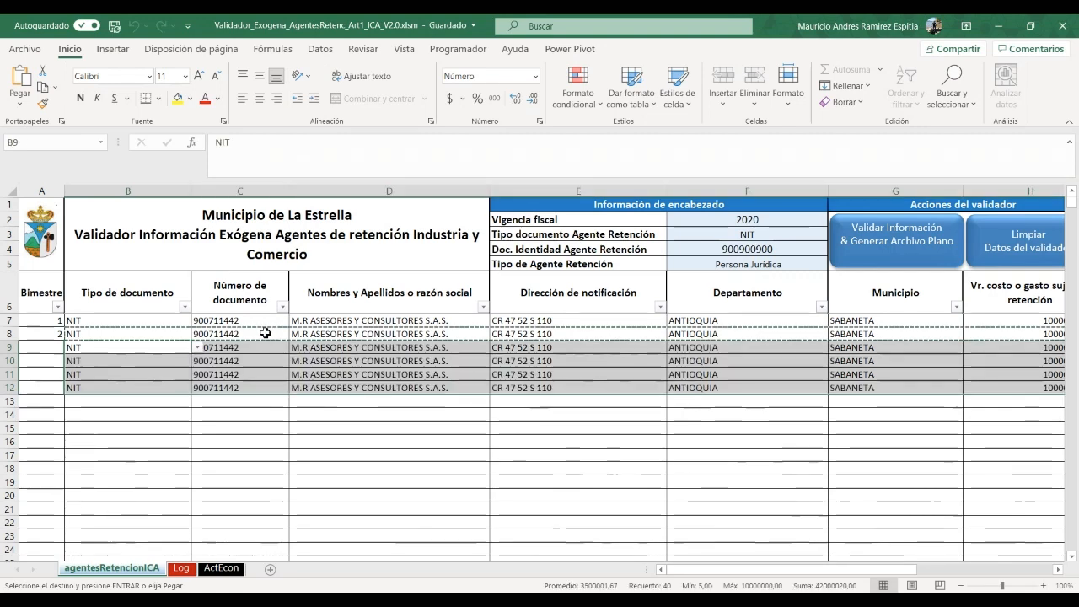
Set bimestres 3, 4, 5 and 6 for rows 9 through 12
click(63, 347)
click(71, 349)
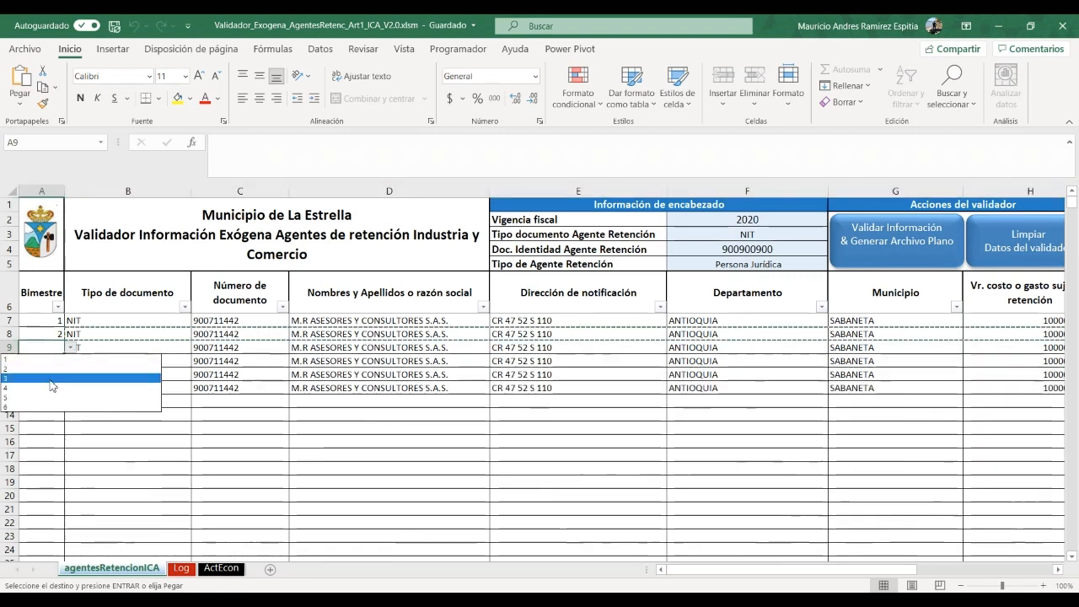
click(52, 379)
click(51, 363)
click(71, 361)
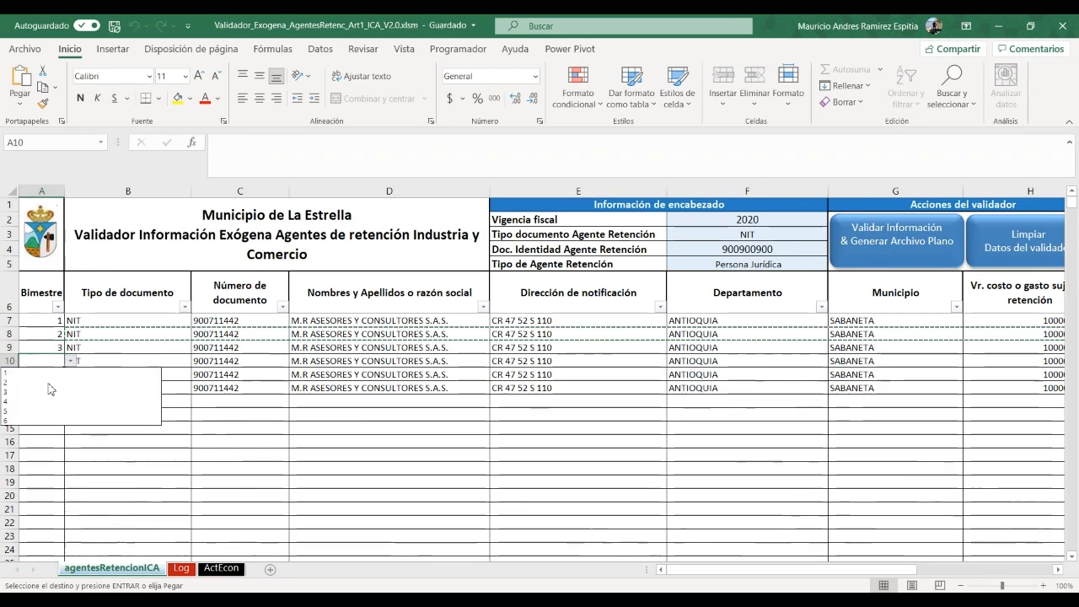
click(39, 389)
click(50, 374)
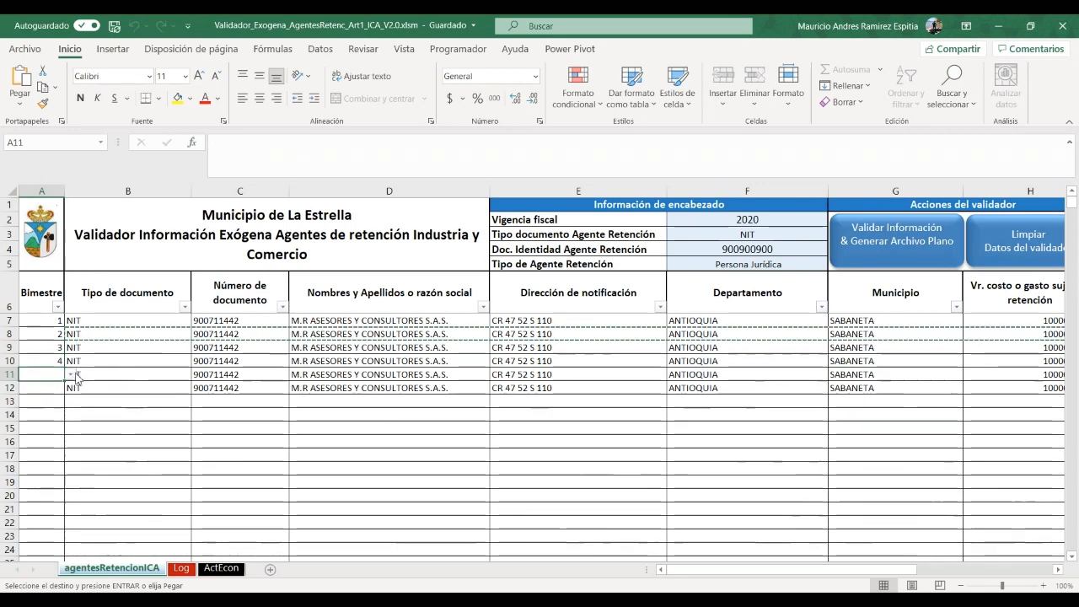
click(71, 374)
click(37, 425)
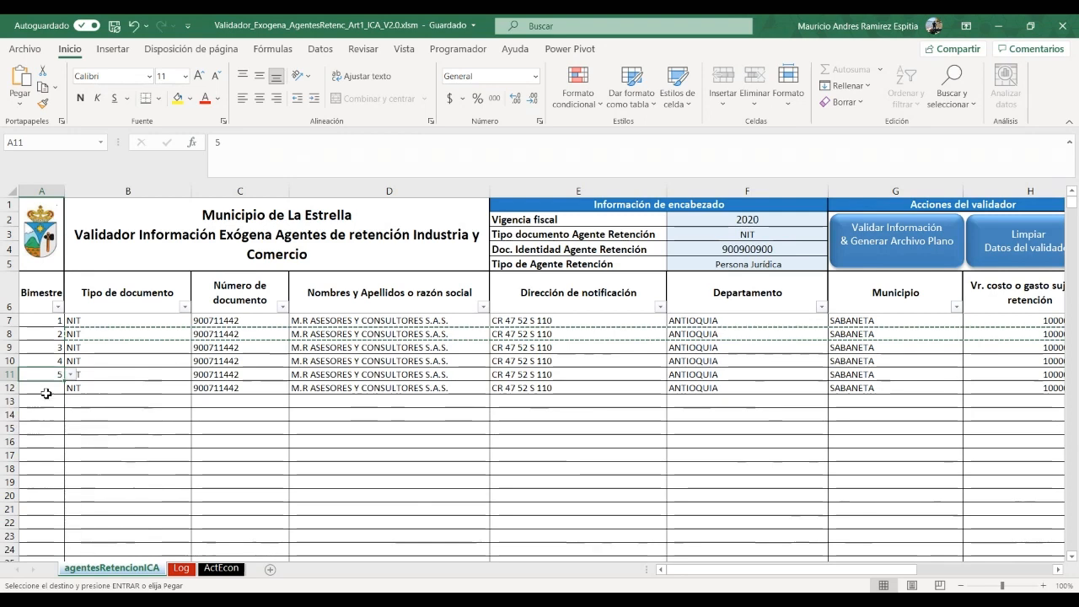
click(46, 391)
click(70, 391)
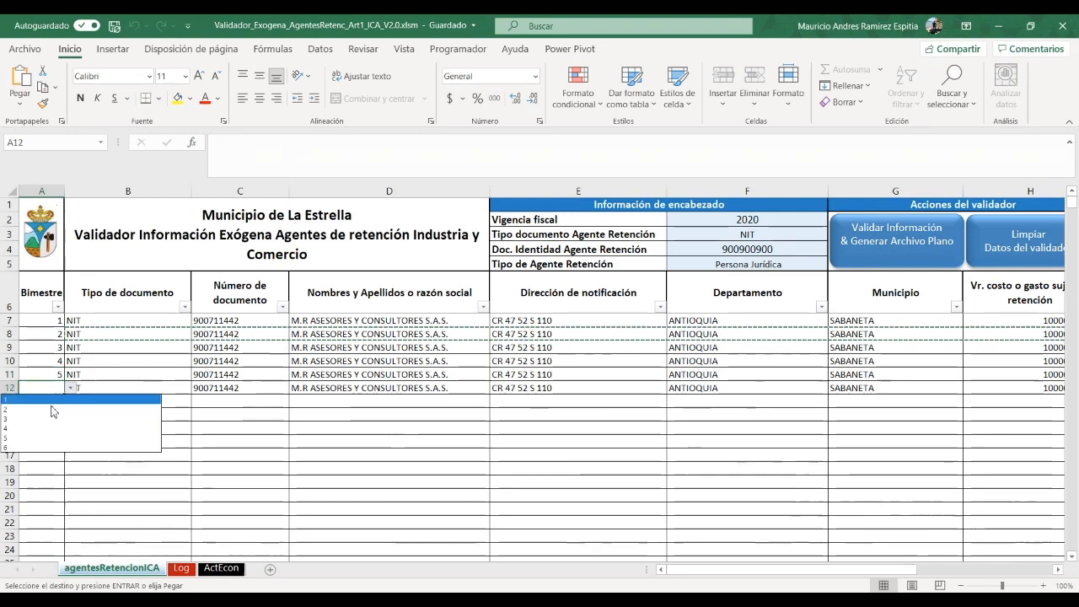
click(37, 449)
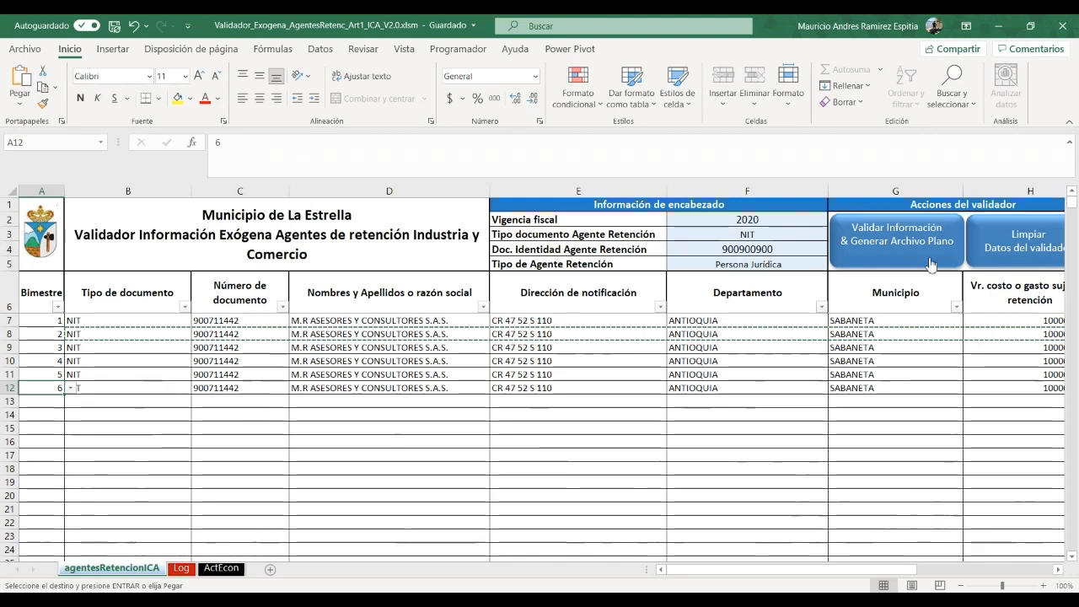
Run 'Validar Información & Generar Archivo Plano' and accept the issues-found message
drag(757, 572, 812, 573)
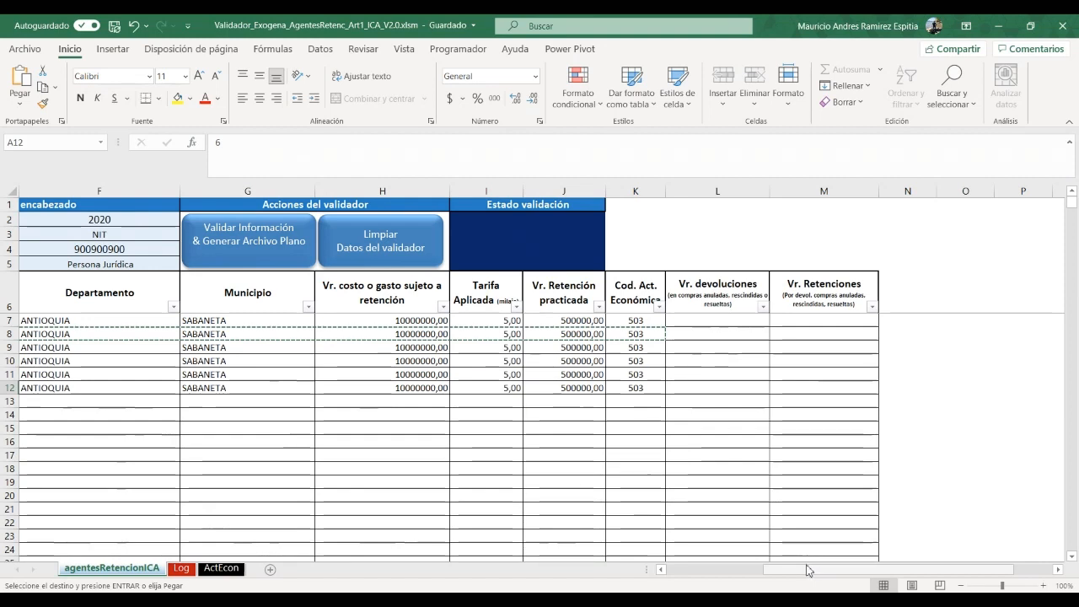
drag(811, 574, 697, 578)
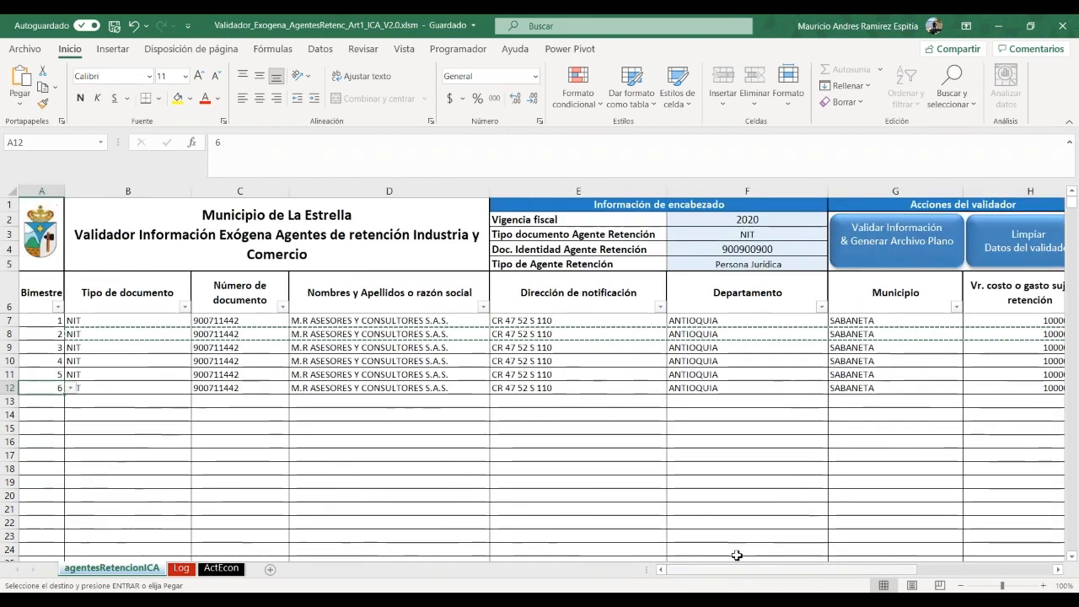
click(880, 252)
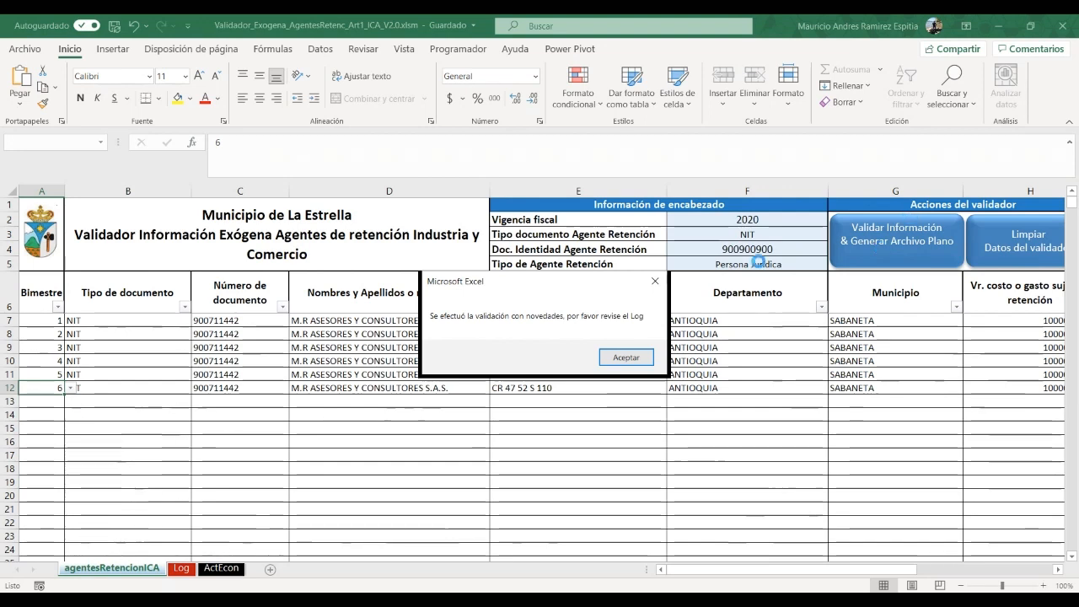
click(614, 359)
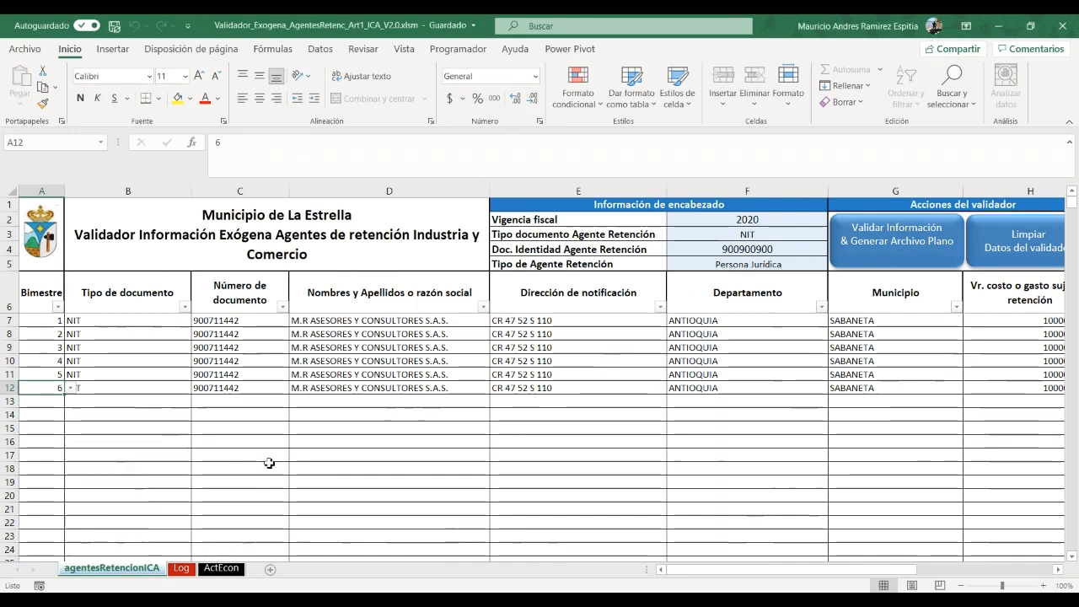
click(181, 569)
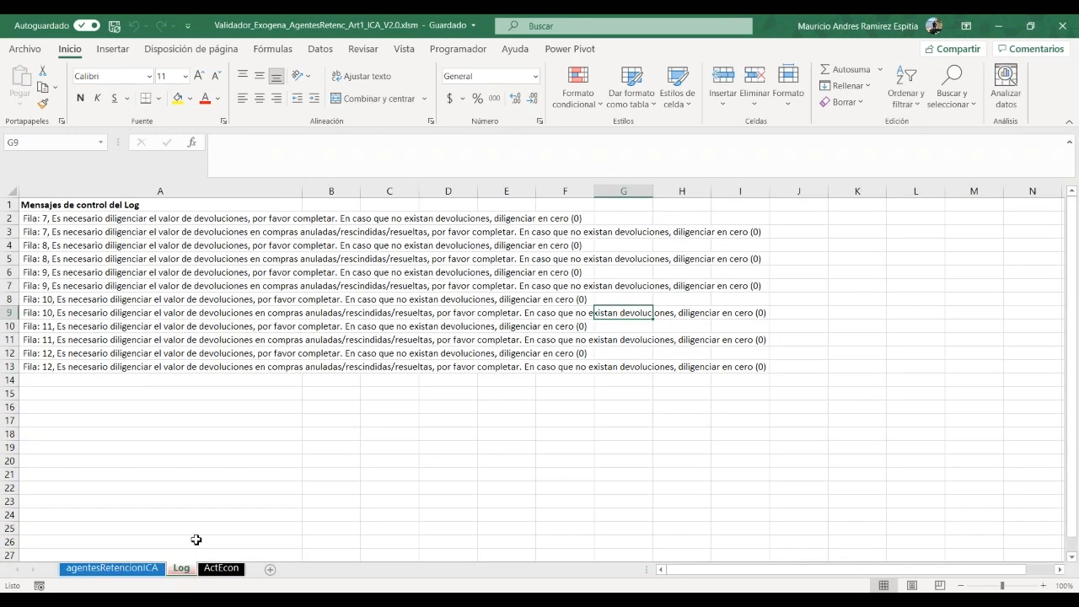
click(1045, 585)
click(1045, 586)
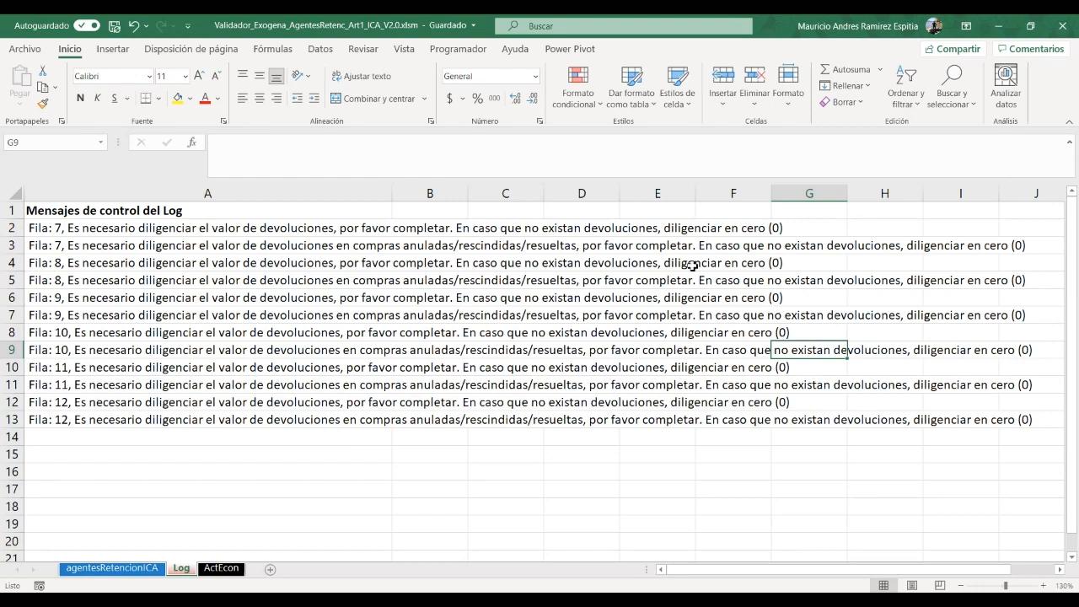
click(135, 568)
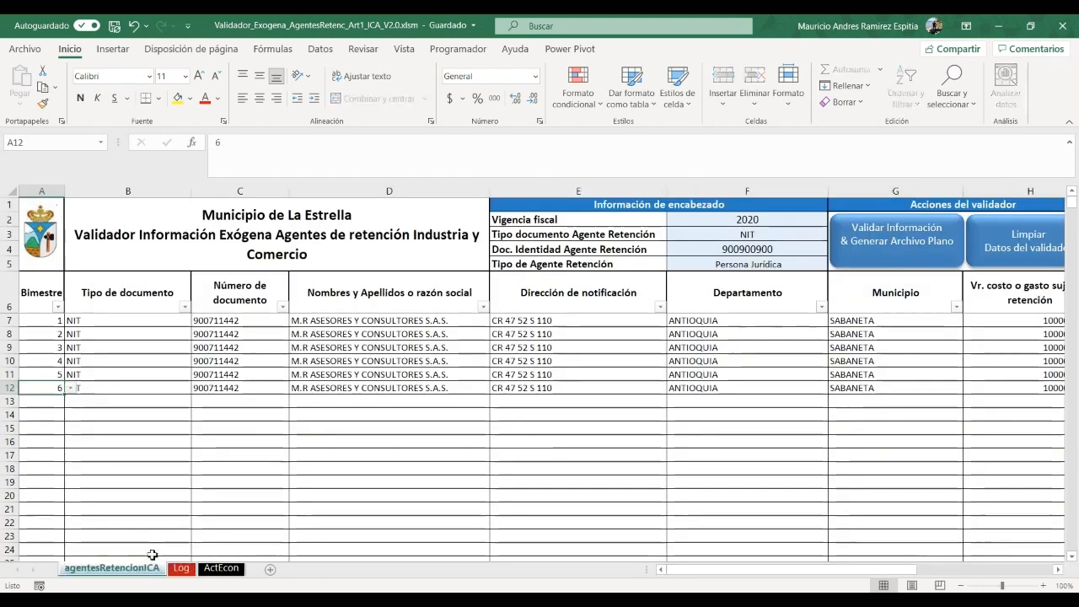
Enter 0 in L7 and M7 and copy those zeros down through rows 8–12
drag(794, 571, 982, 570)
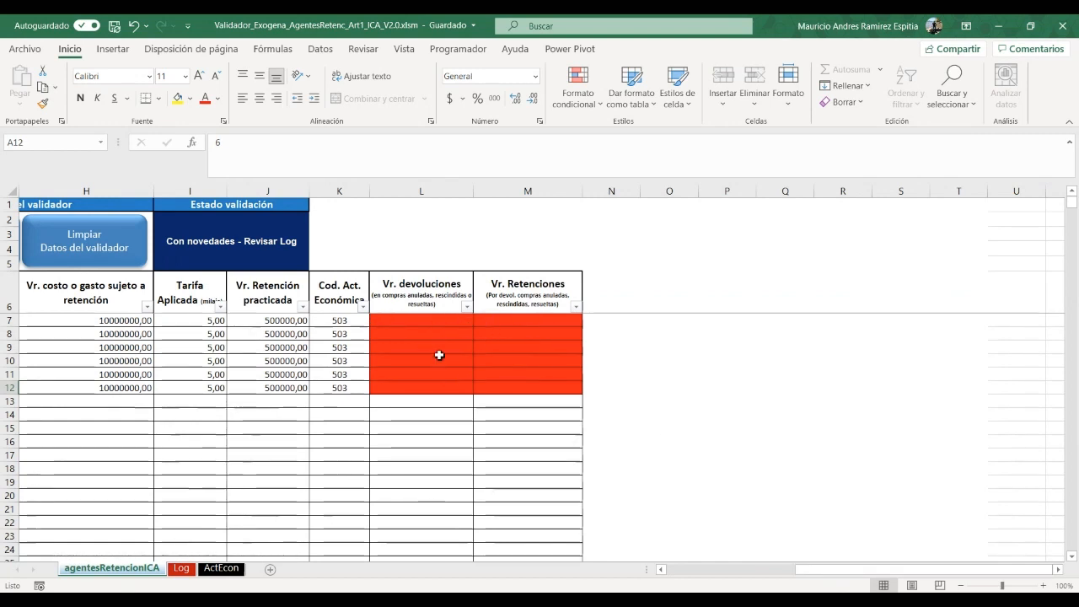
click(440, 320)
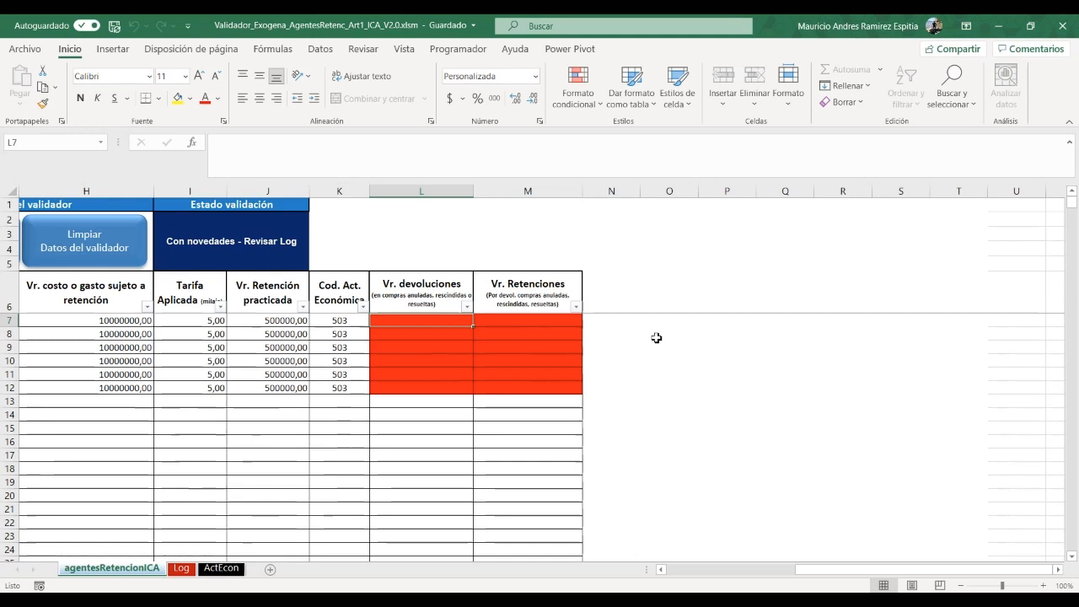
text(0)
key(Tab)
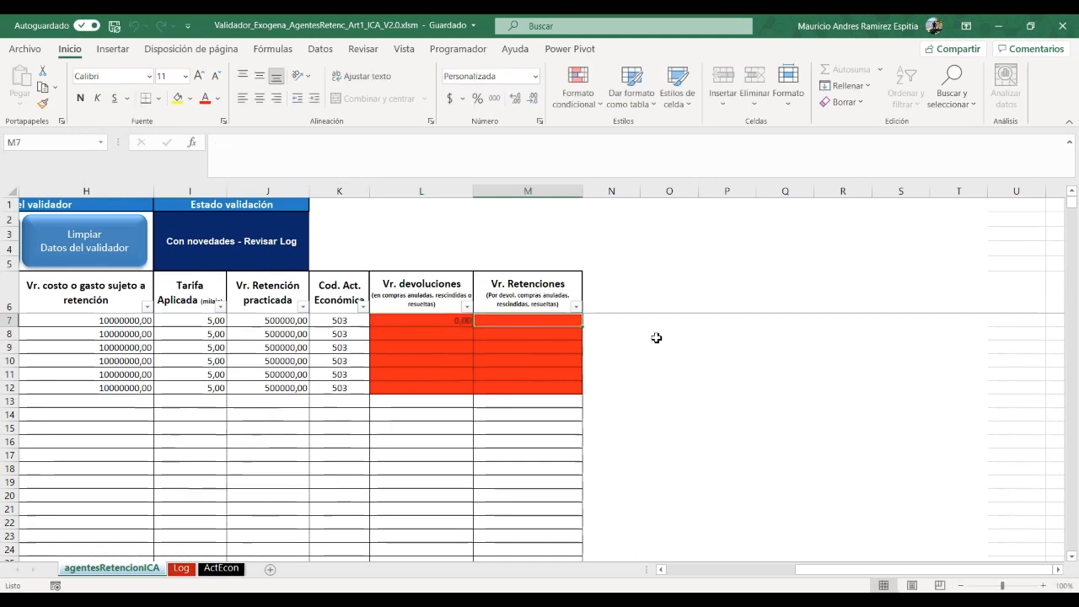
text(0)
key(Down)
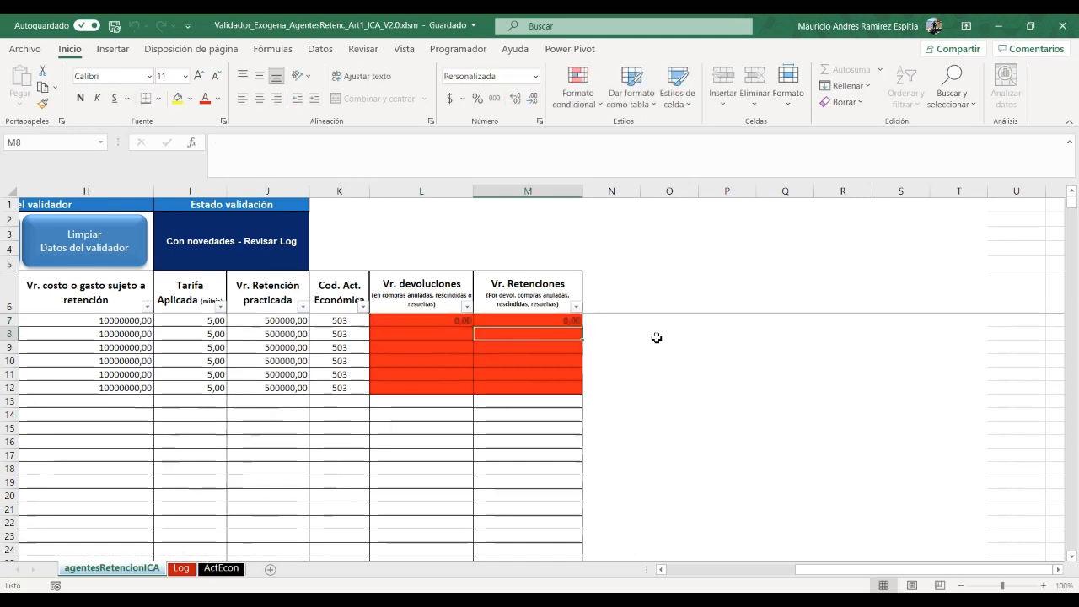
drag(452, 321, 537, 397)
key(ctrl+c)
click(470, 335)
key(ctrl+v)
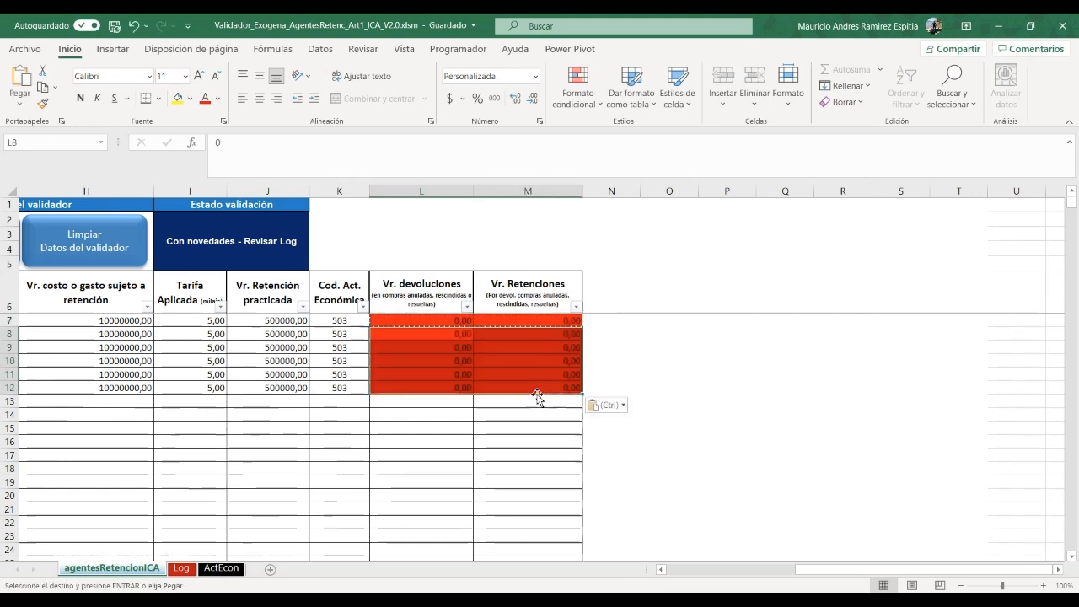
drag(847, 571, 631, 570)
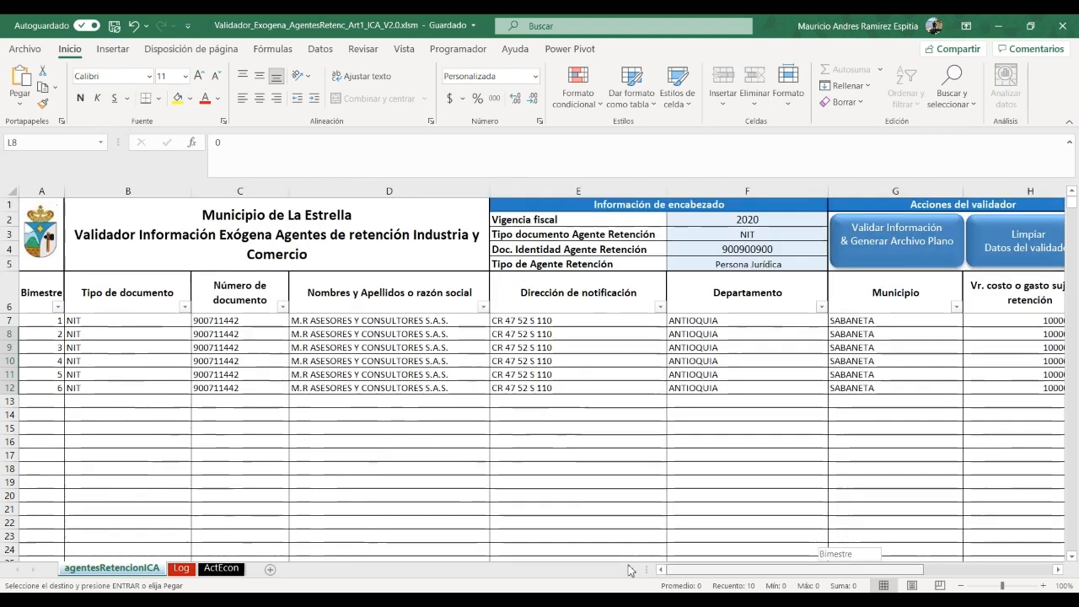
Rerun the validator, decline the flat file, and confirm I2 reads Validación exitosa
click(893, 241)
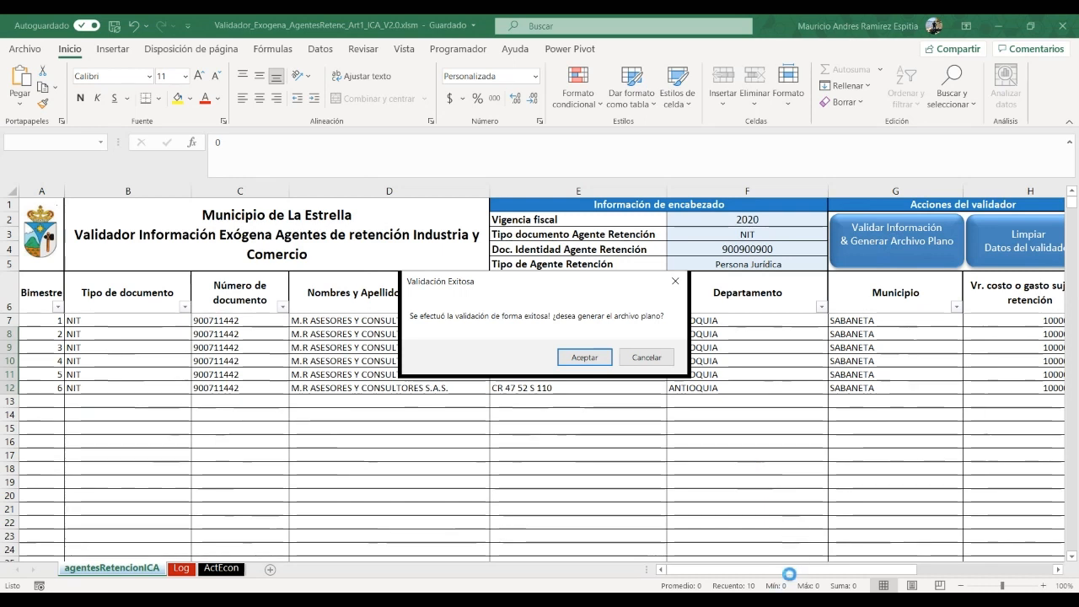
click(647, 357)
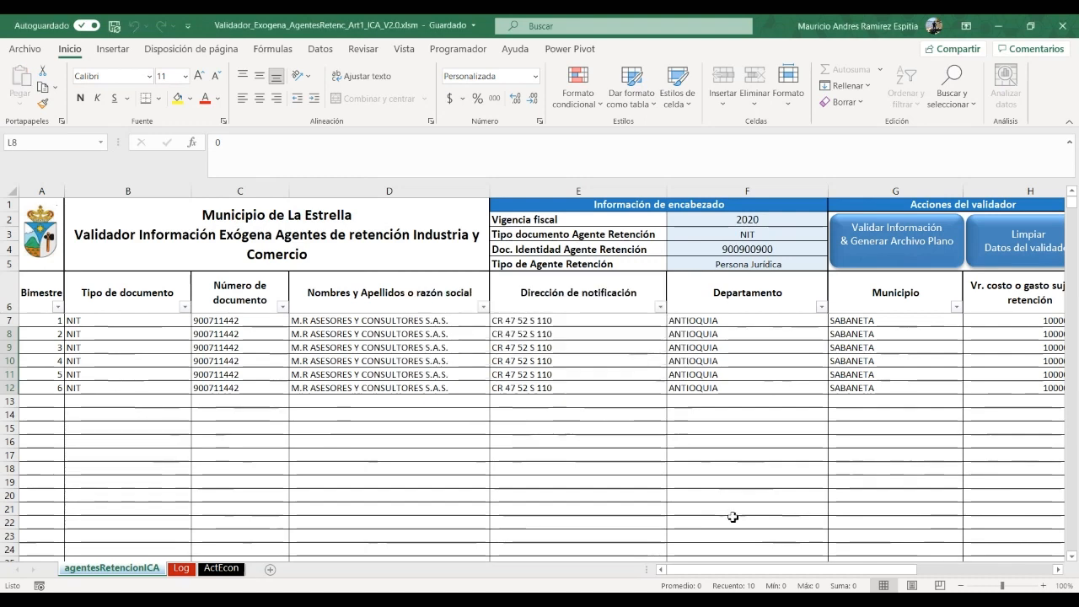
drag(816, 570, 933, 575)
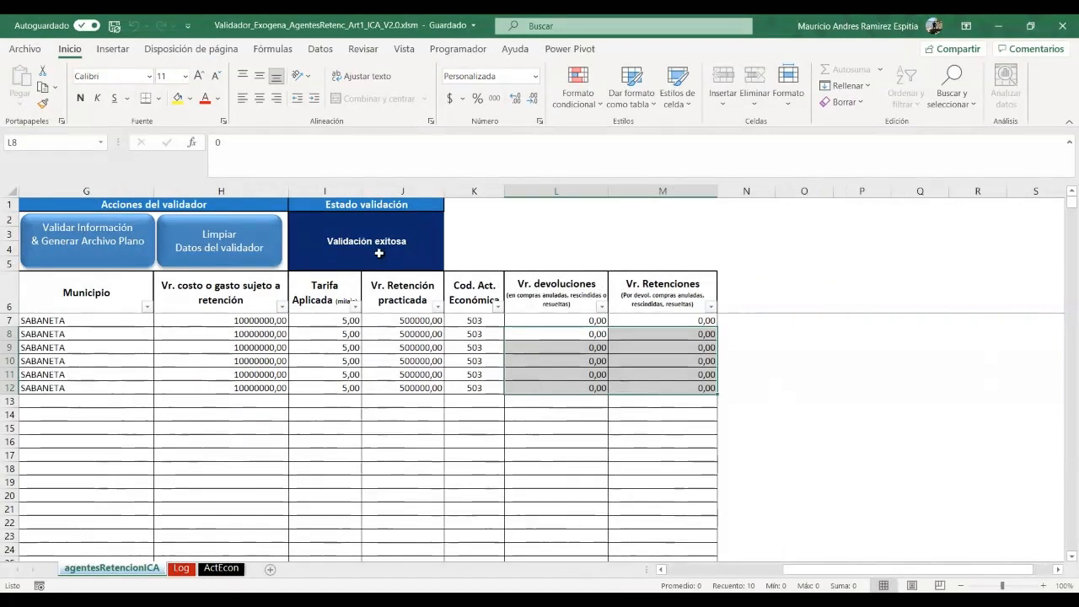
click(401, 243)
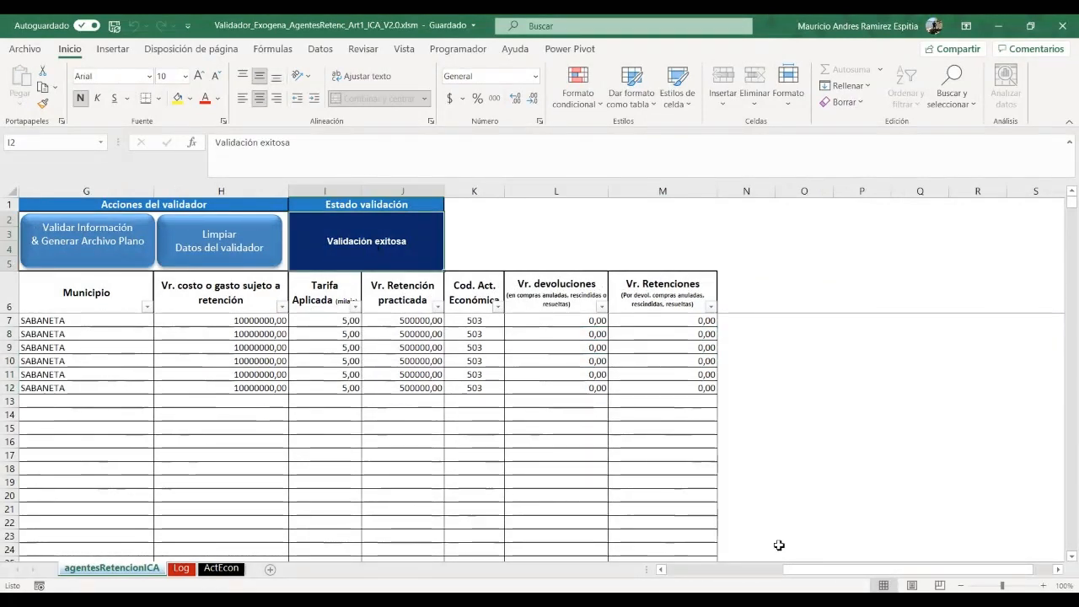
drag(810, 572, 630, 556)
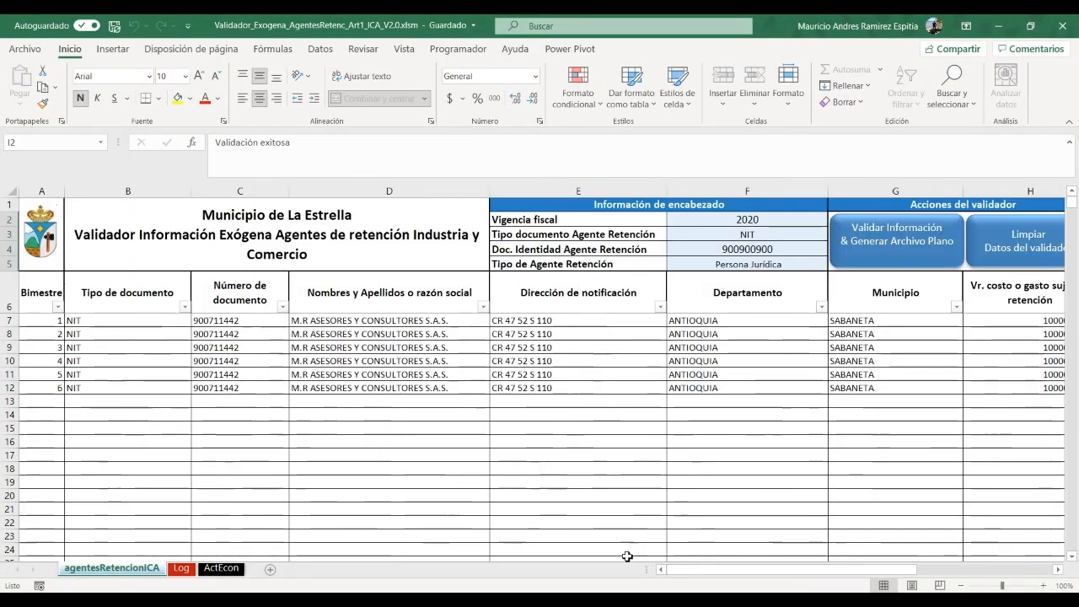
Set row 13 to bimestre 3, document type NIT, and name SISTEMAS CONTABLES
click(43, 403)
click(71, 401)
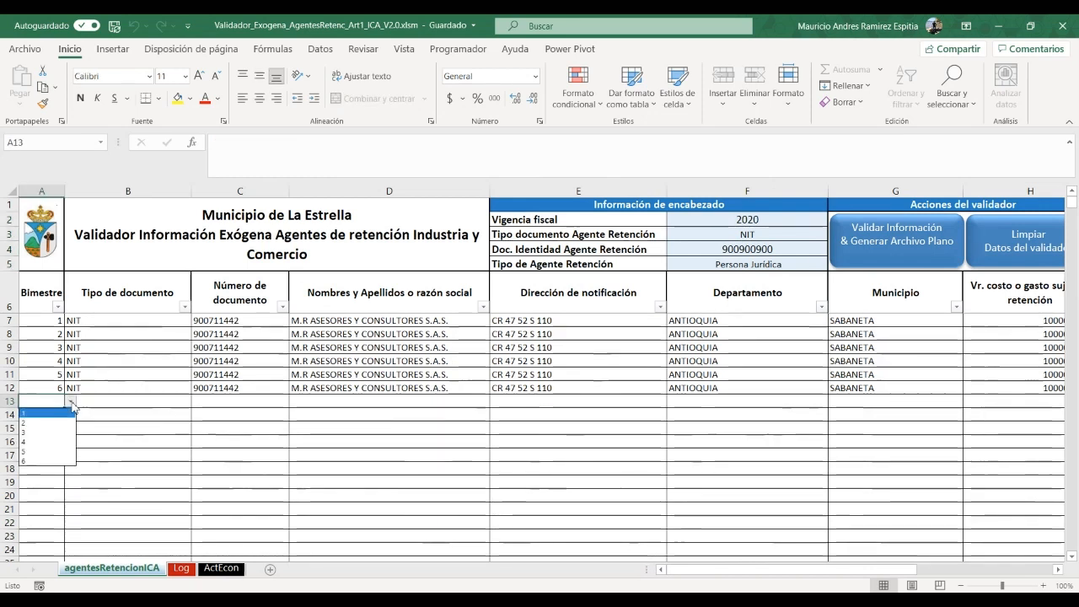
click(45, 439)
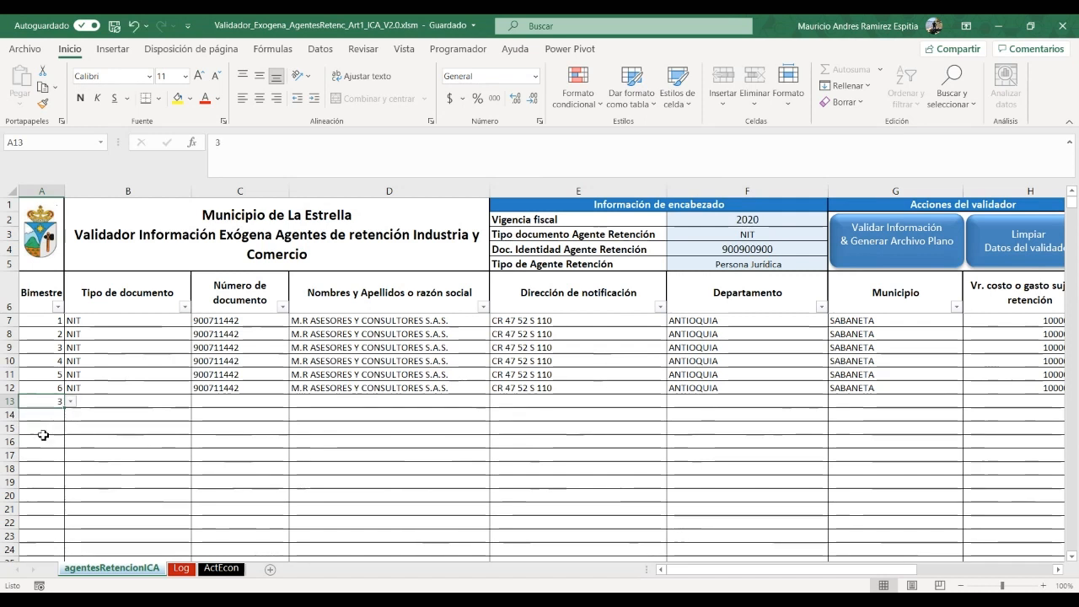
click(122, 406)
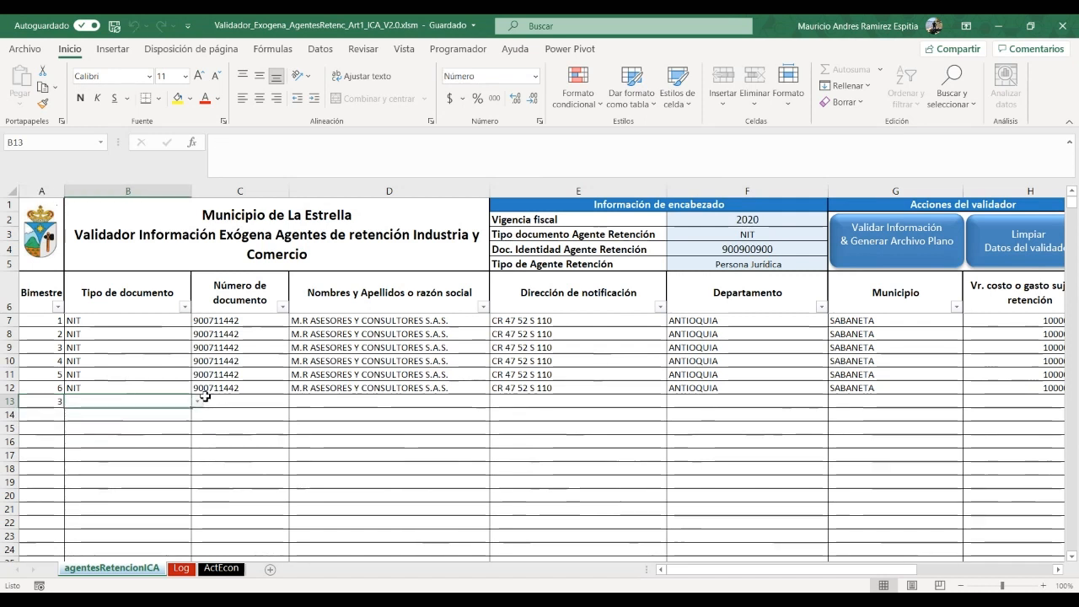
click(197, 402)
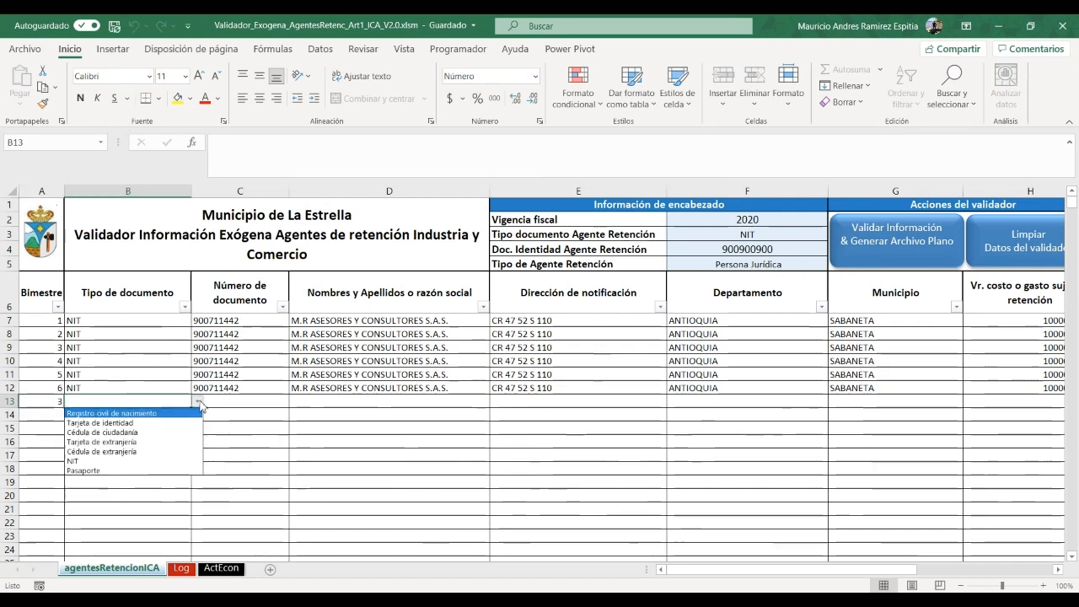
click(137, 464)
click(482, 402)
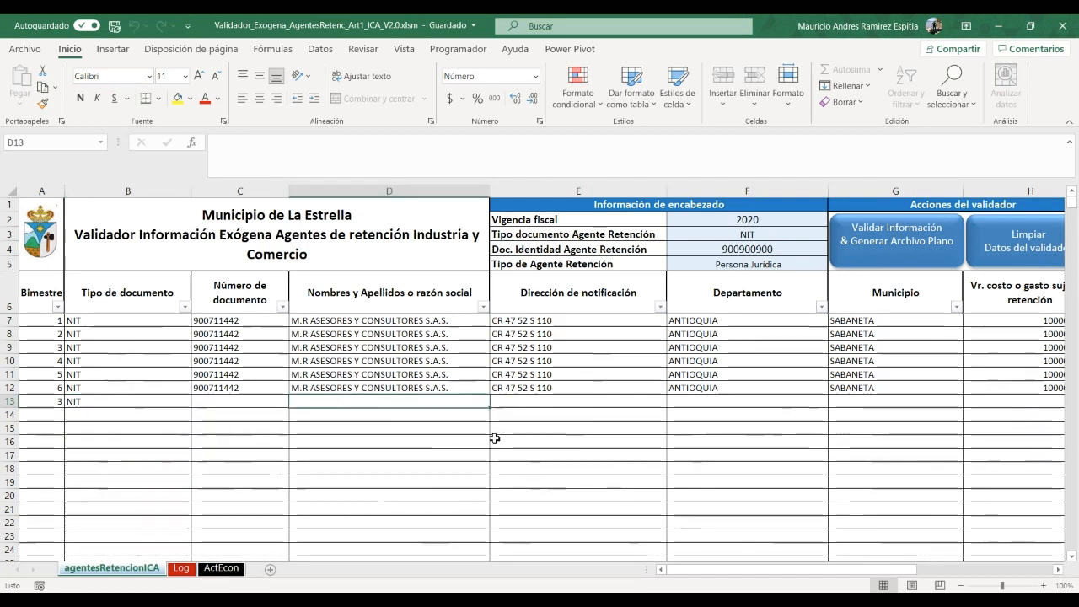
text(SISTEMA)
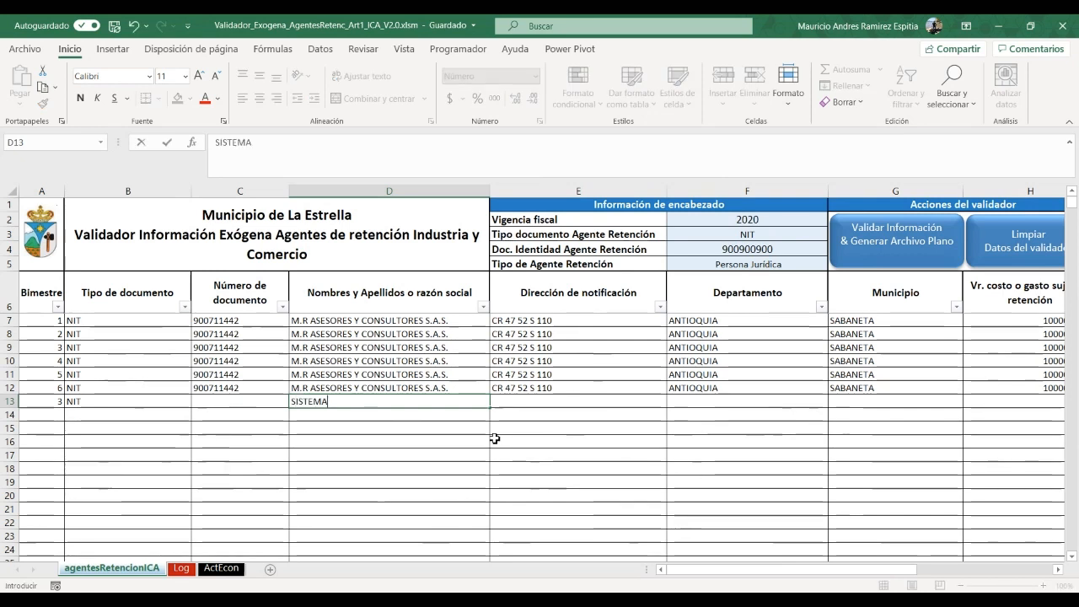
text(S CONTABLES)
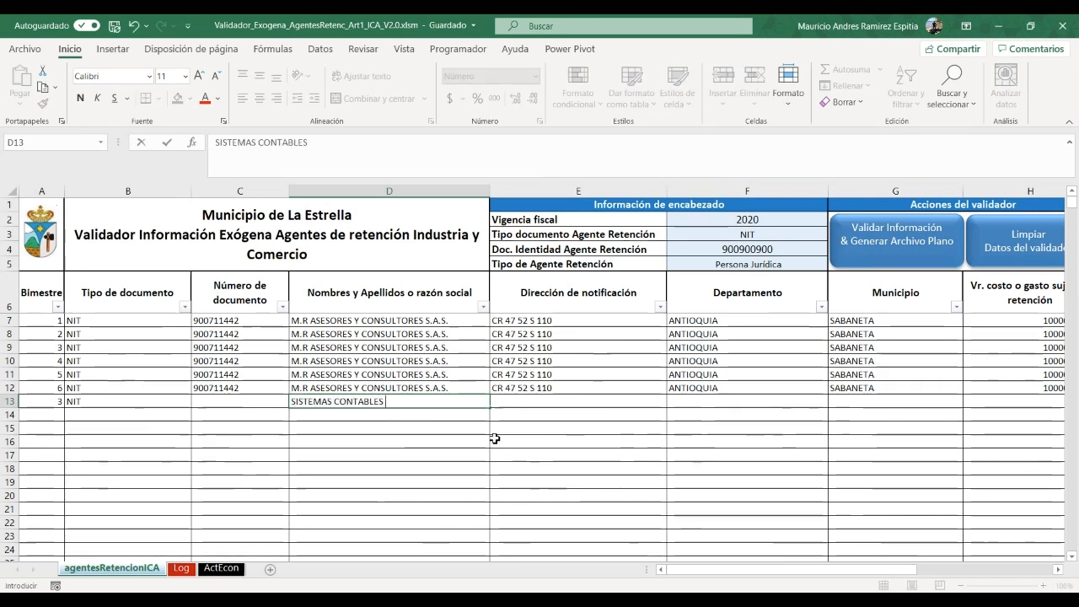
key(Tab)
key(Tab)
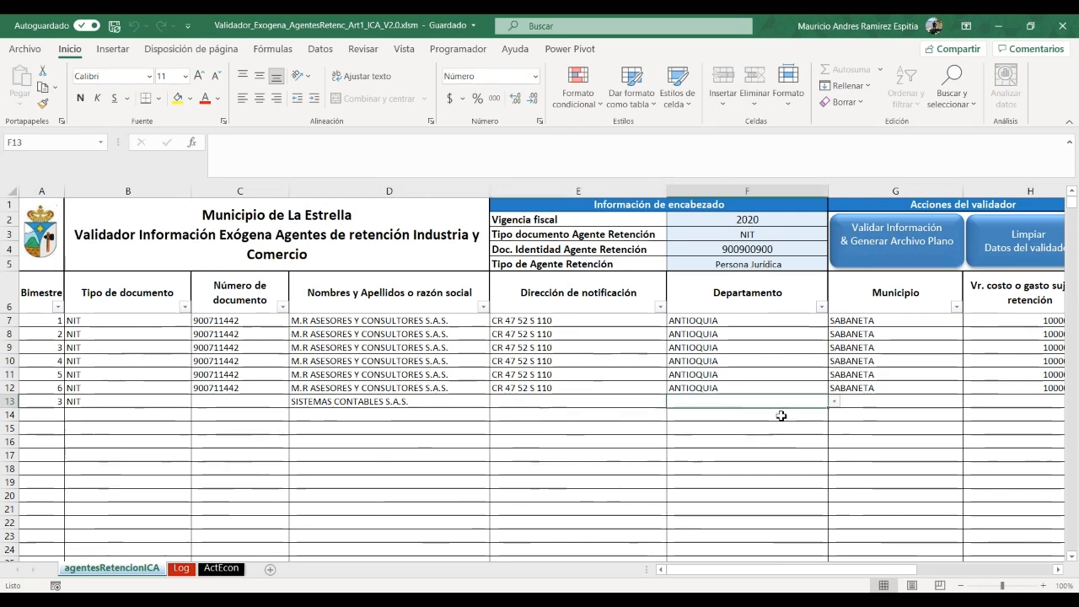
Set row 13's department to ANTIOQUIA and municipality to LA ESTRELLA
click(833, 403)
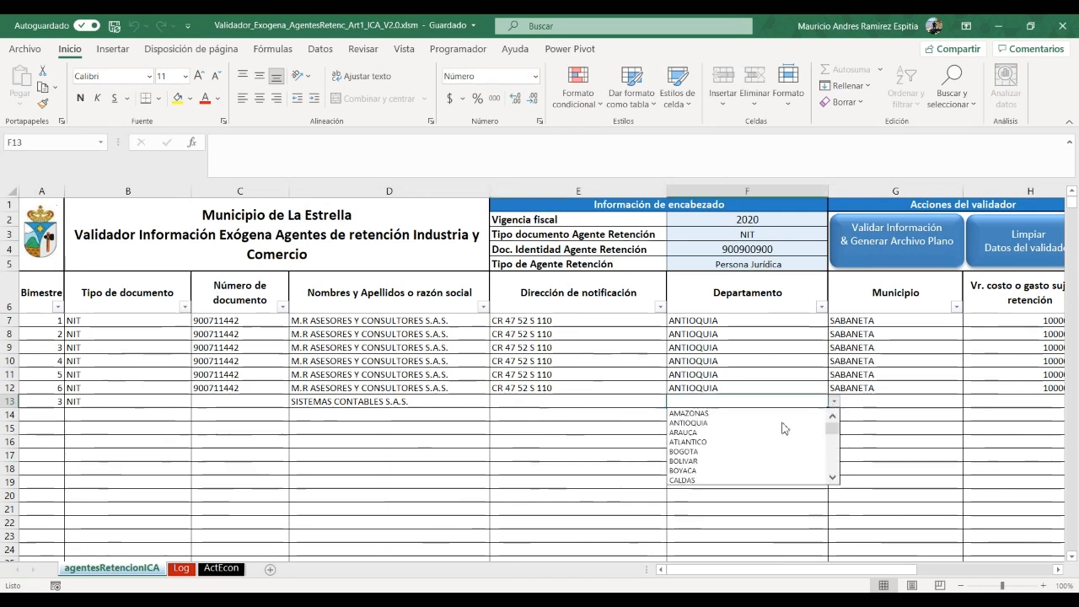
click(739, 428)
click(927, 400)
click(968, 401)
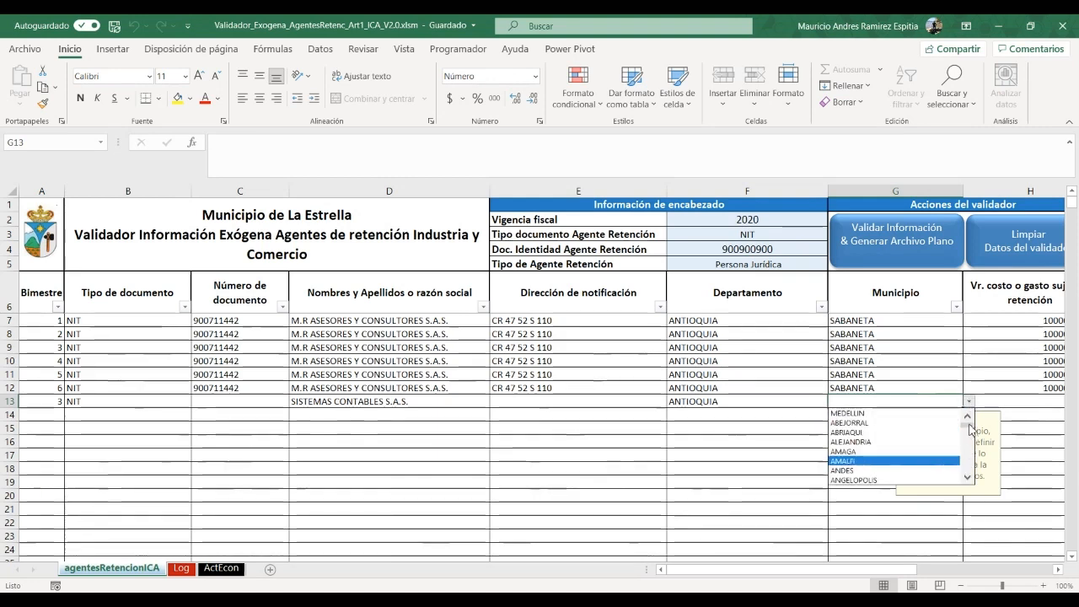
drag(968, 424, 973, 458)
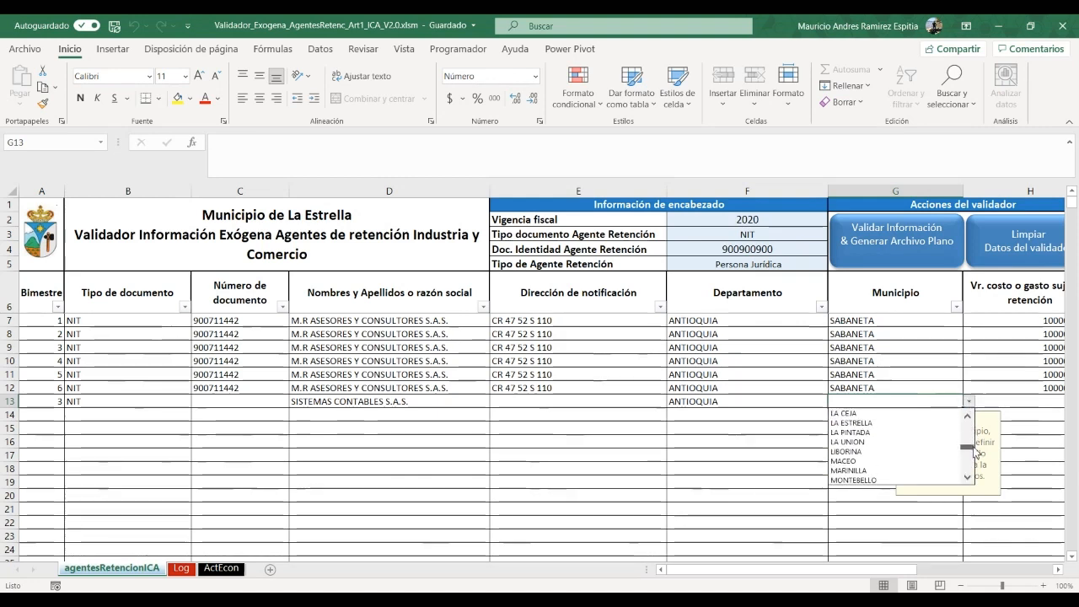
click(872, 424)
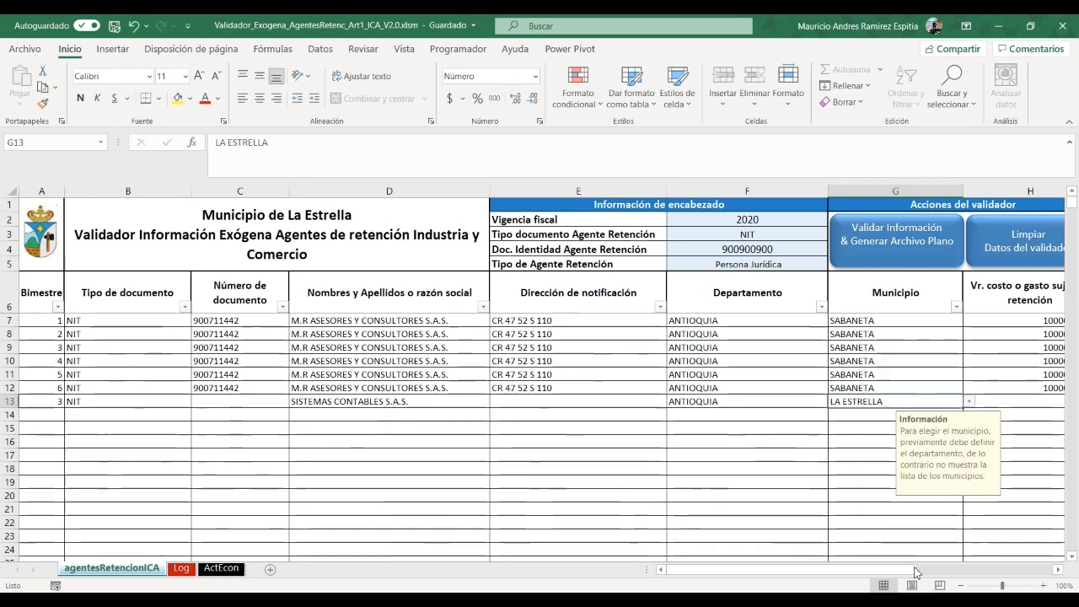
drag(910, 570, 968, 570)
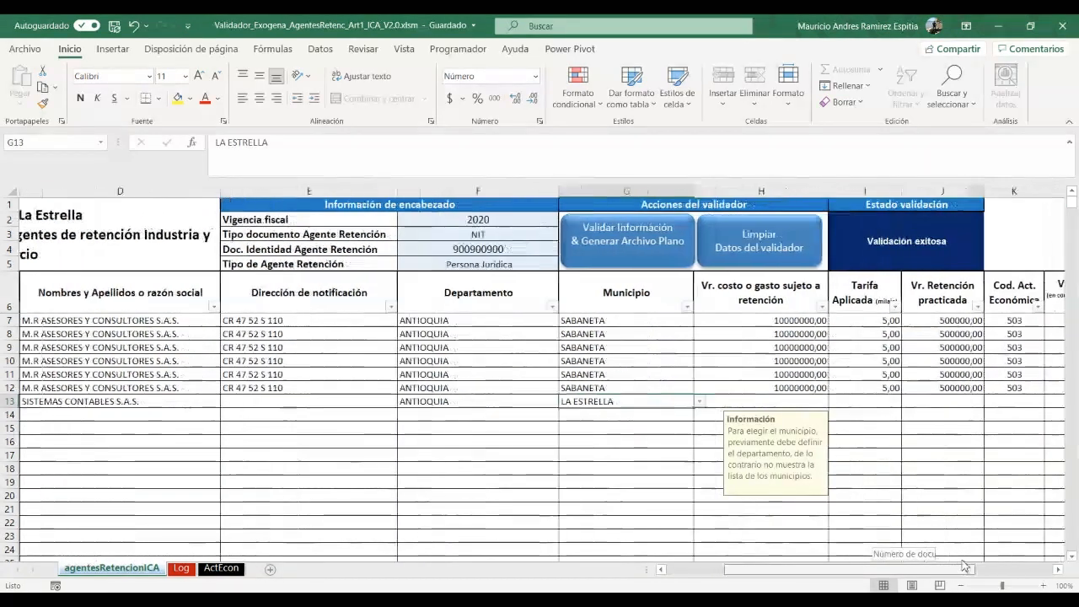
Enter row 13's cost base 5000000, rate 2 and retention 100000
click(817, 403)
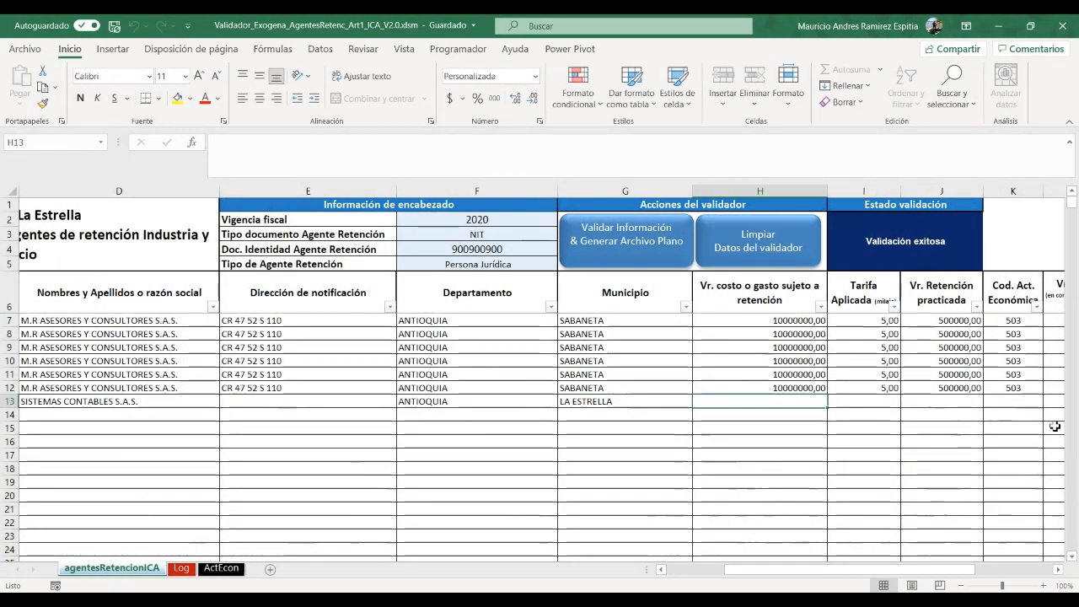
text(500)
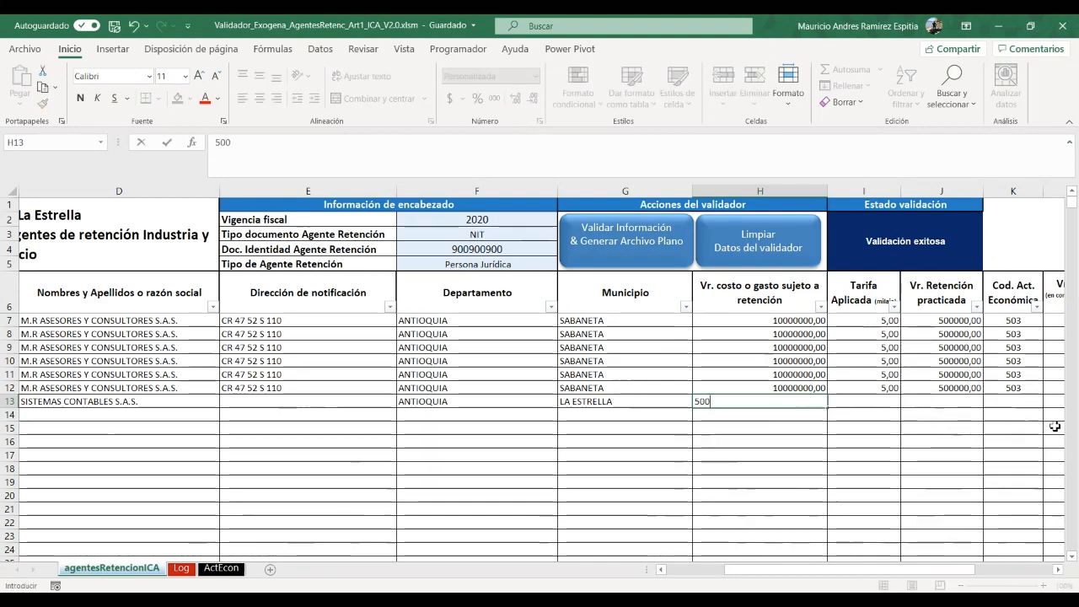
text(0000)
key(Tab)
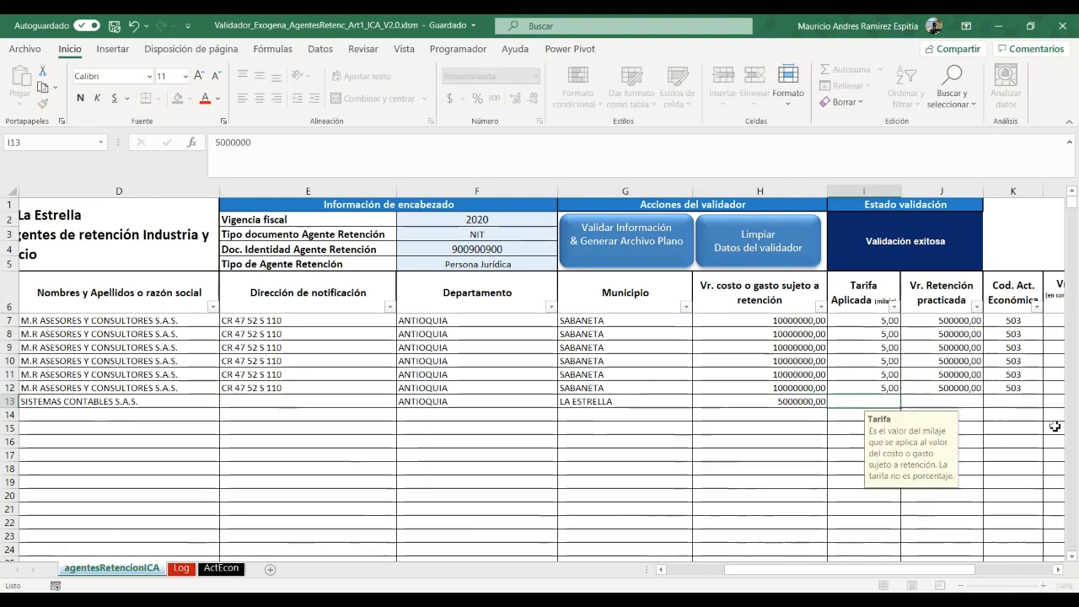
text(2)
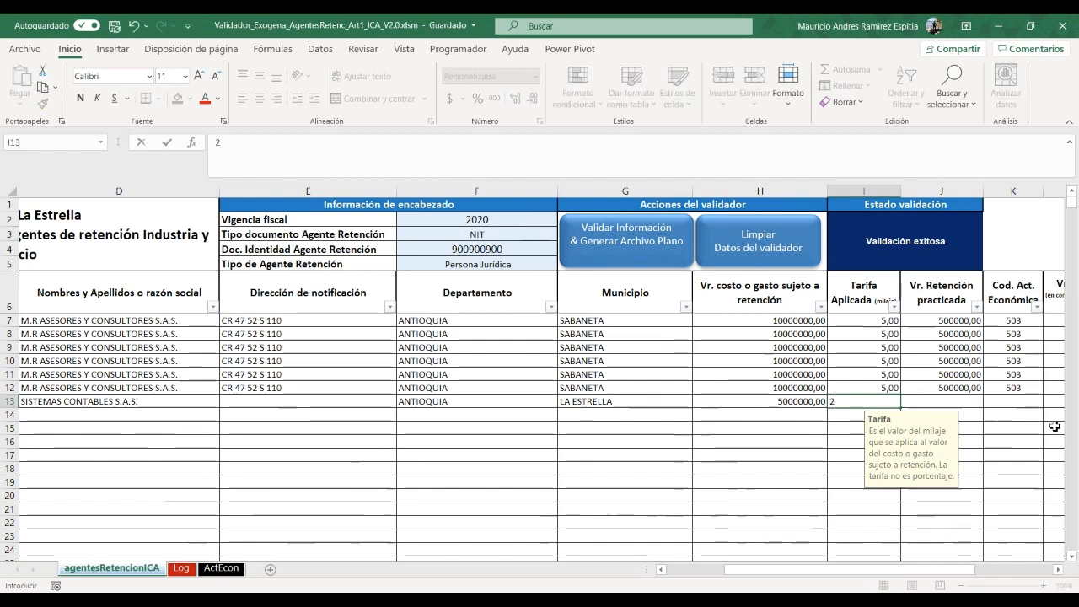
key(Tab)
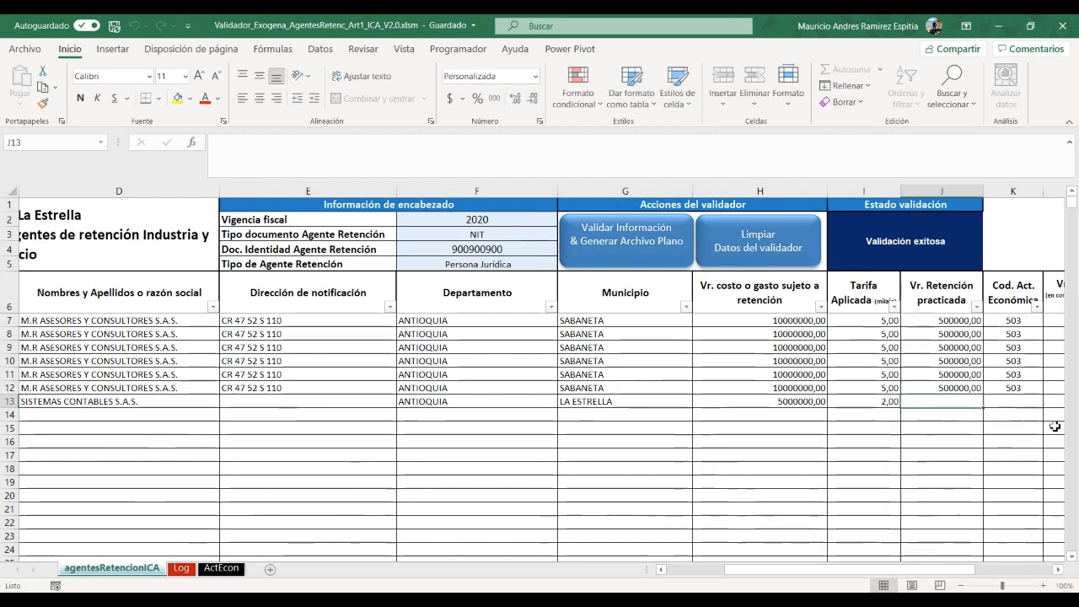
text(100)
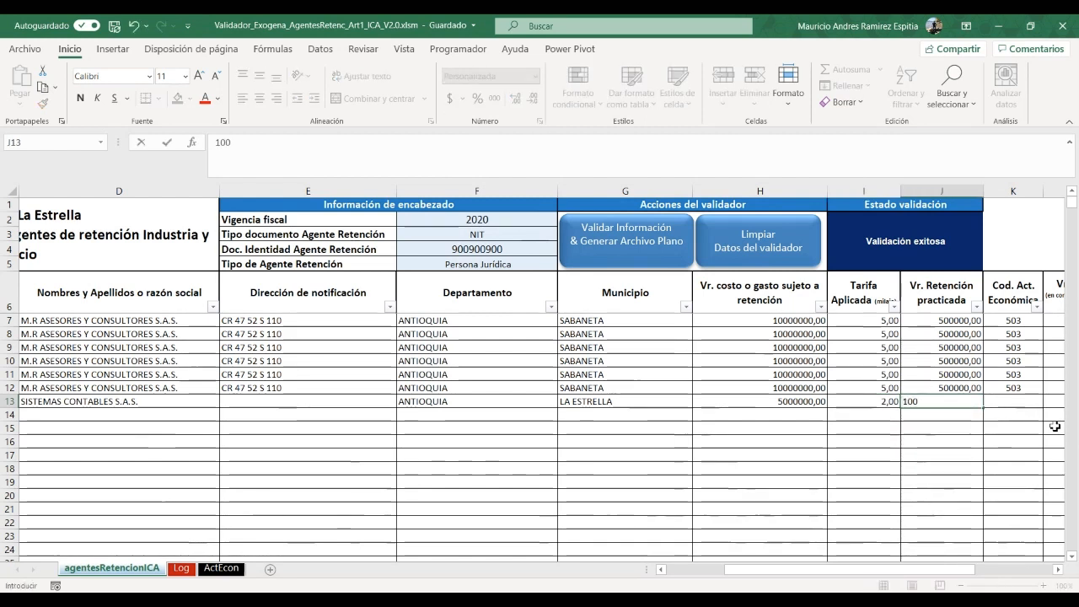
text(000)
key(Tab)
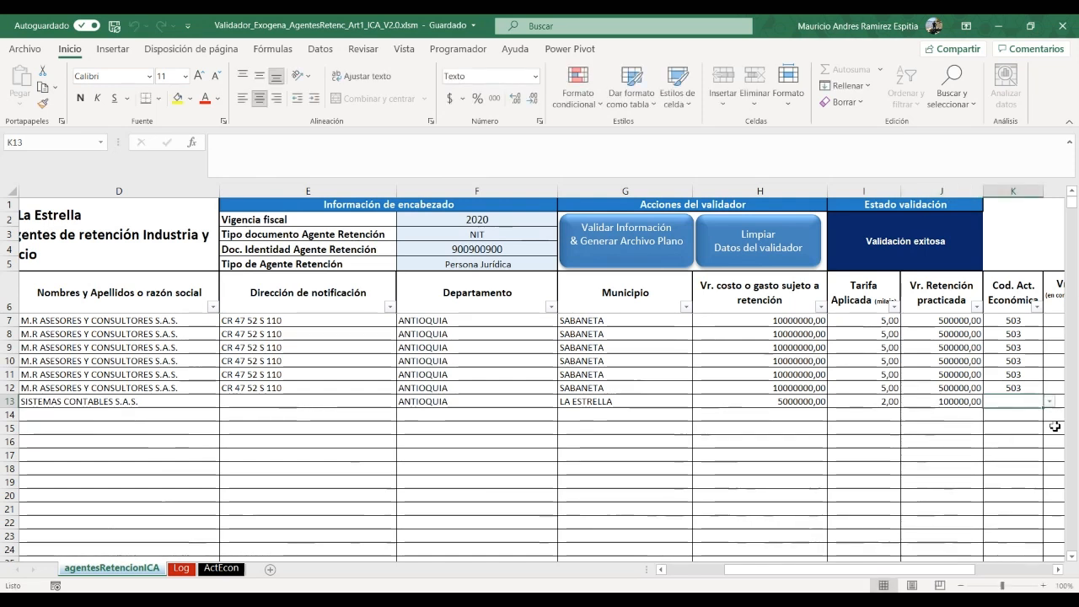
Choose activity code 152 and enter 0 for returns and return retentions
click(1050, 401)
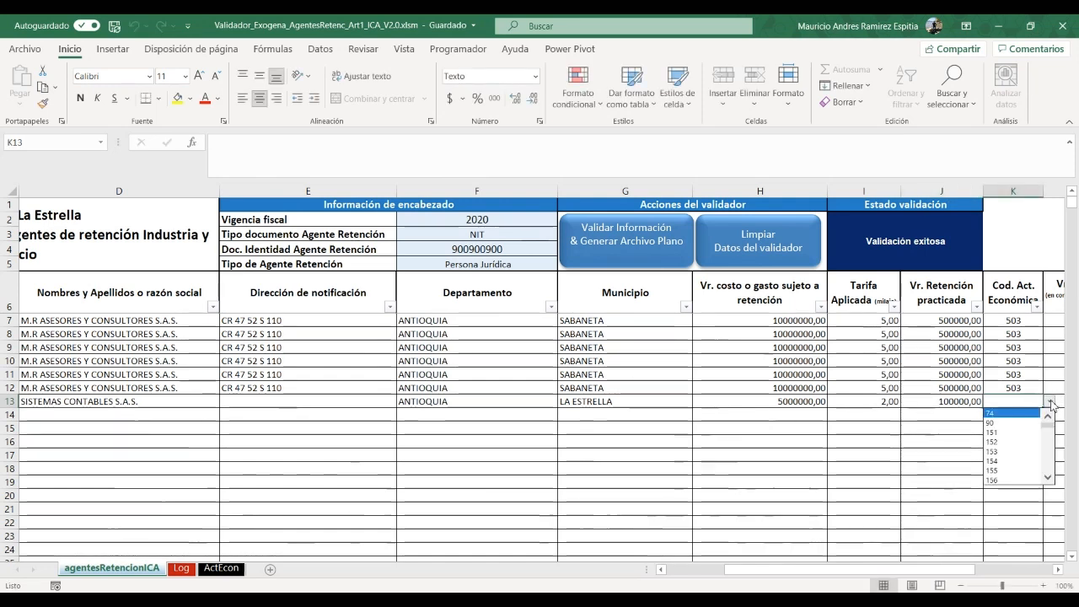
click(992, 443)
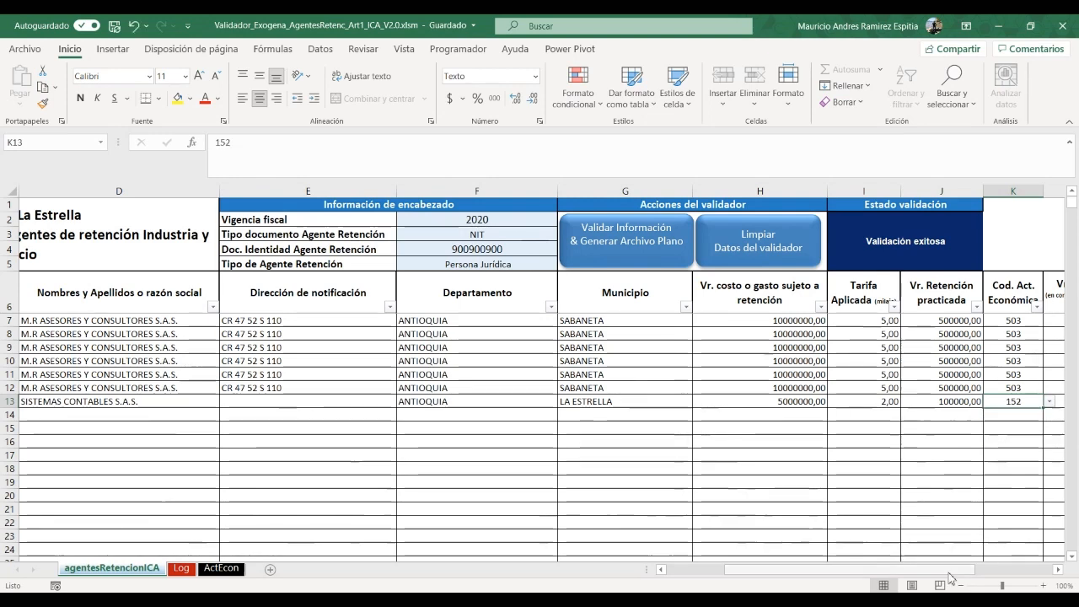
drag(999, 575, 1033, 577)
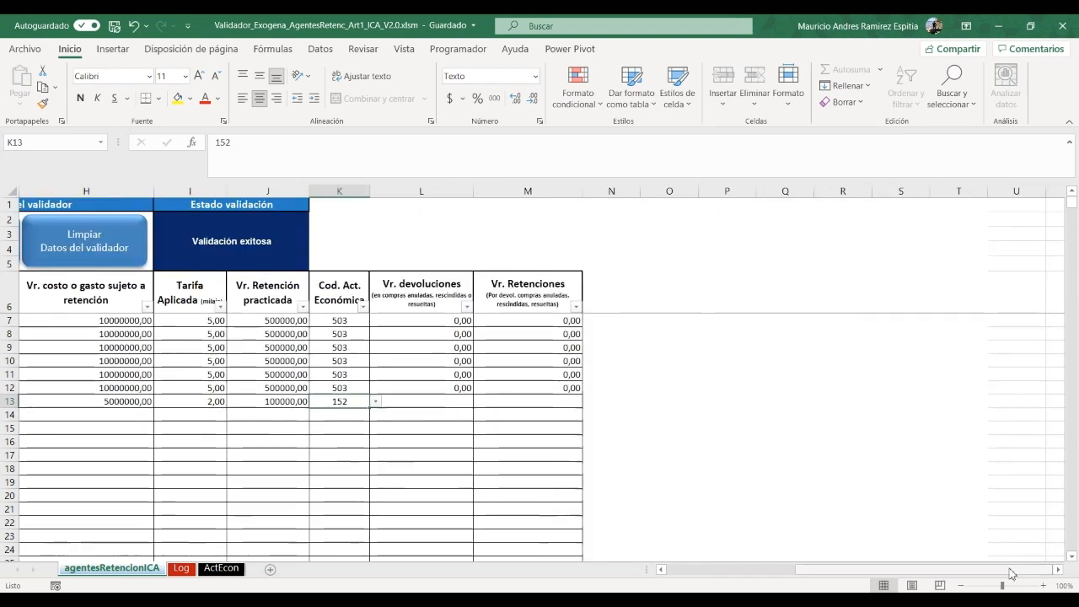
click(440, 402)
text(0)
key(Tab)
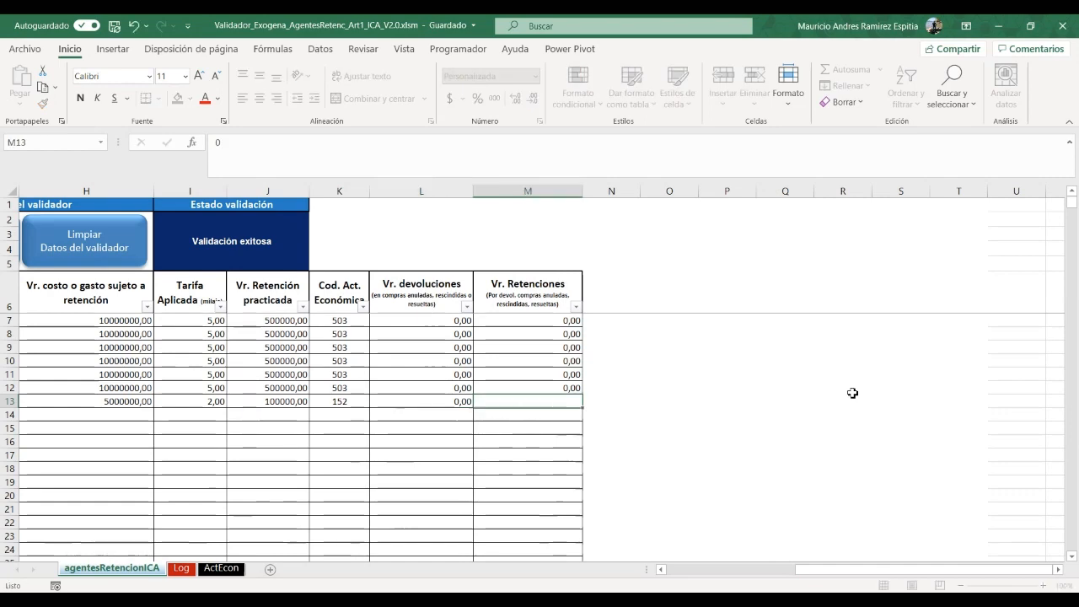
text(0)
key(Left)
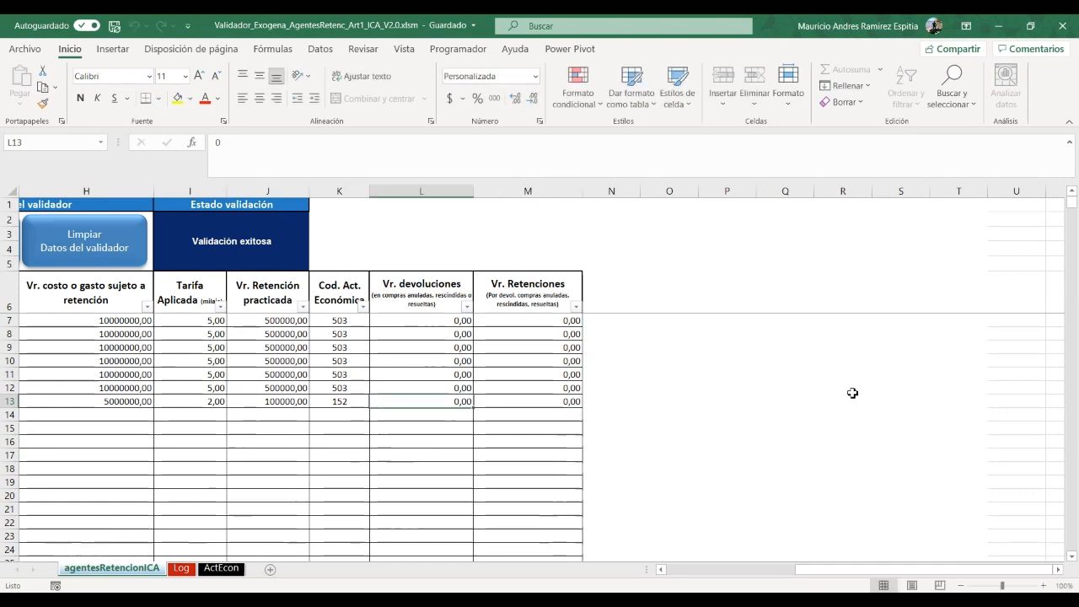
drag(863, 576, 701, 581)
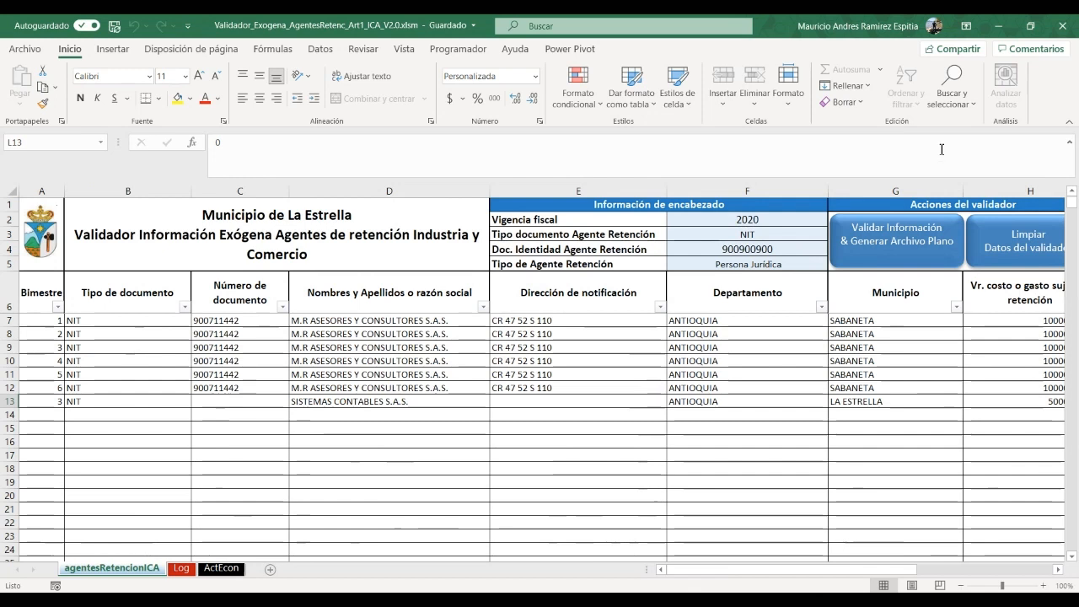
Run validation and read the Log errors for row 13's missing document number and address
click(889, 249)
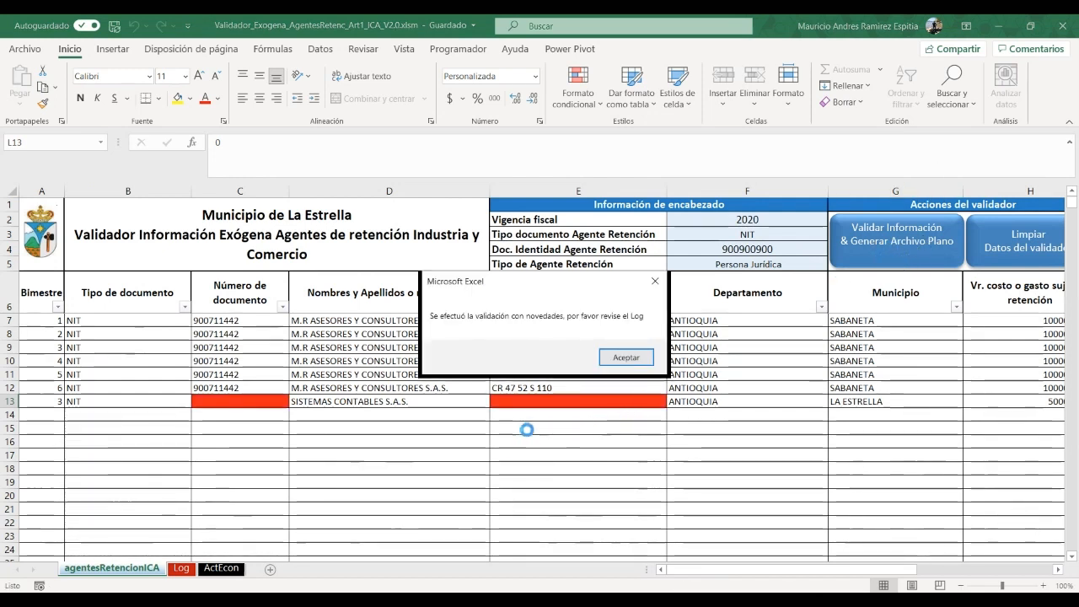
click(625, 359)
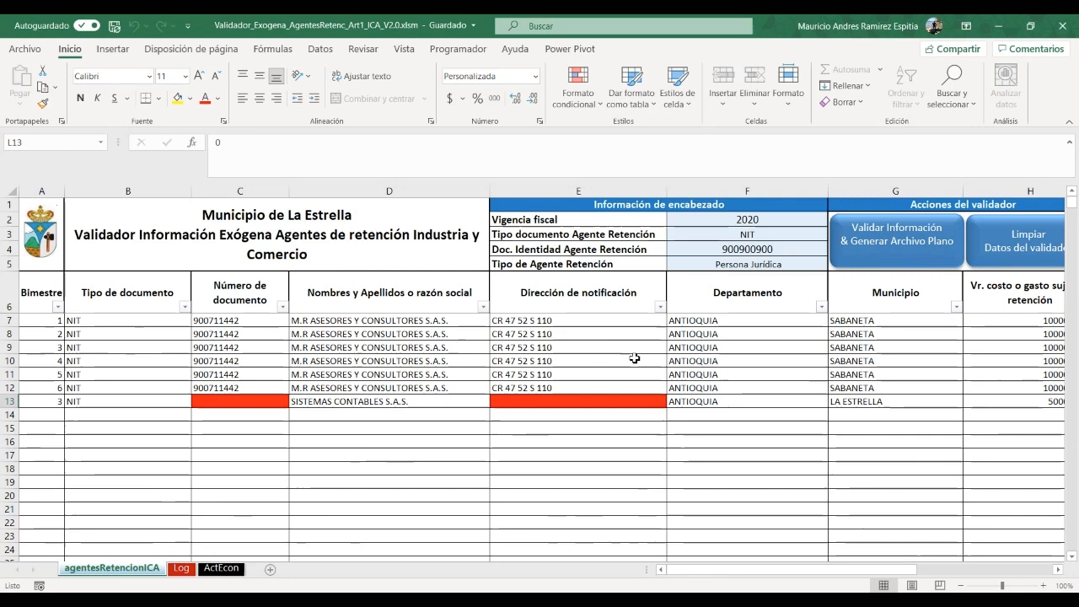
click(182, 569)
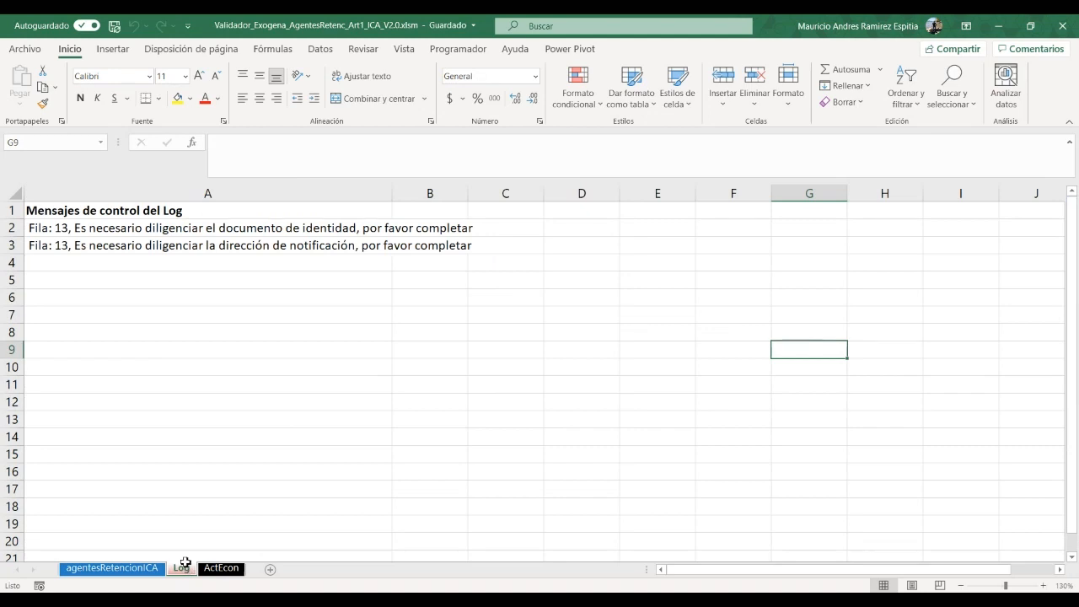
click(93, 246)
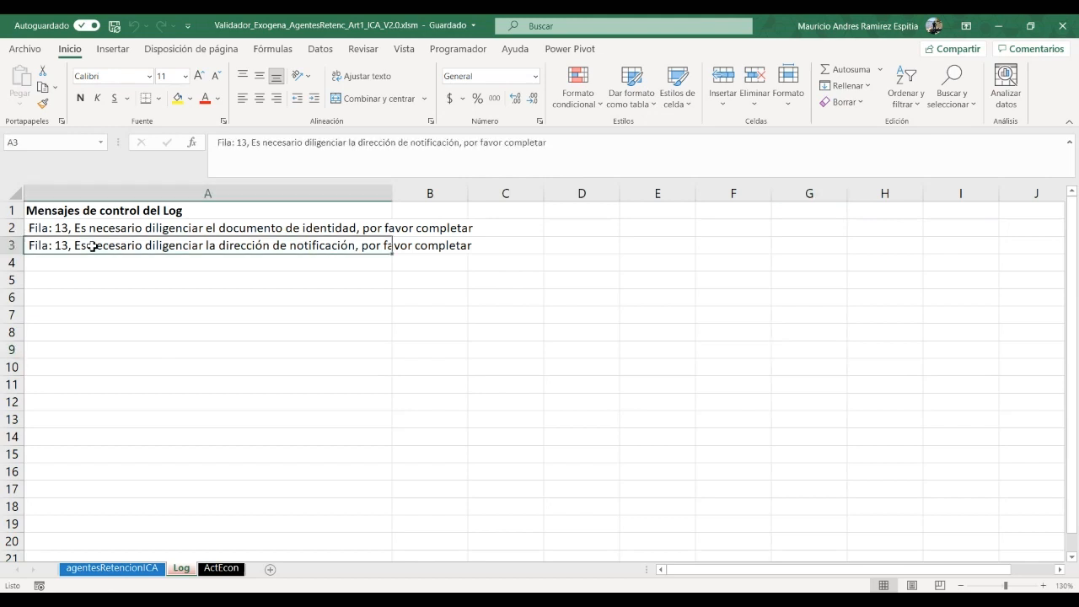
click(112, 568)
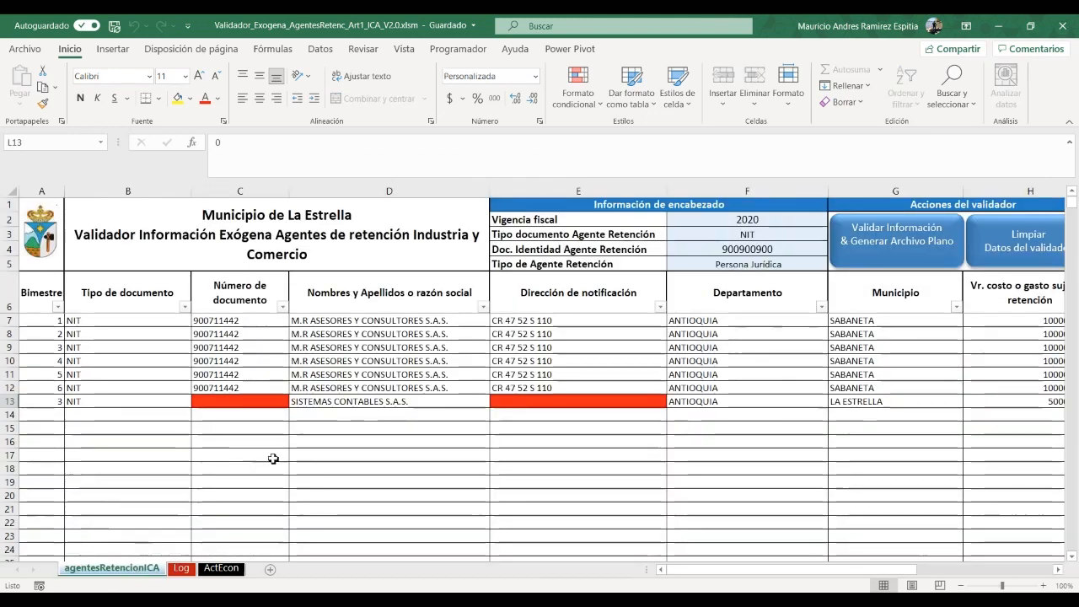
Enter row 13's document number and notification address, then revalidate without generating the flat file
click(239, 400)
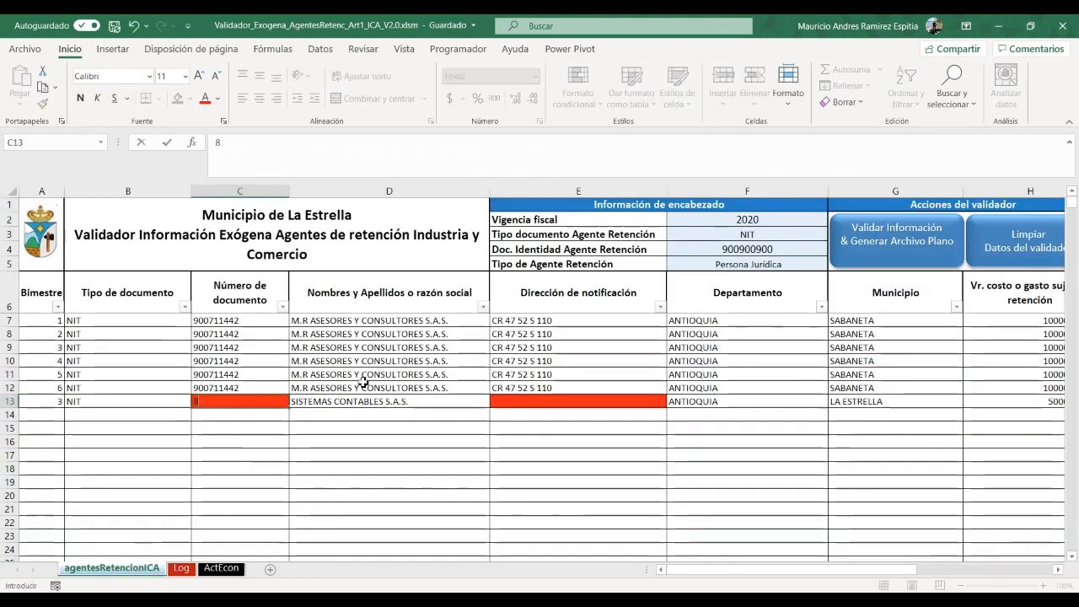
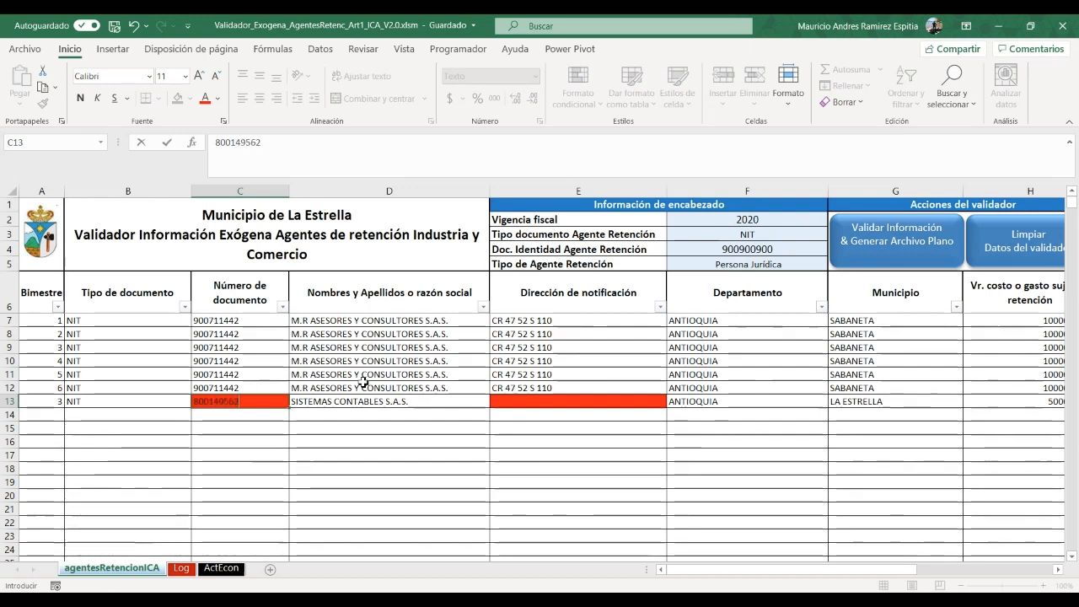
key(Tab)
key(Tab)
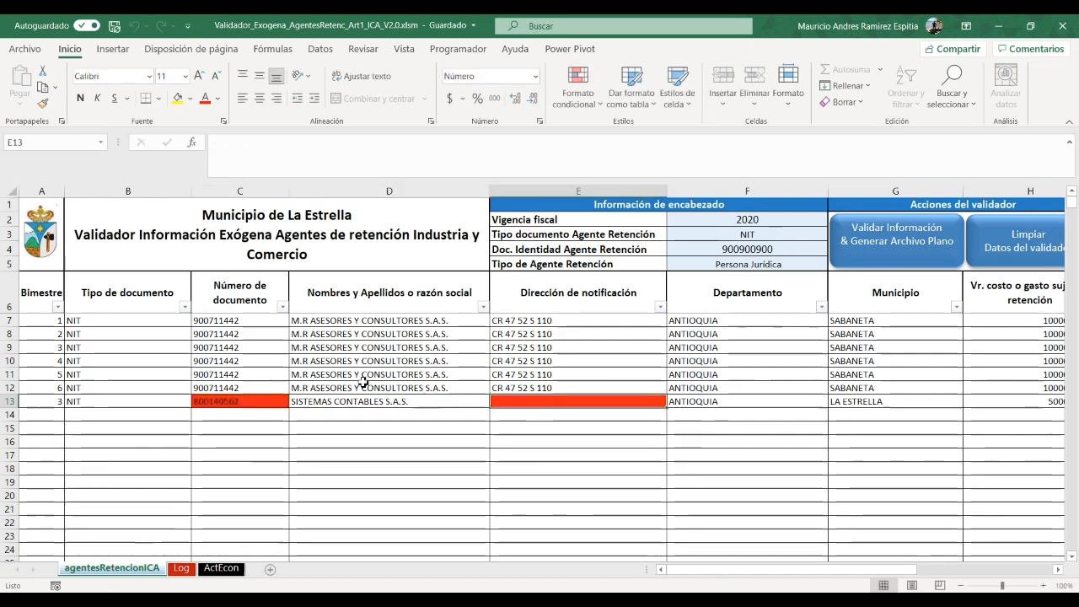
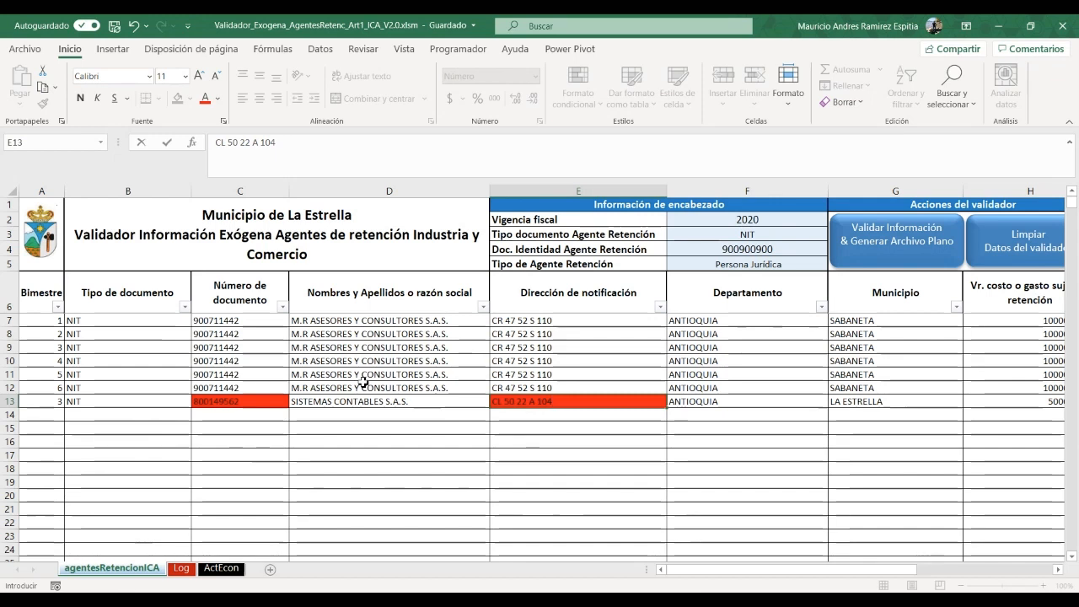
key(Return)
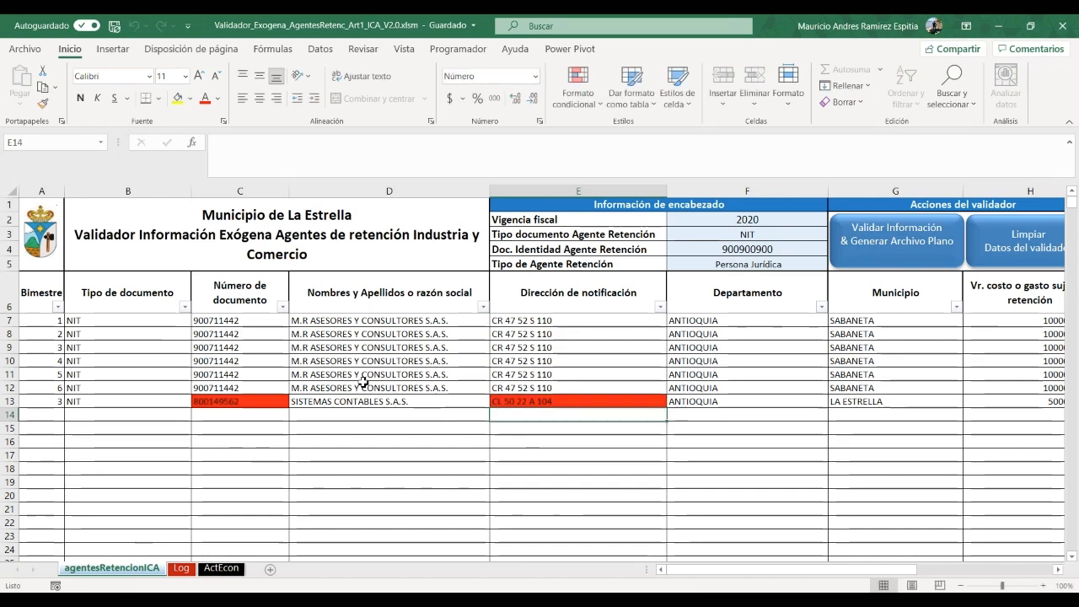
click(882, 246)
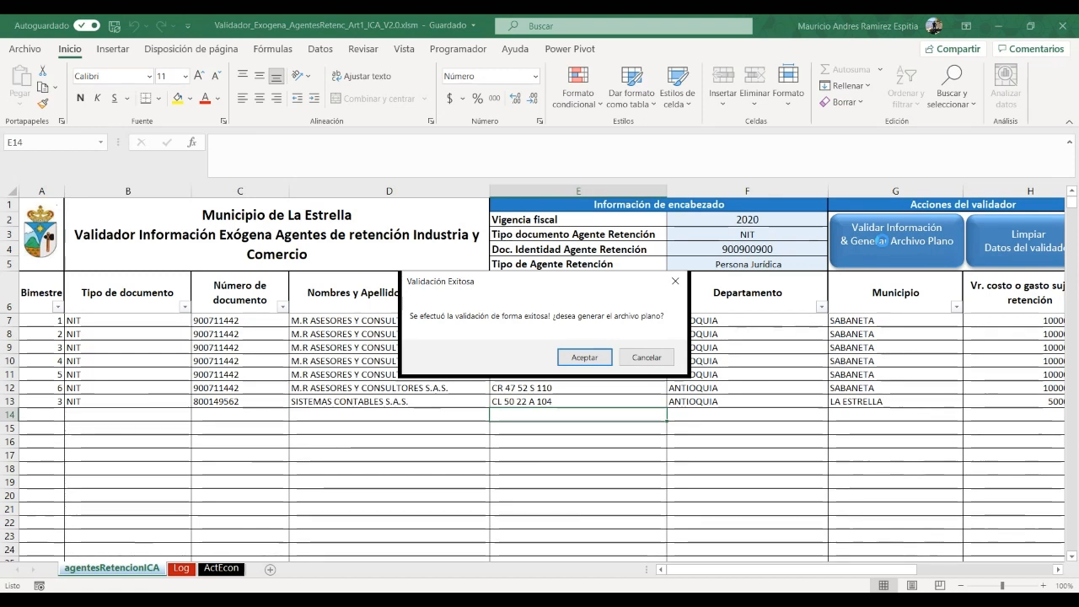
click(646, 358)
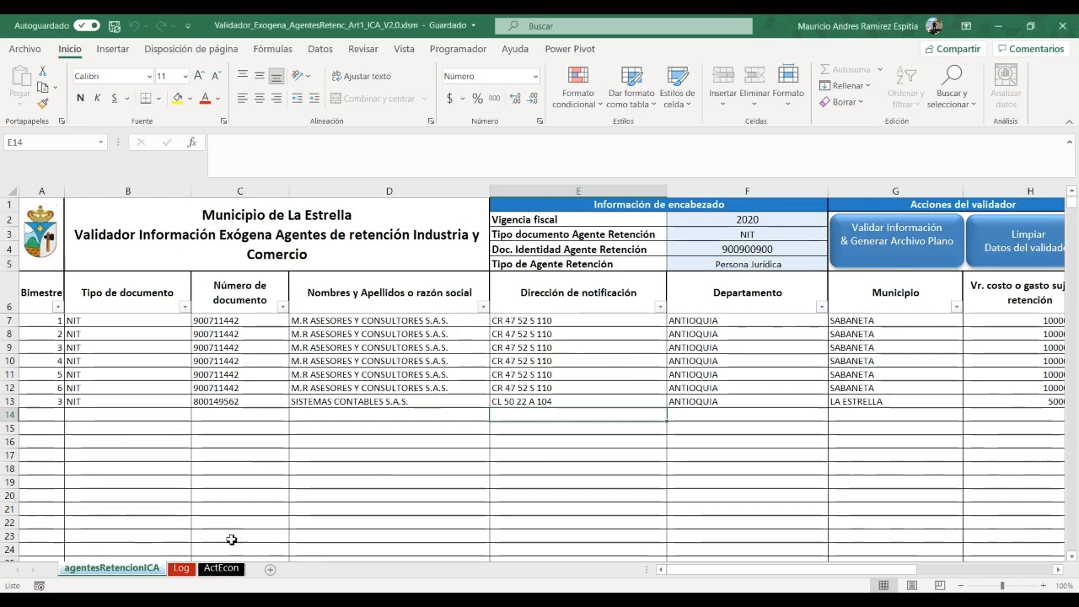
Change row 13's retention to 10000 and revalidate successfully, declining the flat file
click(180, 569)
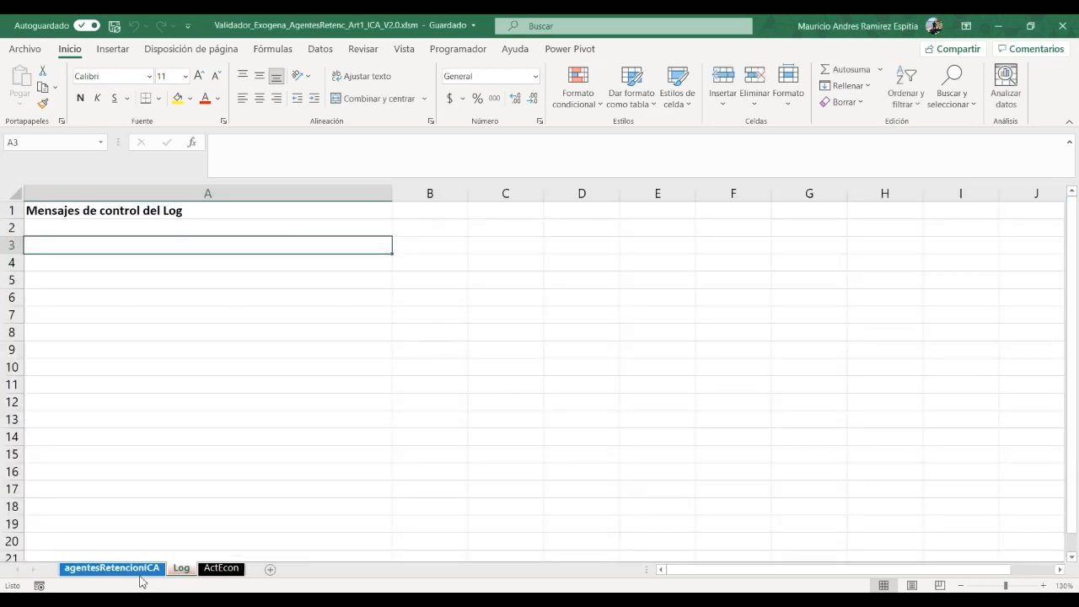
click(137, 571)
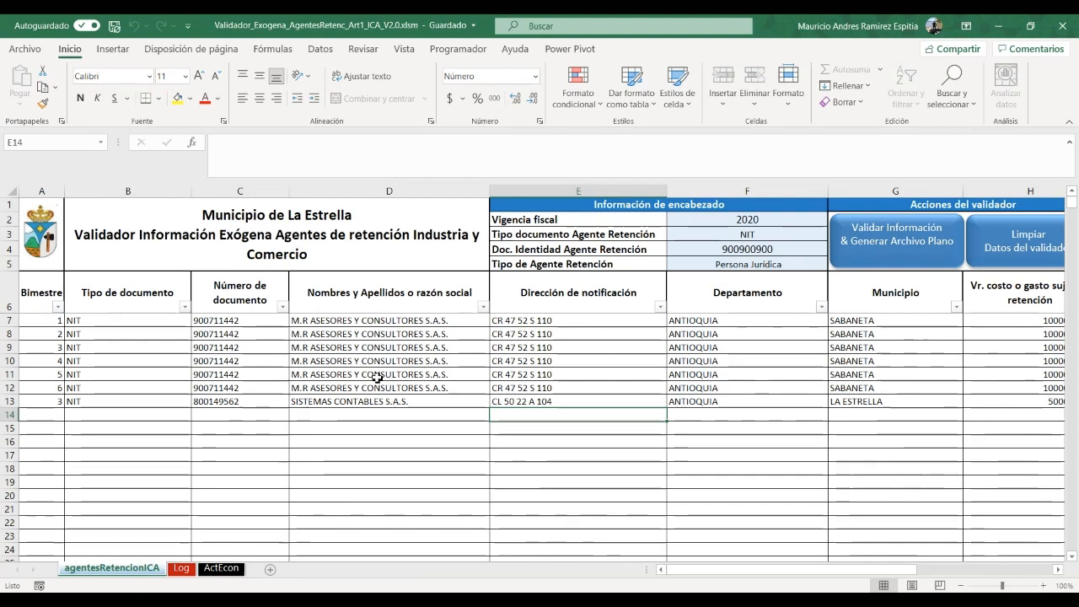
click(43, 414)
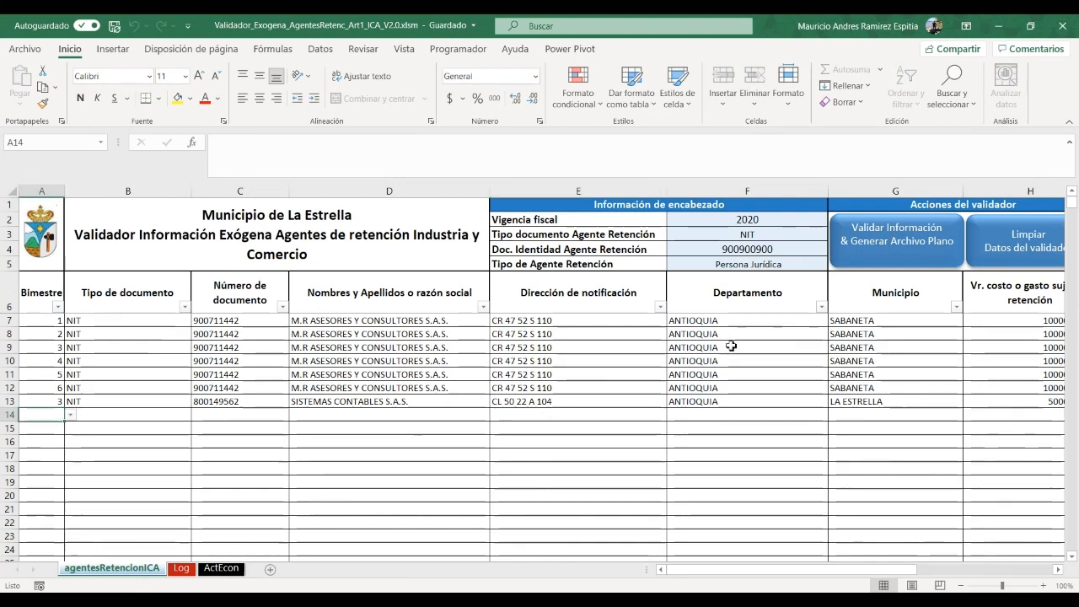
drag(819, 569, 922, 548)
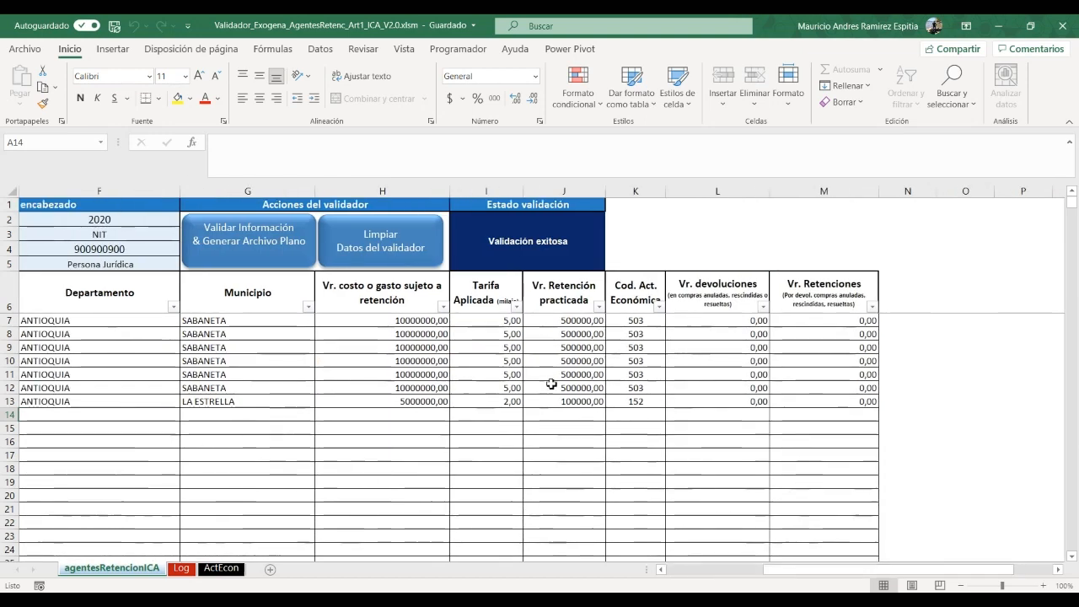
click(573, 403)
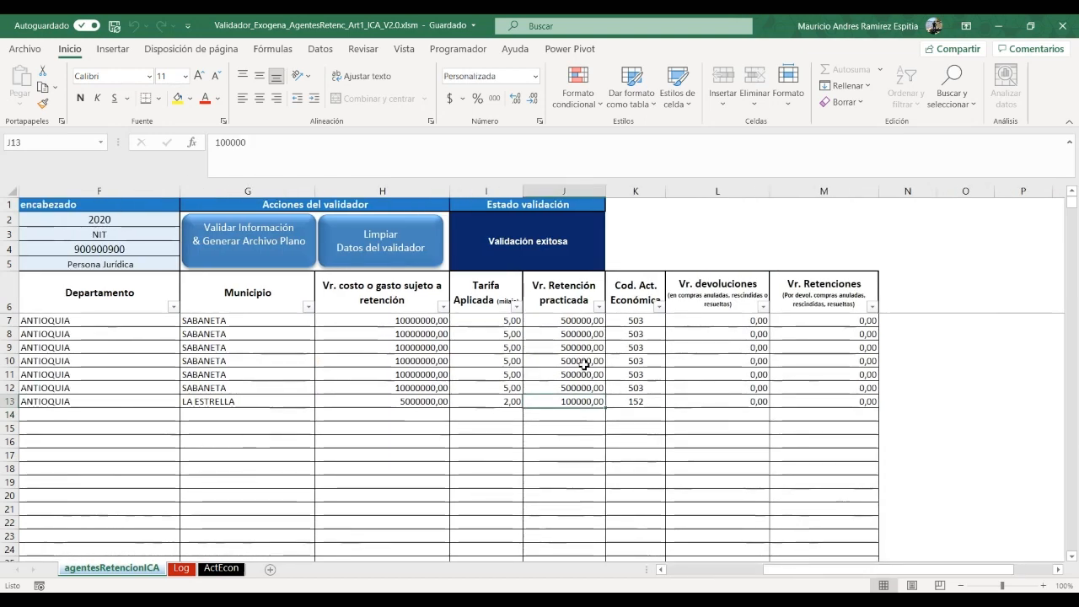
text(1000)
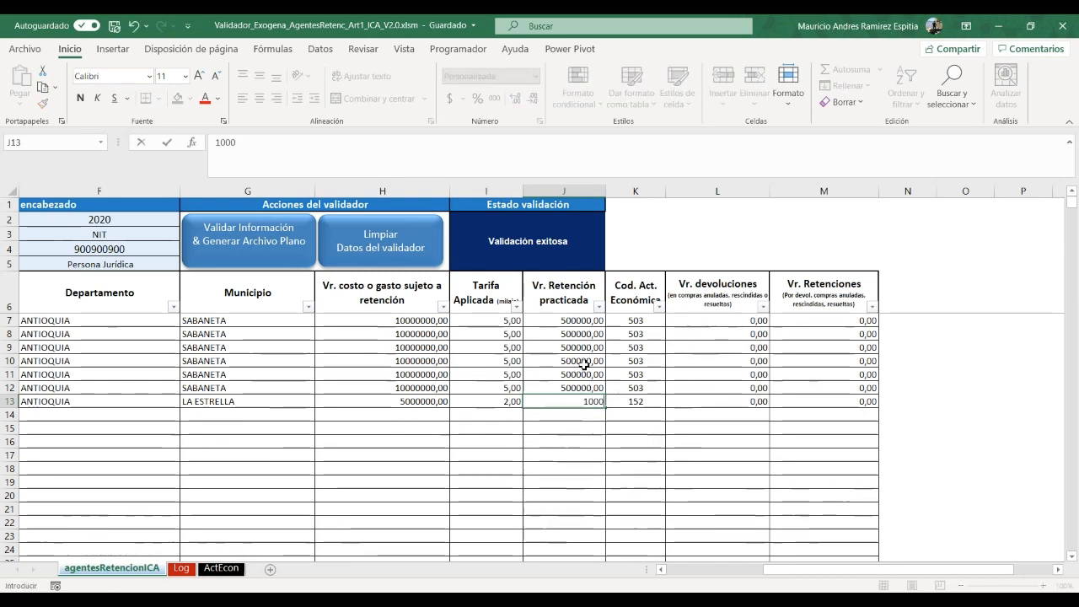
text(0)
key(Return)
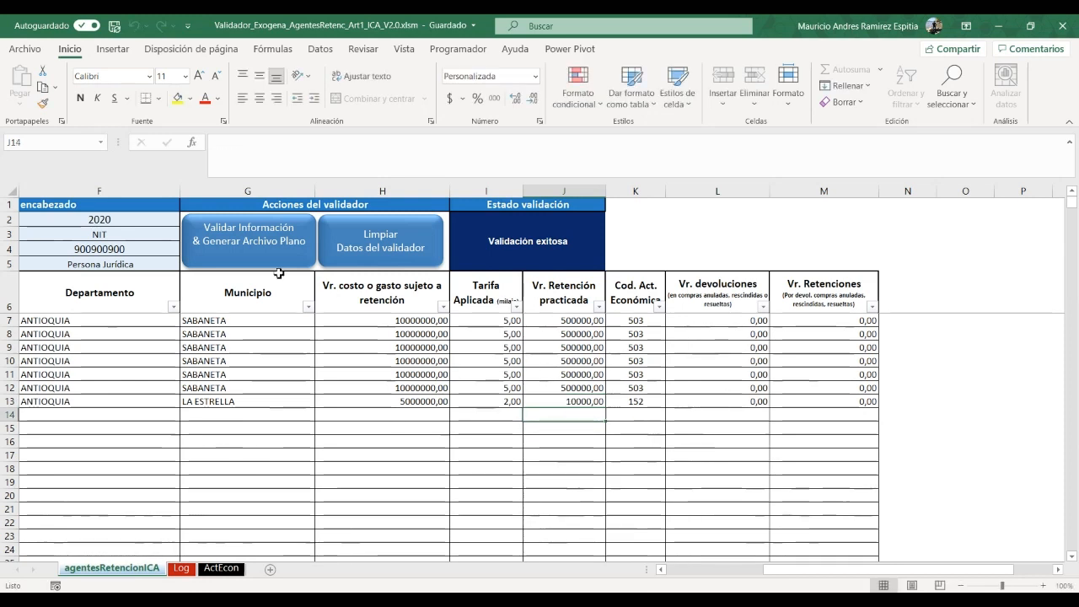
click(235, 234)
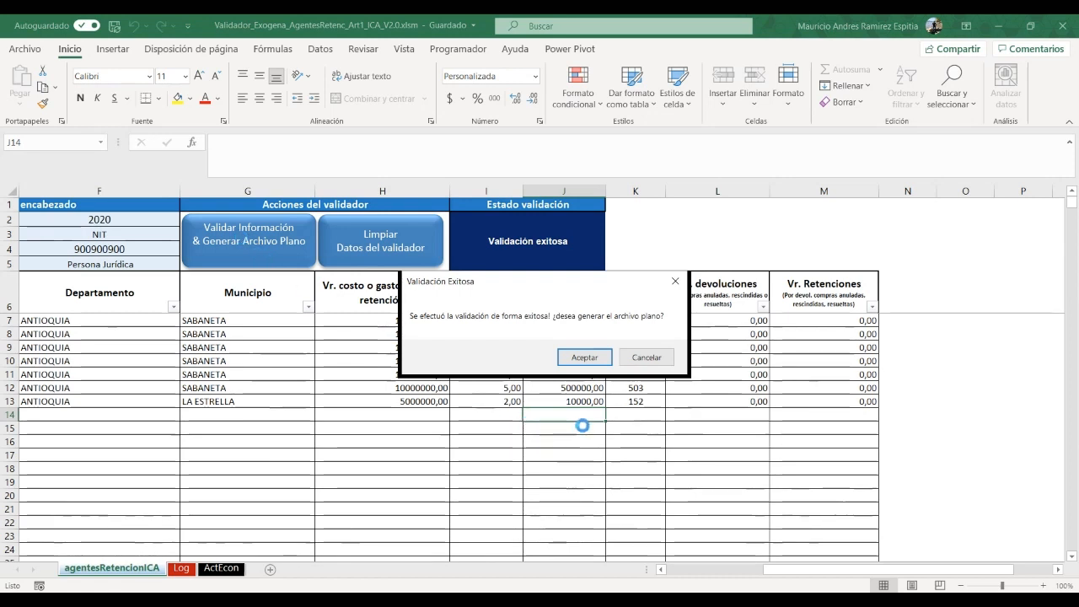
click(651, 361)
Clear all validator records and header values with Limpiar Datos and confirm
scroll(746, 558, left, 3)
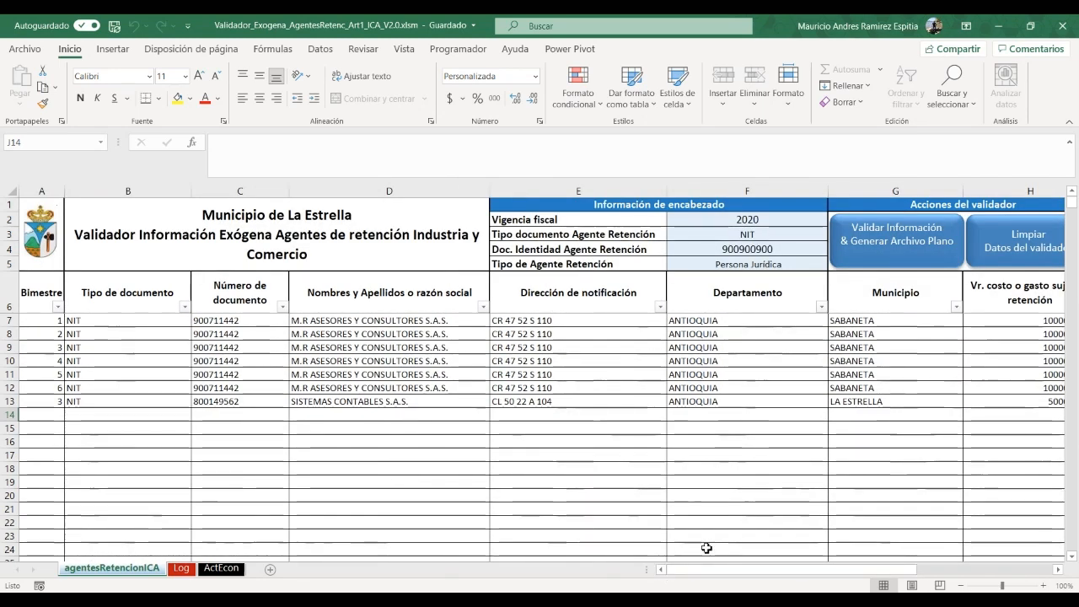
click(1012, 242)
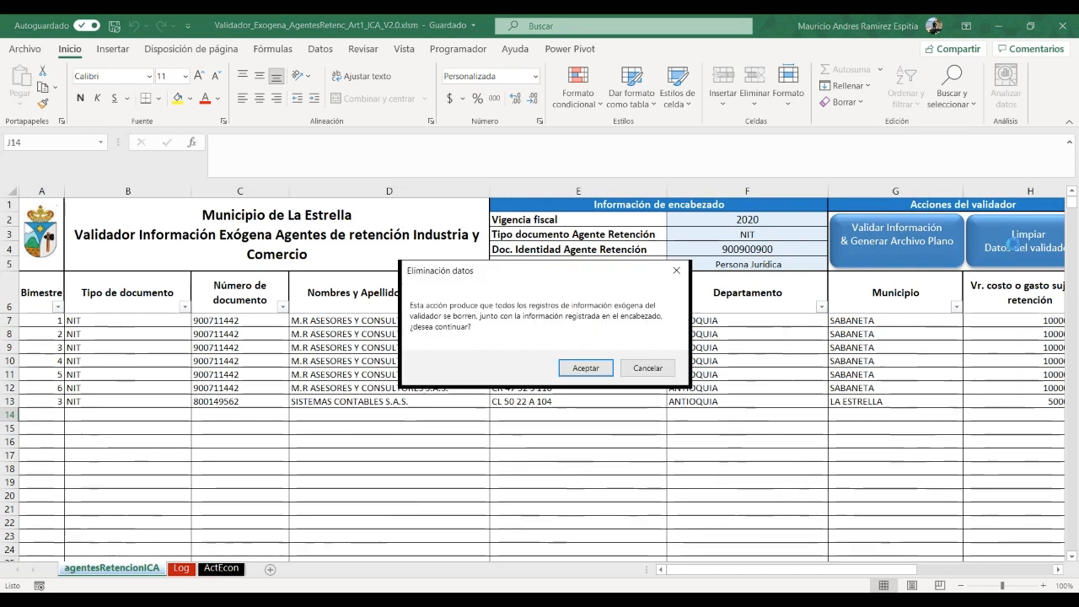
click(581, 369)
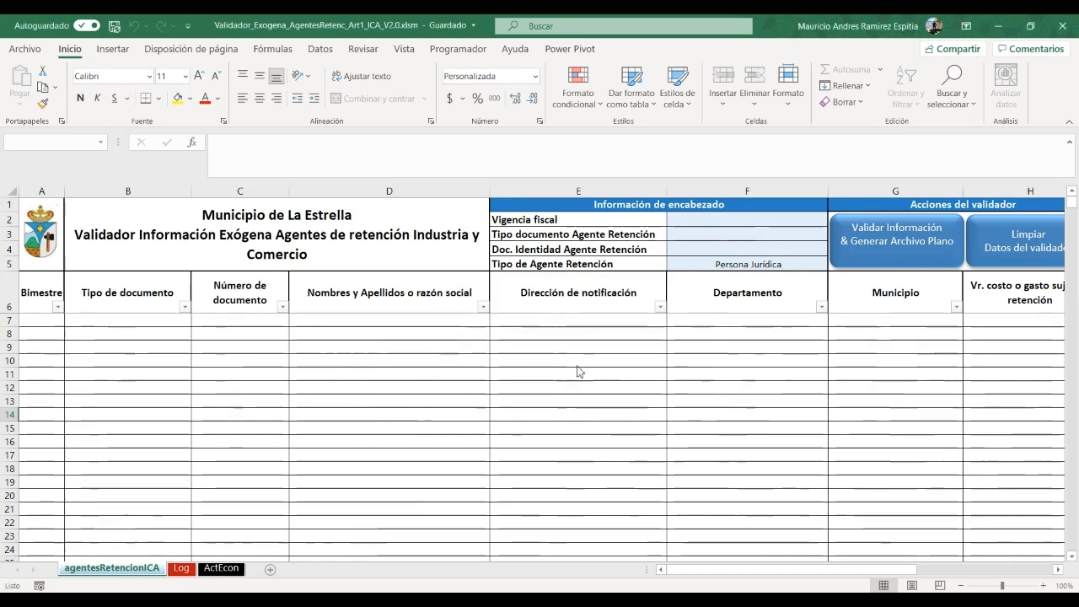
Set the header's fiscal year to 2020 and document type to NIT
click(594, 359)
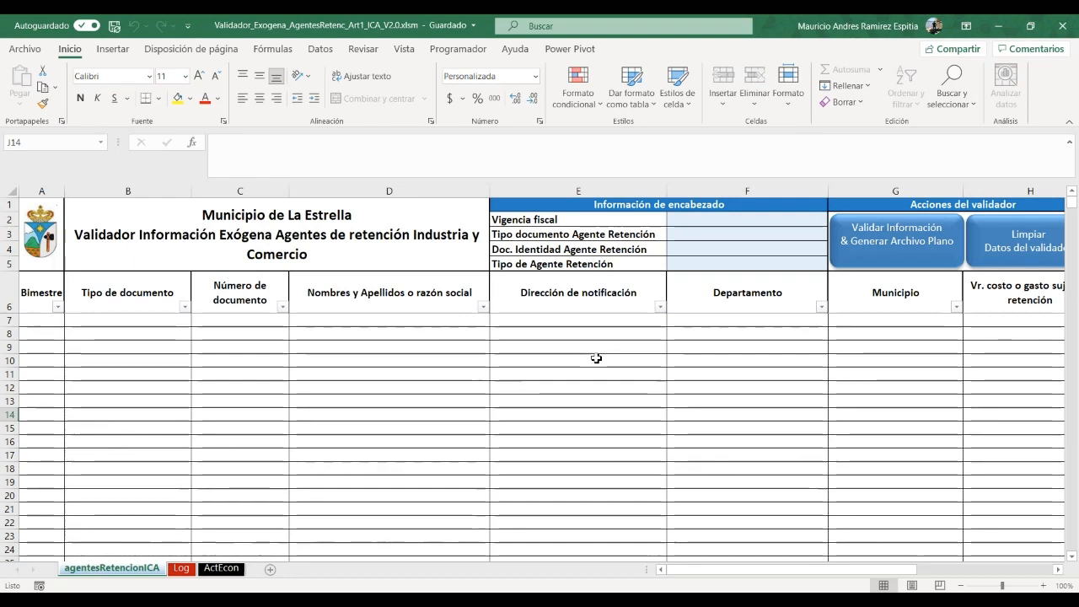
click(806, 219)
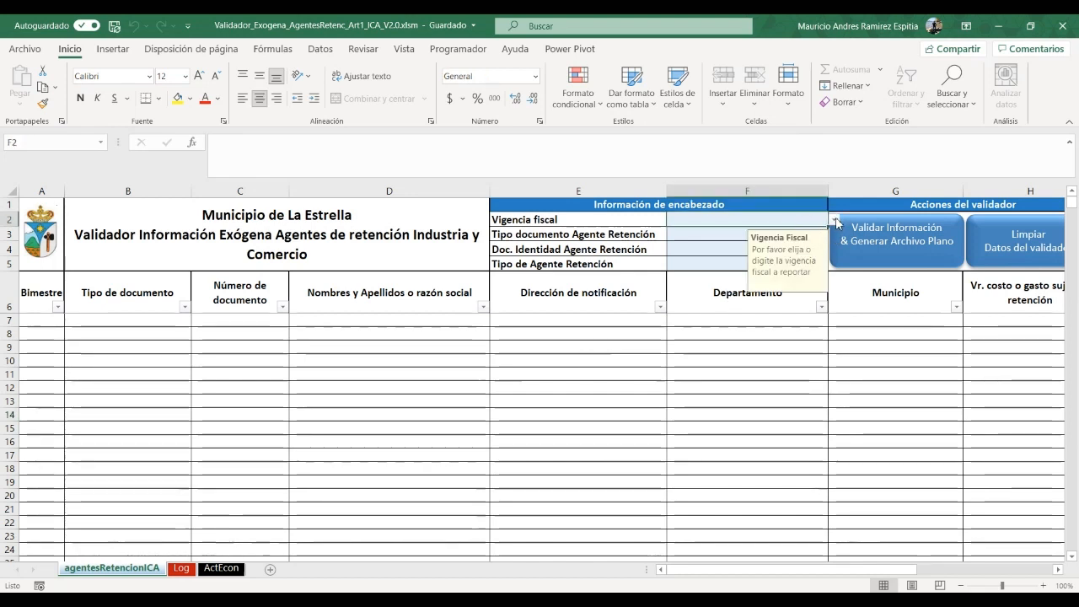
click(833, 219)
click(679, 231)
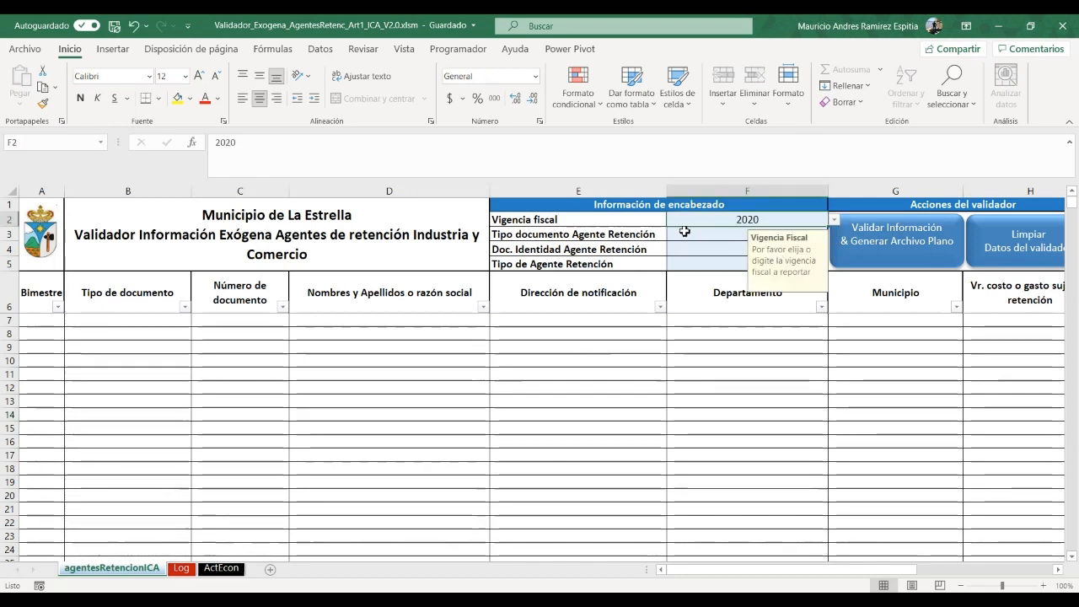
click(801, 233)
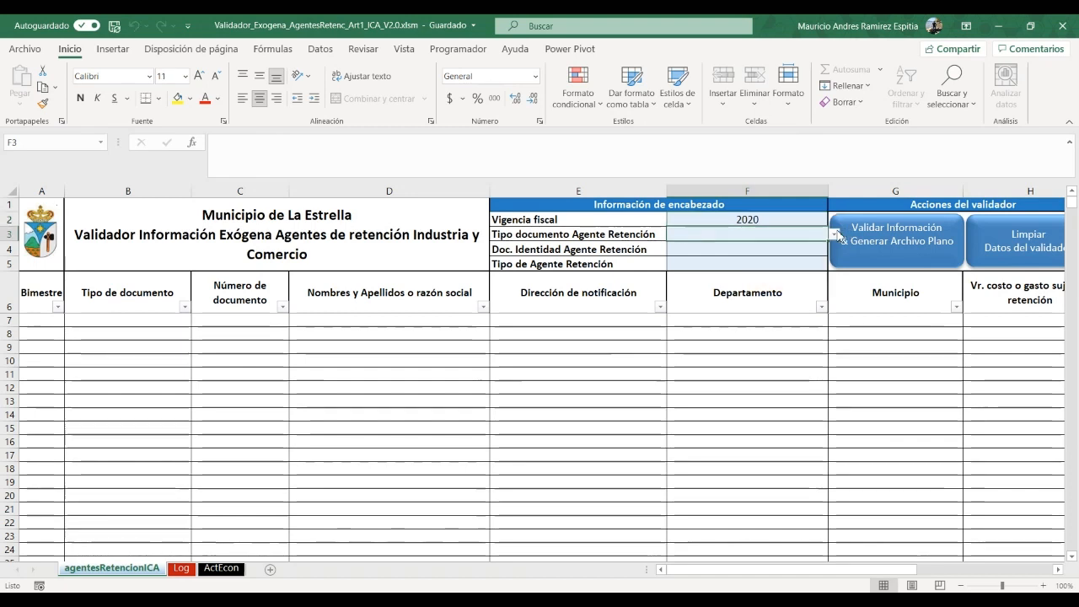
click(835, 235)
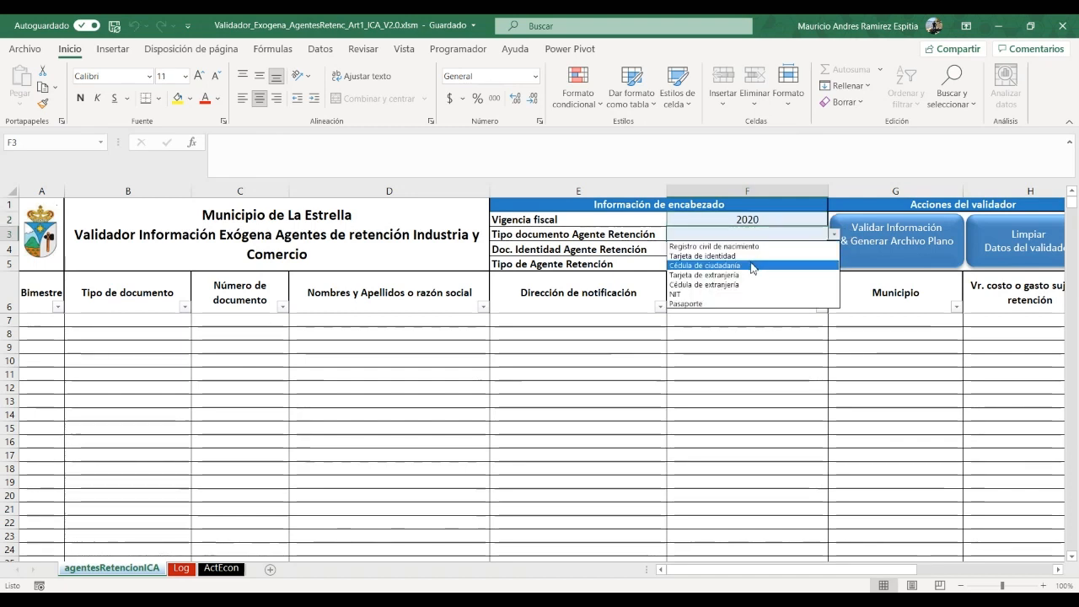
click(719, 295)
Enter the agent's identification number and set agent type to Persona Jurídica
click(727, 248)
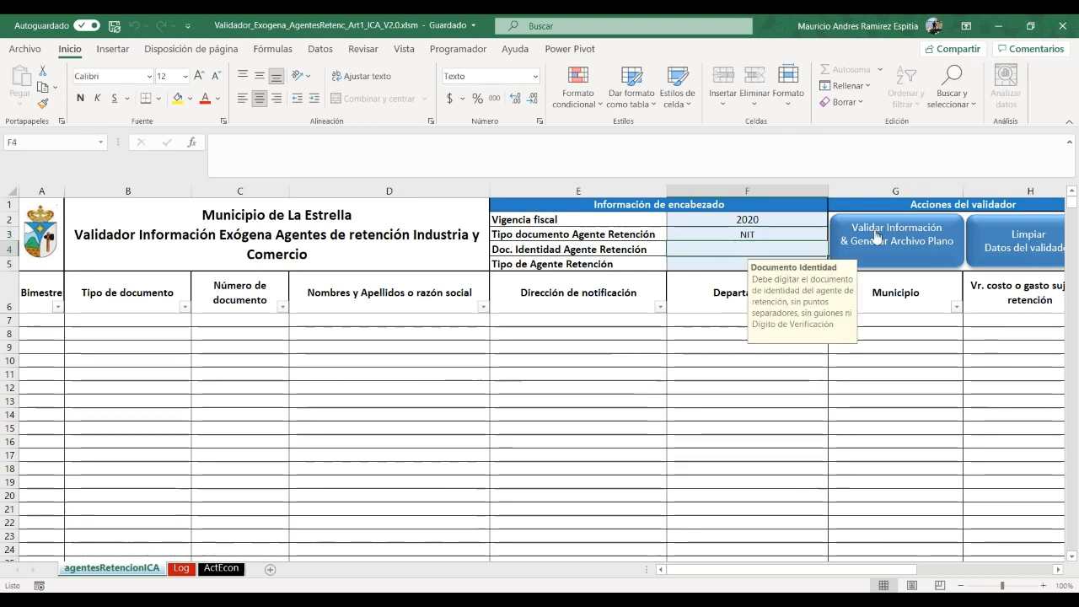
text(90090)
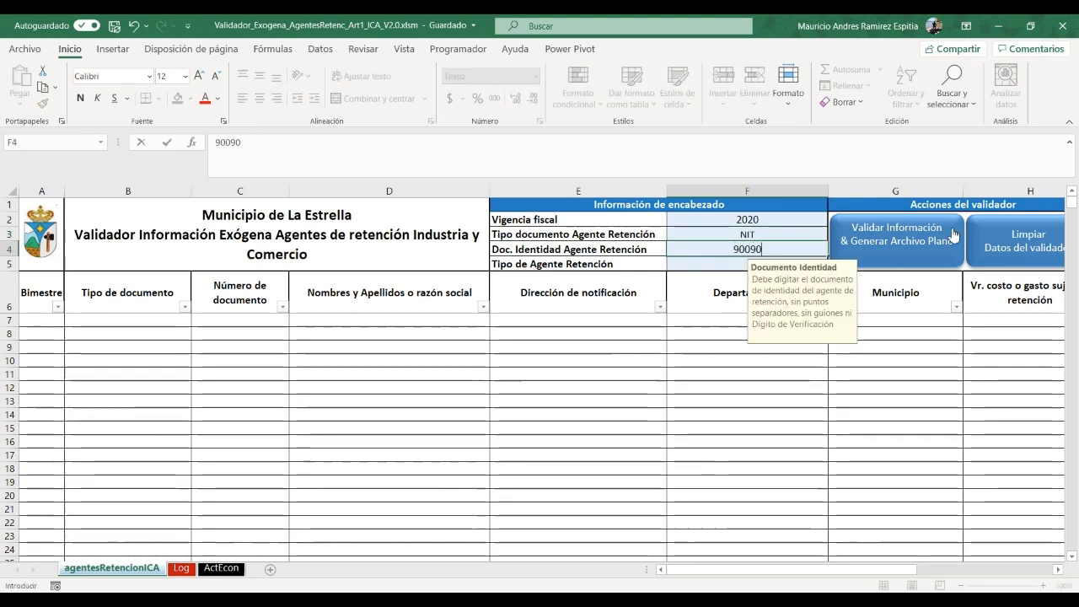
text(0900)
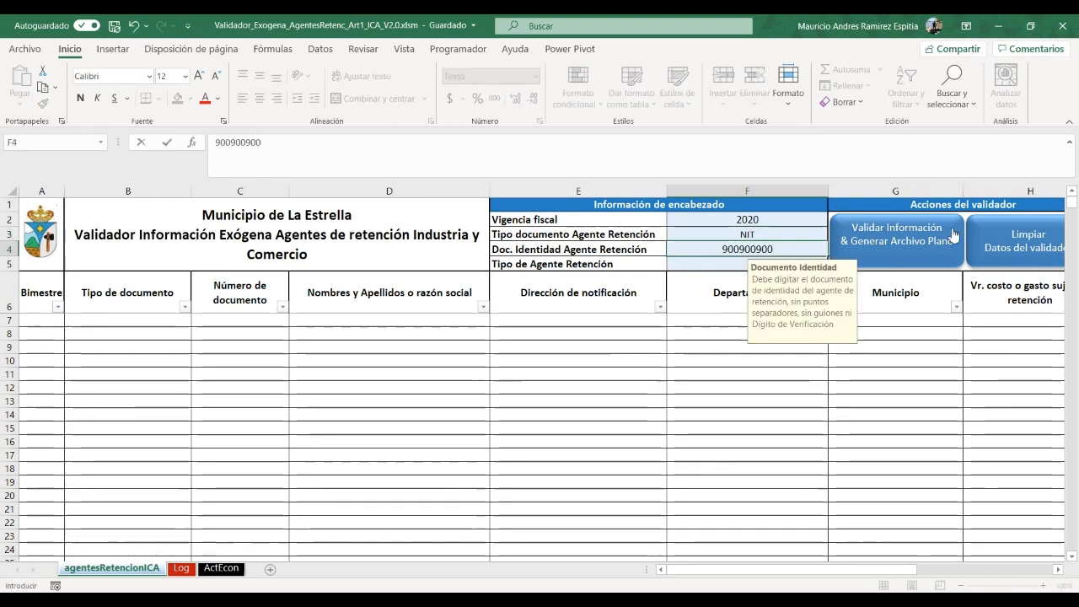
click(724, 263)
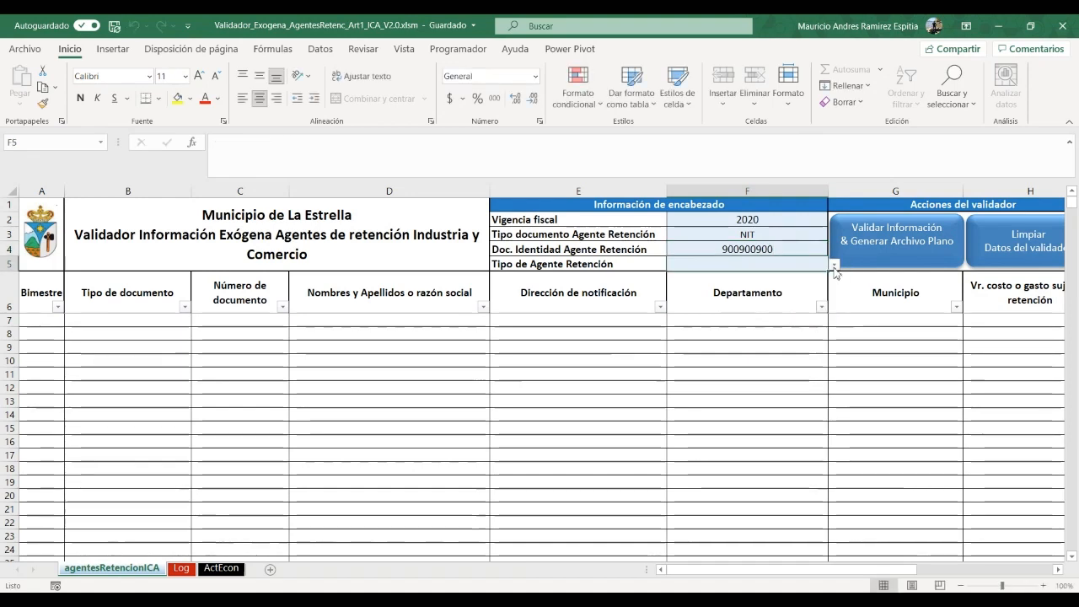
click(833, 265)
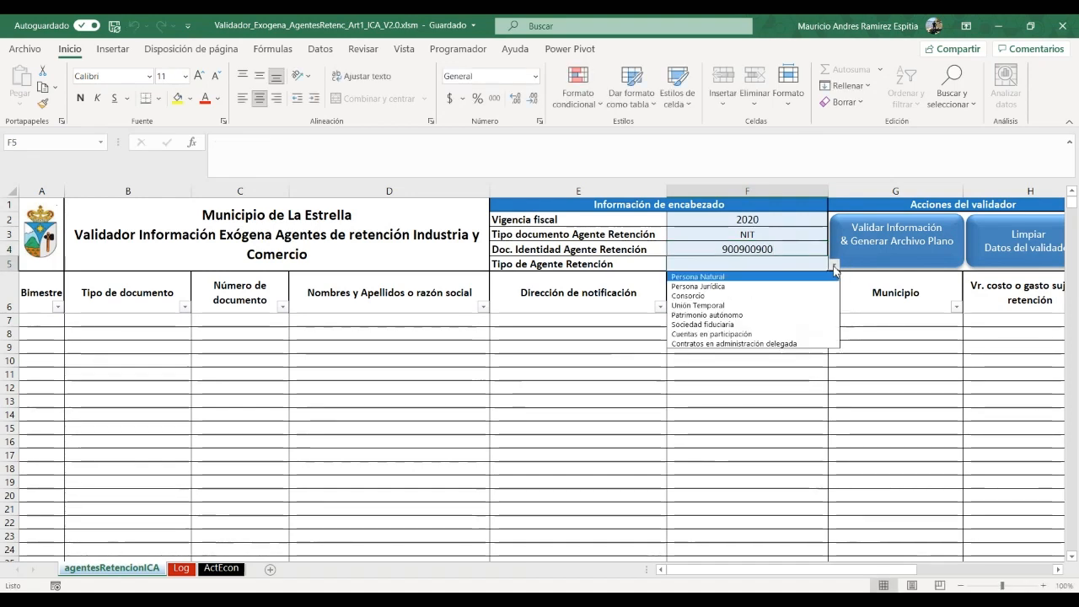
click(746, 287)
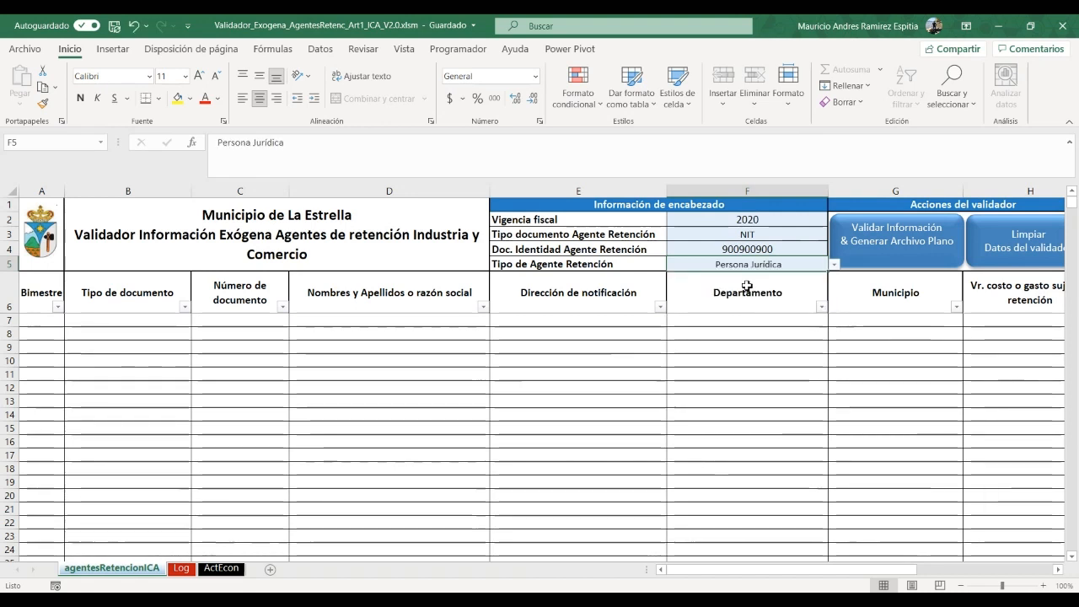
click(54, 321)
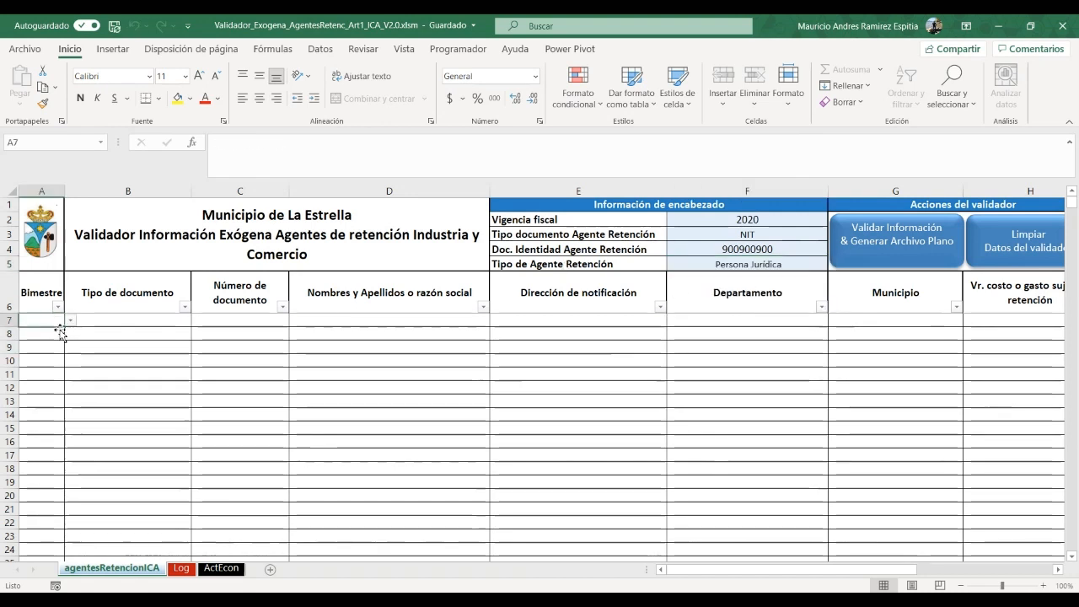
Set row 7 to bimestre 1 with document type NIT
click(71, 321)
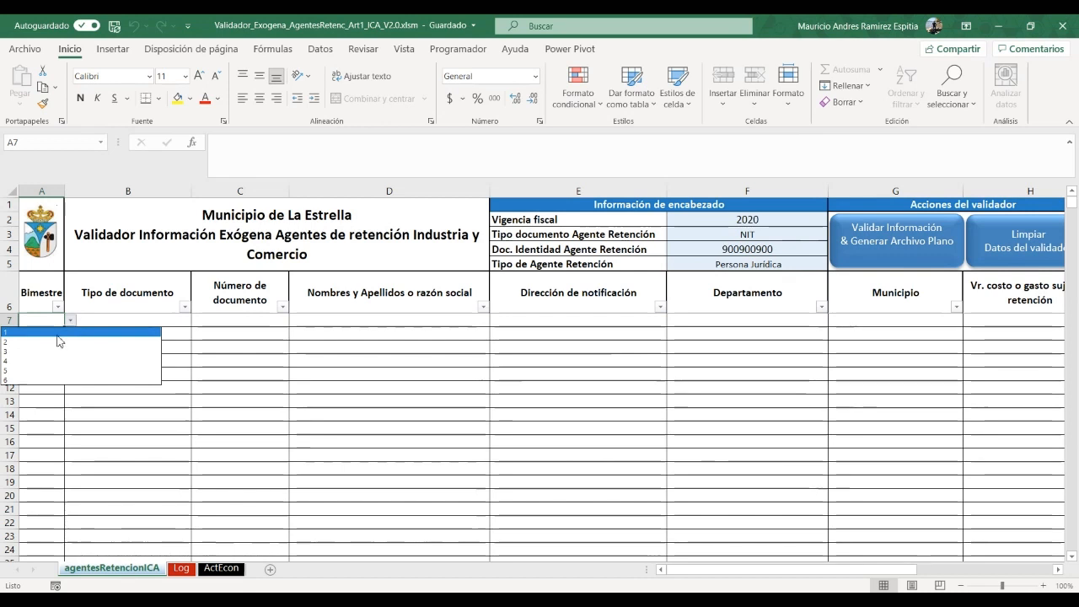
click(57, 332)
click(111, 319)
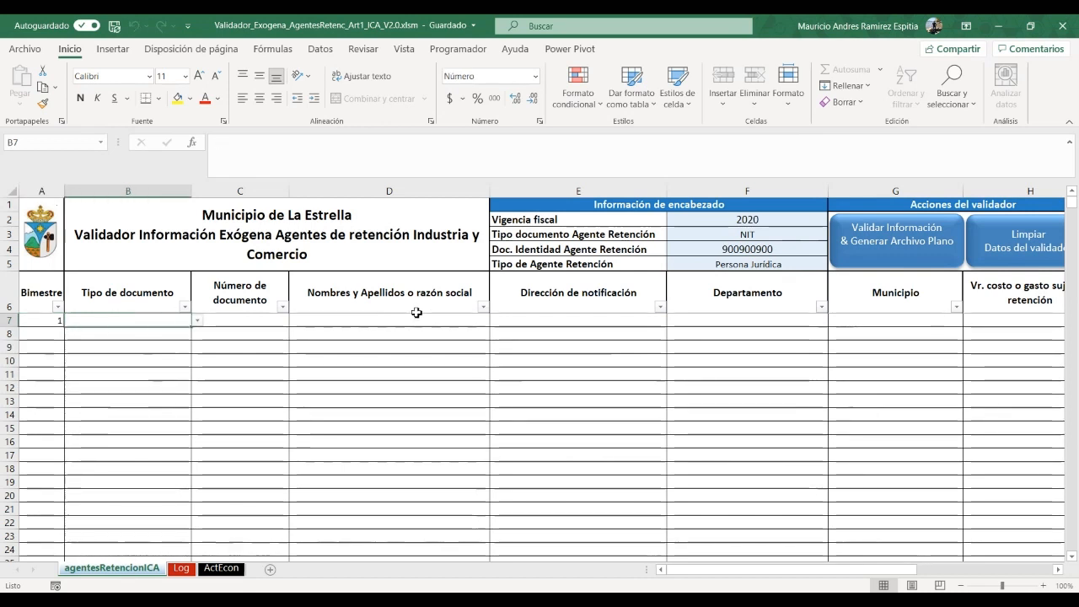
click(196, 320)
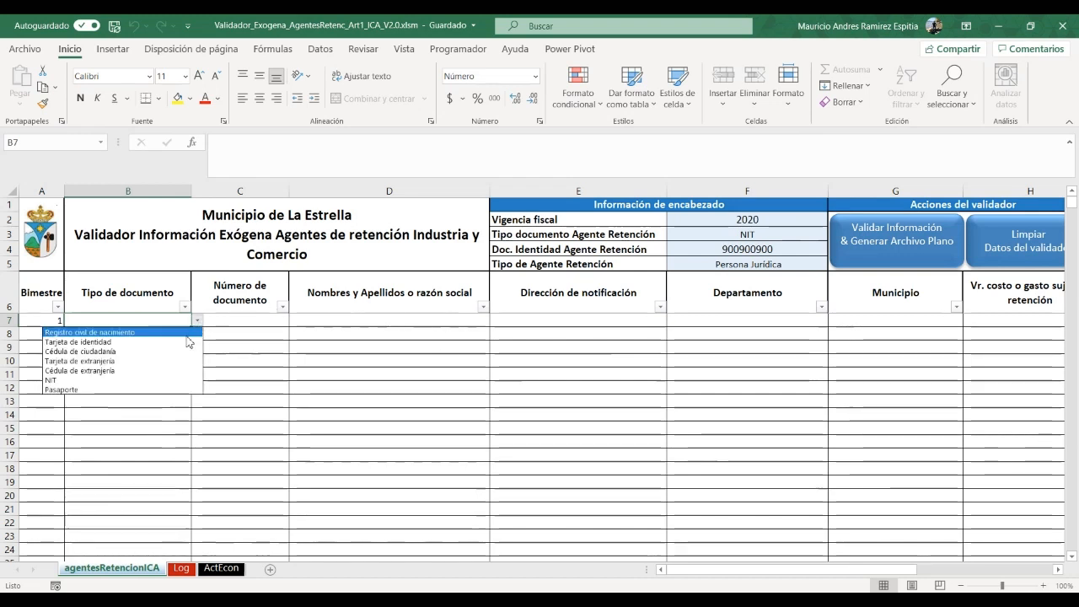
click(152, 380)
Enter row 7's document number, name M.R ASESORES Y CONSULTORES S.A.S., and notification address
click(271, 322)
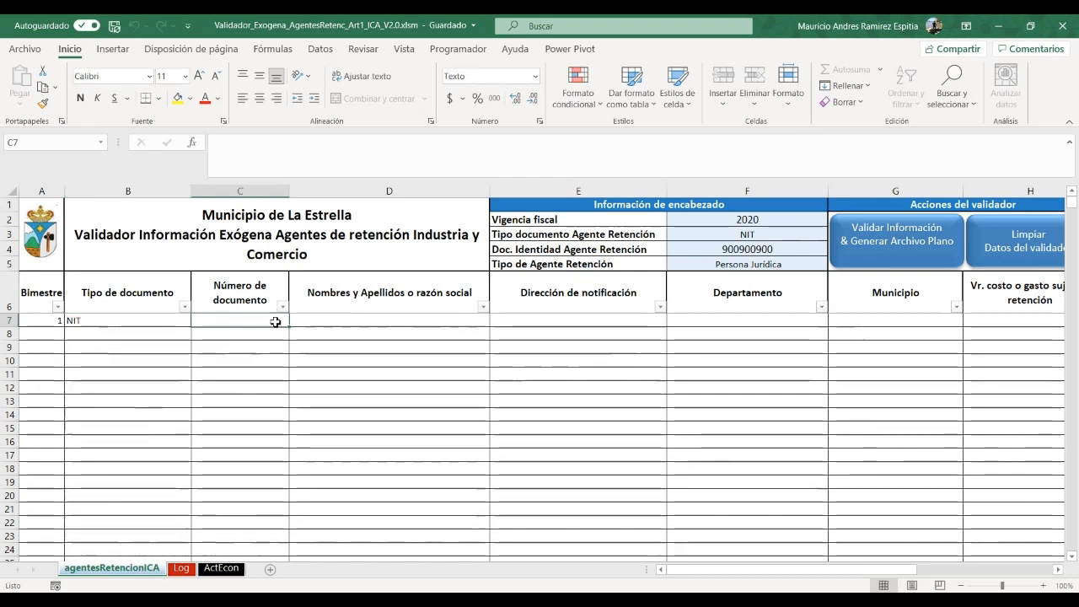
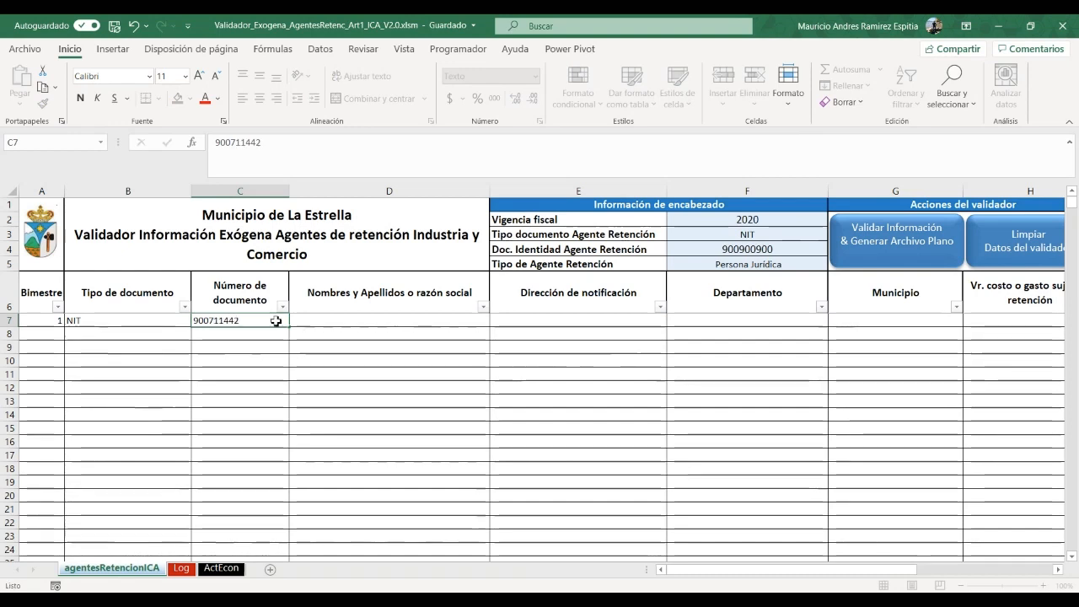
key(Tab)
text(M.R)
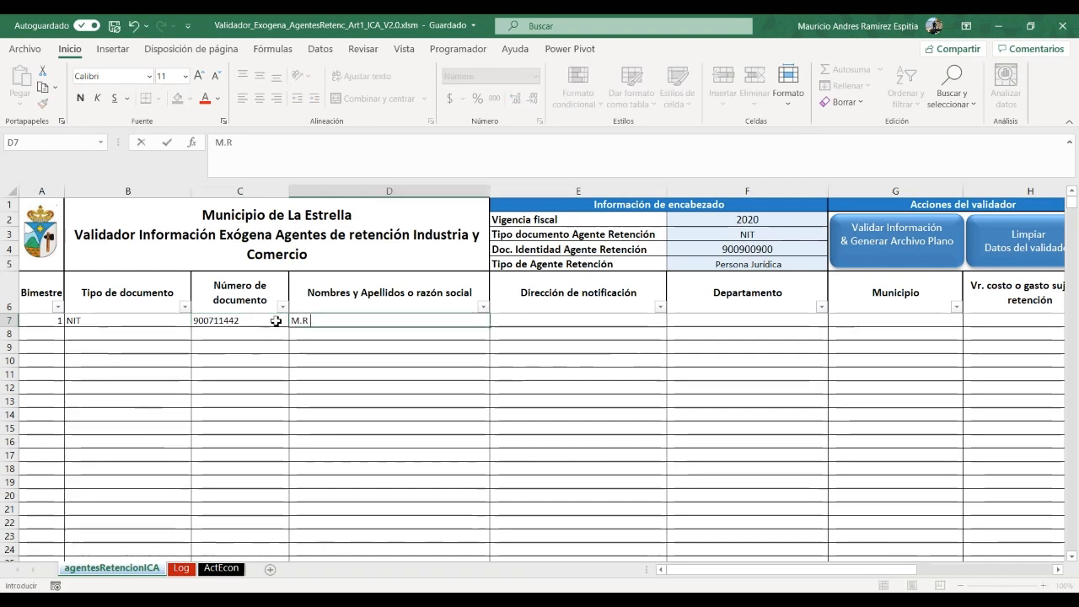
text( ASESORES )
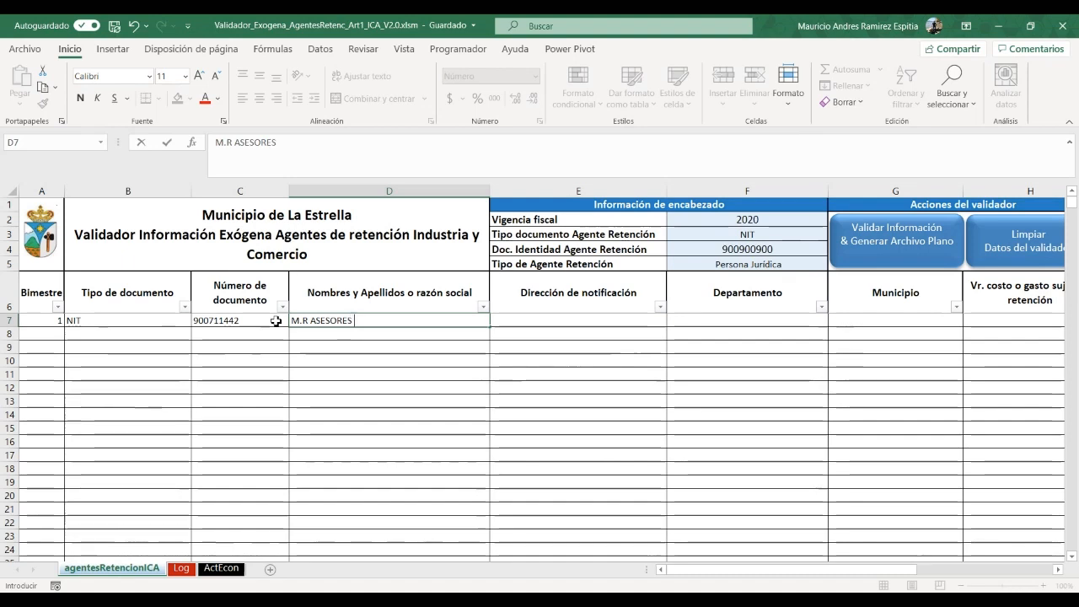
text(Y CONSULTO)
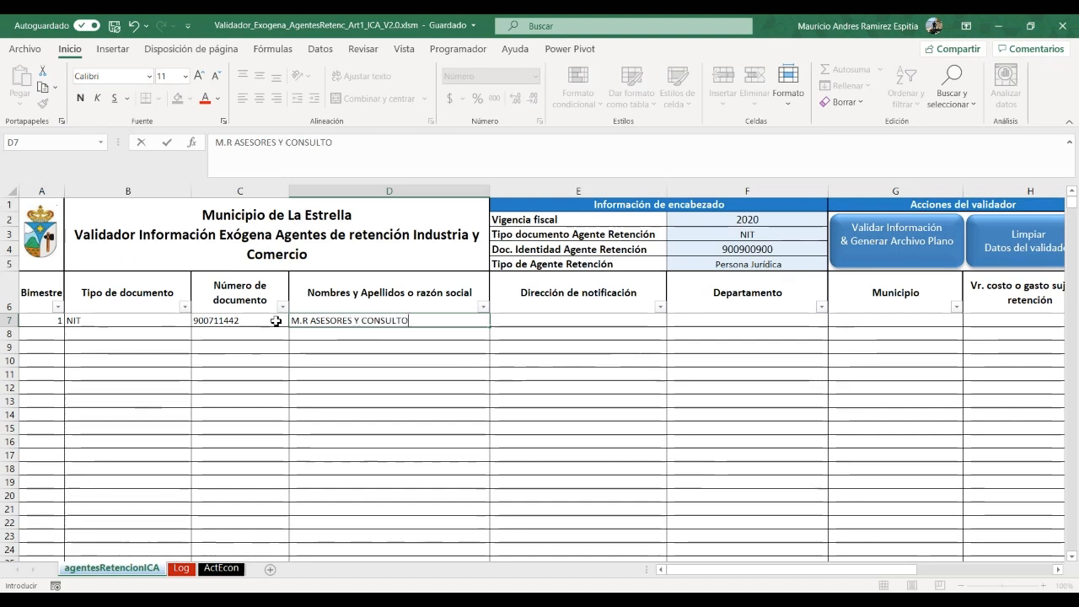
text(RESW)
key(BackSpace)
text(S S)
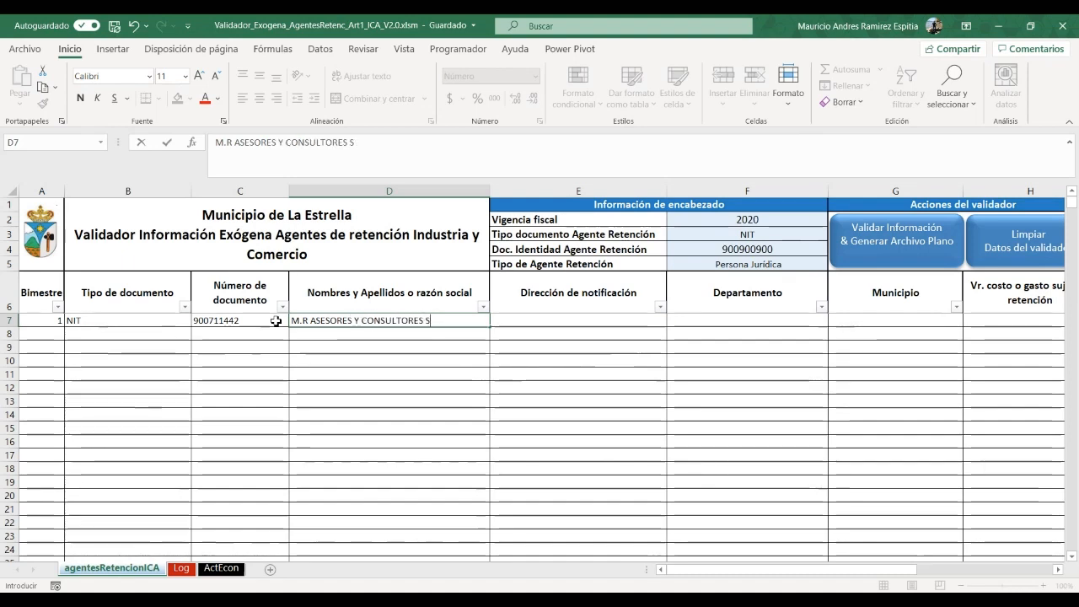
text(.A.S.)
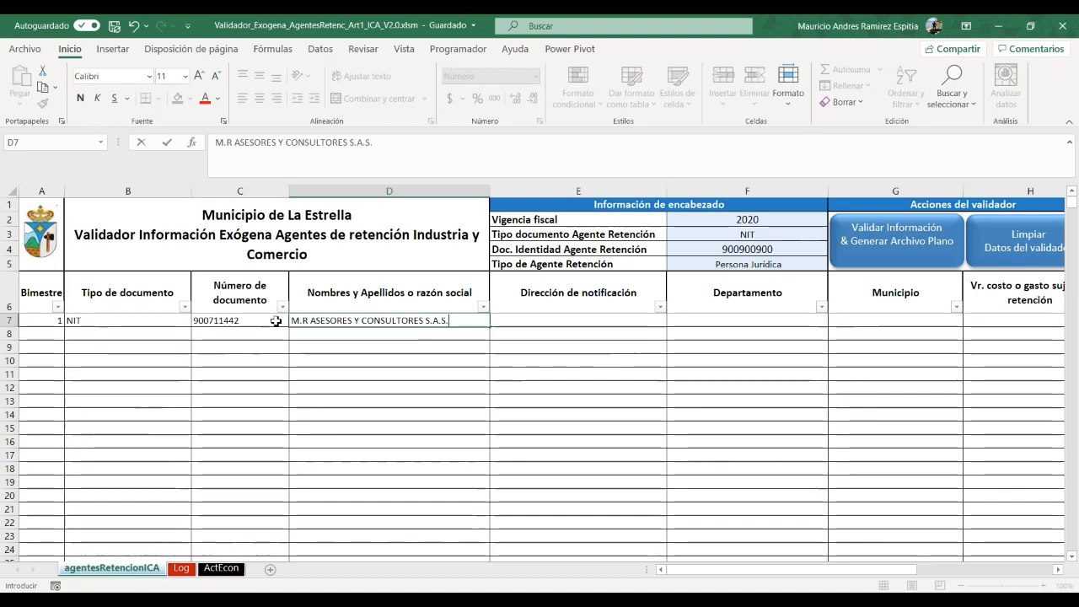
key(Tab)
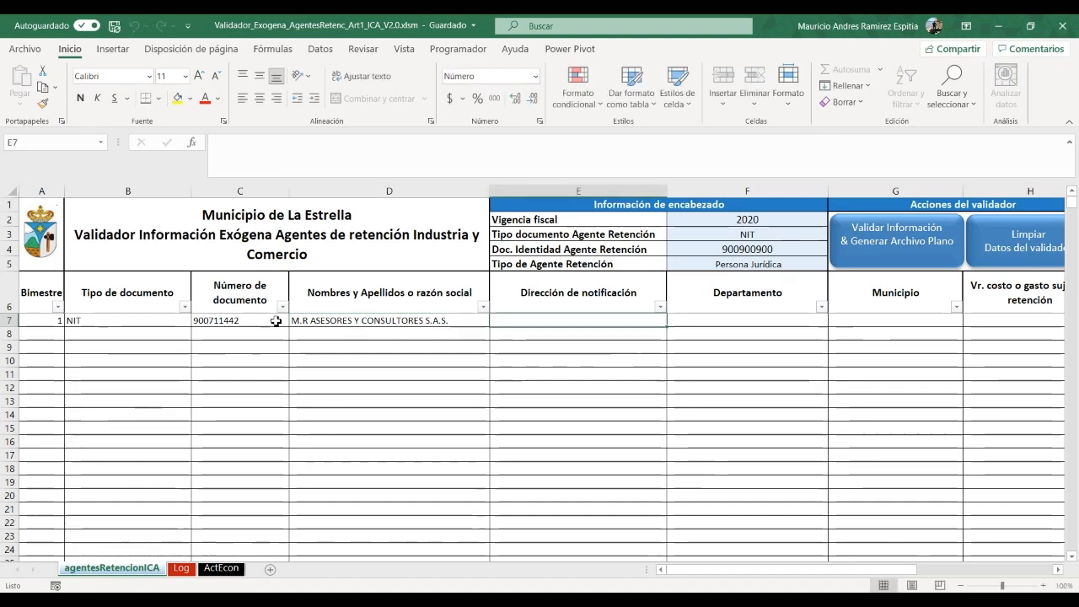
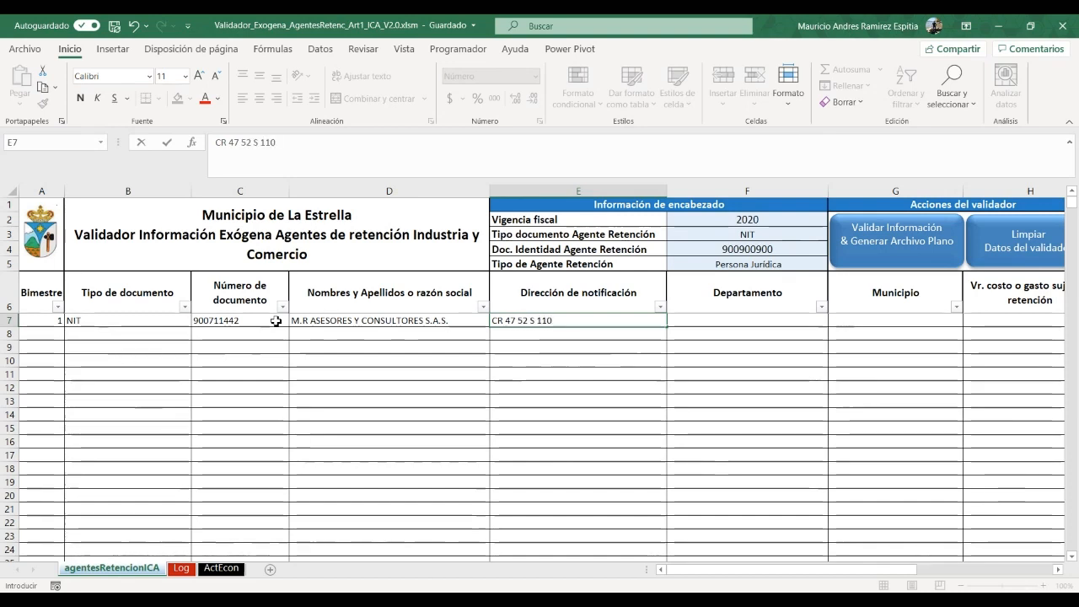
key(Tab)
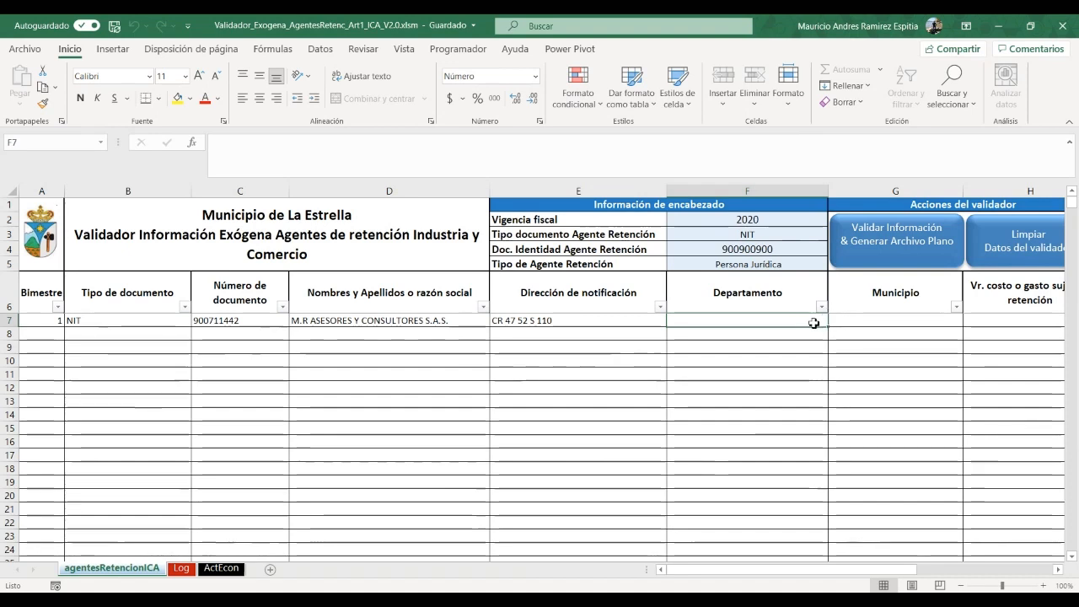
Set row 7's department to ANTIOQUIA
click(860, 317)
click(807, 317)
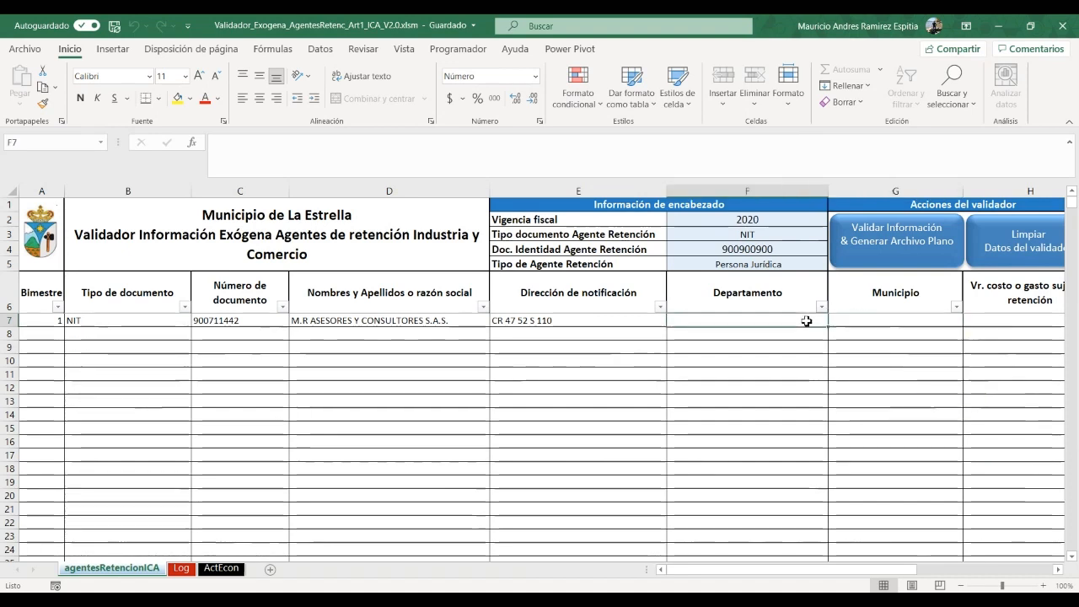
text(A)
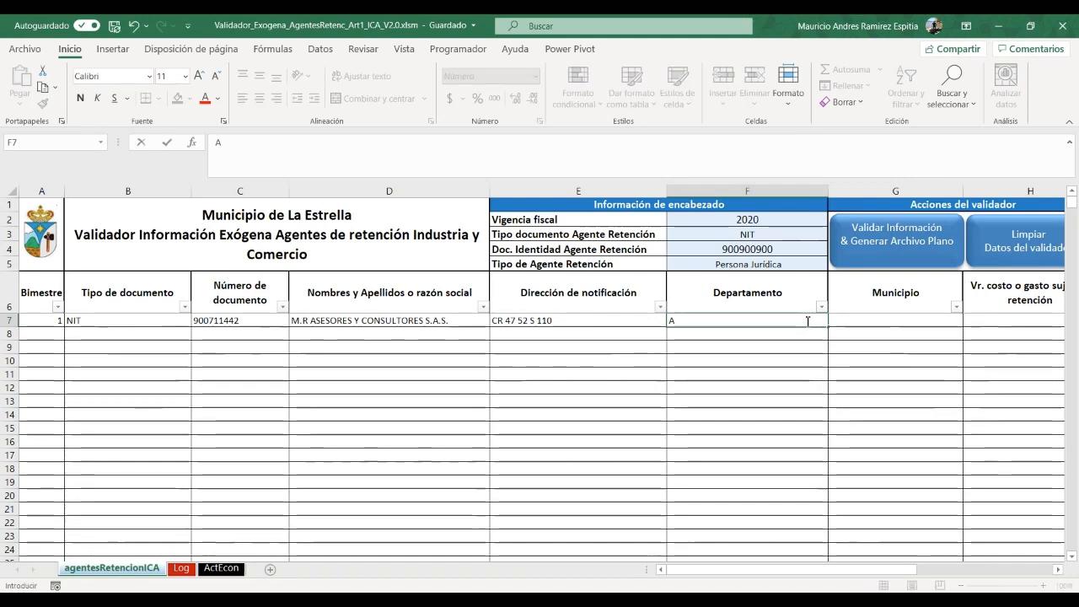
key(BackSpace)
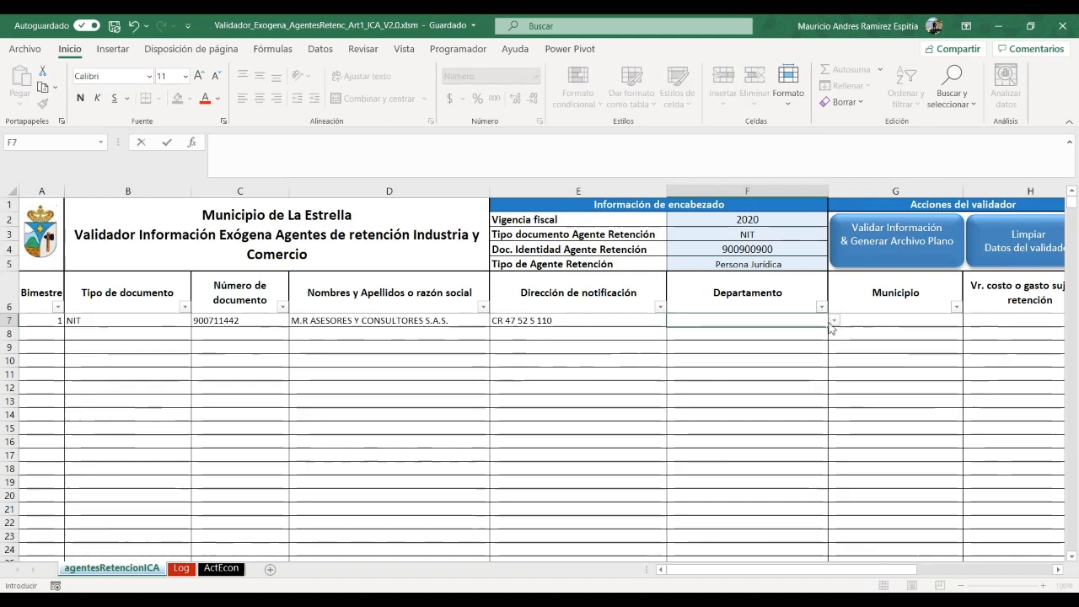
click(834, 320)
click(704, 342)
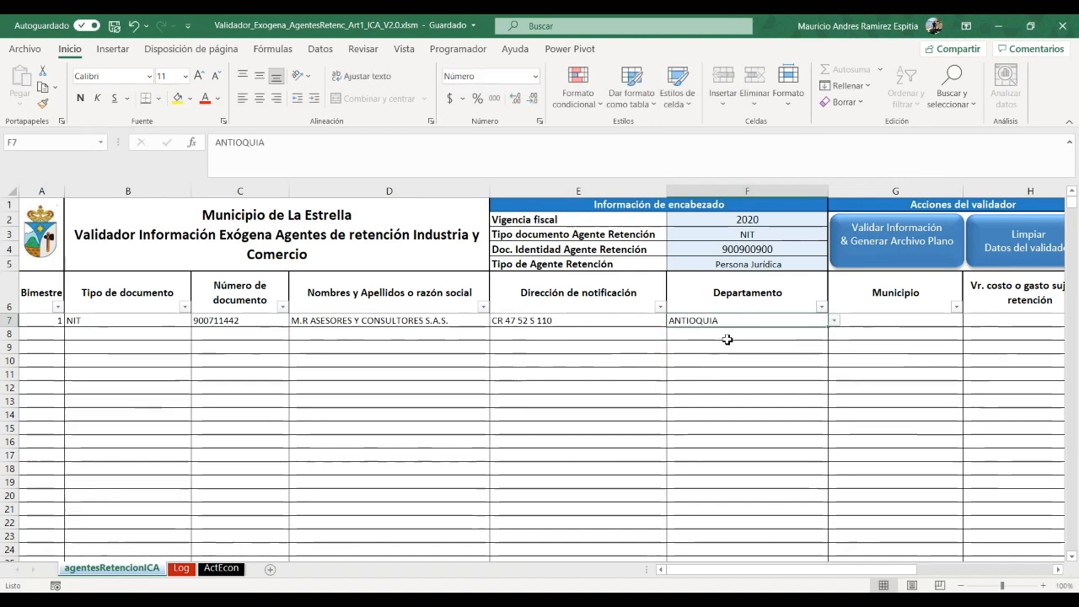
Set row 7's municipality to SABANETA after a typed entry is rejected
click(946, 324)
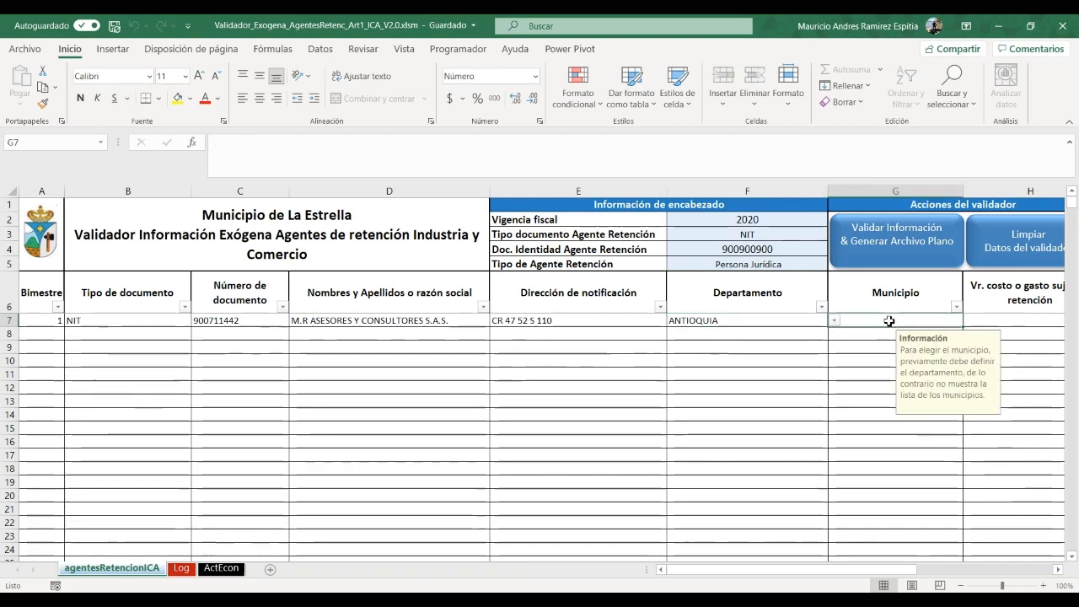
text(SA)
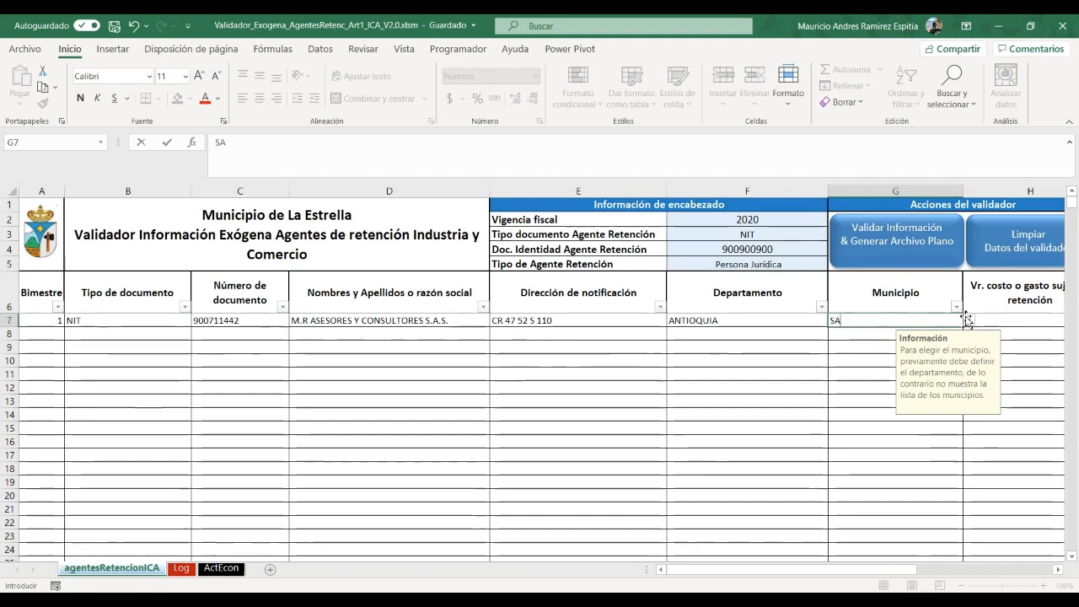
key(Return)
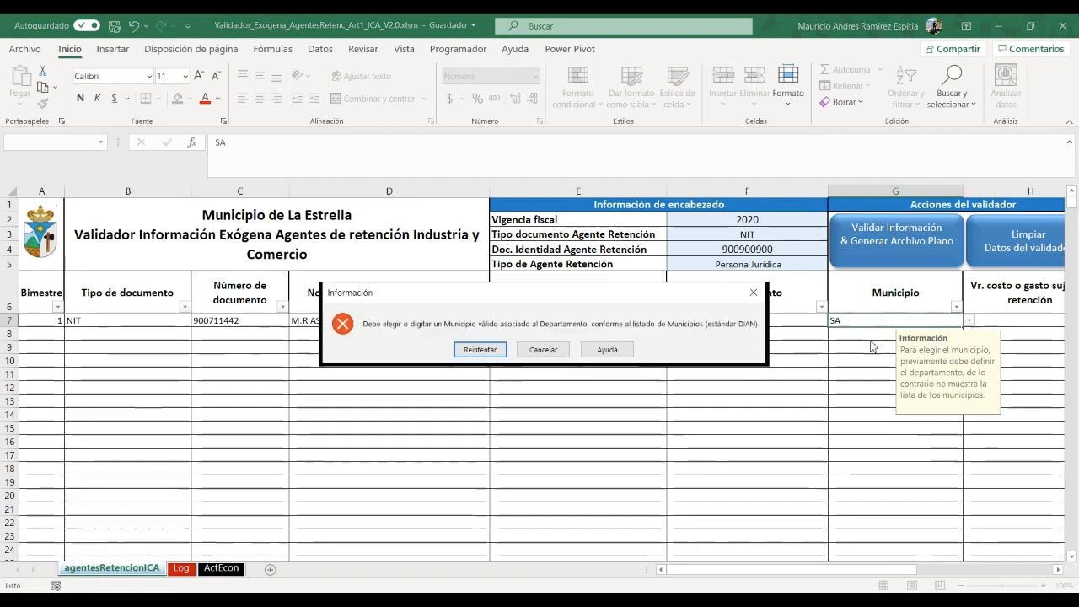
click(530, 352)
click(969, 320)
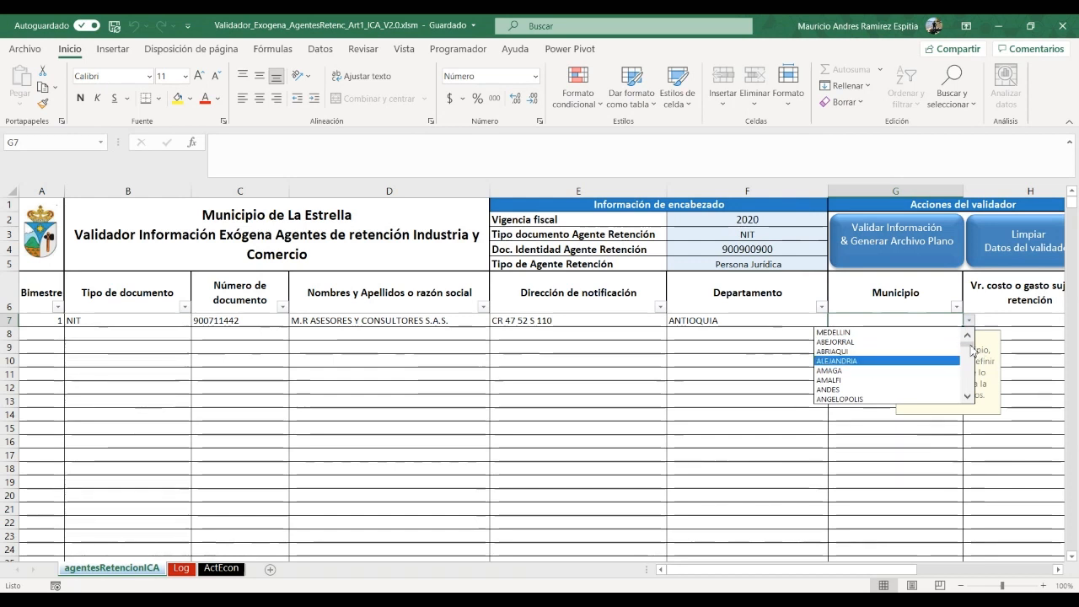
drag(966, 340, 961, 383)
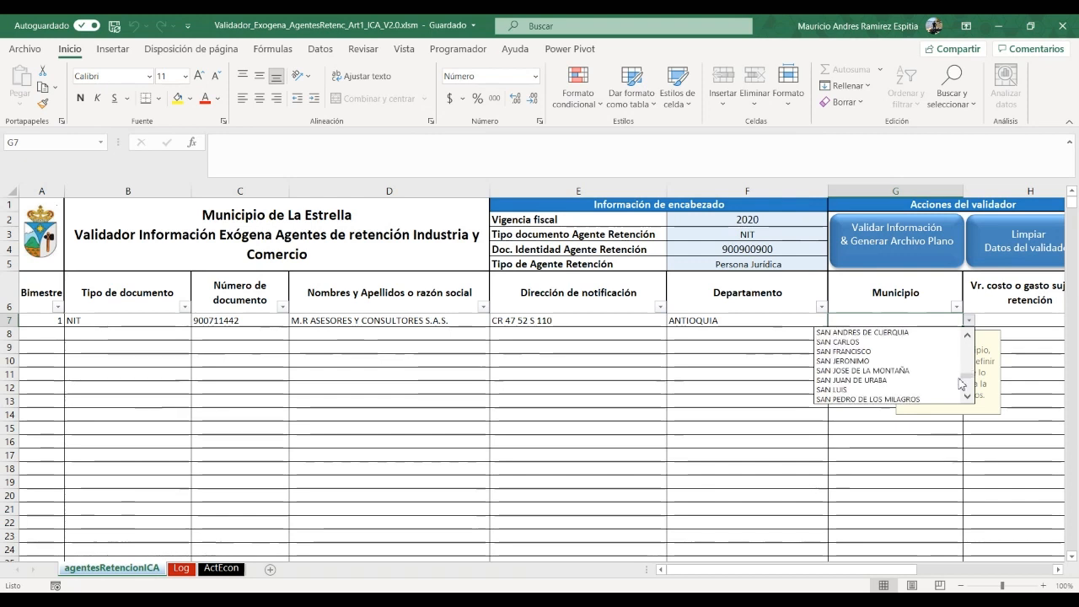
click(967, 336)
click(967, 335)
click(886, 332)
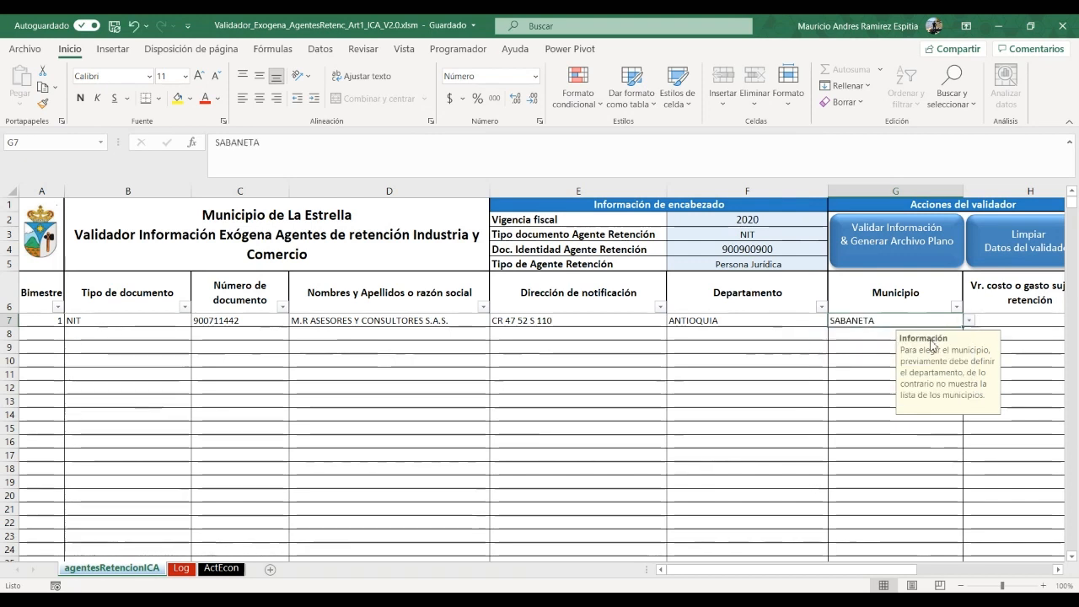
click(1018, 319)
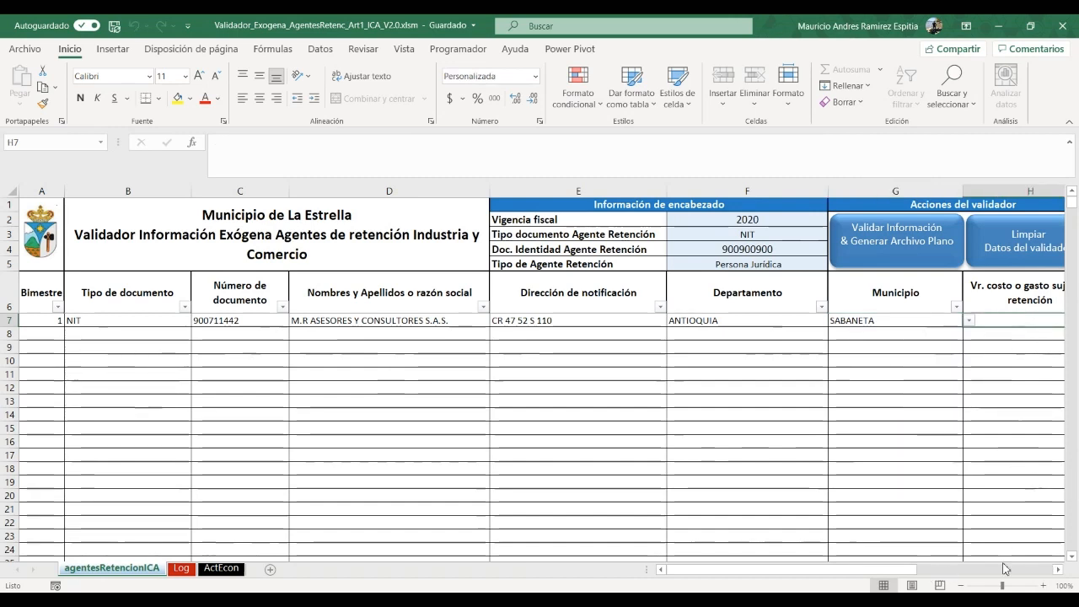
Enter row 7's cost 10000000, rate 5 and withholding 500000
click(1059, 569)
click(1059, 570)
click(1059, 569)
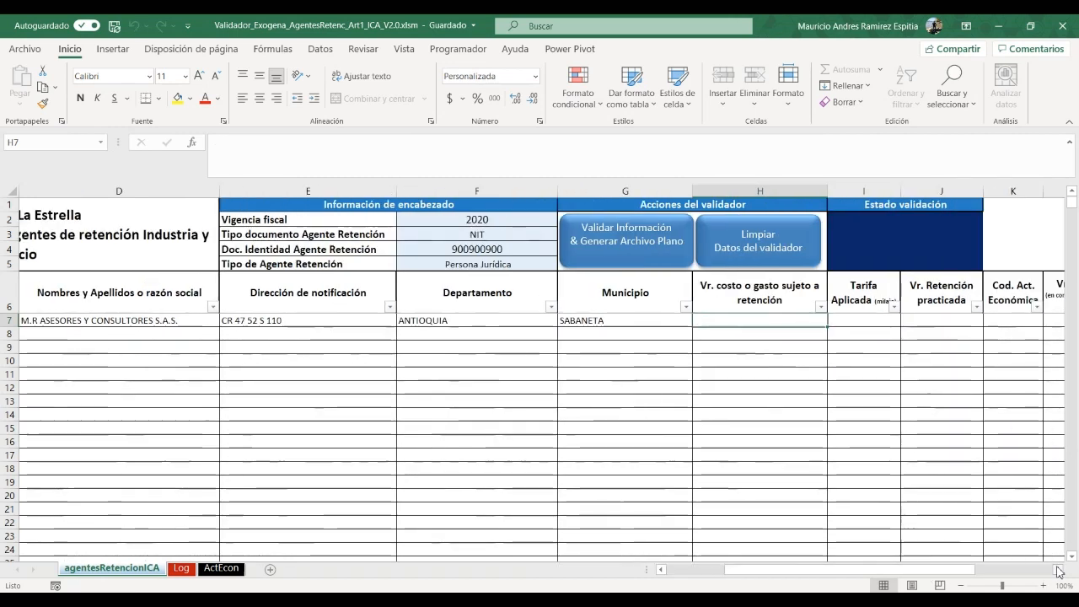
text(10000)
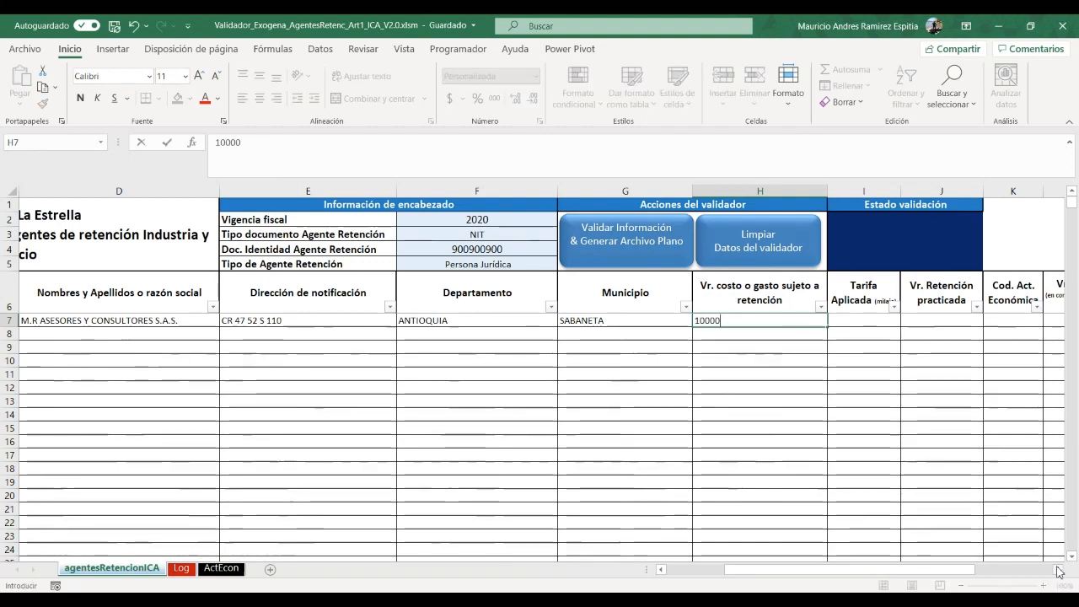
text(000)
key(Tab)
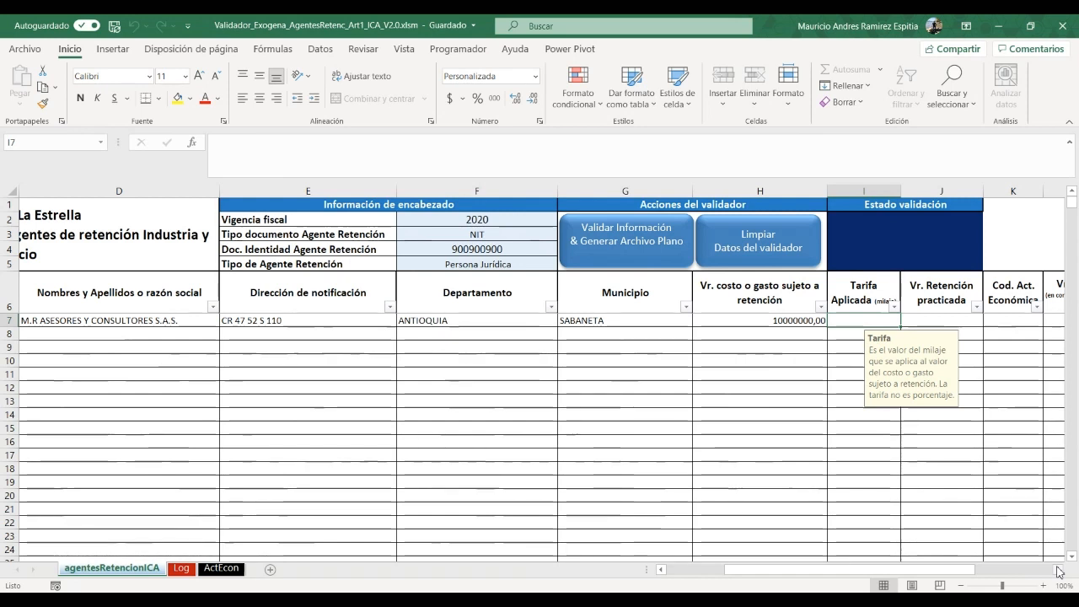
text(5)
key(Tab)
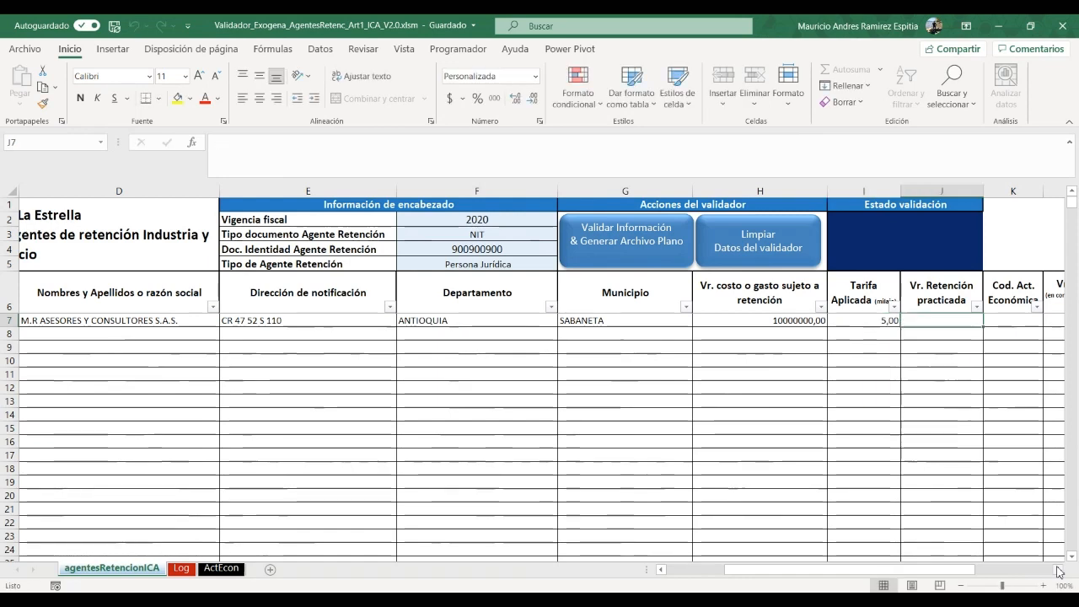
text(5)
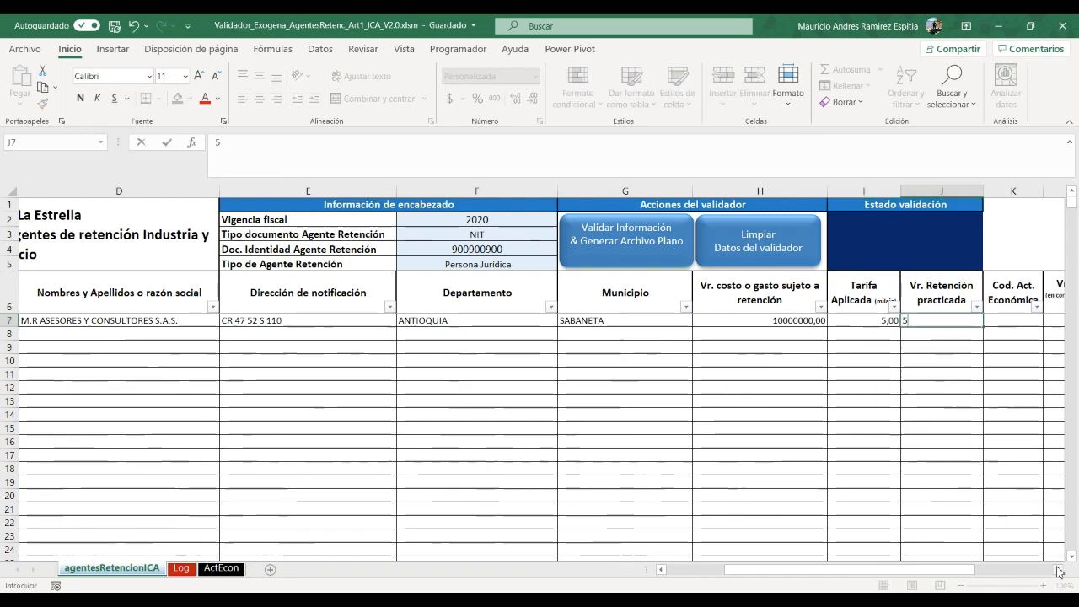
text(00000)
key(Tab)
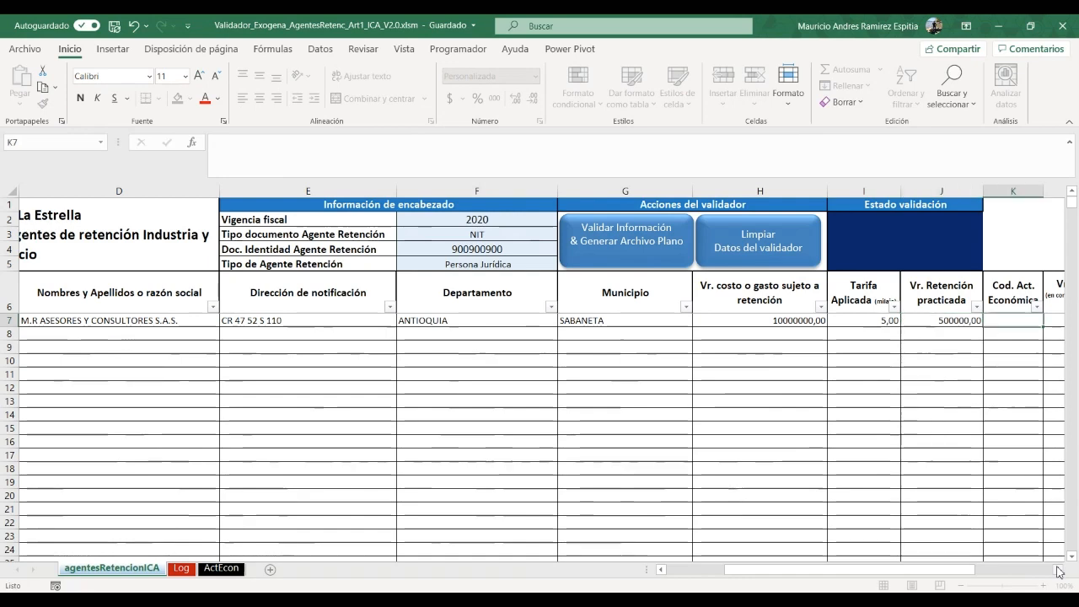
Enter activity code 503, then try replacing it with 6201
text(503)
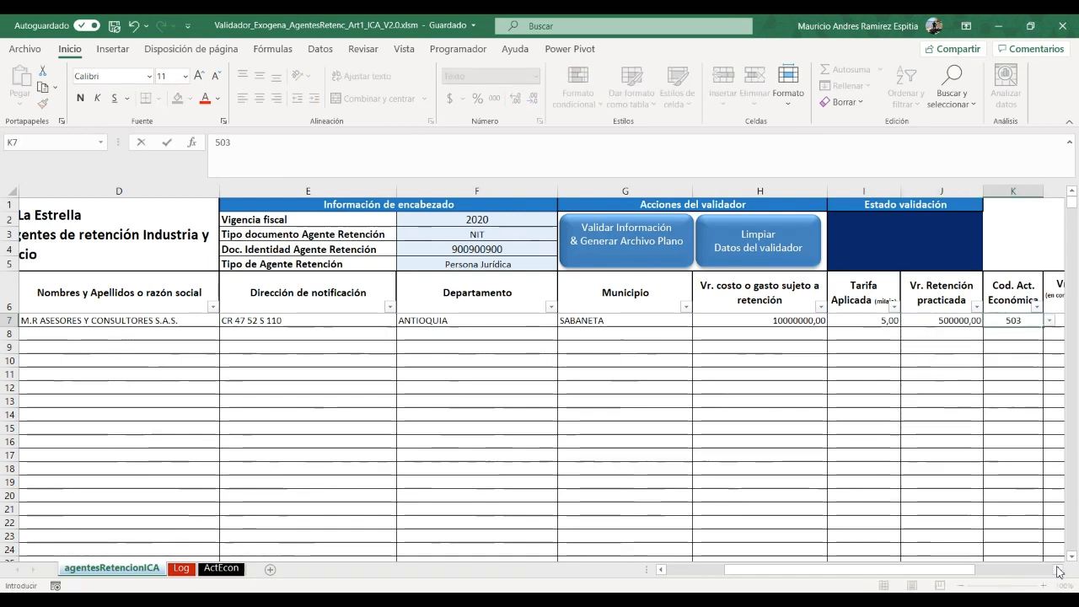
key(Tab)
key(shift+Tab)
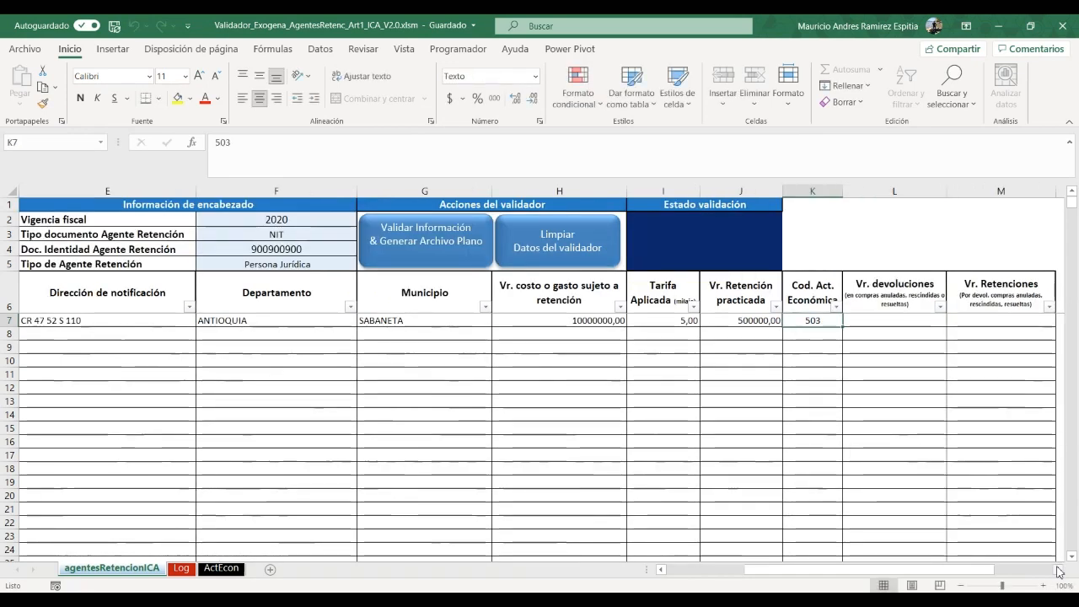
text(6201)
key(Tab)
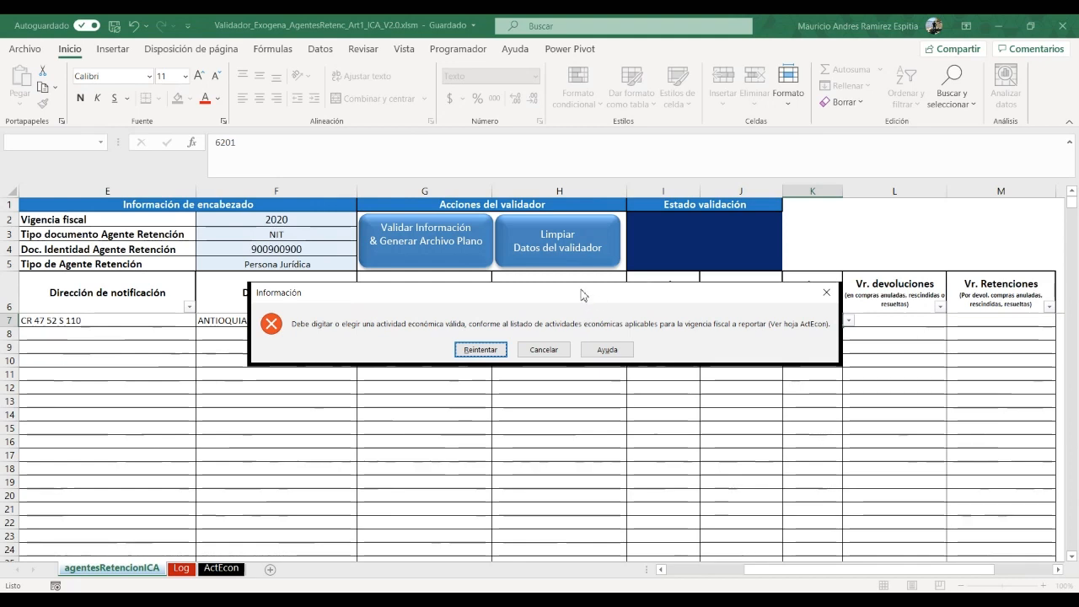
Cancel the invalid 6201 entry so row 7 keeps activity code 503
drag(580, 291, 669, 362)
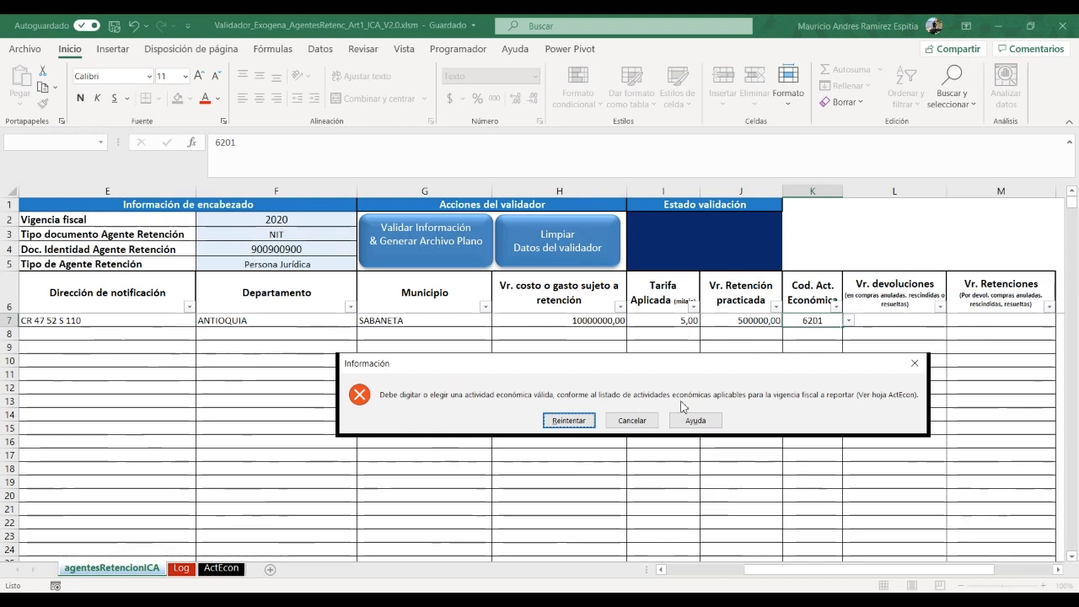
click(632, 419)
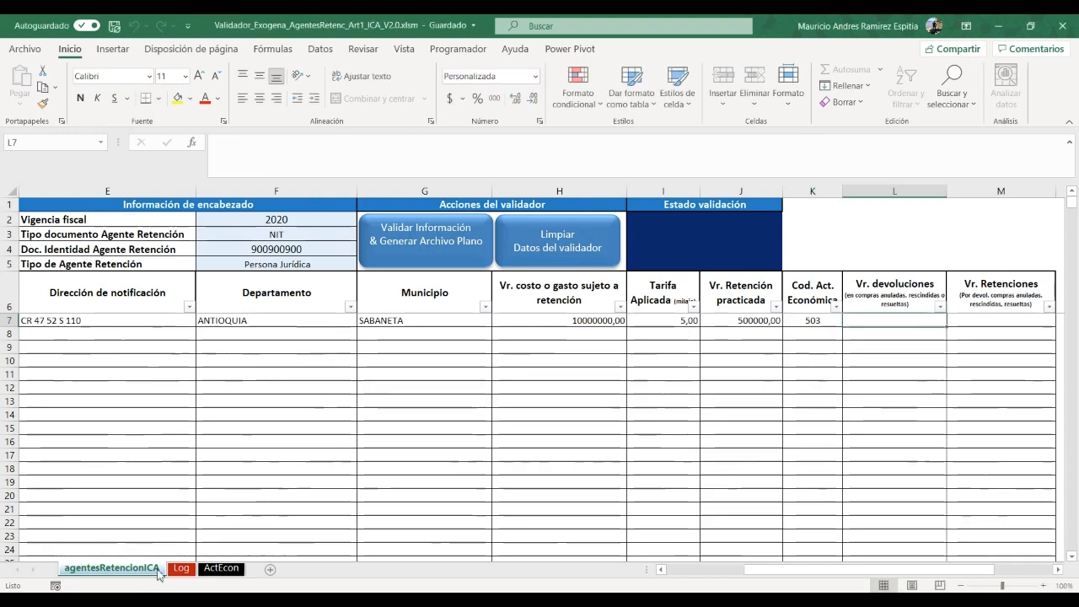
Search column A of the ActEcon sheet for the activity code, find nothing, and return to agentesRetencionICA
click(224, 568)
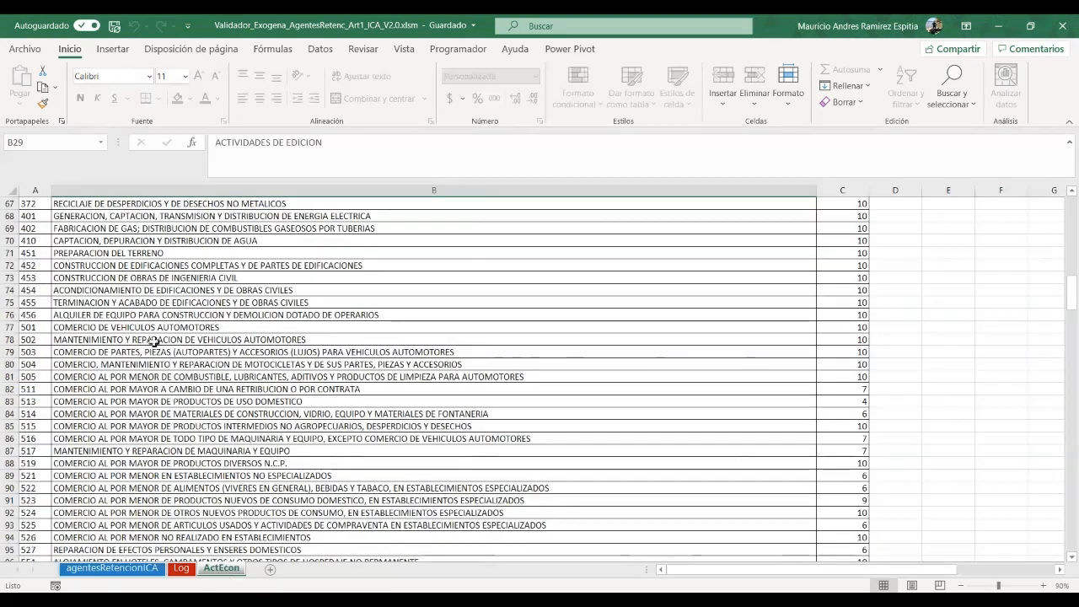
click(38, 191)
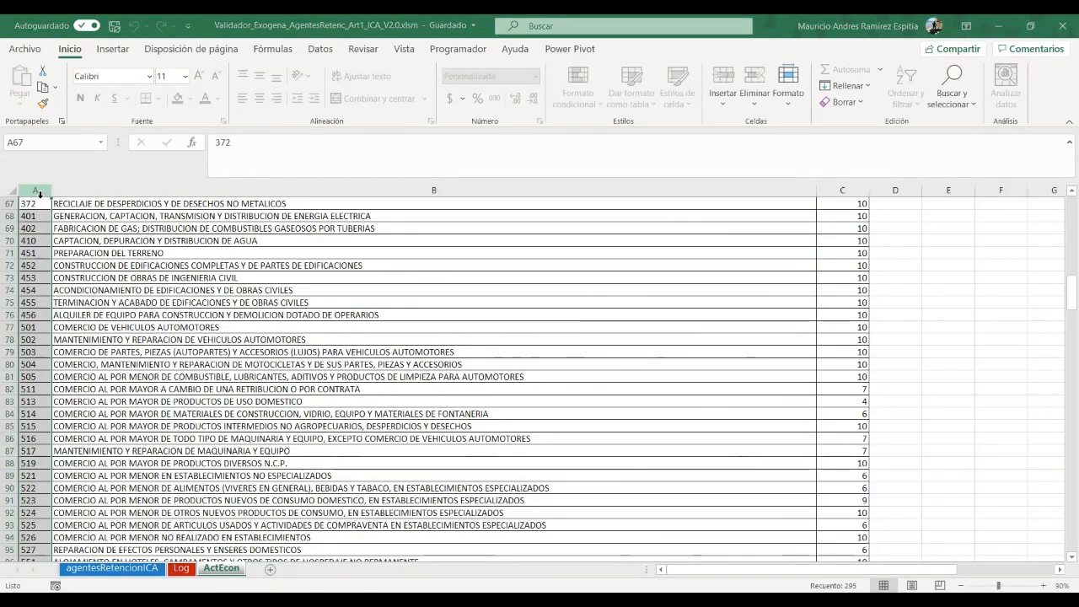
key(Return)
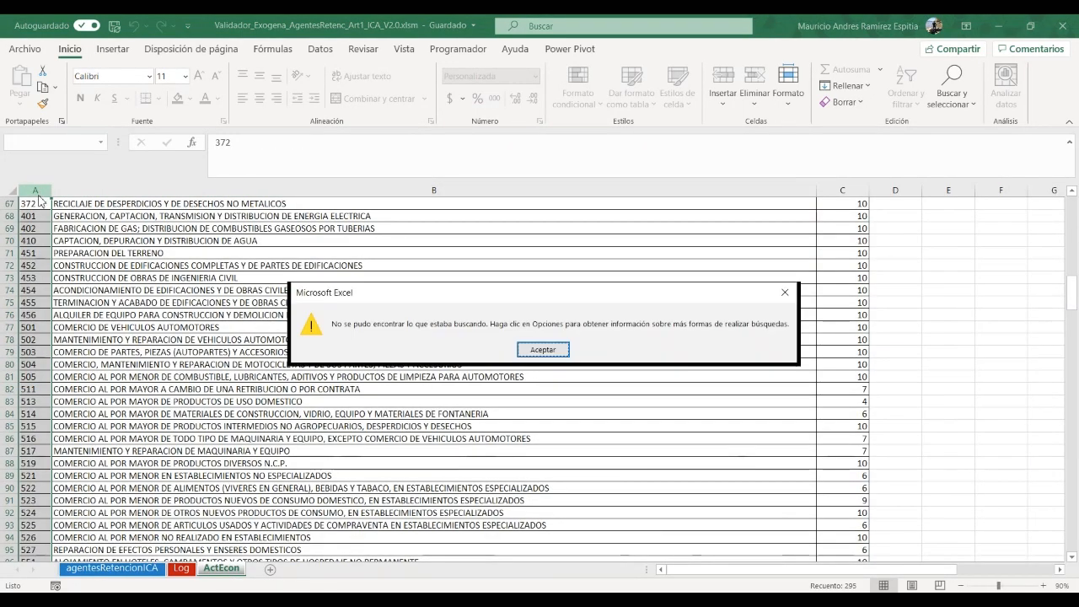
click(543, 349)
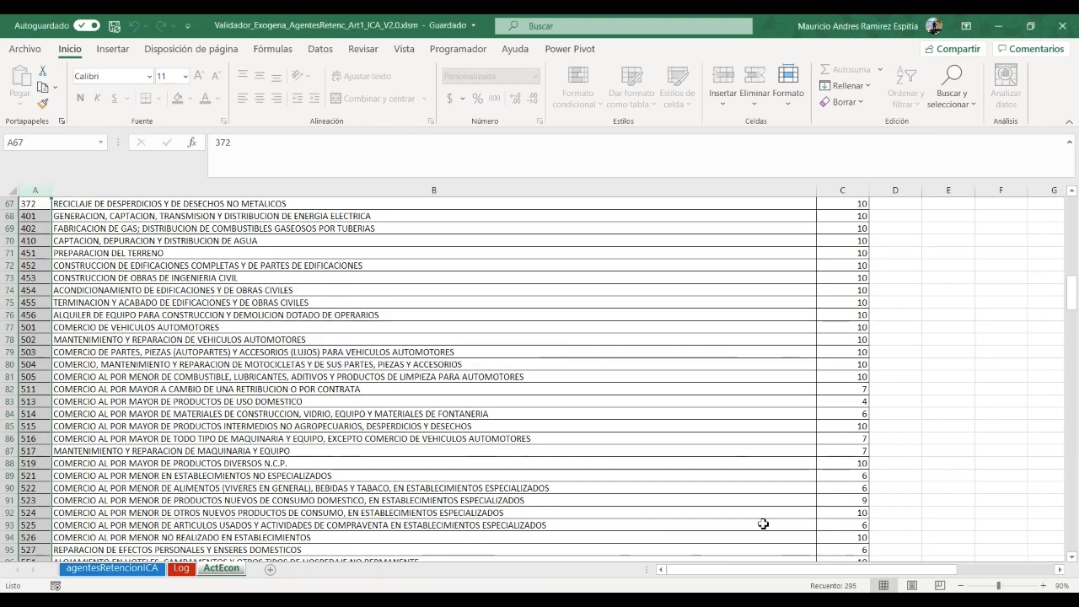
click(108, 568)
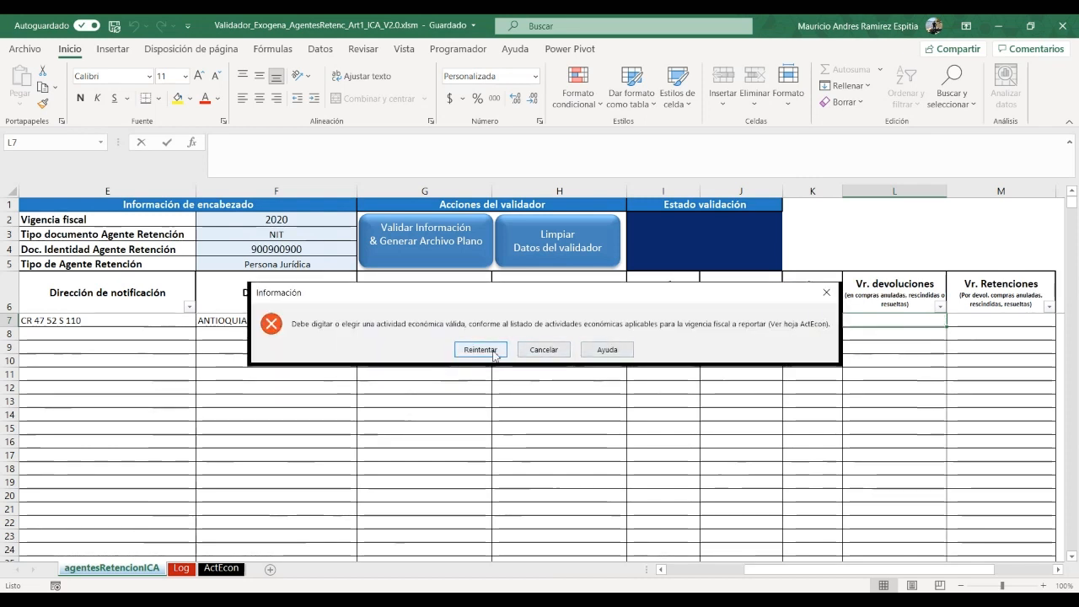
Dismiss the invalid activity warning and confirm K7 keeps activity code 503 from its dropdown list
click(526, 350)
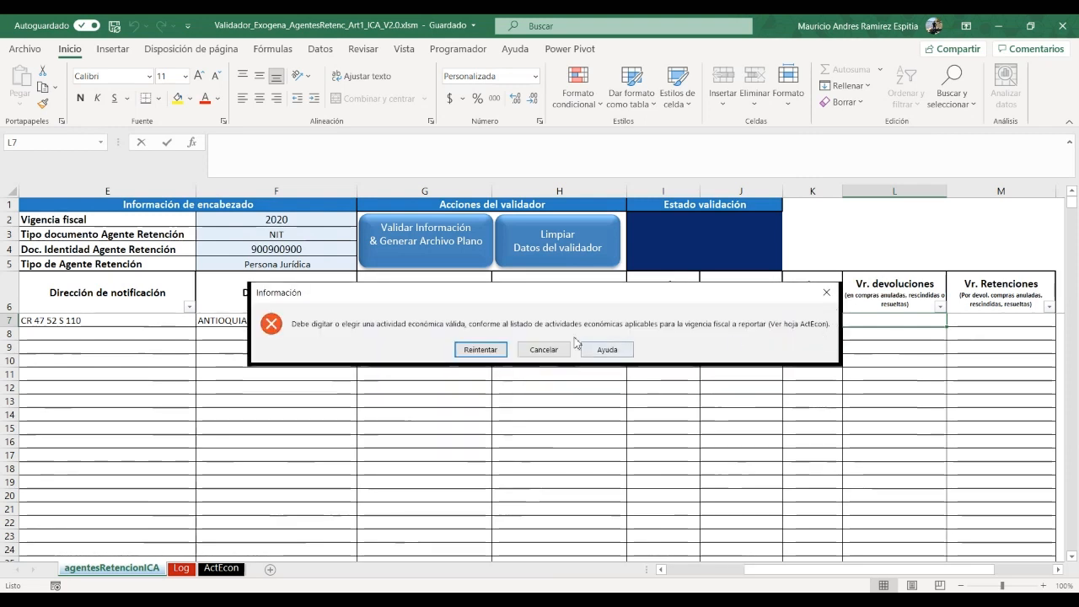
click(539, 351)
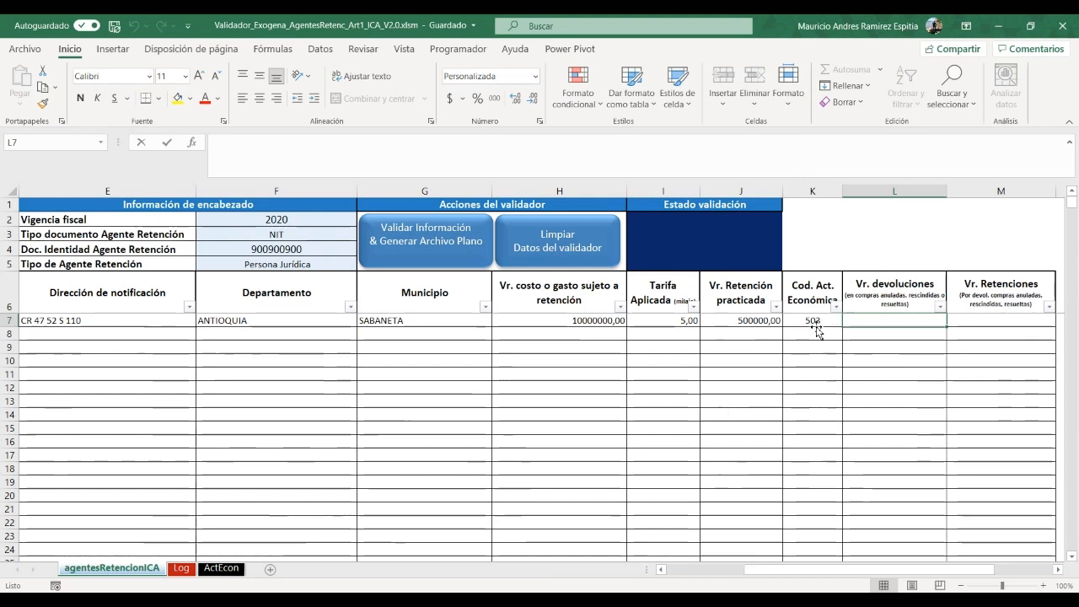
double_click(830, 320)
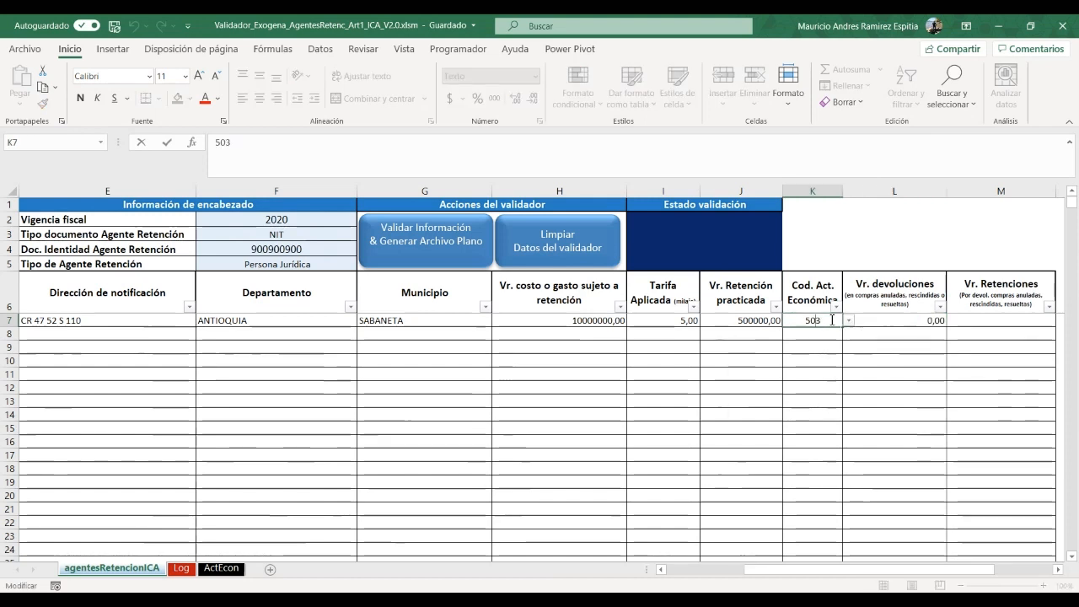
click(849, 321)
click(807, 333)
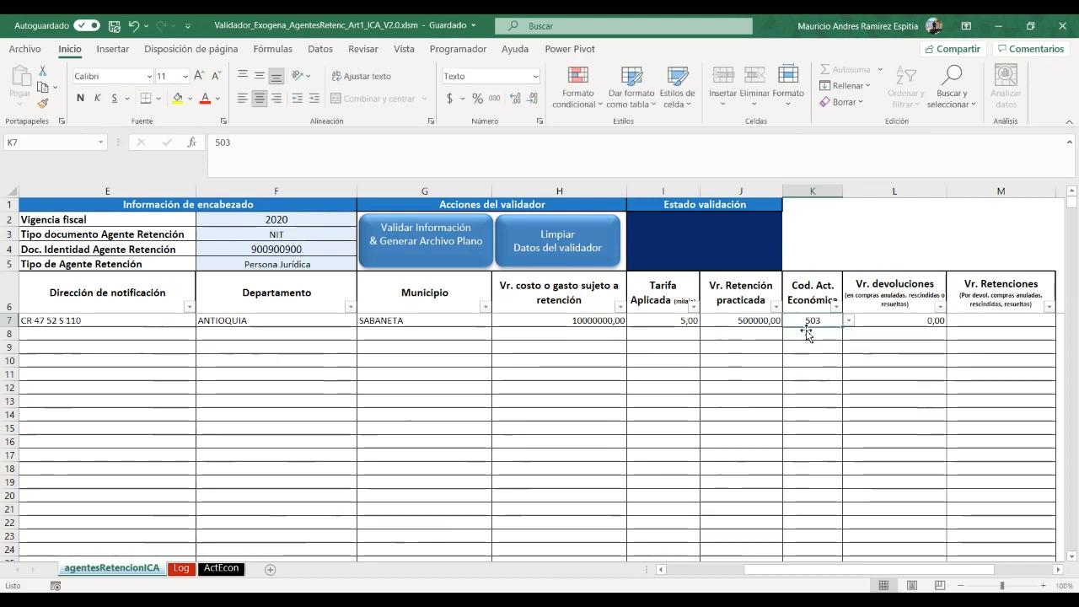
Enter 0 in M7 so Vr. devoluciones and Vr. Retenciones both show 0,00
key(Tab)
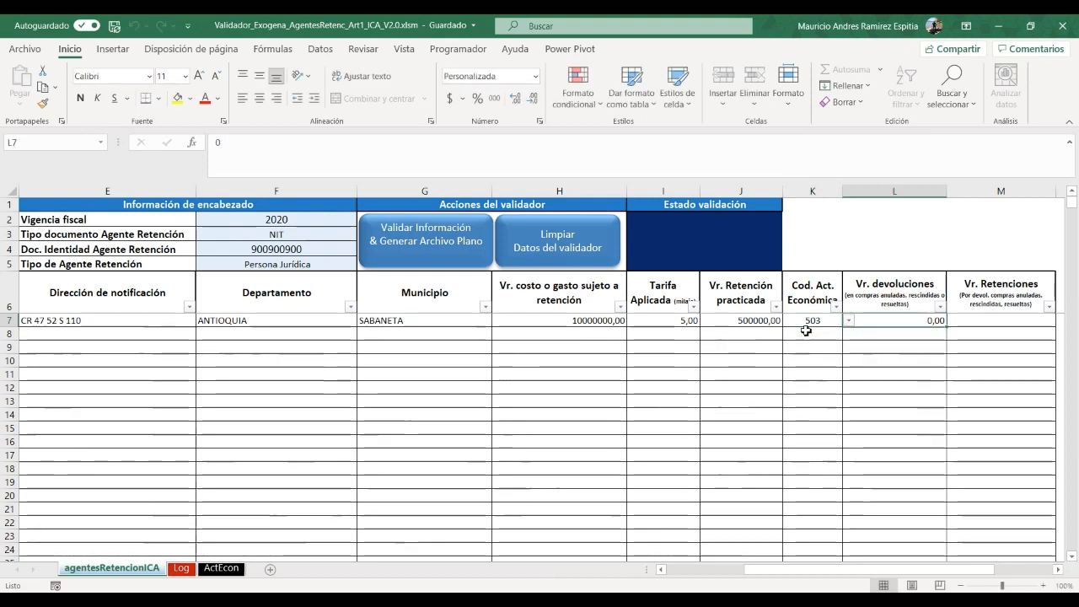
key(Tab)
text(0)
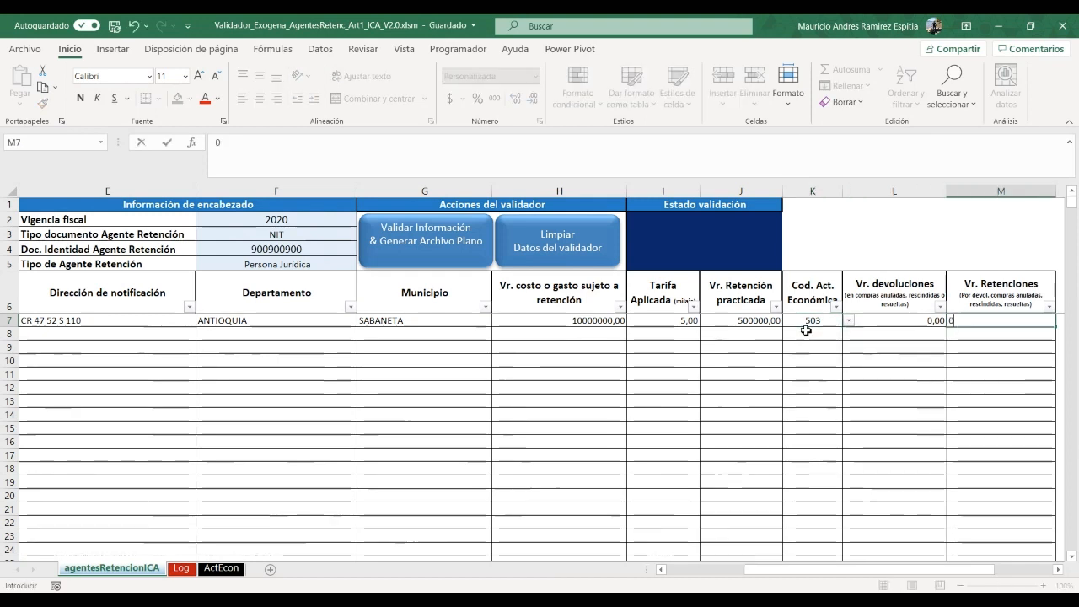
key(Return)
key(Up)
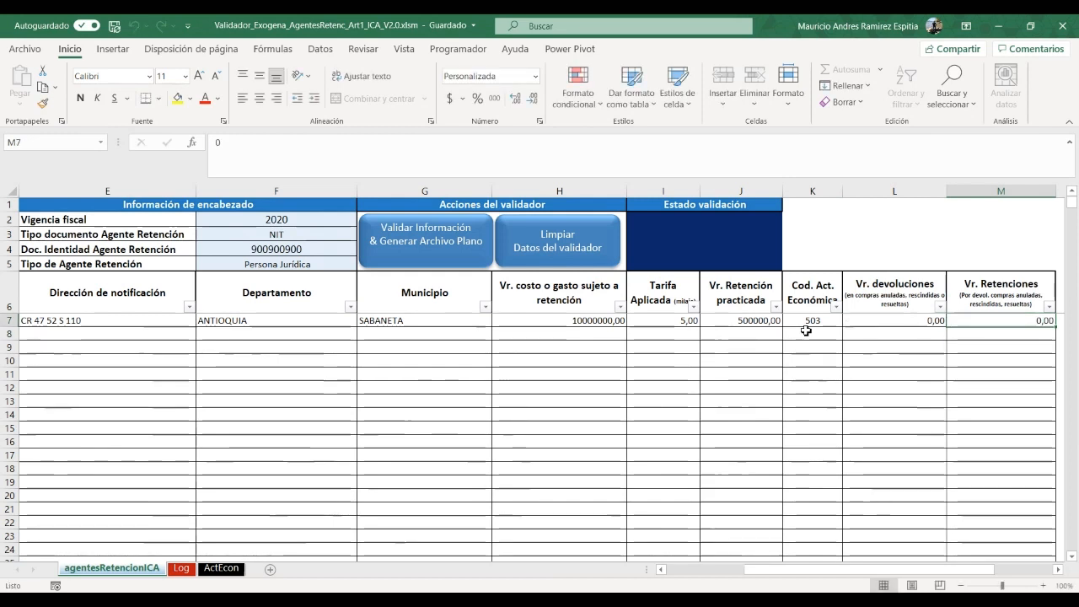
key(Left)
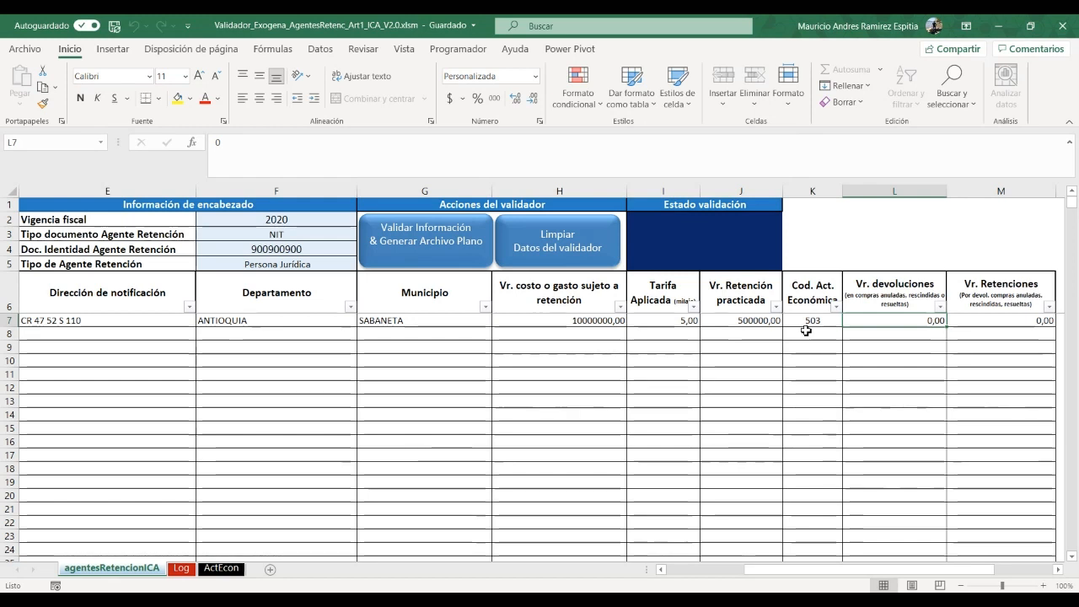
Copy row 7 across columns A through M
key(Left)
key(Left)
key(Left)
key(Left)
key(Left)
key(Left)
key(Left)
key(Left)
key(Left)
key(Left)
key(Left)
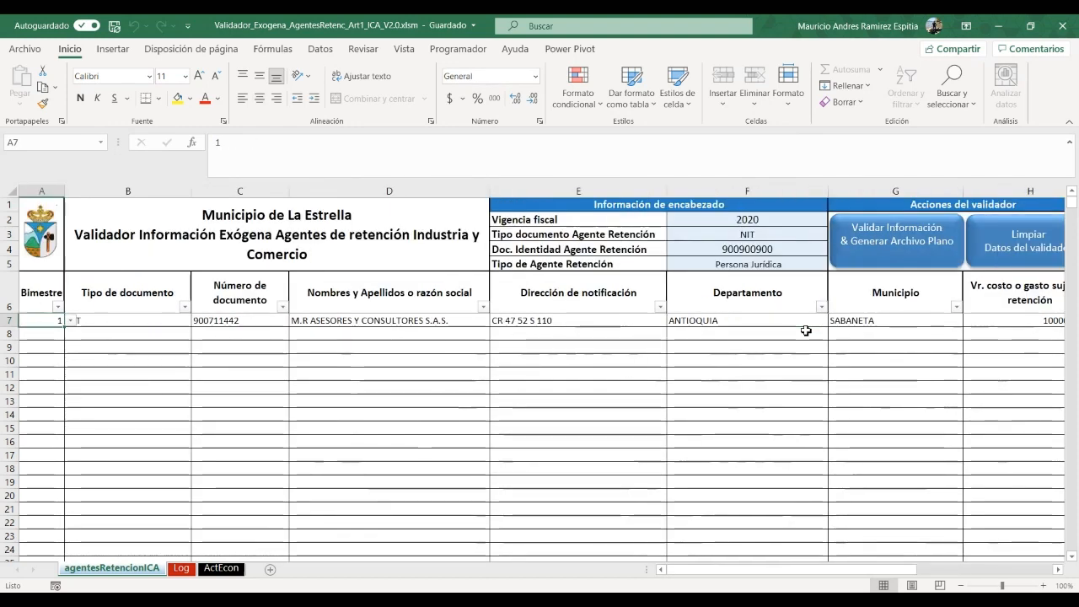
key(shift+Right)
key(shift+Right)
key(shift+Right)
key(shift+Right)
key(shift+Right)
key(shift+Right)
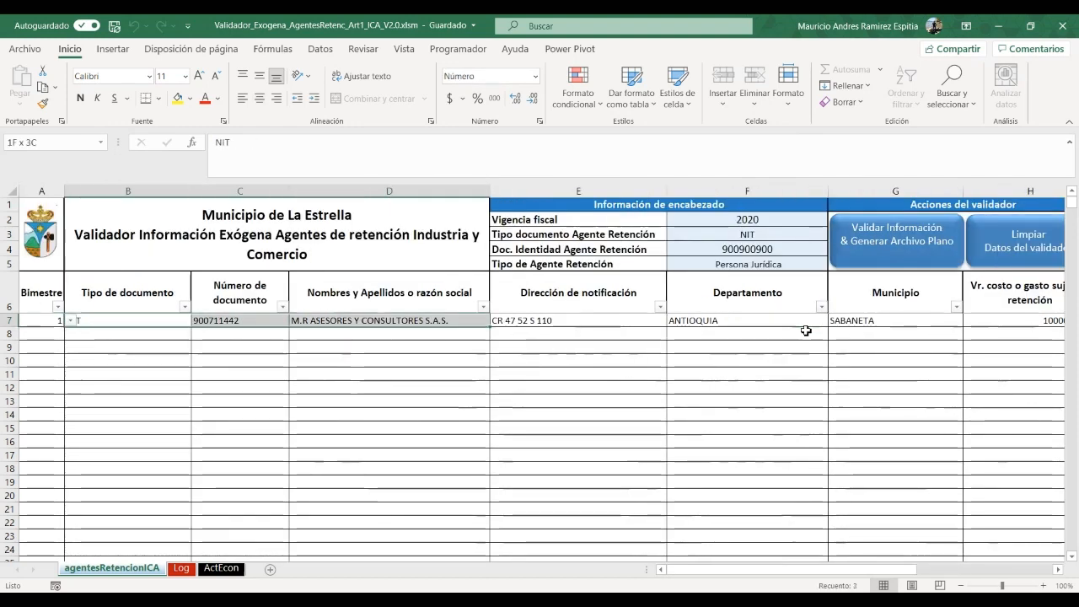
key(shift+Right)
key(shift+Right)
key(shift+Right)
key(shift+Right)
key(shift+Right)
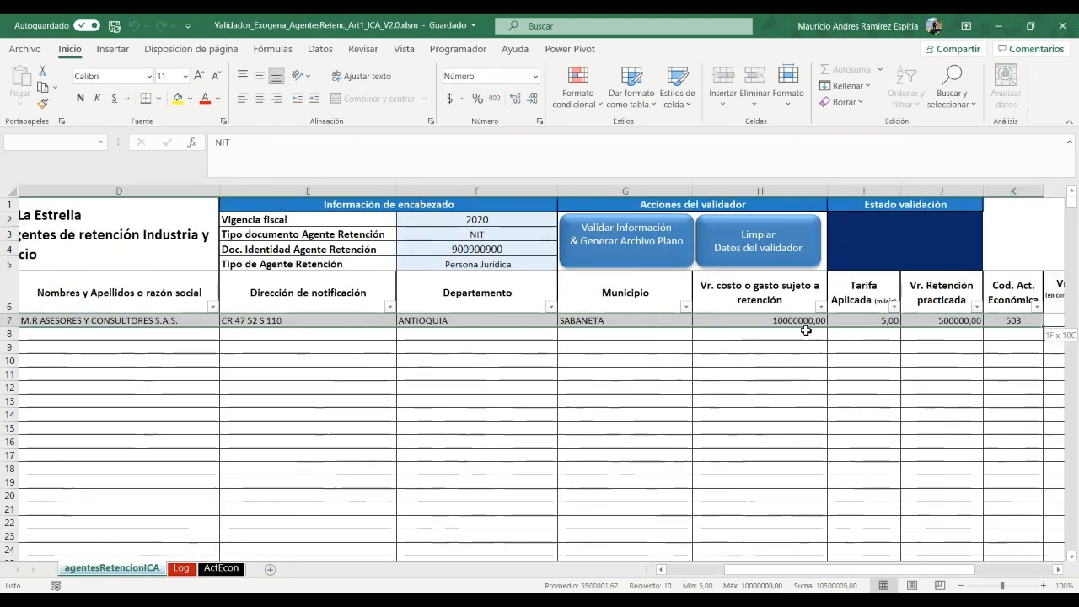
key(shift+Right)
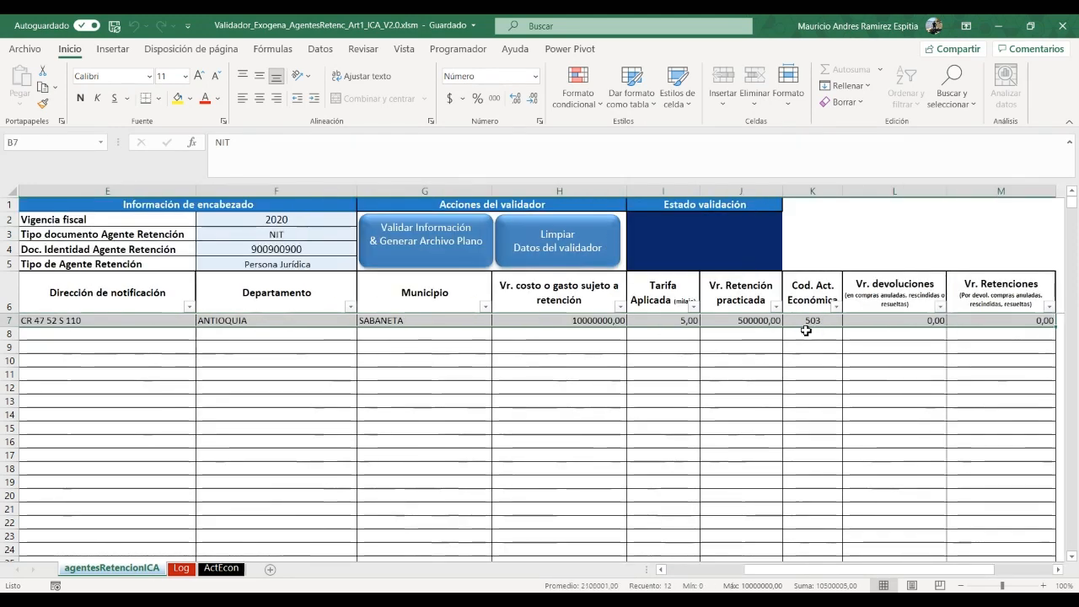
key(ctrl+c)
Paste row 7's data into B8:B12
key(Left)
key(Right)
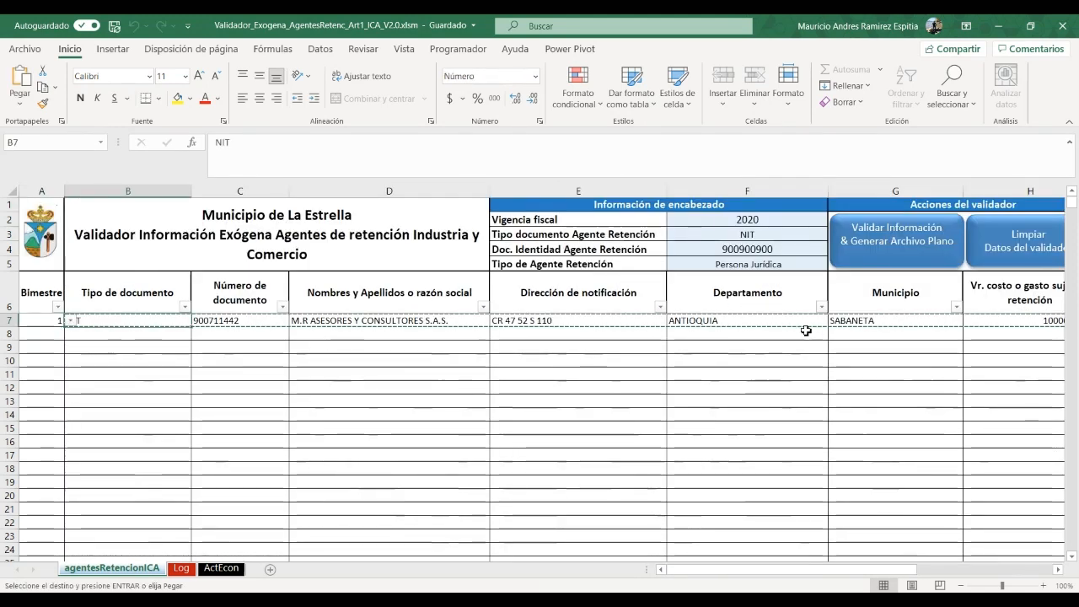
key(Down)
key(shift+Down)
key(shift+Down)
key(shift+Down)
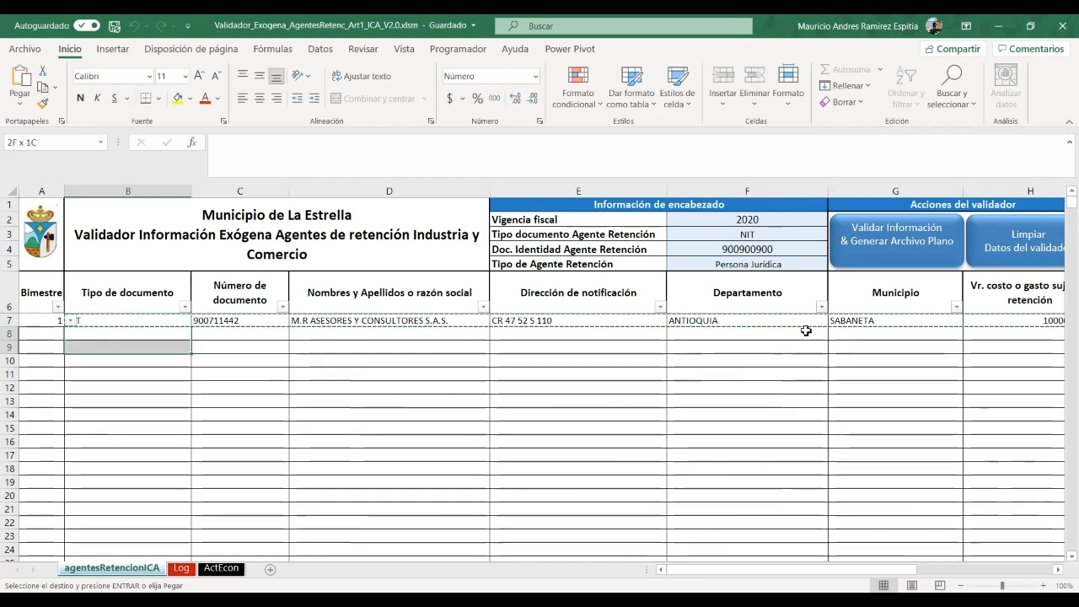
key(shift+Down)
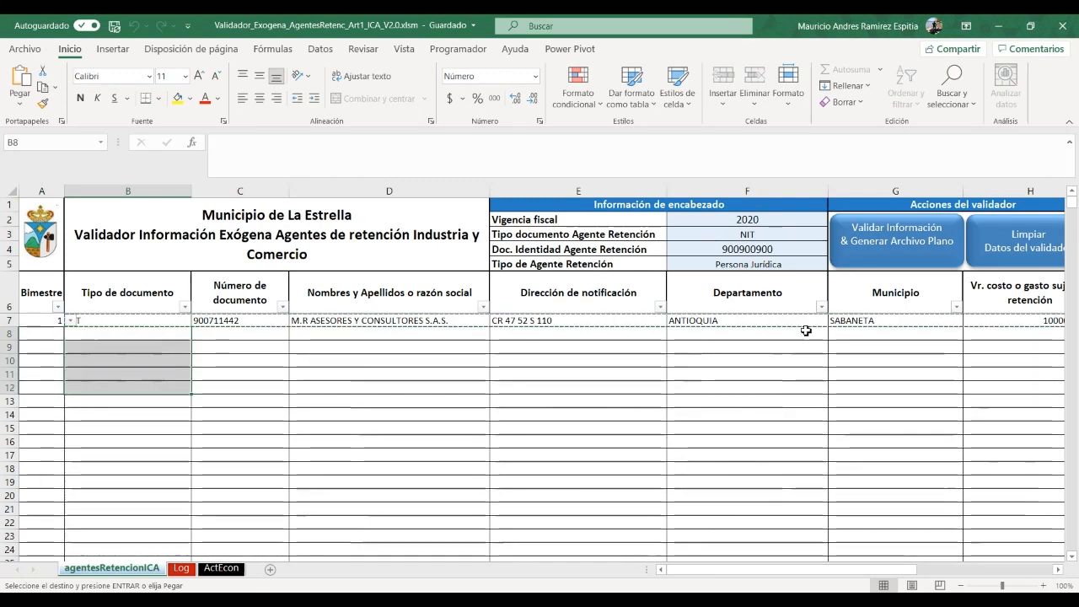
key(ctrl+v)
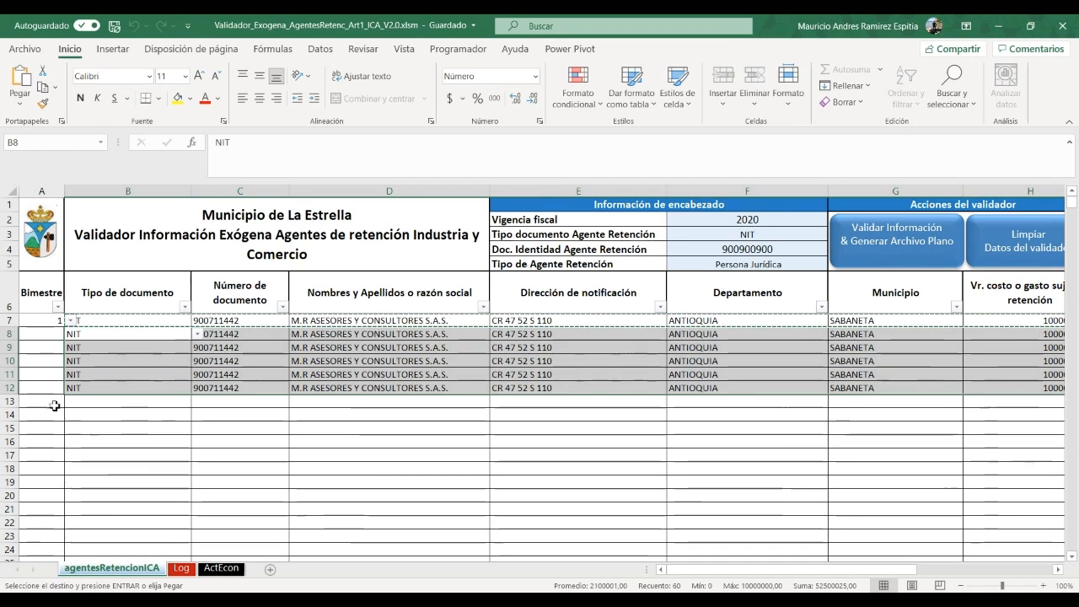
Check the pasted document types in rows 8–12 and cancel the pending copy
click(54, 336)
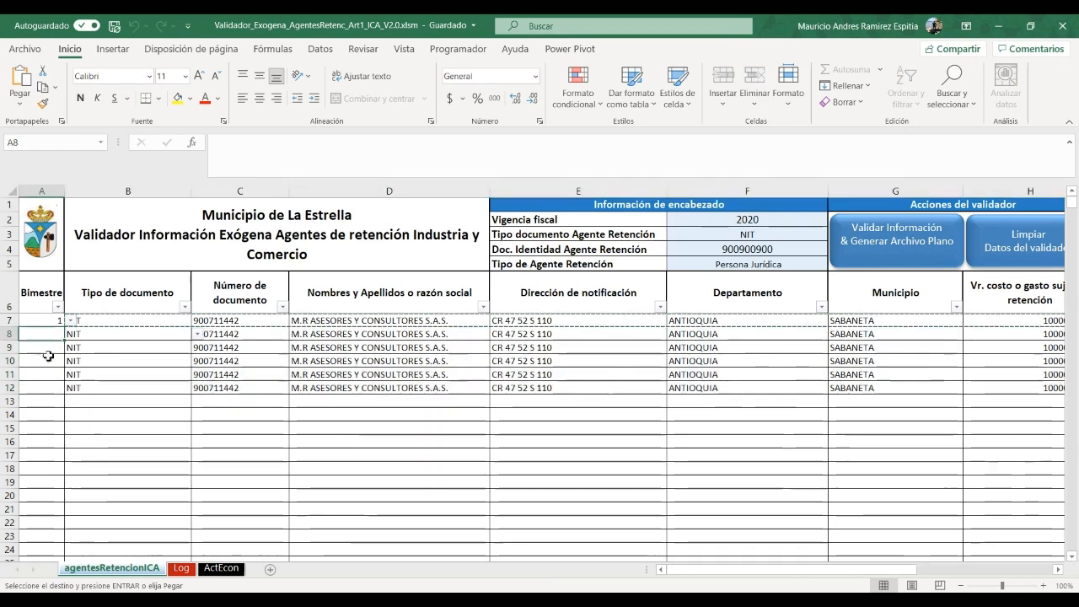
click(73, 321)
click(80, 337)
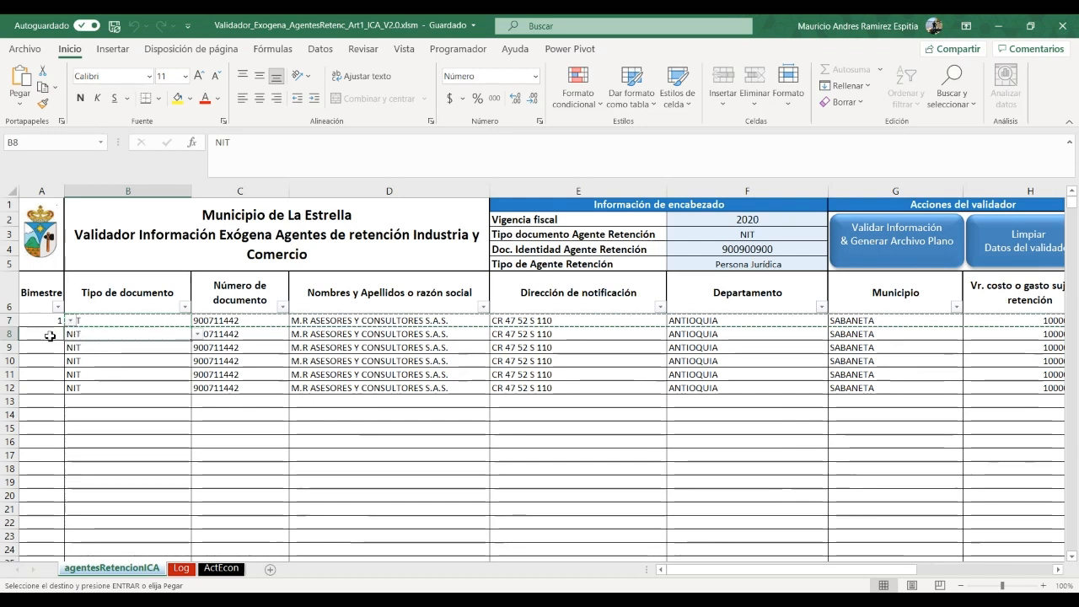
click(48, 335)
click(164, 390)
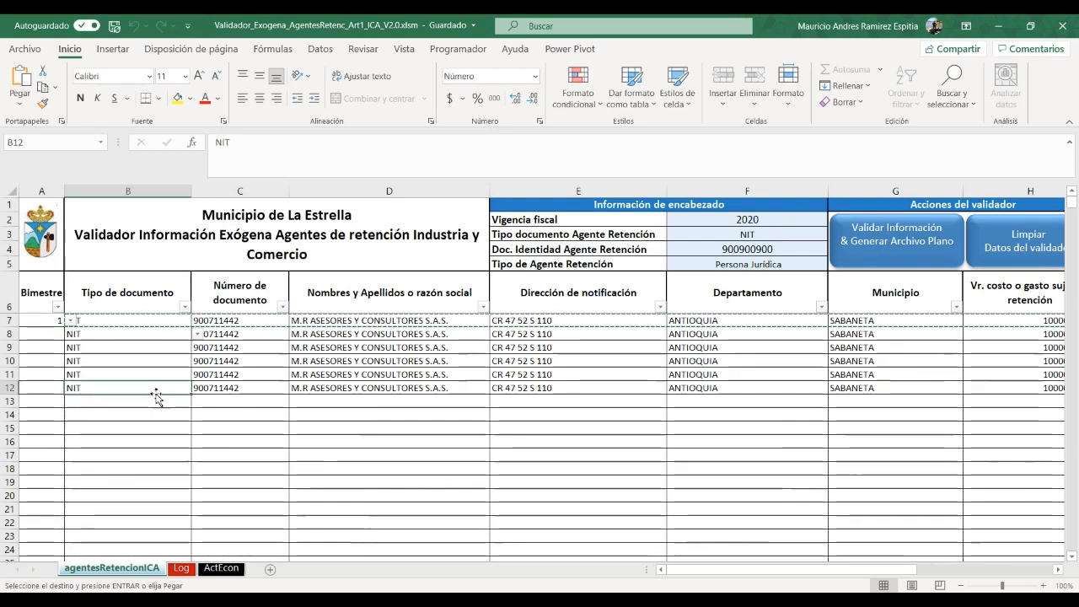
key(Escape)
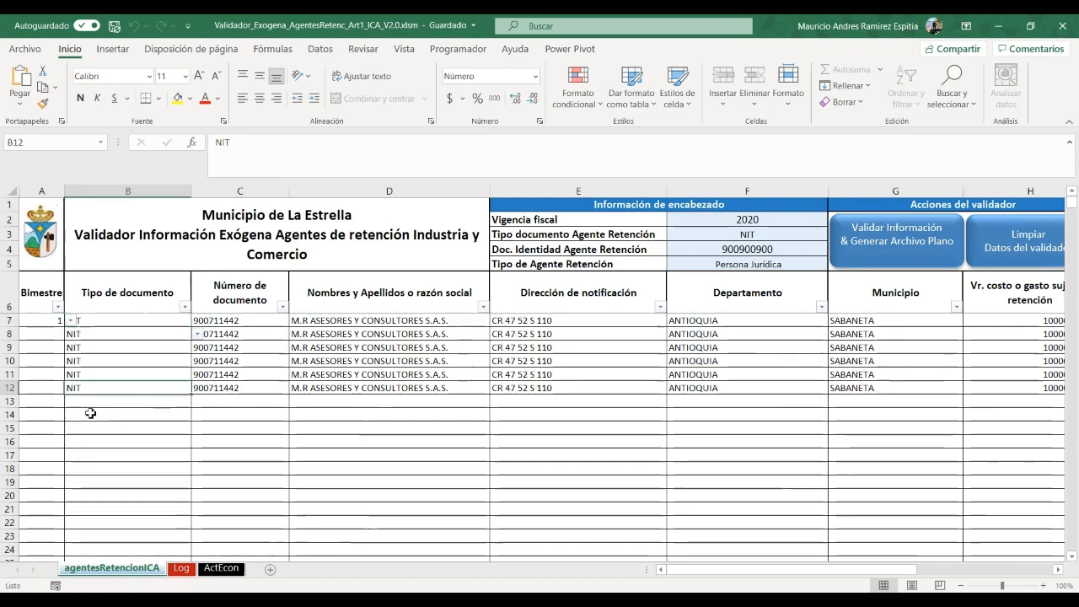
Number the bimestres 2, 3, 4, 5 and 6 in cells A8:A12
click(61, 333)
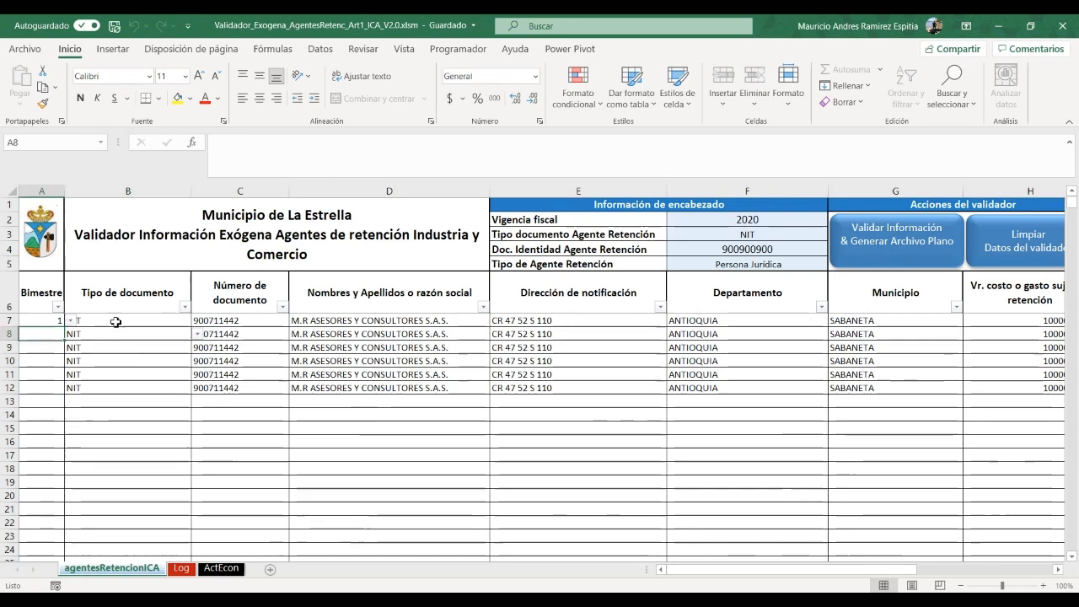
text(2)
key(Return)
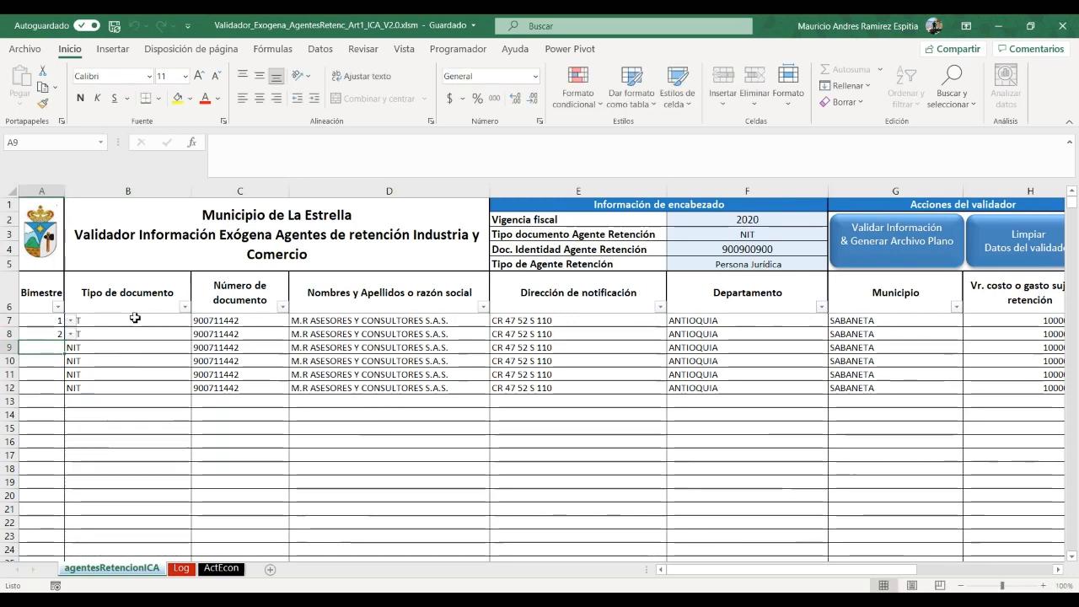
text(3)
key(Return)
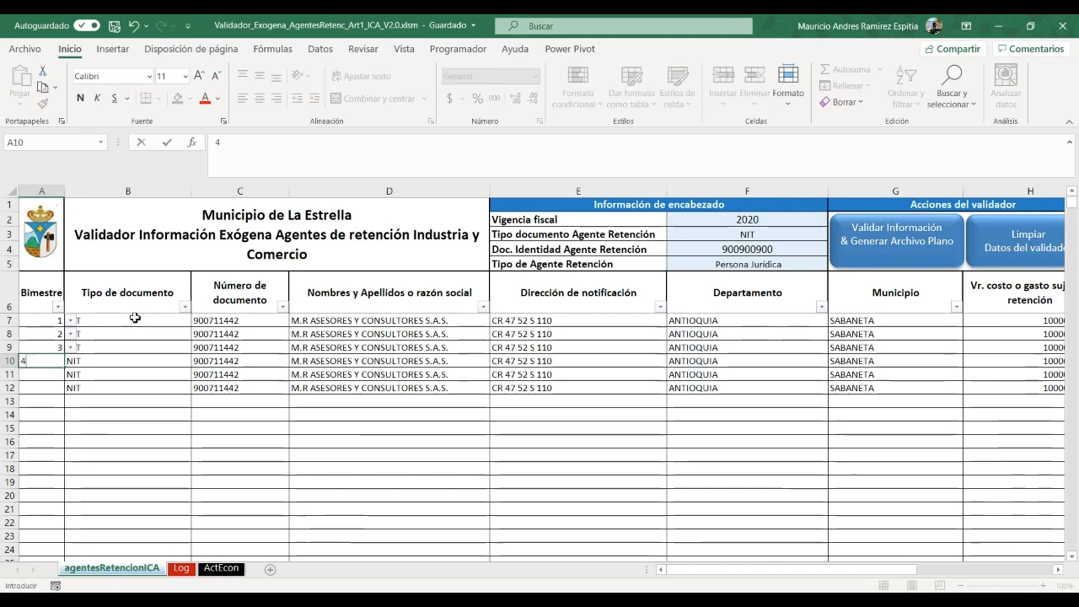
text(4)
key(Return)
text(5)
key(Return)
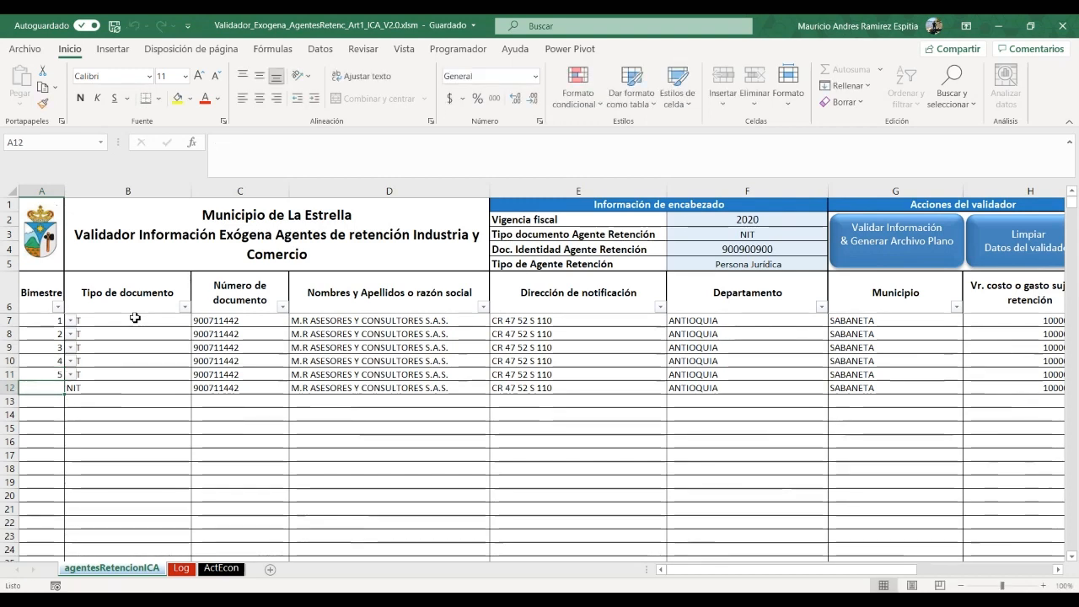
text(6)
key(Return)
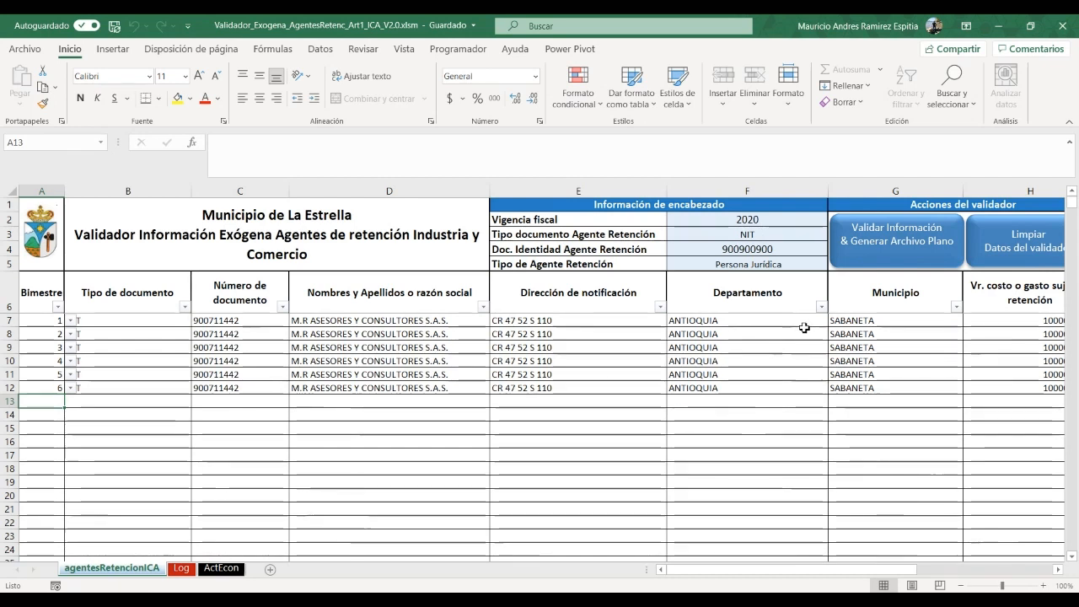
Run Validar Información & Generar Archivo Plano and accept the Validación Exitosa dialog
click(883, 236)
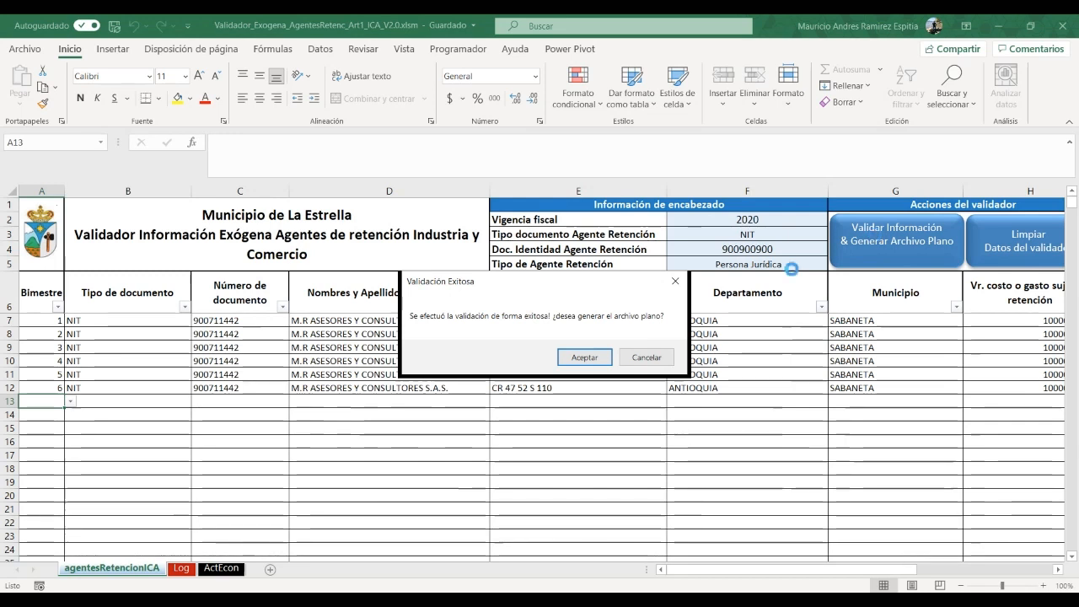
click(580, 358)
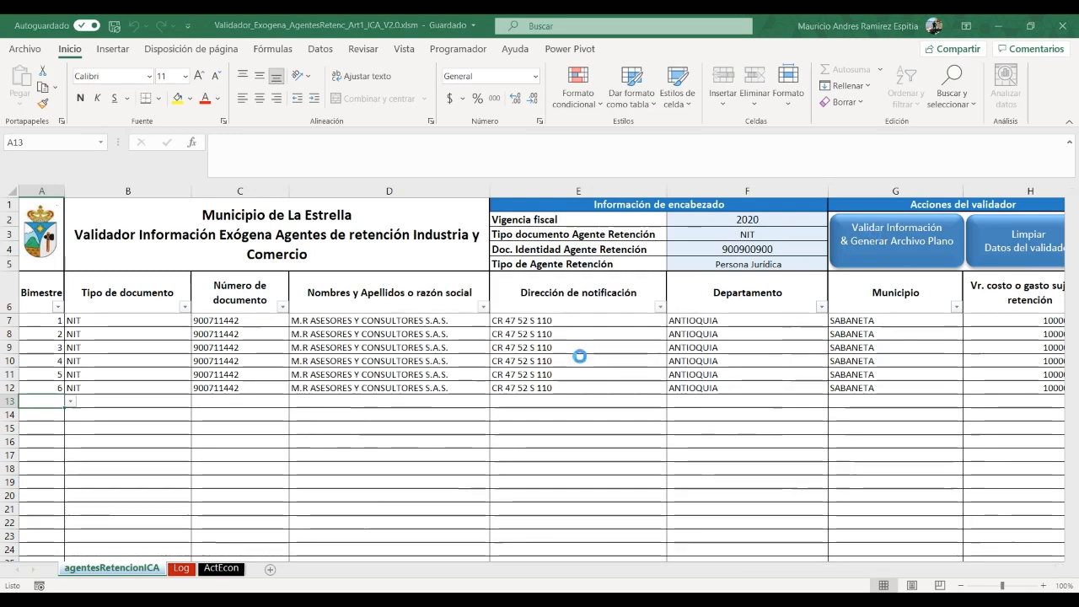
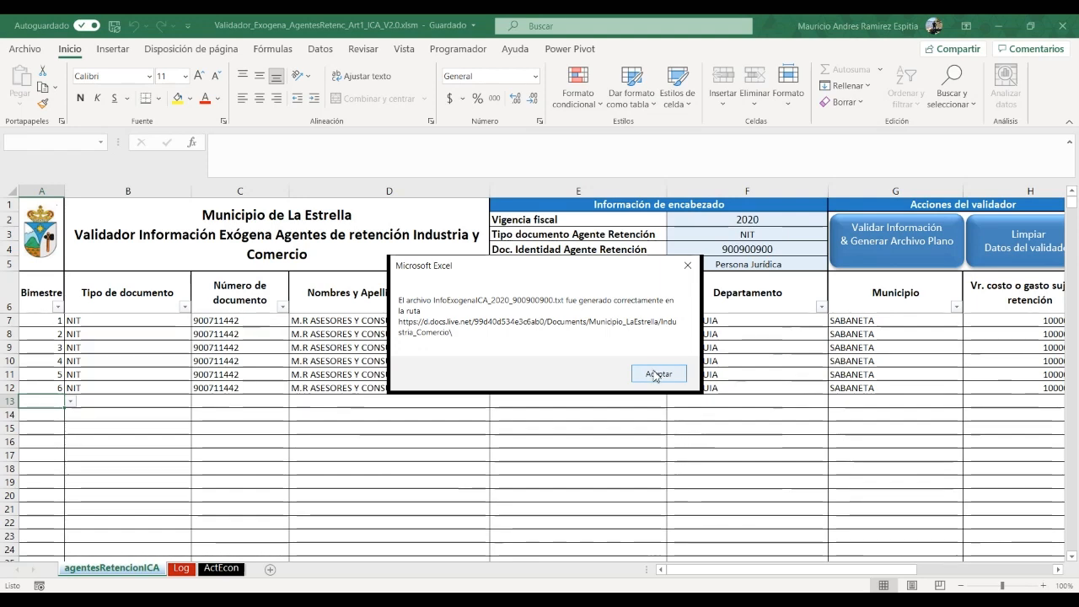
Dismiss the message confirming the InfoExogenaICA_2020 .txt flat file was generated
click(657, 374)
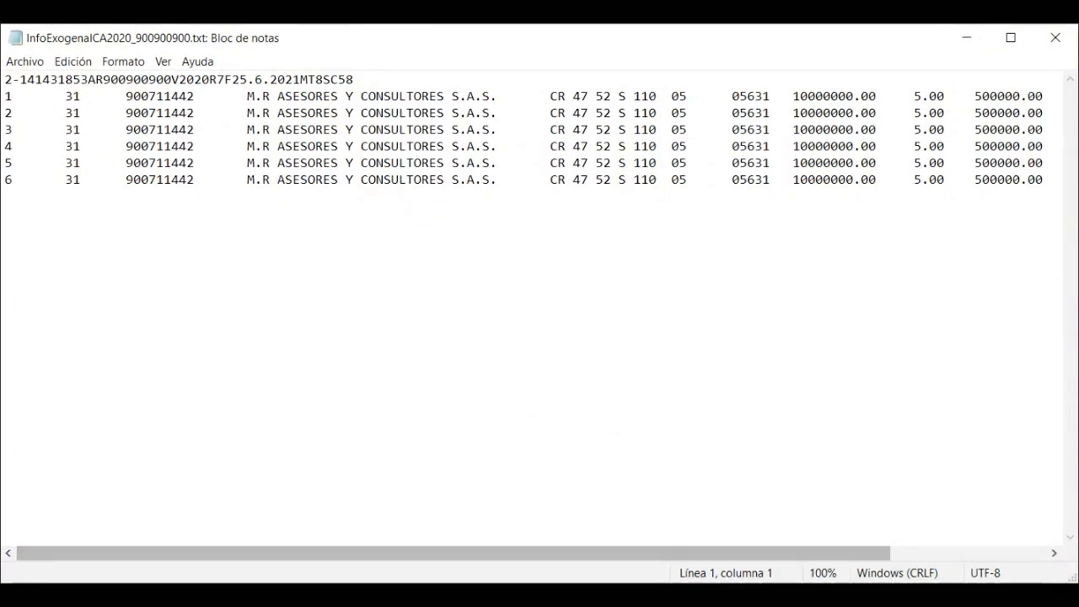
Maximize the Notepad window with the exported file and select its header line
key(alt+Tab)
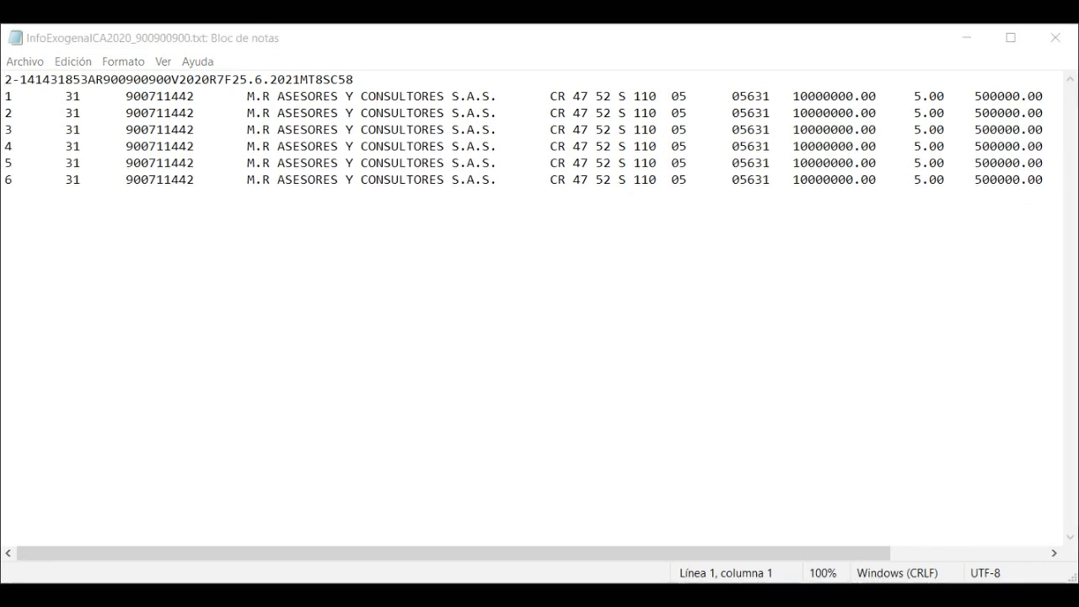
click(1011, 38)
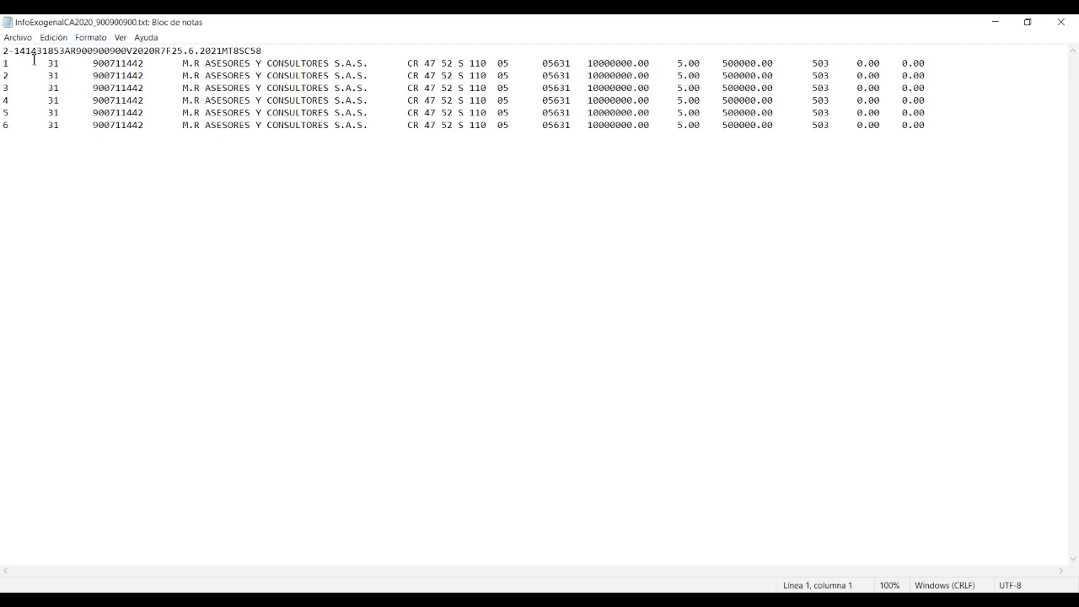
drag(4, 52, 269, 48)
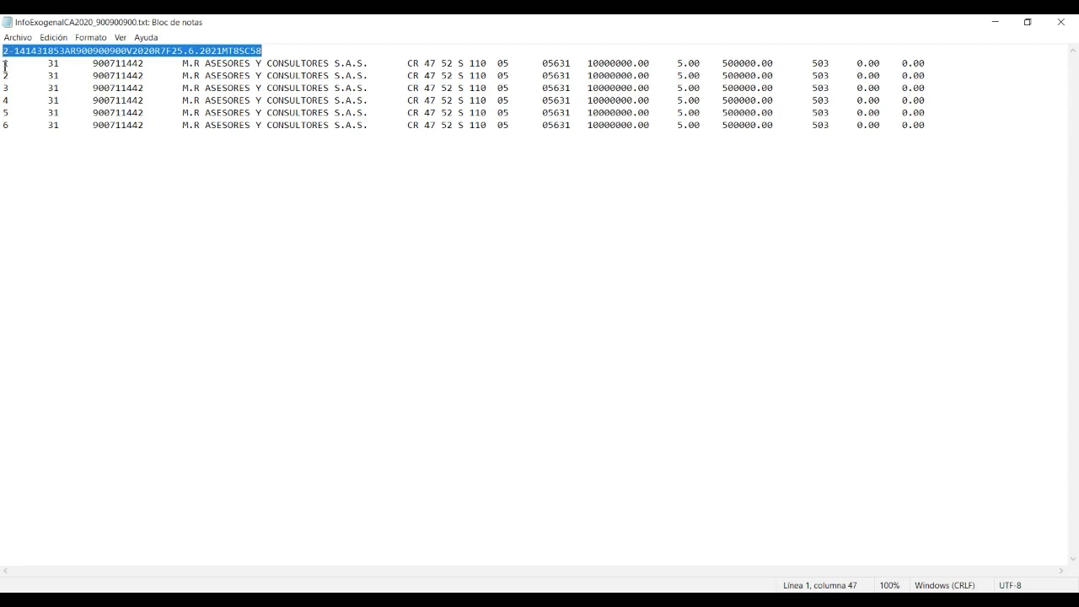
Highlight the first data records of the exported InfoExogenaICA2020 file
drag(8, 66, 925, 129)
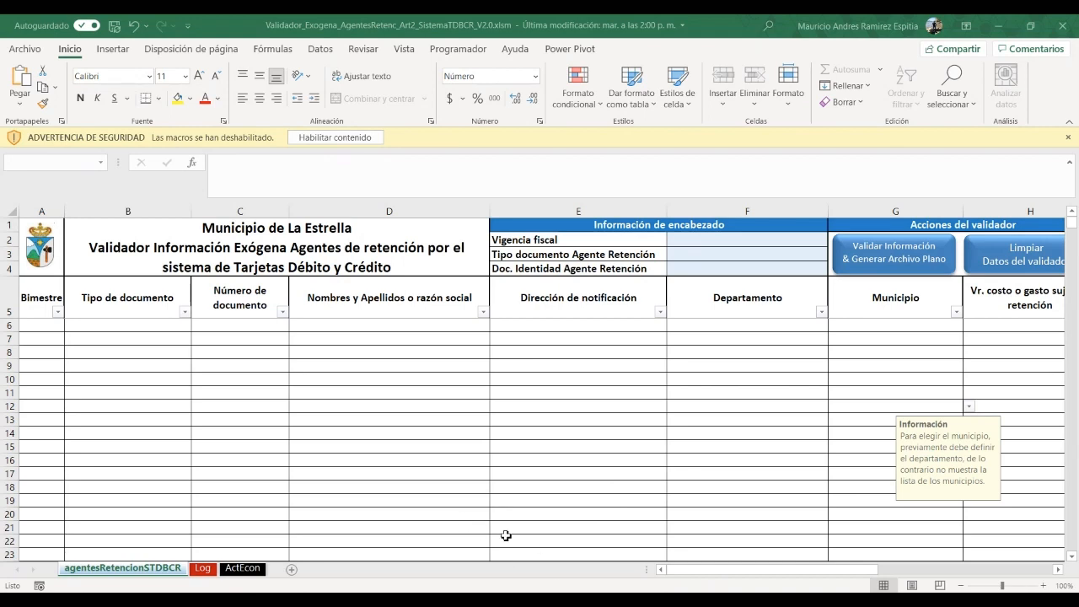
Return to the card agents validator workbook, enable its macros and trust the document
click(697, 197)
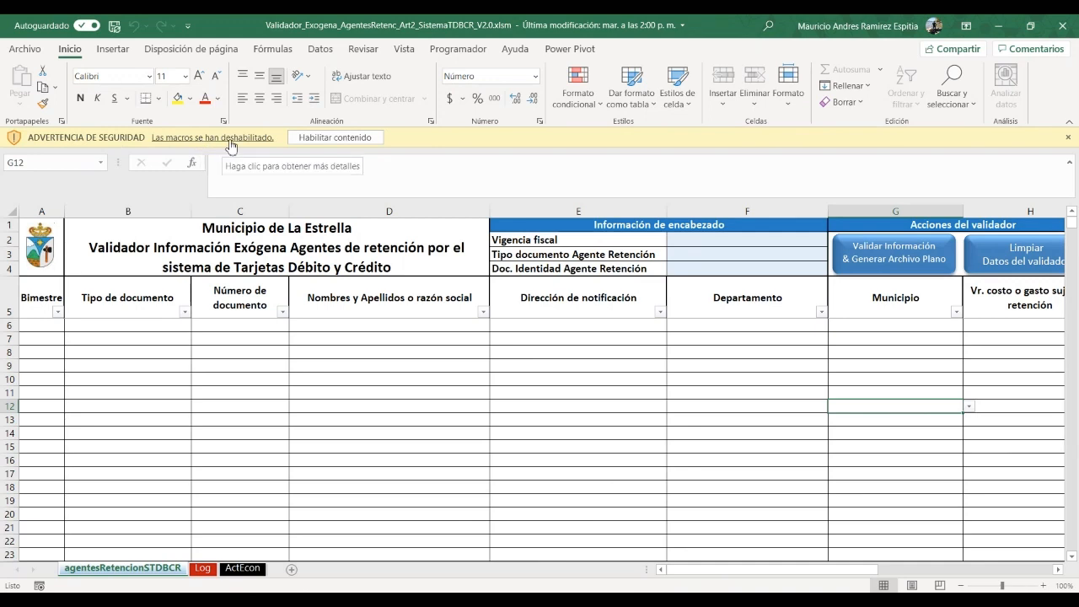
click(333, 137)
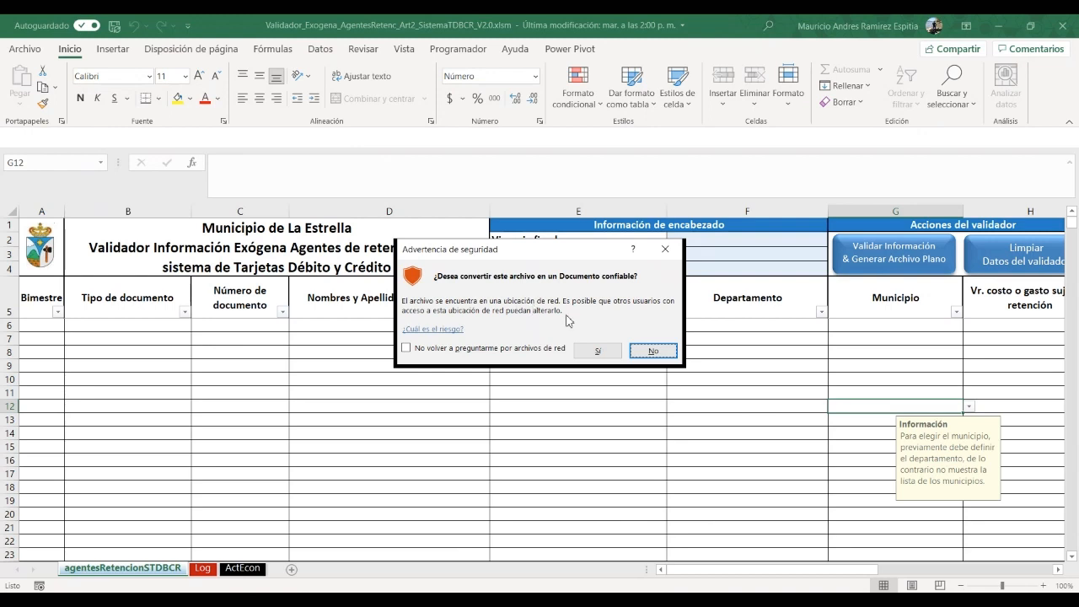
click(594, 352)
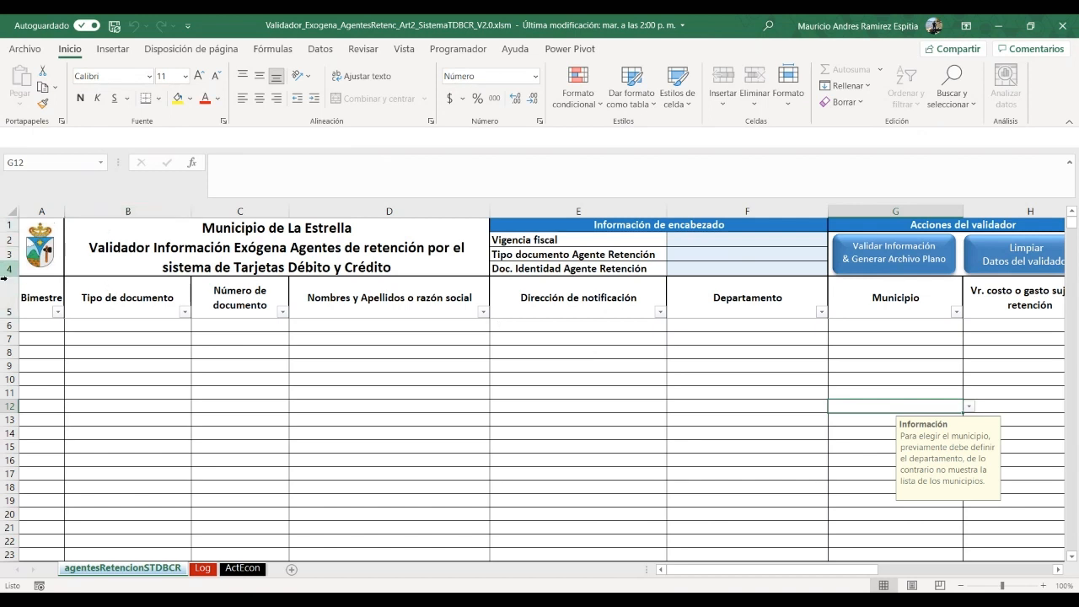
click(278, 257)
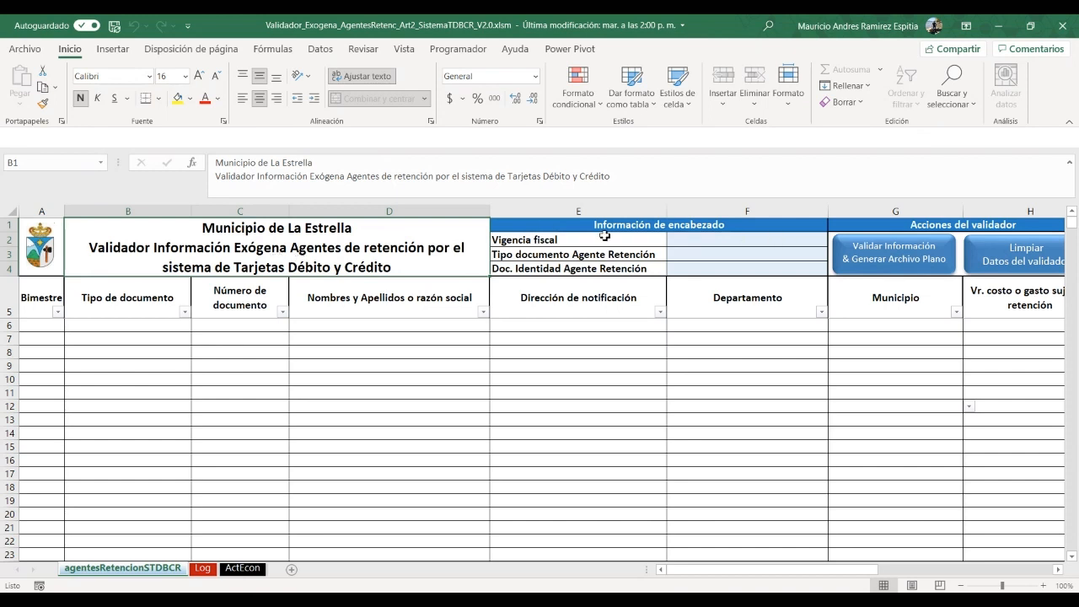
click(564, 243)
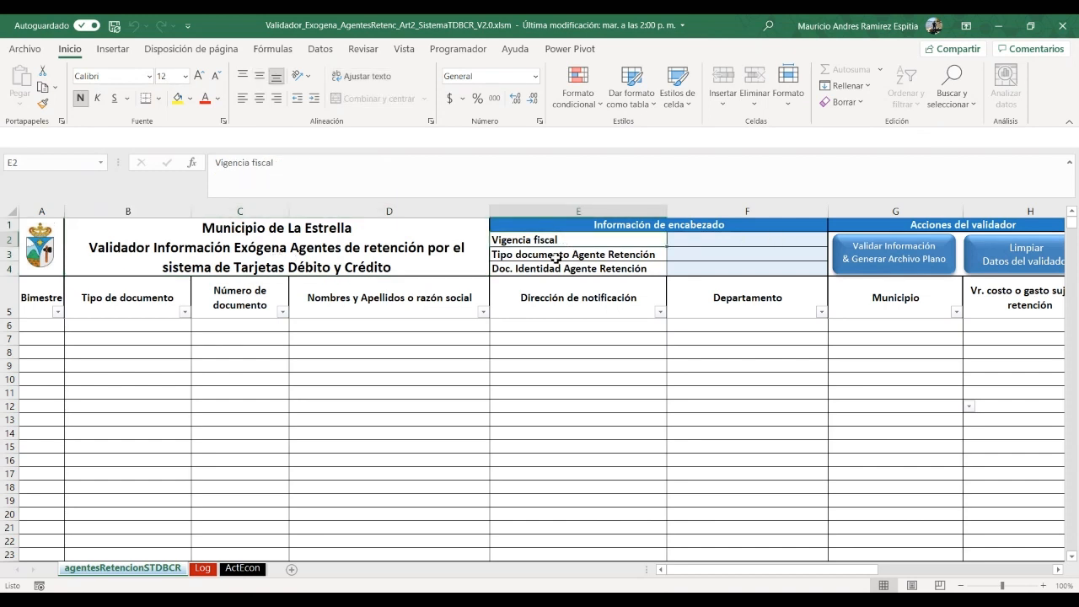
click(555, 257)
click(552, 267)
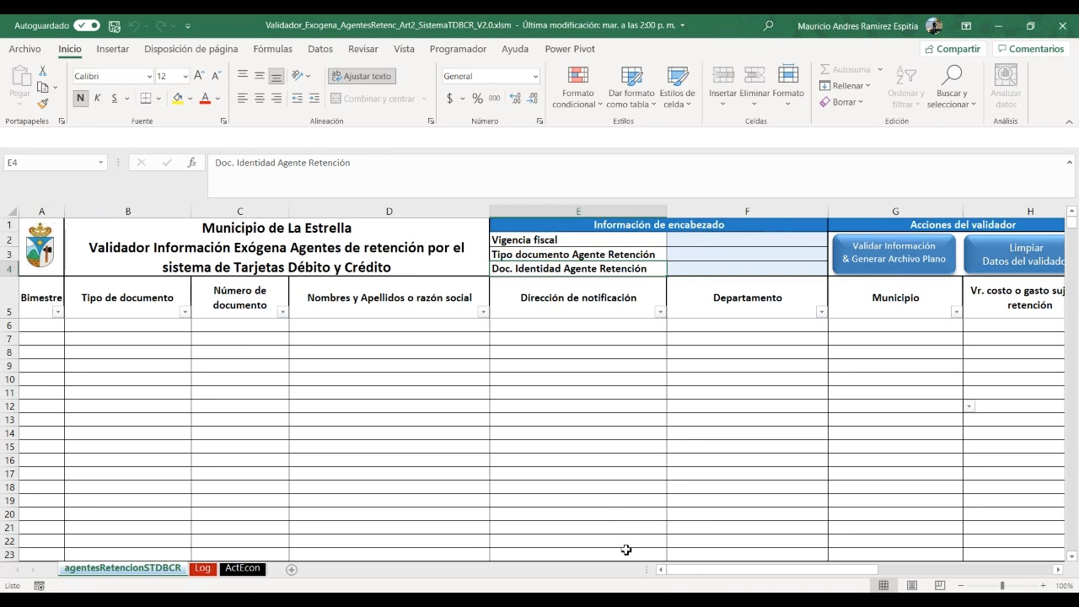
drag(711, 574, 851, 581)
drag(650, 290, 781, 306)
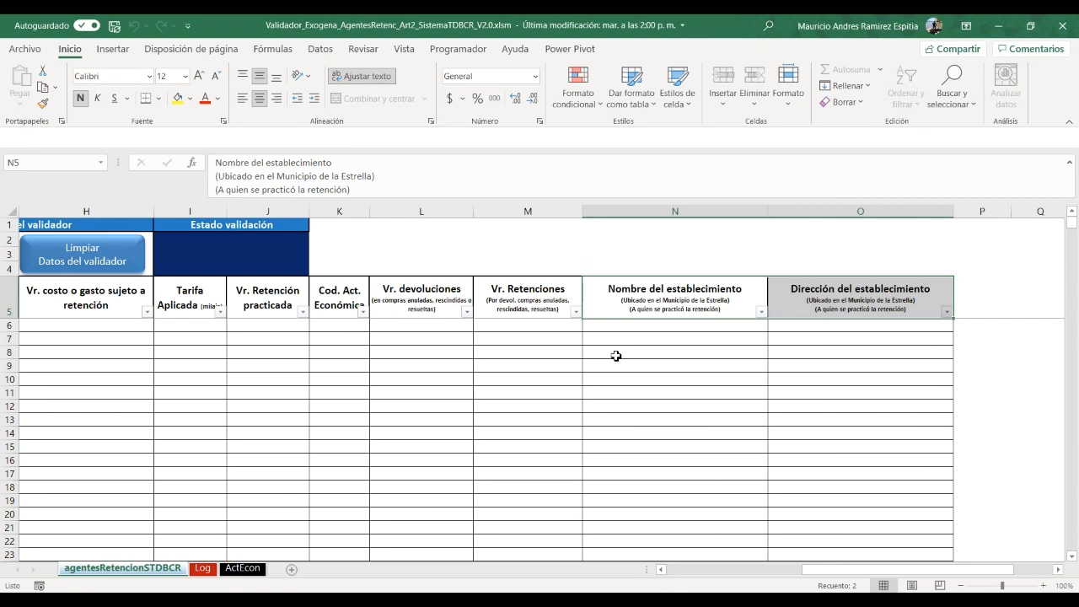
click(825, 307)
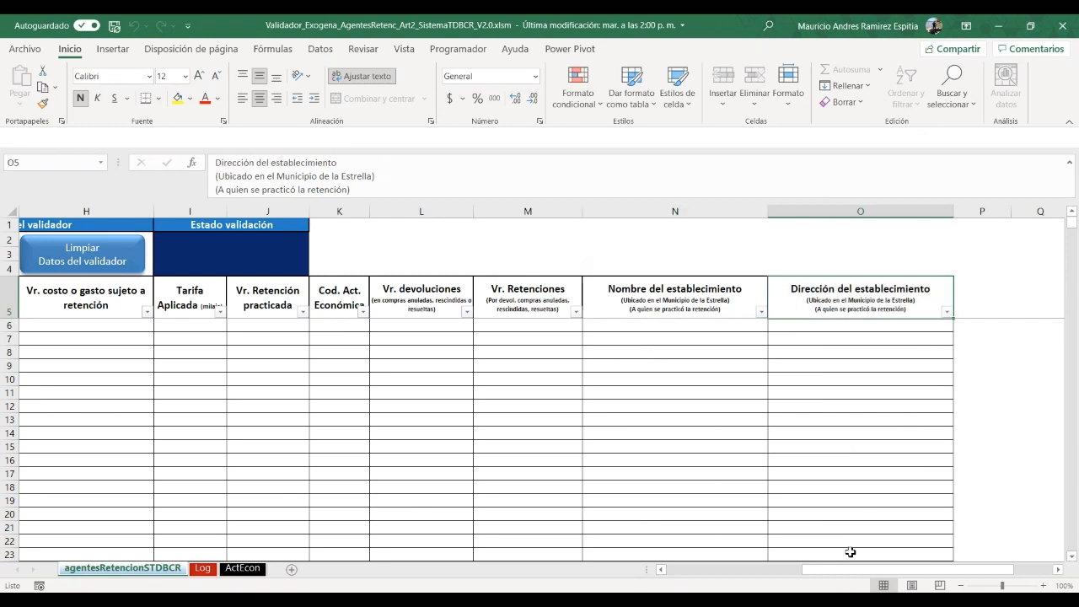
drag(824, 570, 605, 570)
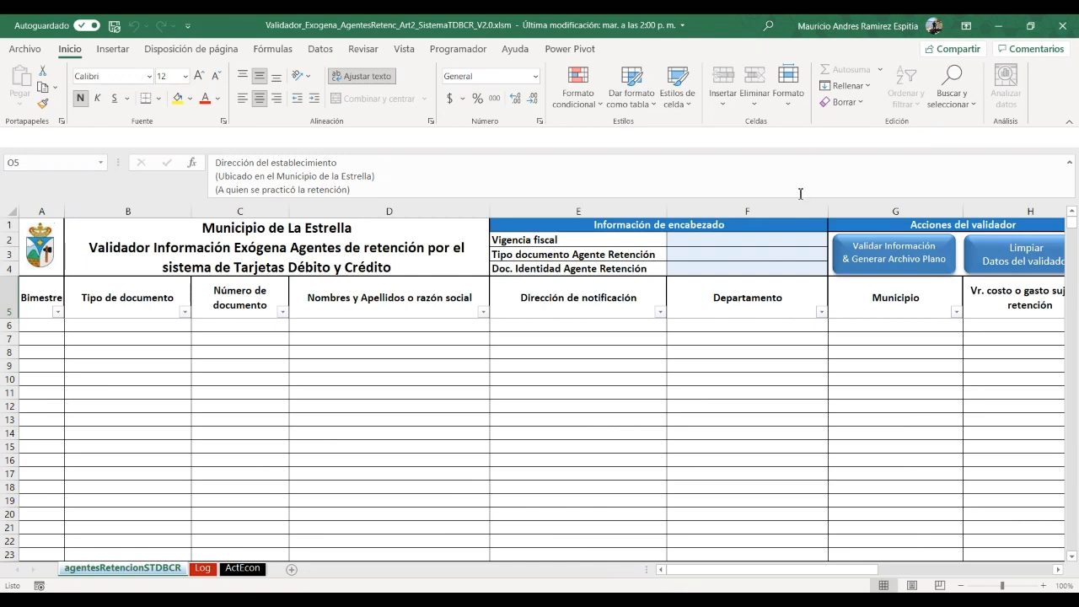
Set fiscal year 2020 in F2 and document type NIT in F3
click(820, 241)
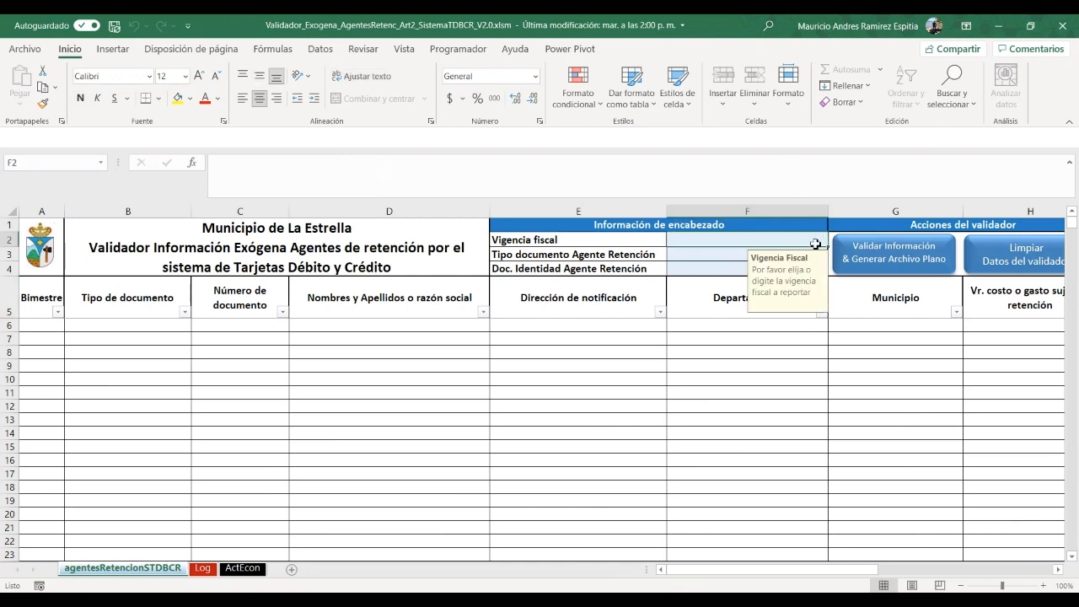
text(2020)
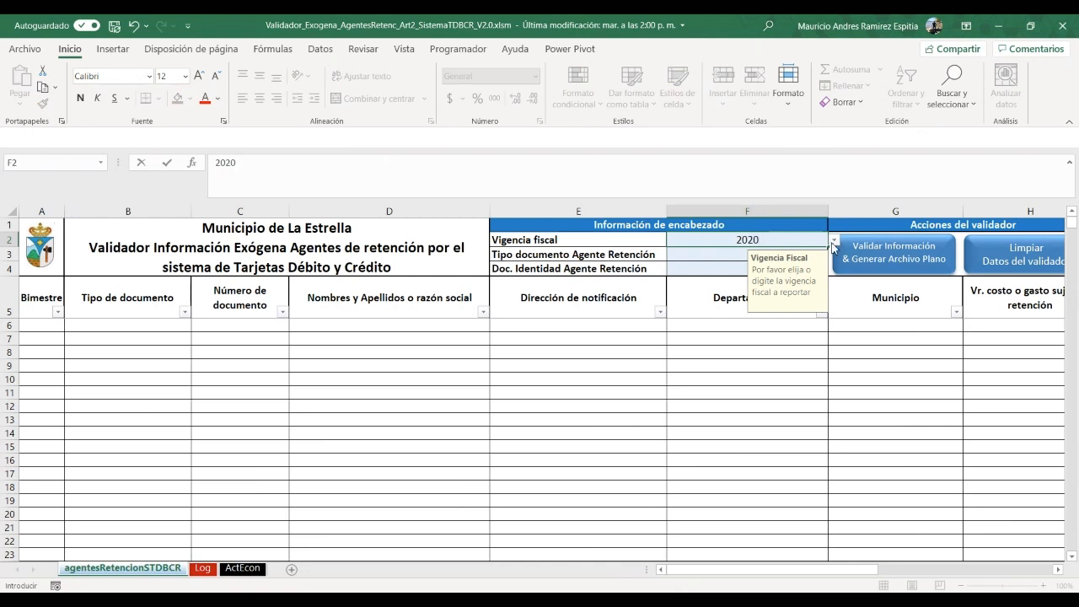
click(835, 244)
click(734, 251)
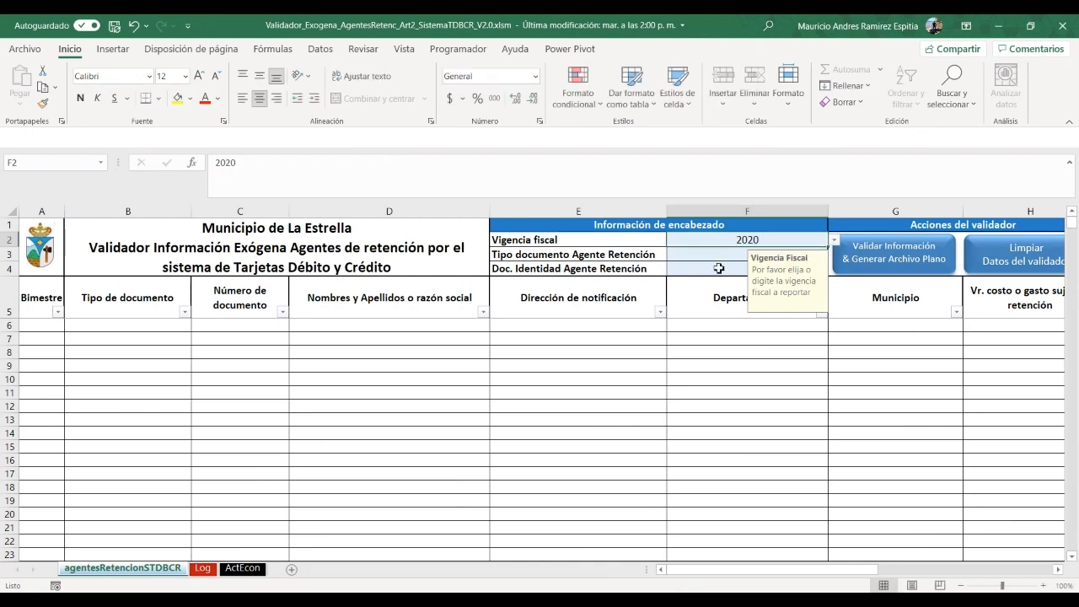
click(707, 257)
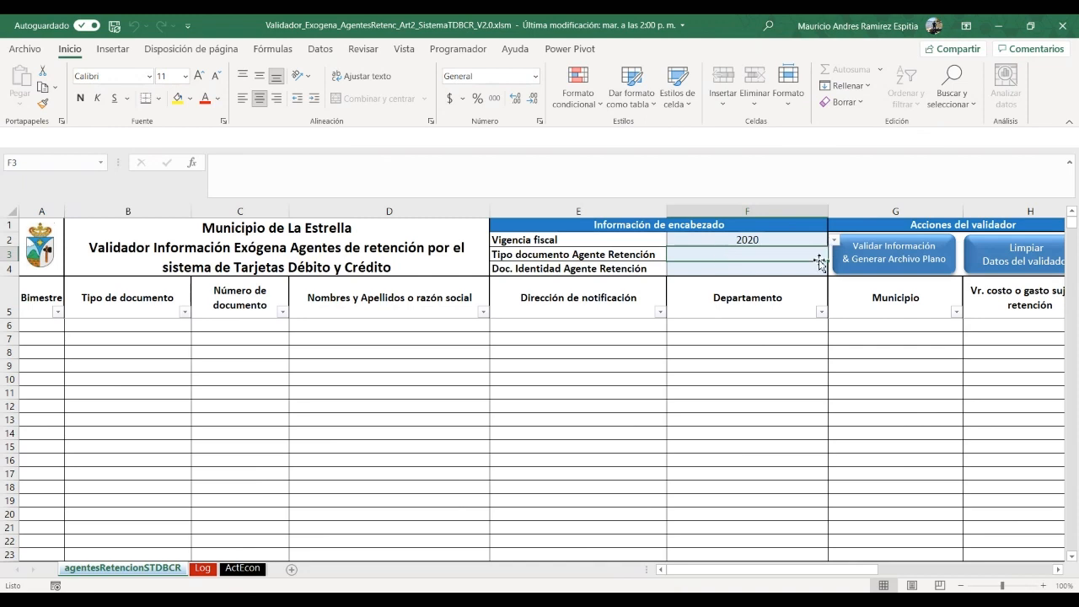
text(N)
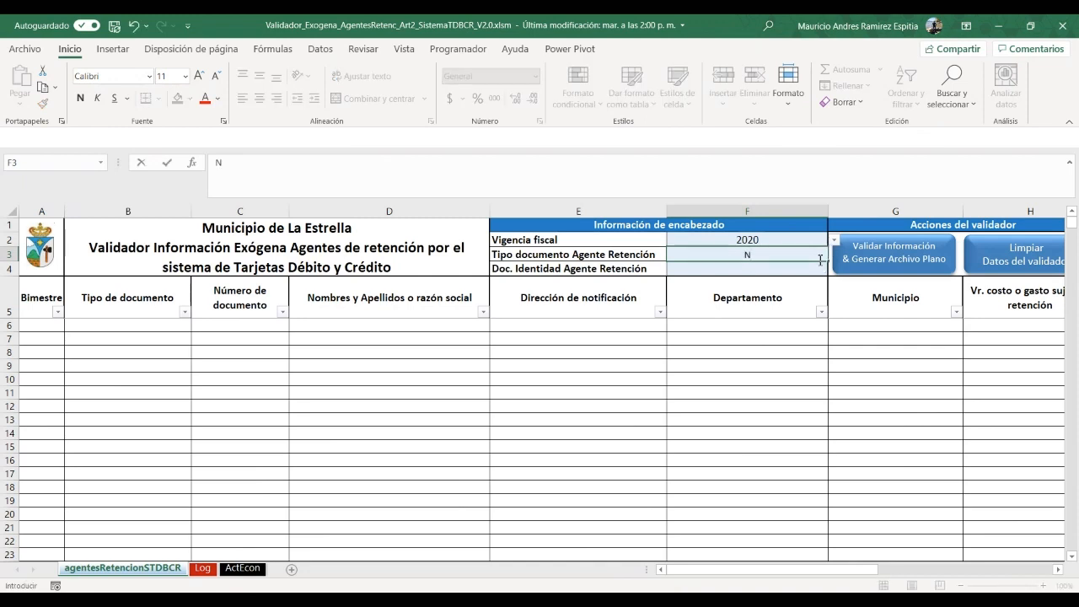
text(IT)
click(834, 255)
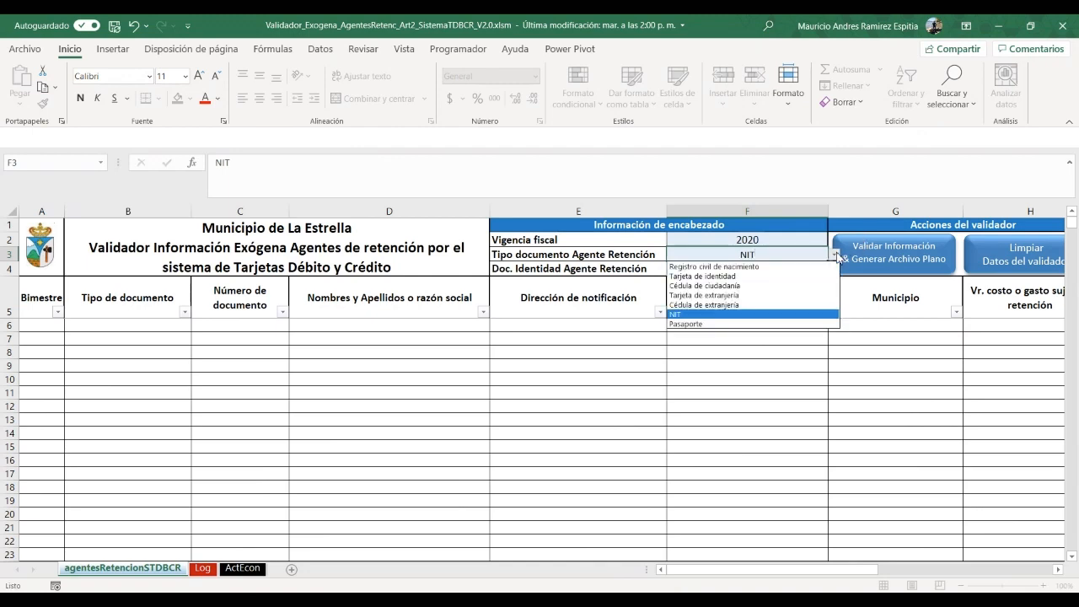
click(716, 314)
Enter the agent's identity number in F4 and bimester 1 in A6
click(736, 269)
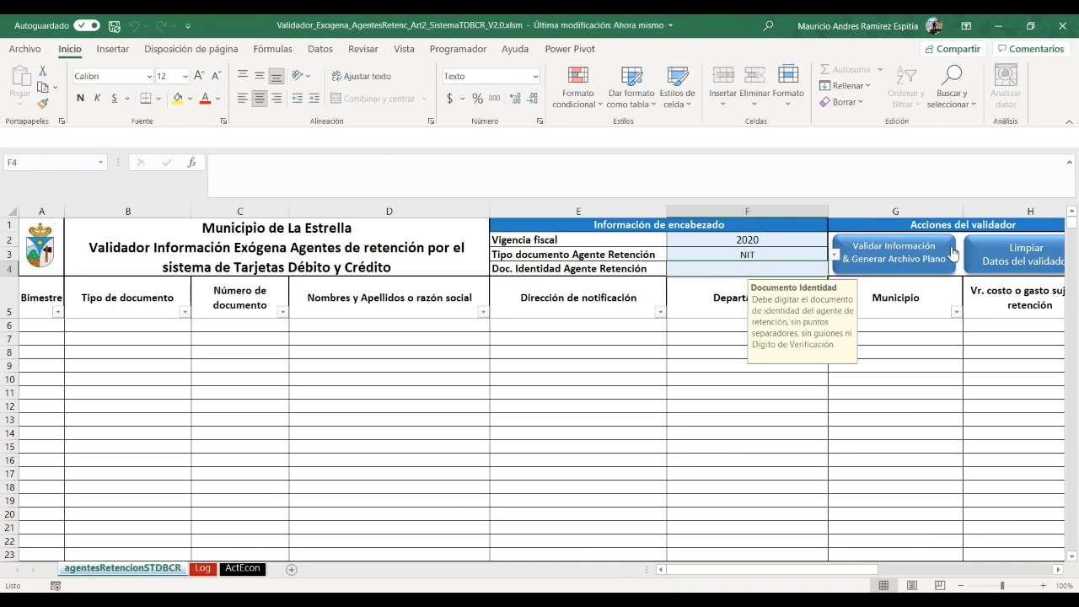
text(800)
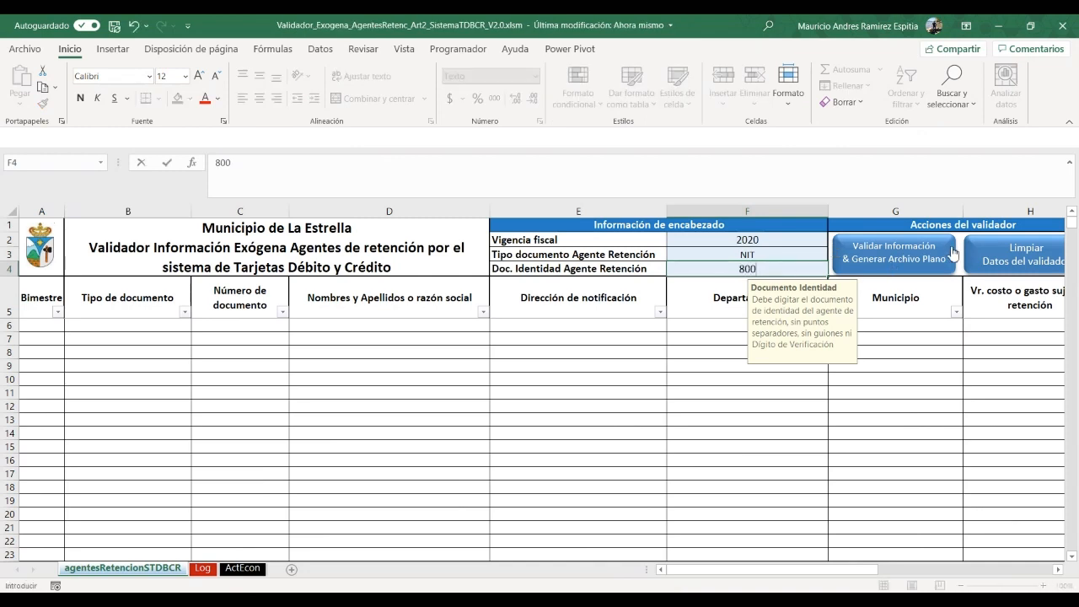
text(800800)
key(Return)
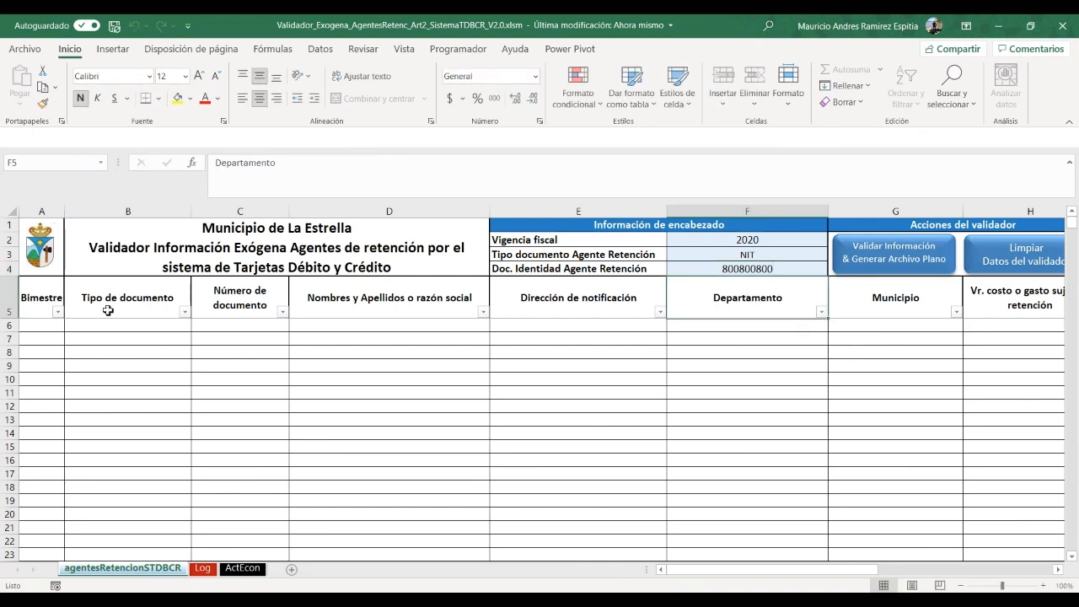
click(41, 329)
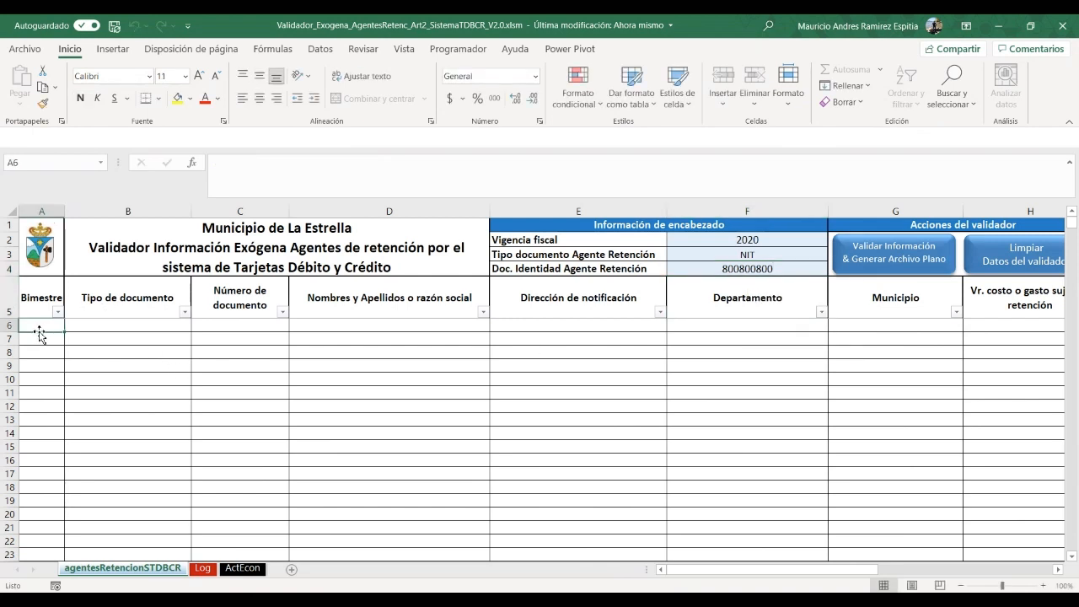
text(1)
key(Tab)
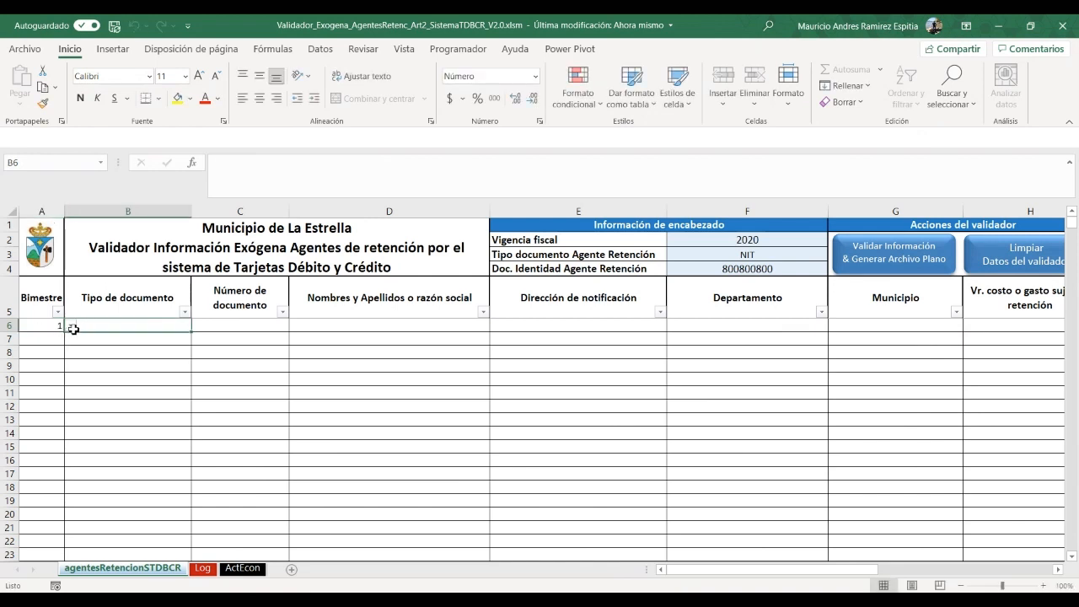
Set row 6's document type to NIT and enter the third party's document number
click(52, 326)
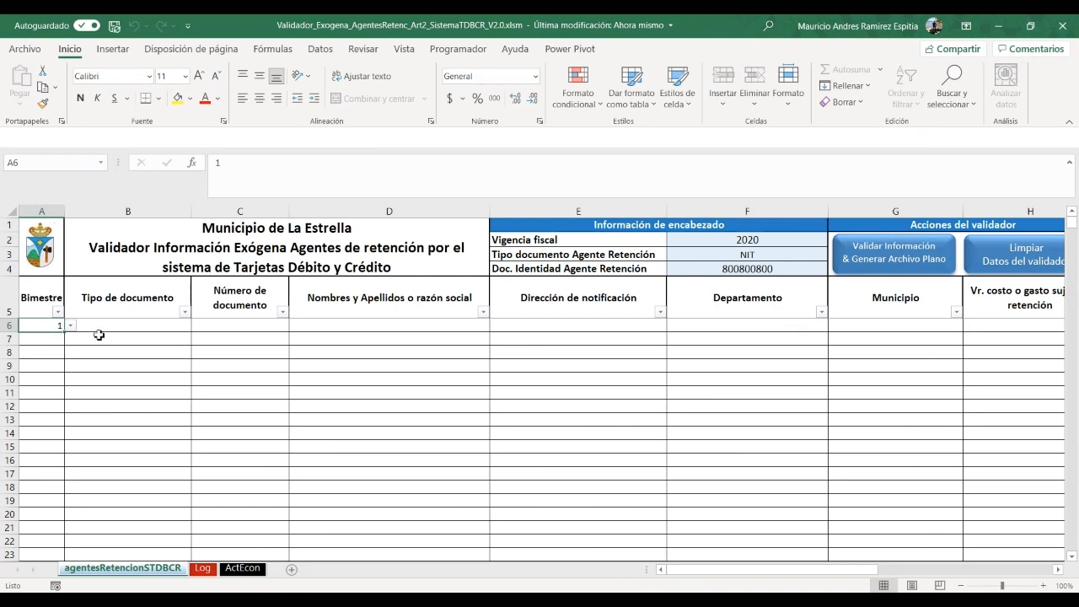
click(140, 315)
click(138, 326)
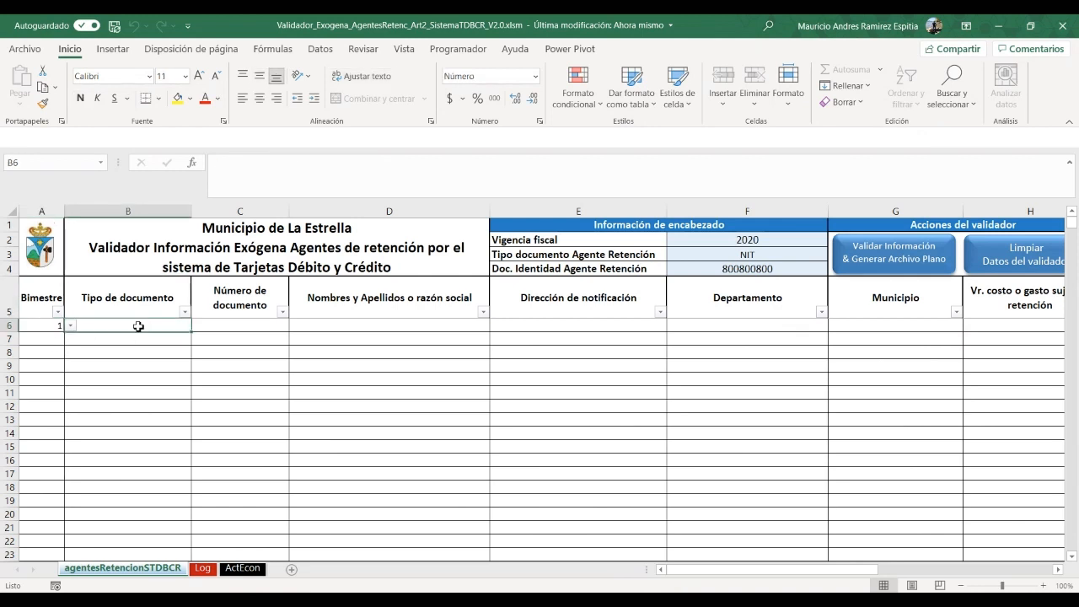
text(N)
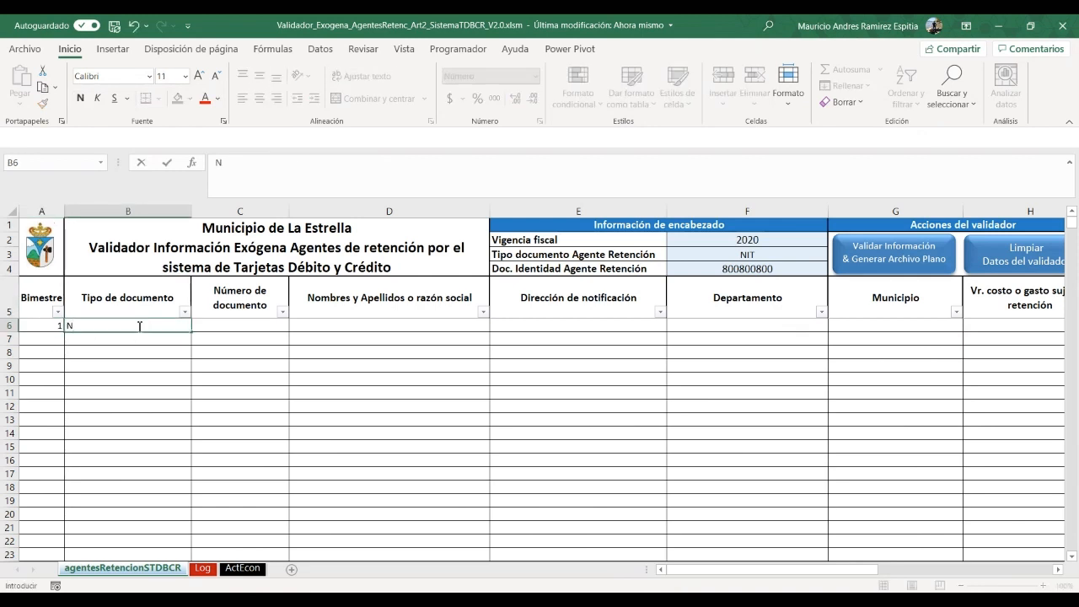
text(IT)
click(199, 327)
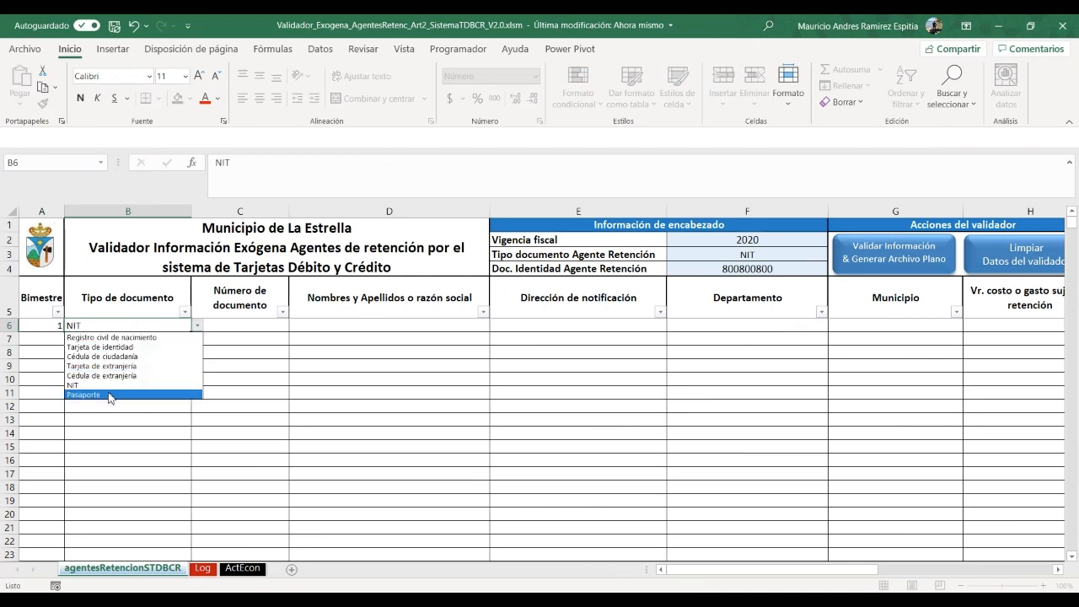
key(Escape)
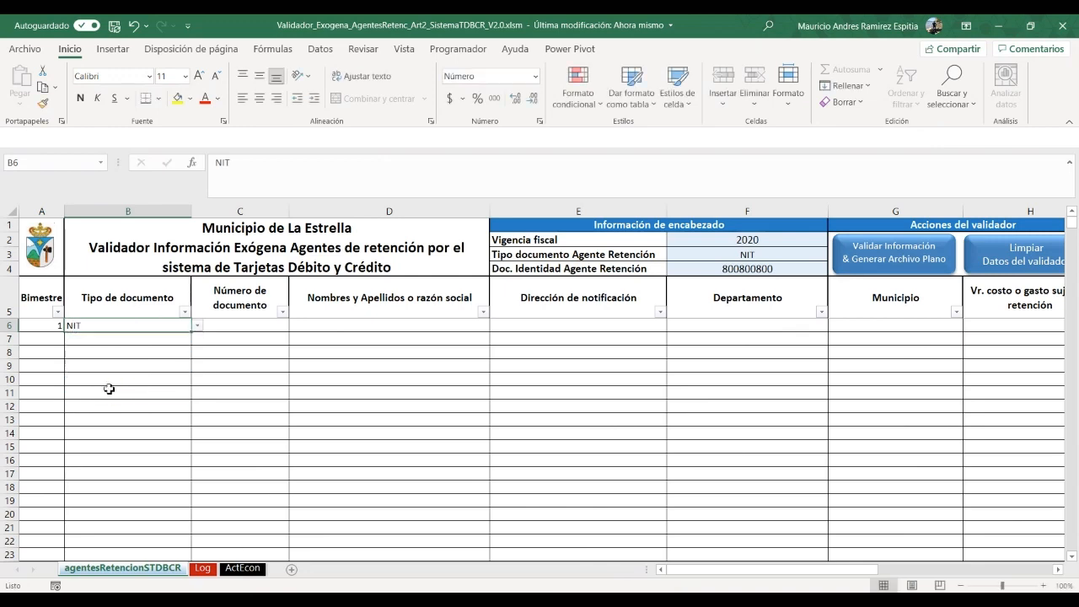
click(230, 328)
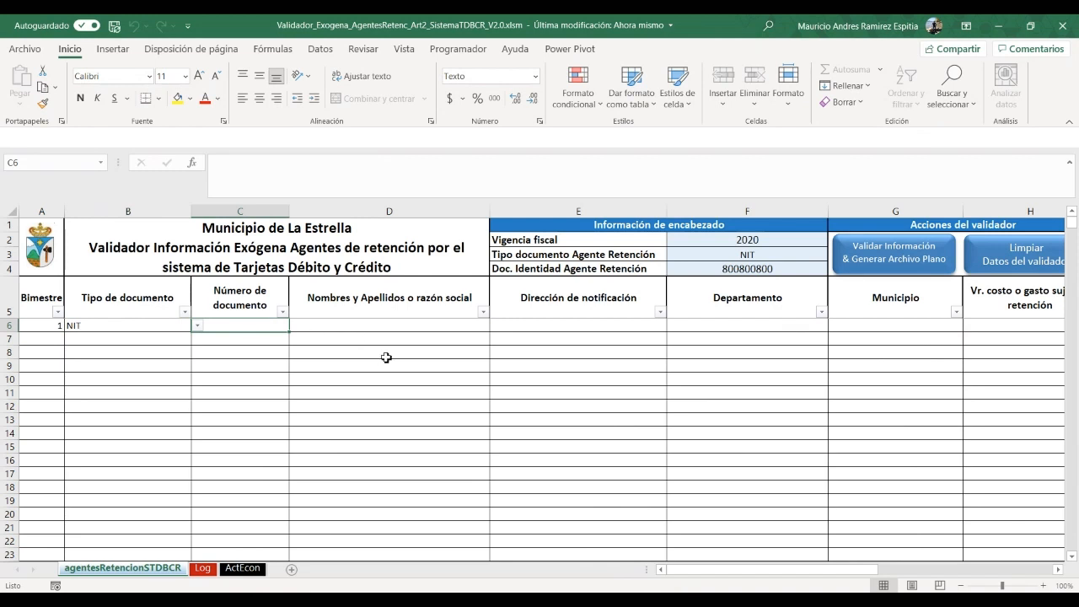
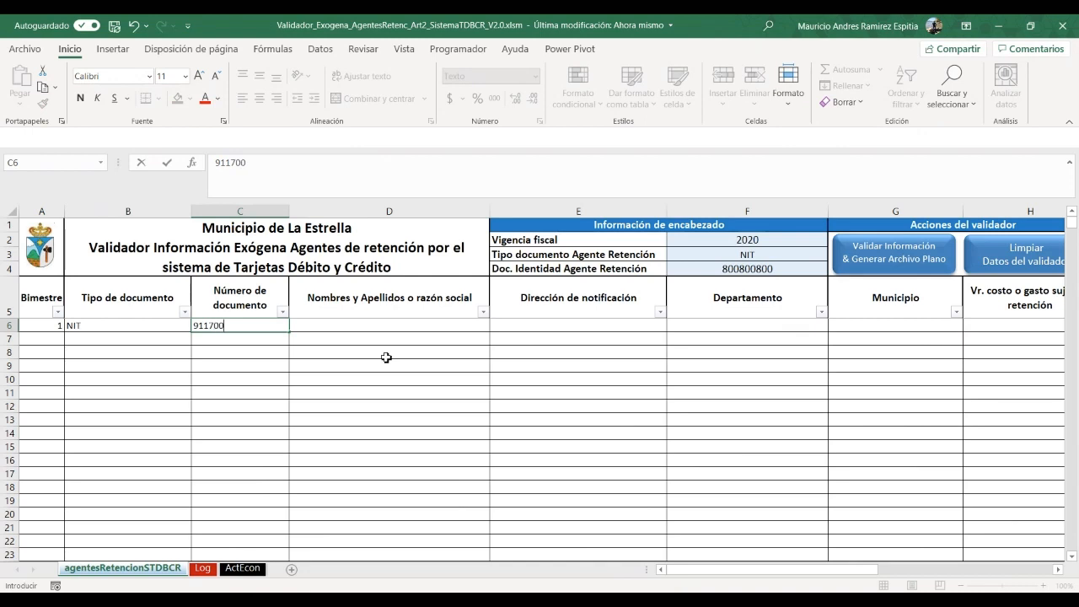
key(Tab)
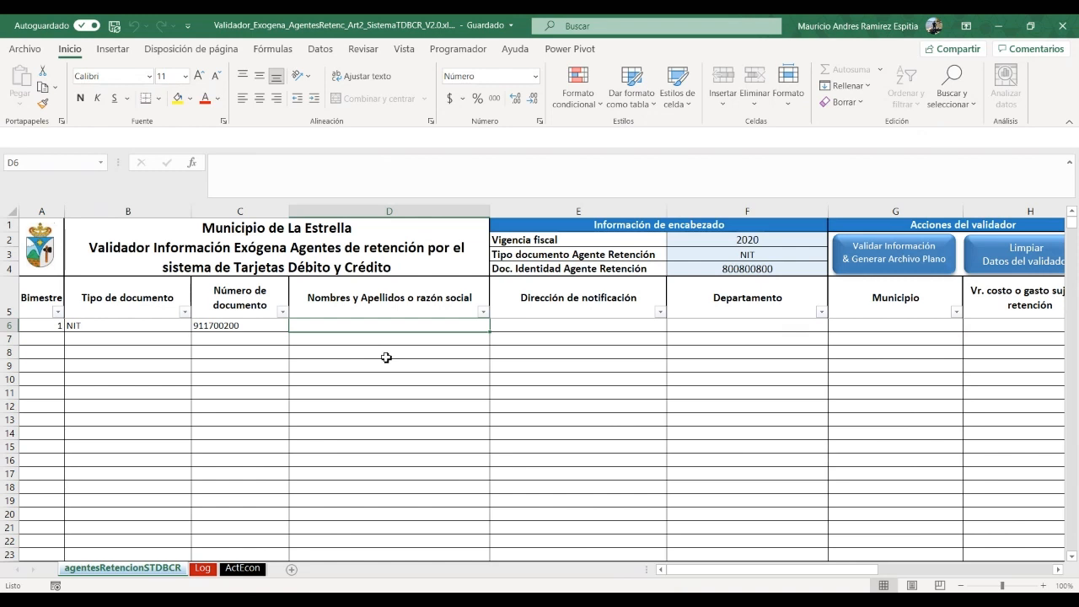
text(COMES)
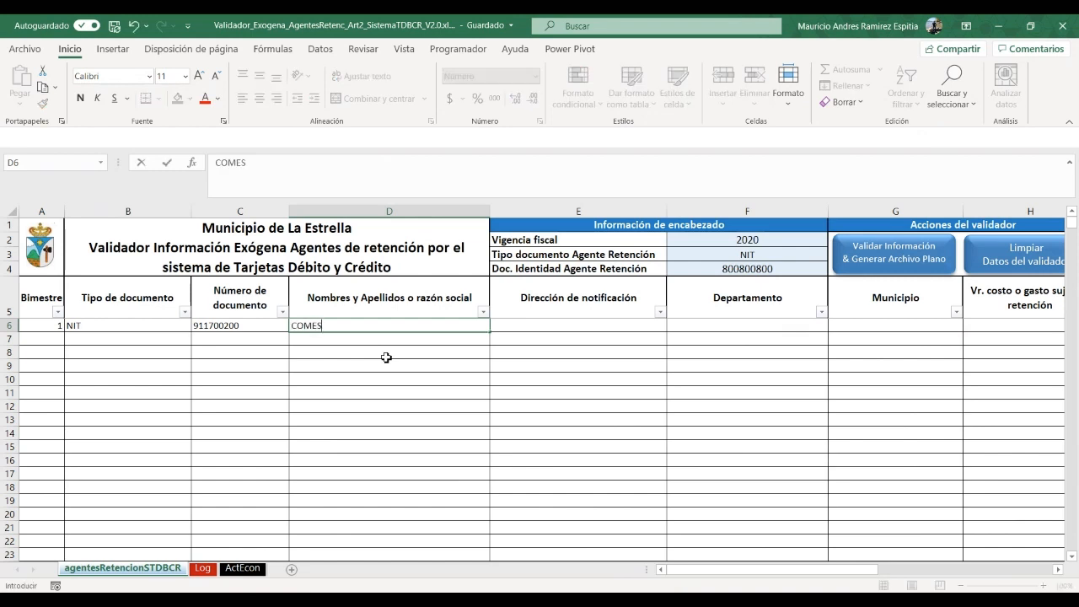
text(TIBLES DE COLOM)
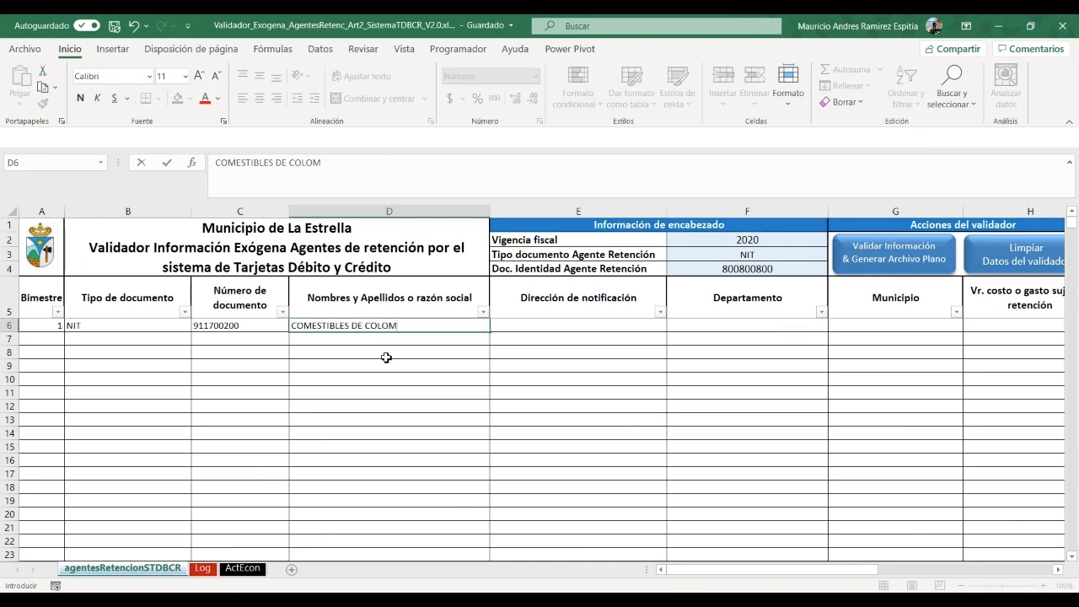
text(BIA S.A.)
key(Tab)
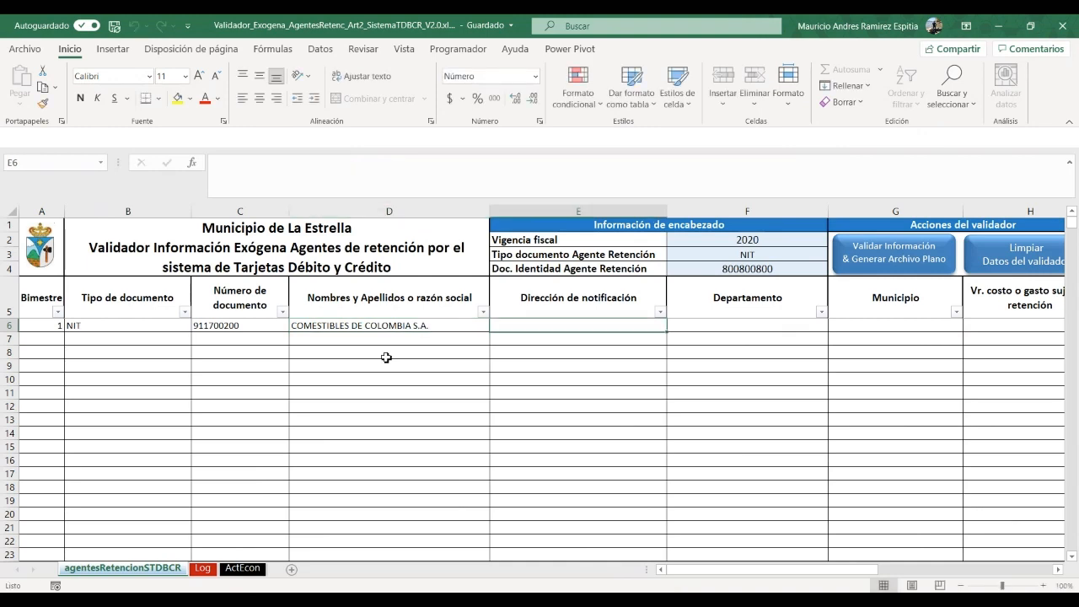
text(CR 52)
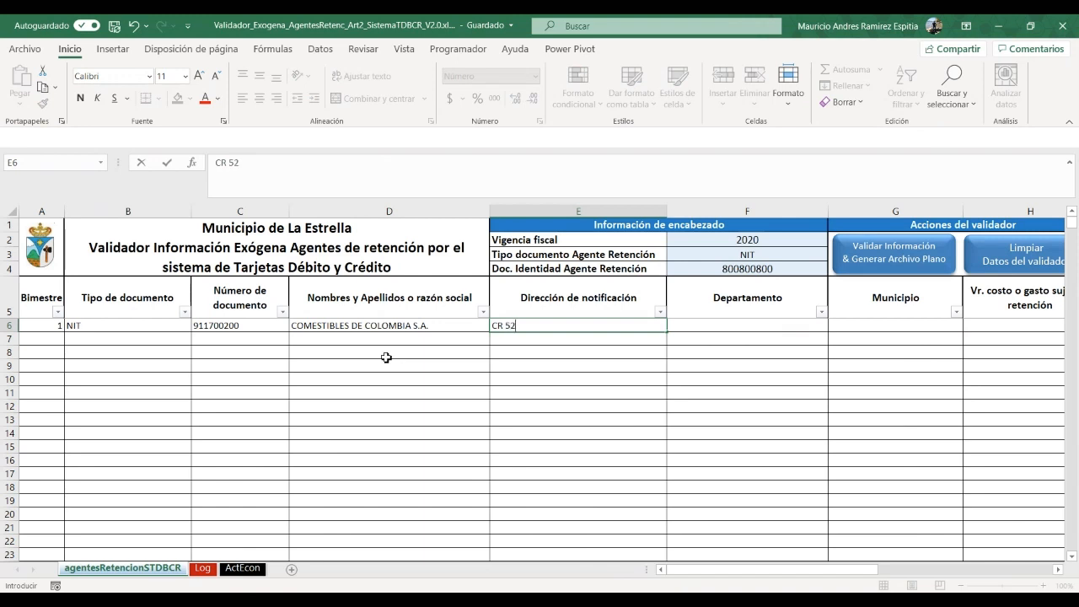
key(Tab)
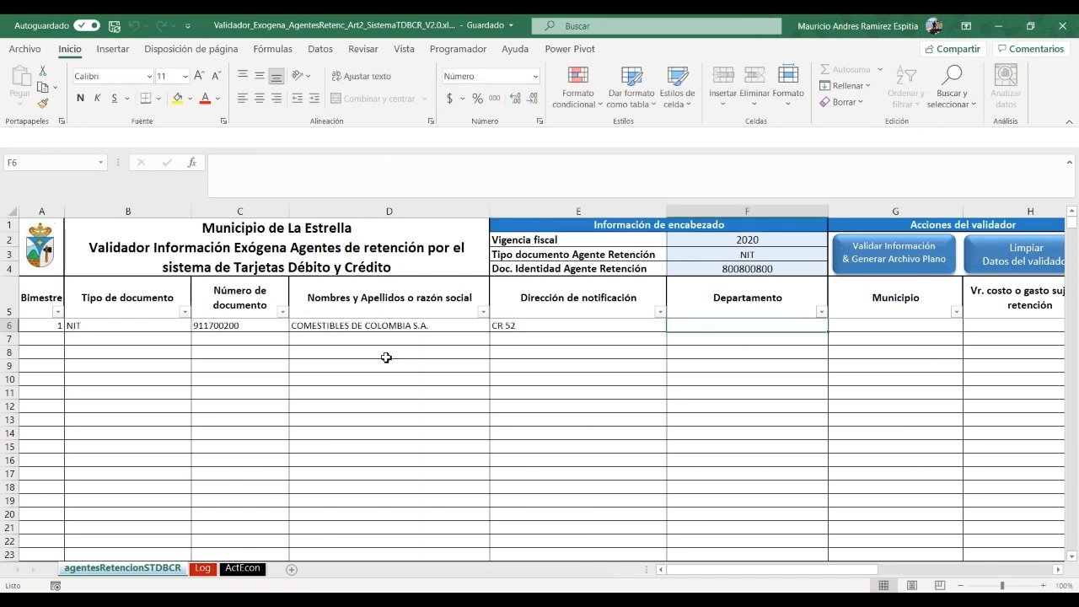
click(506, 324)
click(282, 166)
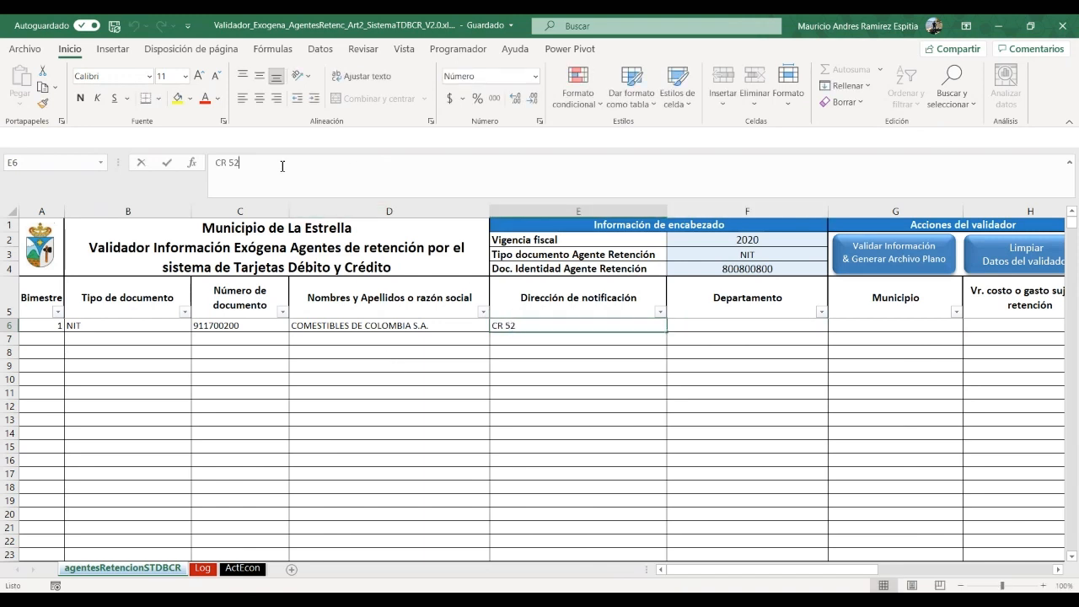
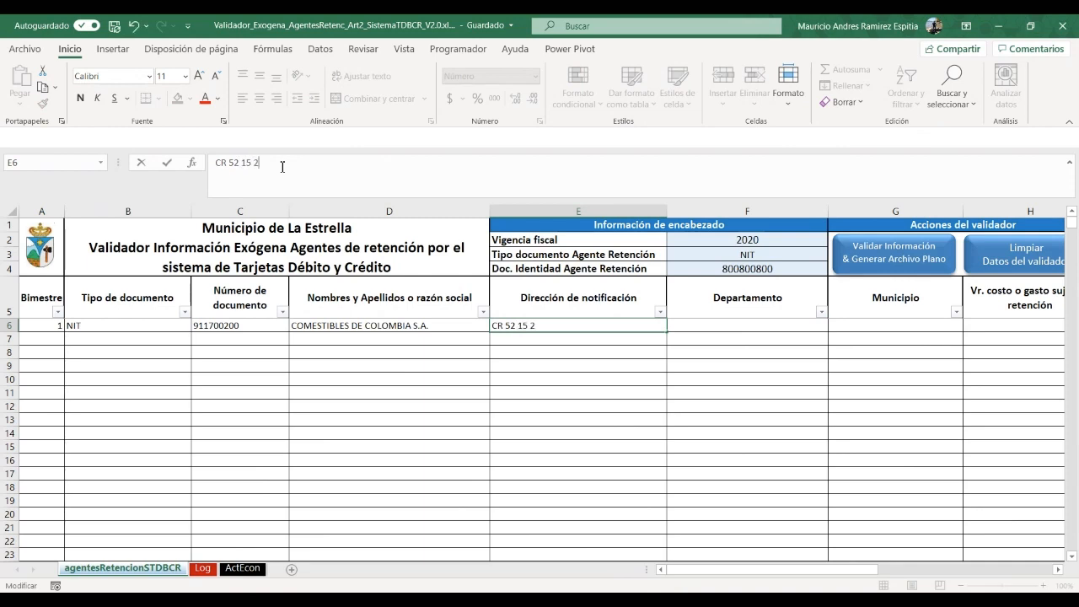
key(Return)
key(Up)
key(Right)
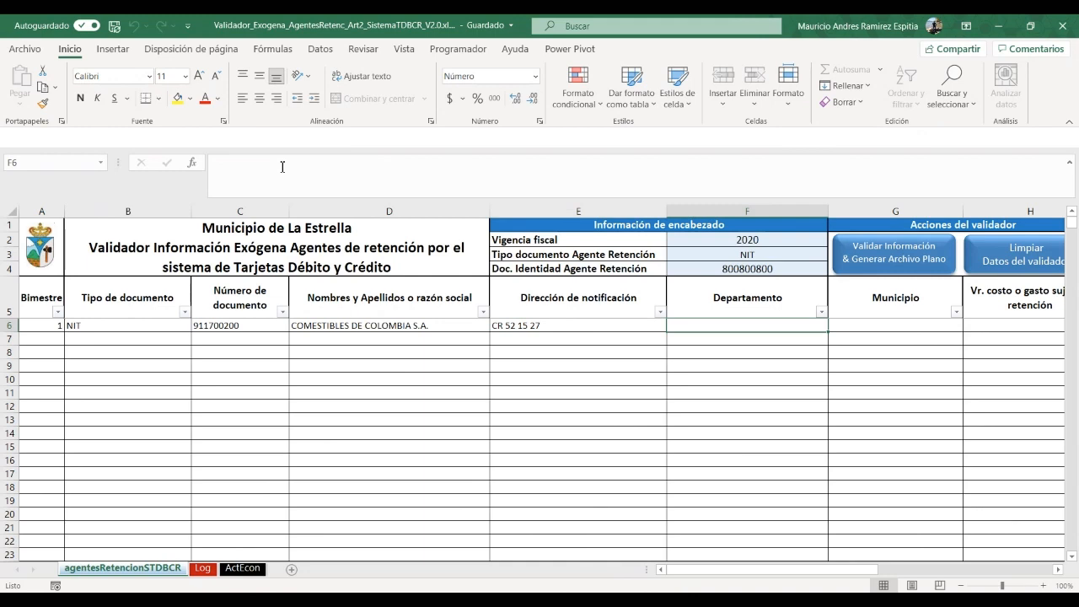
text(AN)
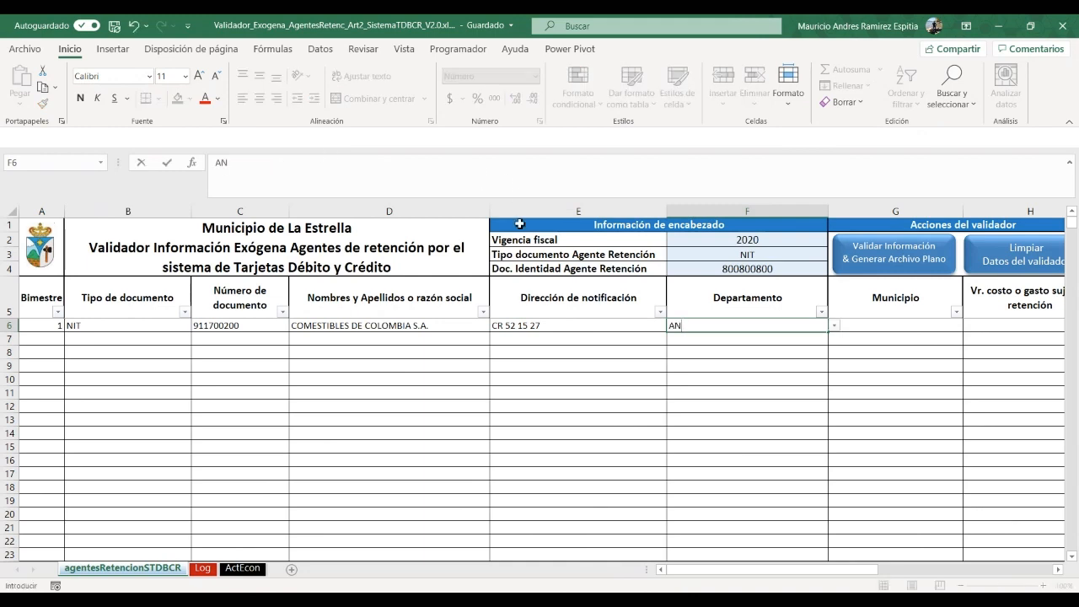
Clear the invalid department entry and choose ANTIOQUIA from F6's list
click(835, 329)
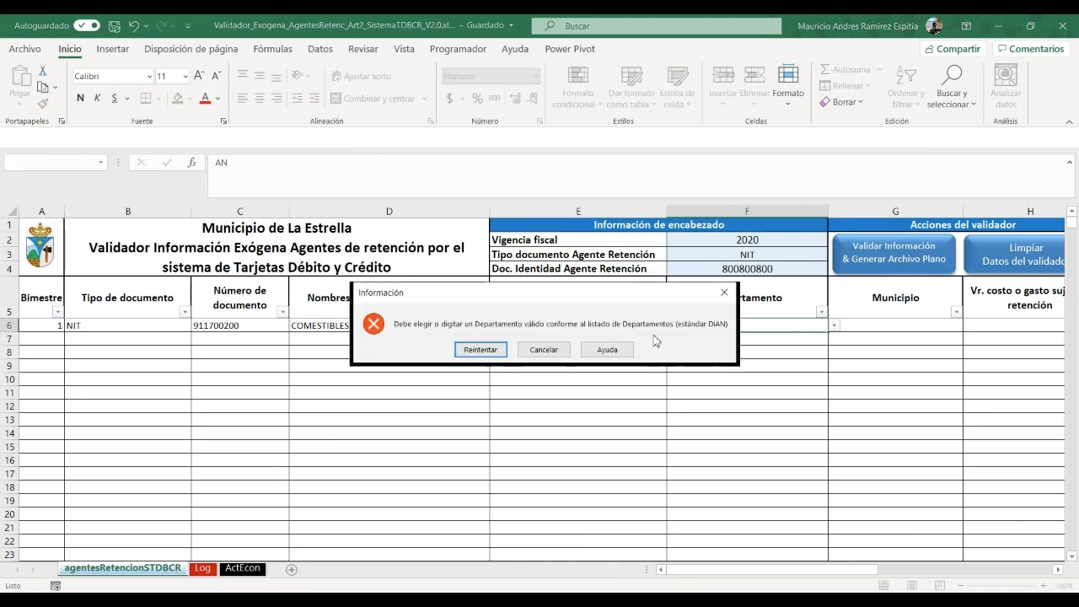
click(480, 350)
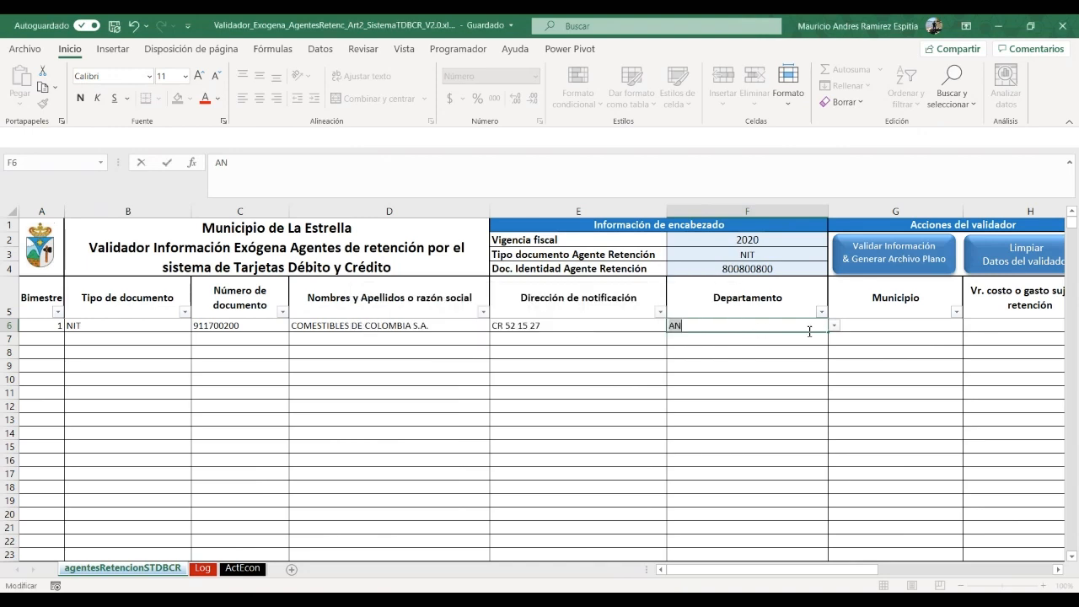
key(BackSpace)
key(BackSpace)
click(834, 326)
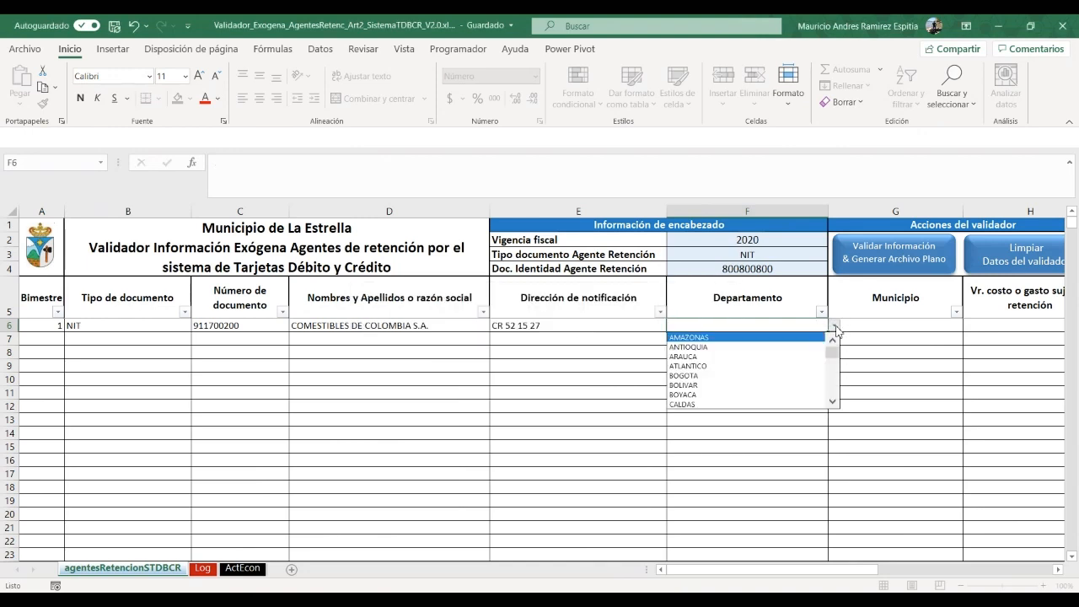
click(734, 346)
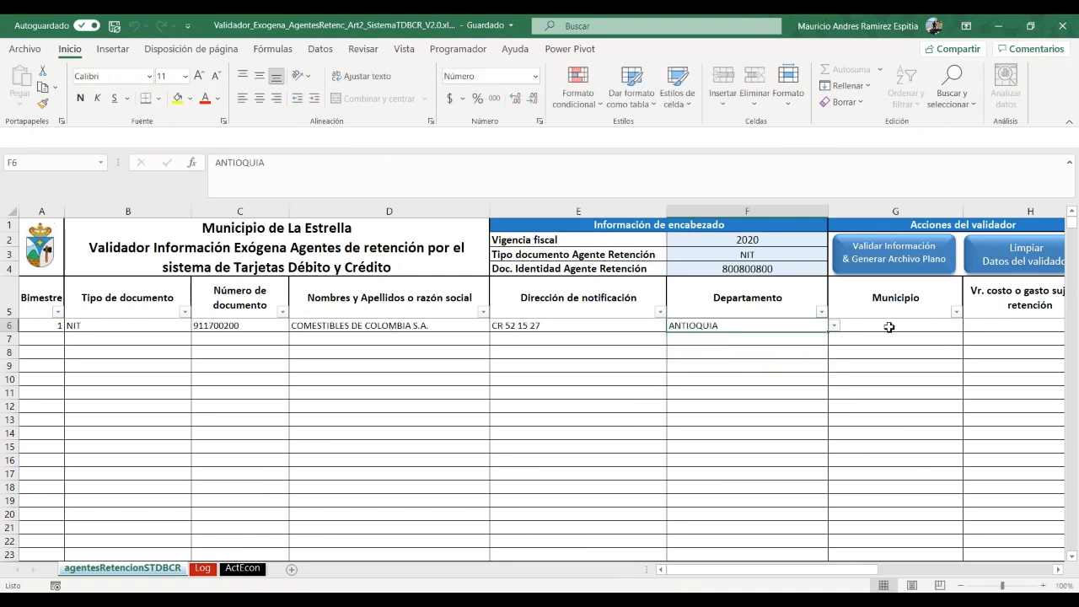
Choose LA ESTRELLA as the municipality in G6
click(889, 327)
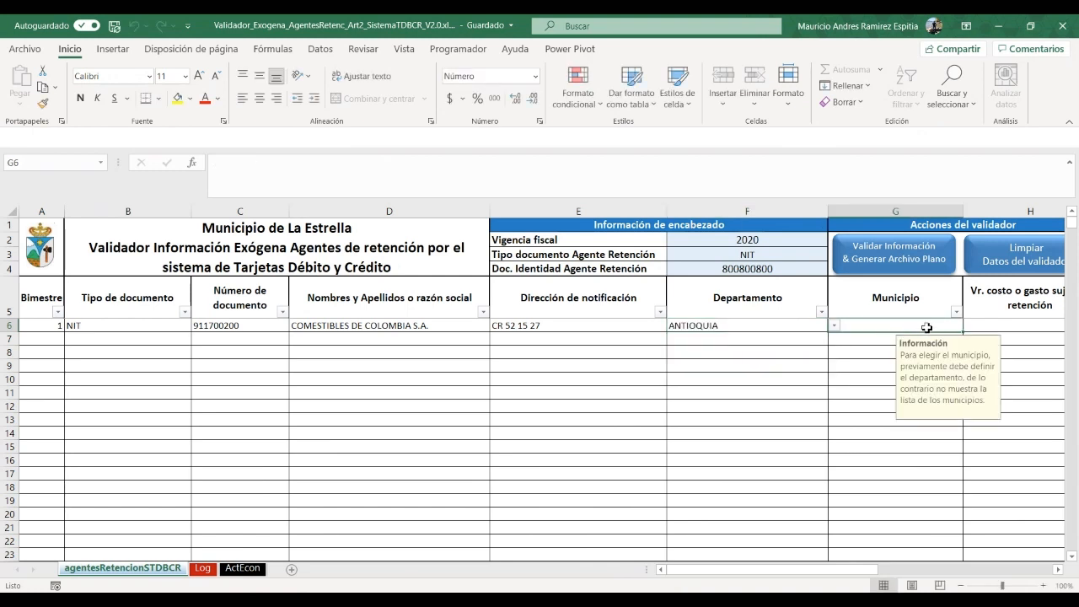
text(L)
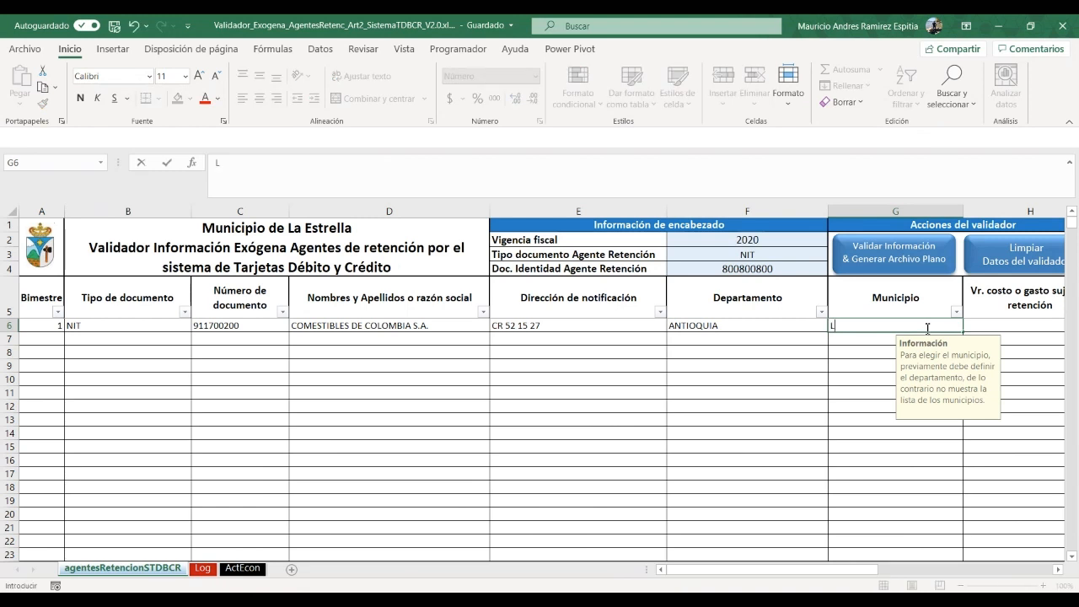
key(Escape)
click(969, 326)
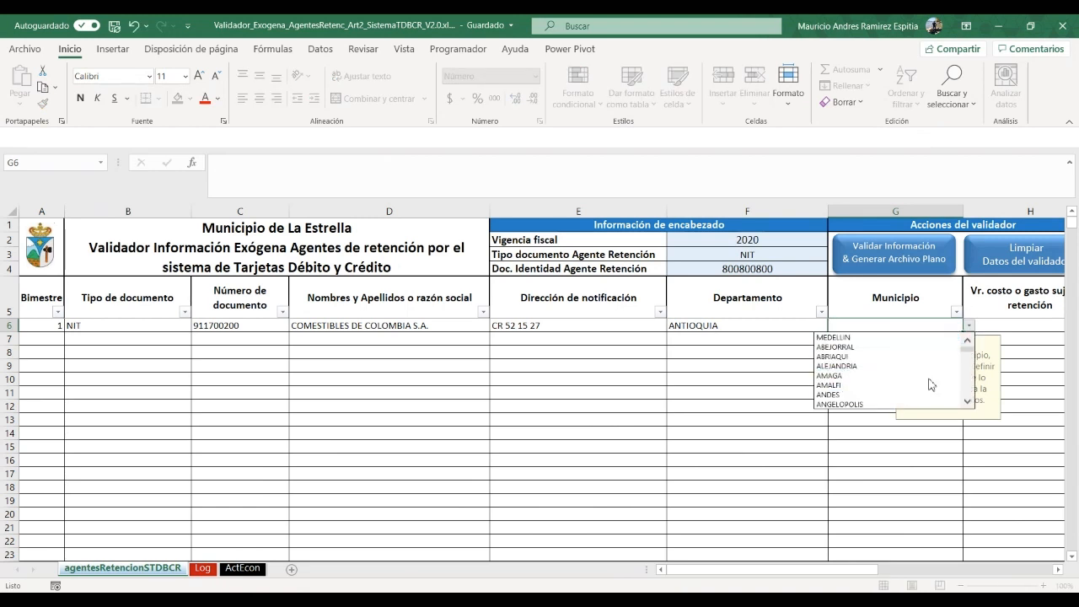
scroll(967, 364, down, 1)
mouse_move(966, 360)
mouse_down()
mouse_move(963, 380)
mouse_move(962, 370)
mouse_up()
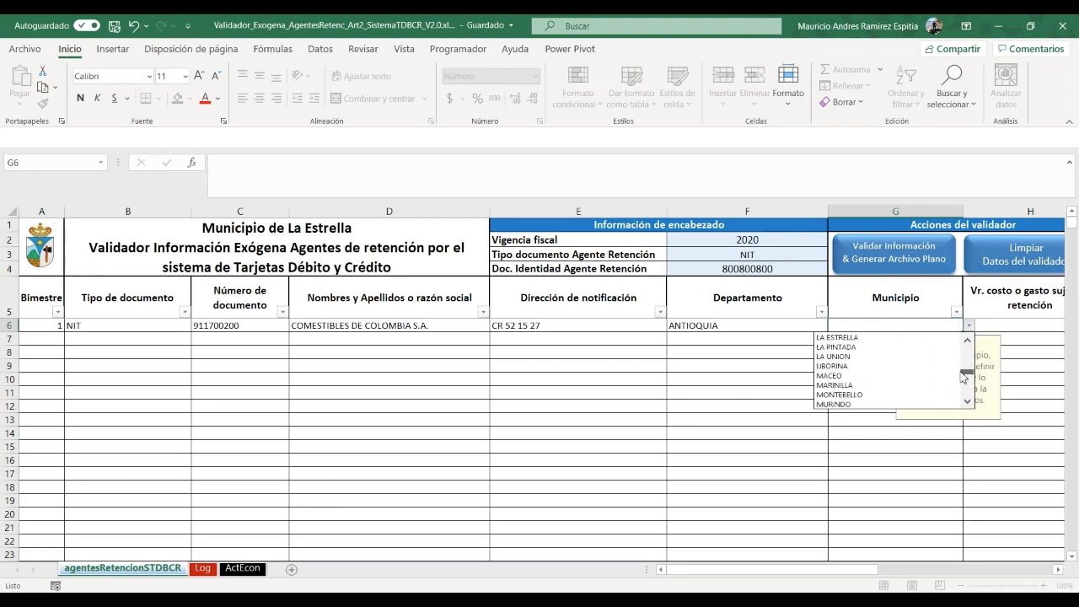
click(848, 337)
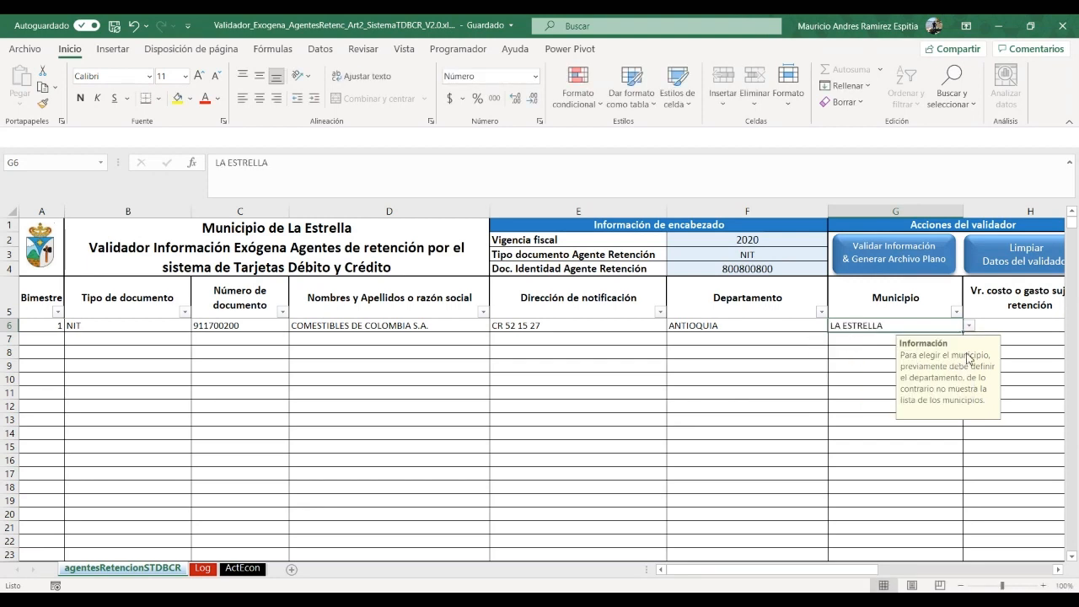
click(999, 324)
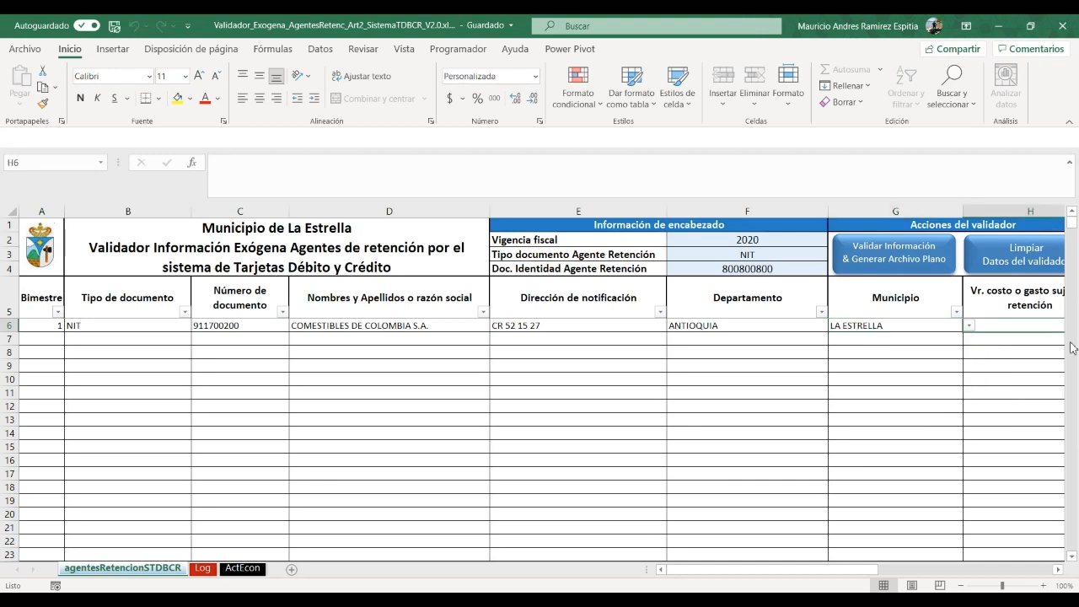
Enter cost value 1000000, rate 2 and retention 20000 in row 6
key(Right)
key(Left)
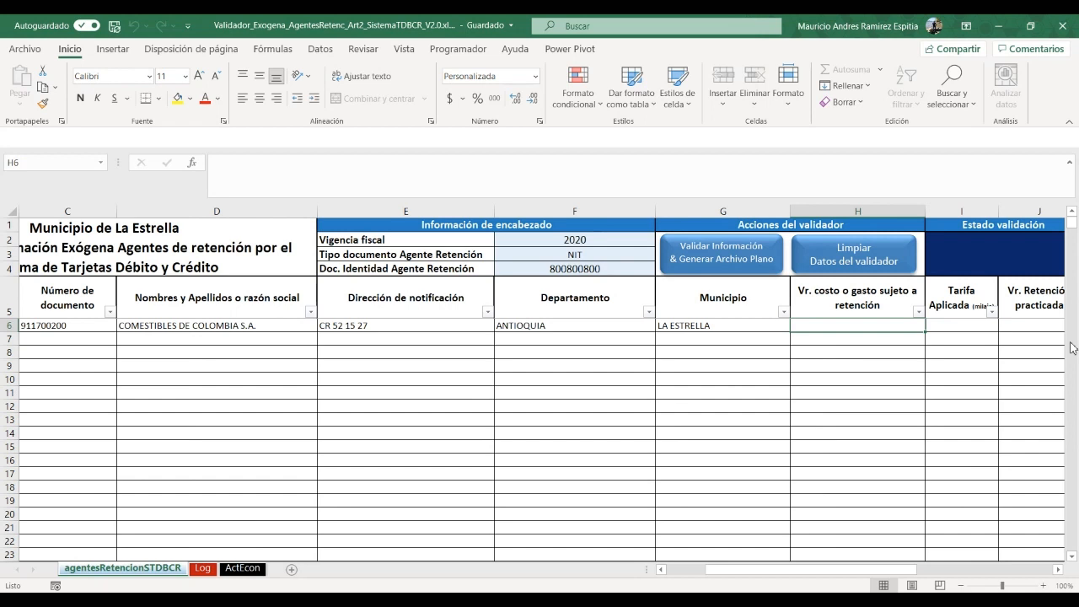
text(1000000)
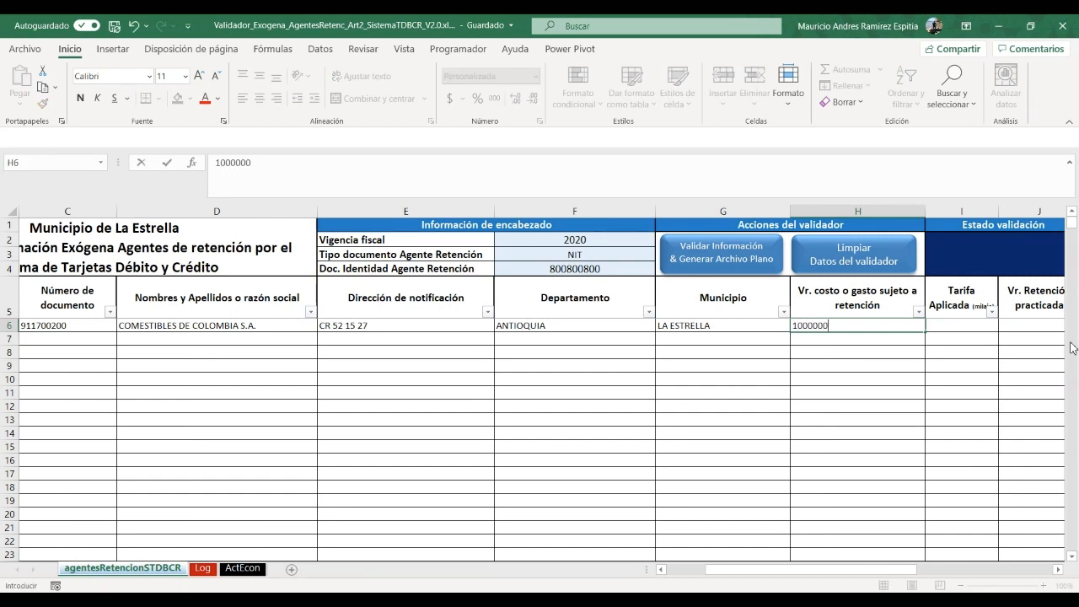
key(Tab)
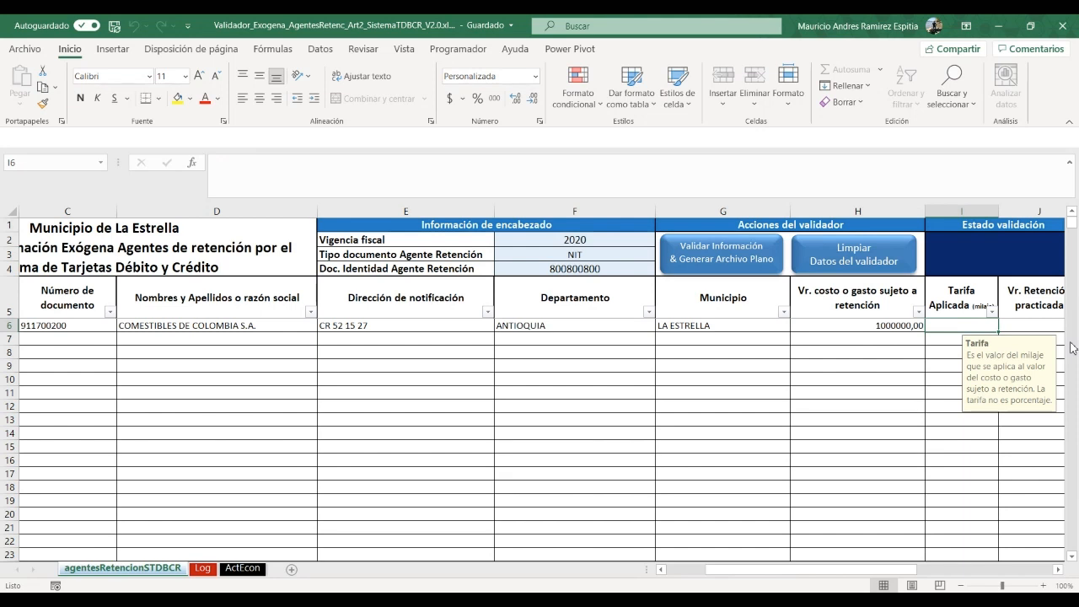
text(2)
key(Tab)
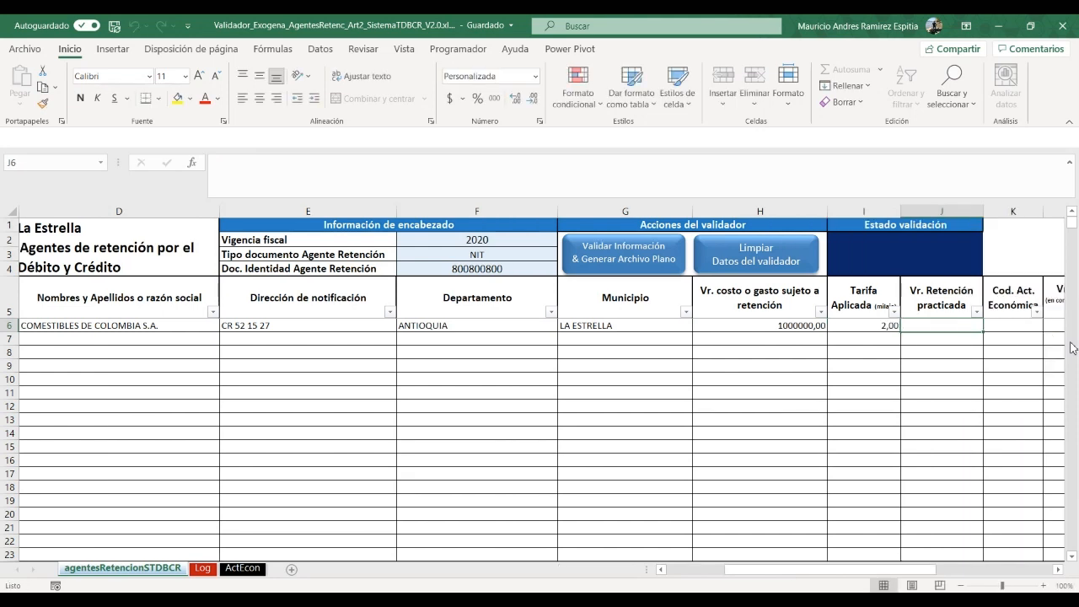
text(20000)
key(Tab)
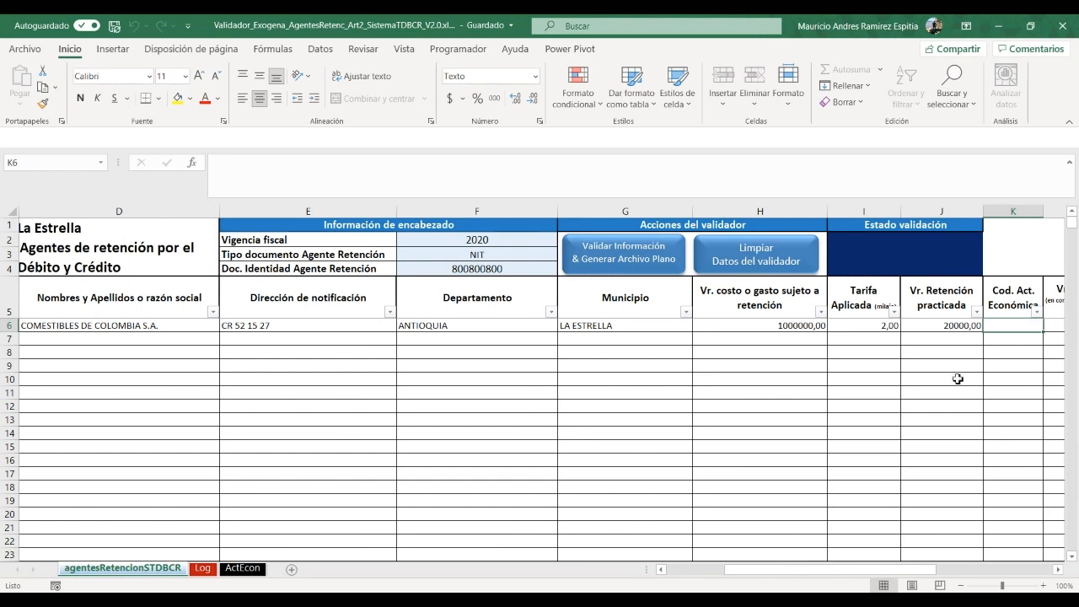
key(alt+Tab)
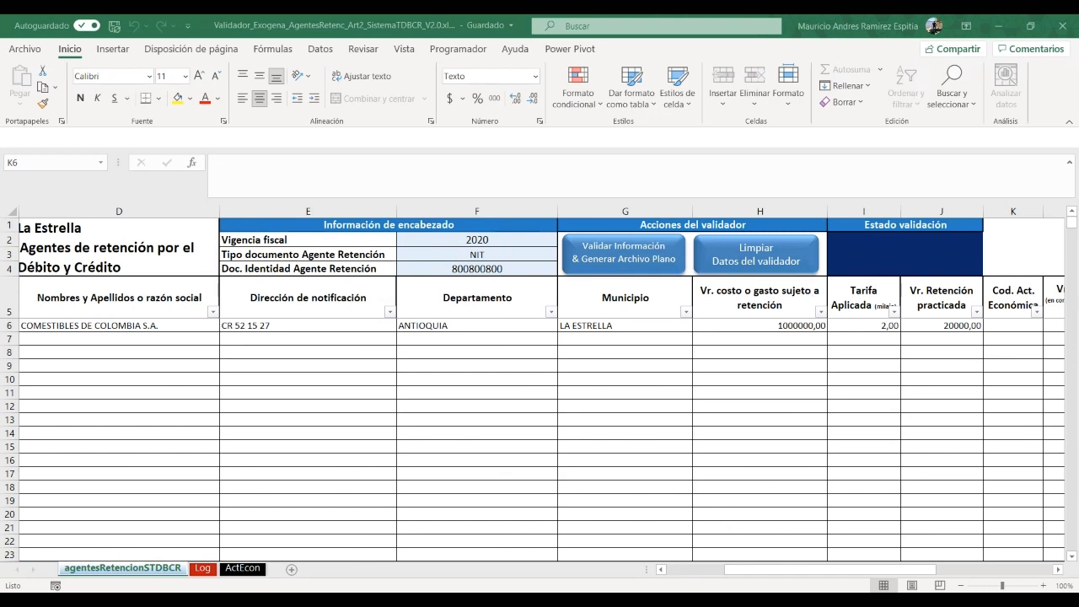
Consult the ActEcon sheet and pick economic activity code 153 for K6
click(486, 601)
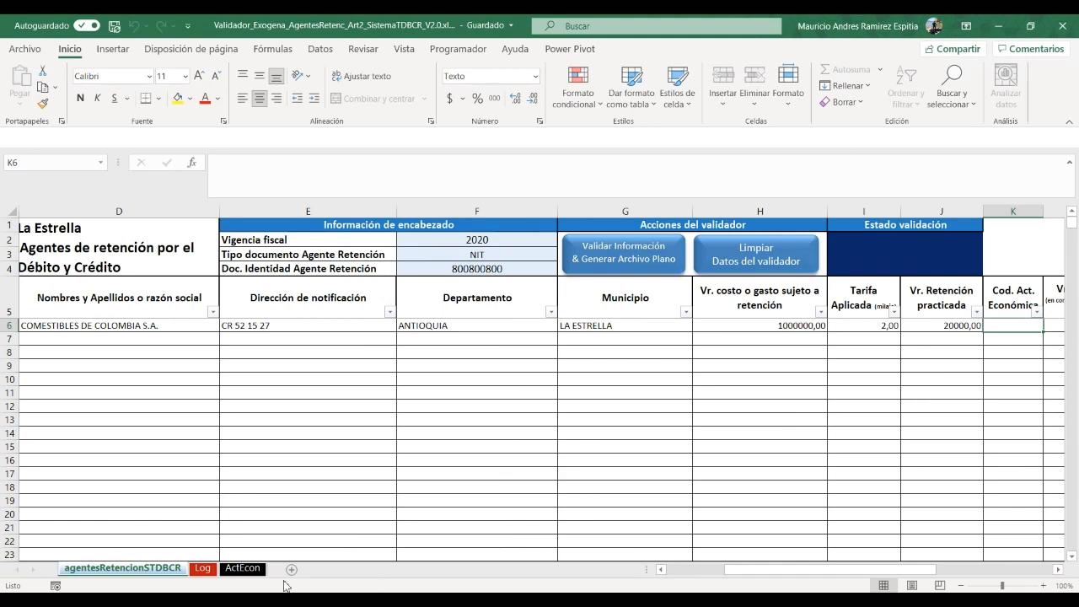
click(243, 569)
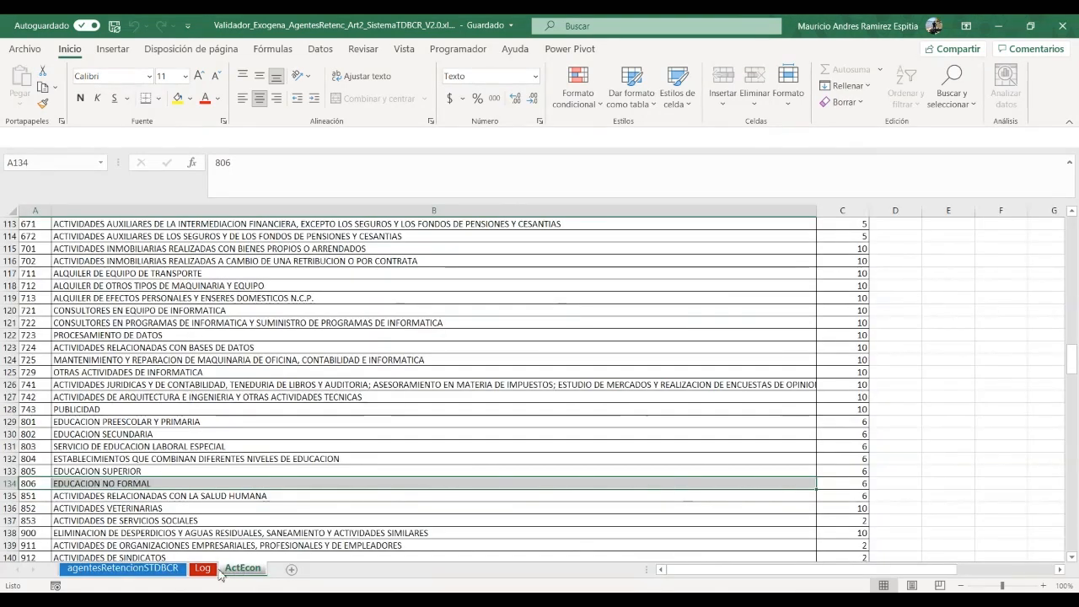
click(164, 569)
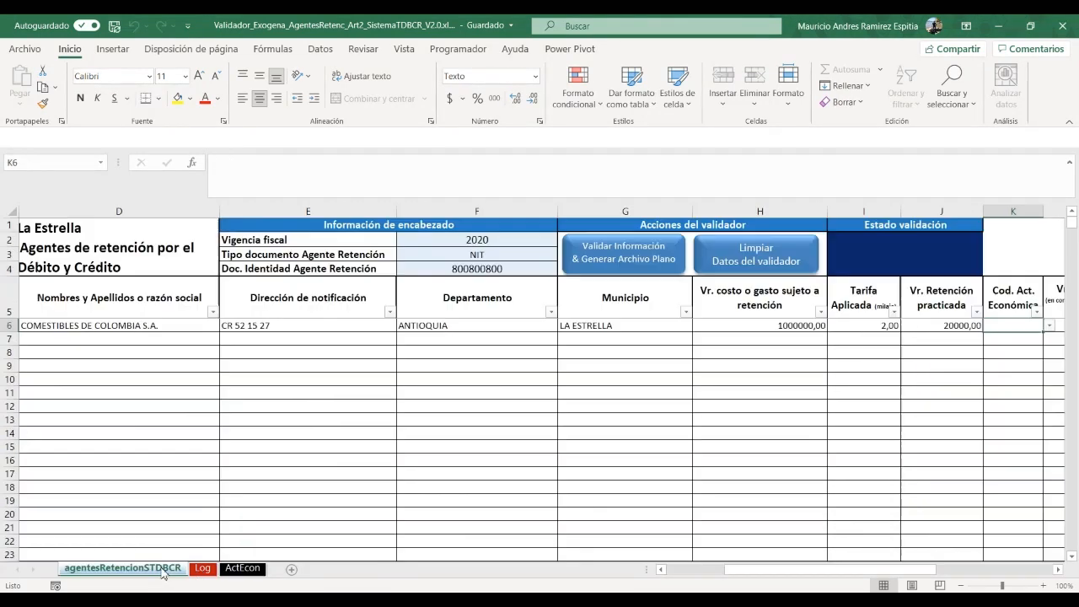
click(1050, 327)
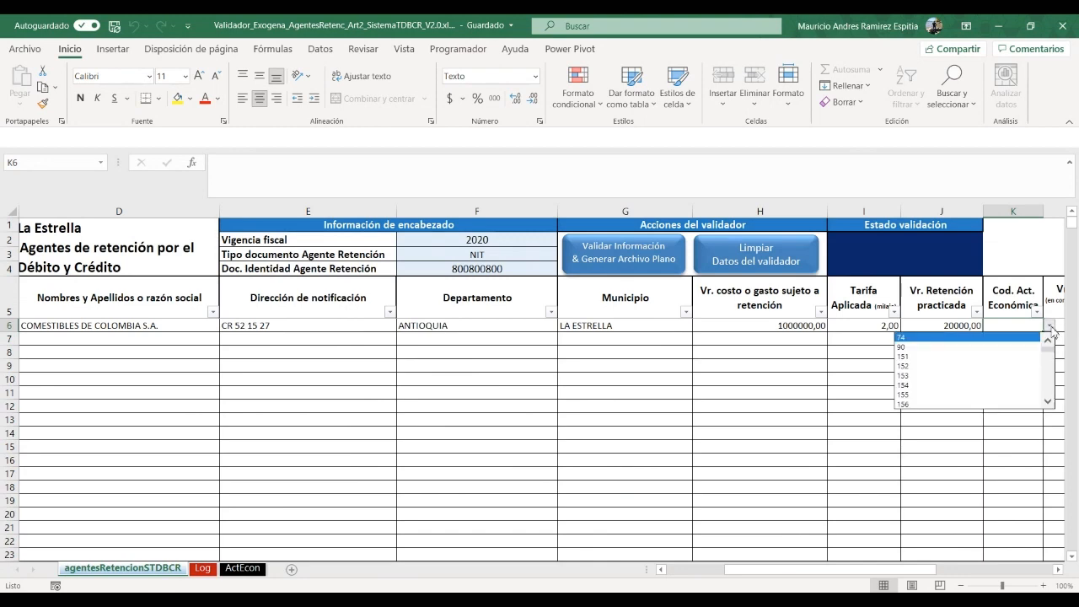
click(901, 375)
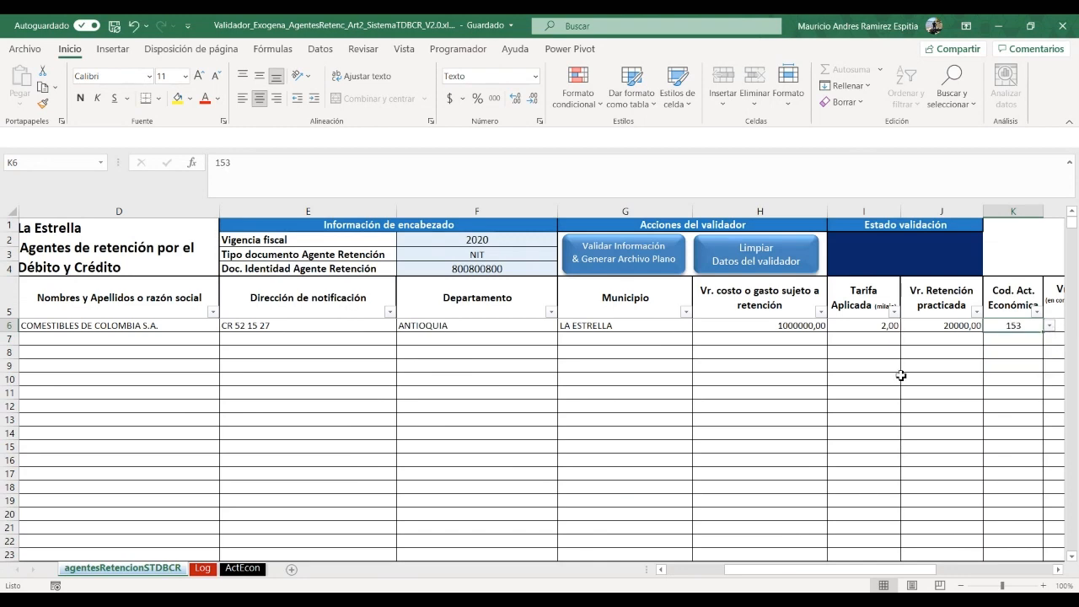
Enter 0 for Vr. devoluciones in L6 and Vr. Retenciones in M6
key(Tab)
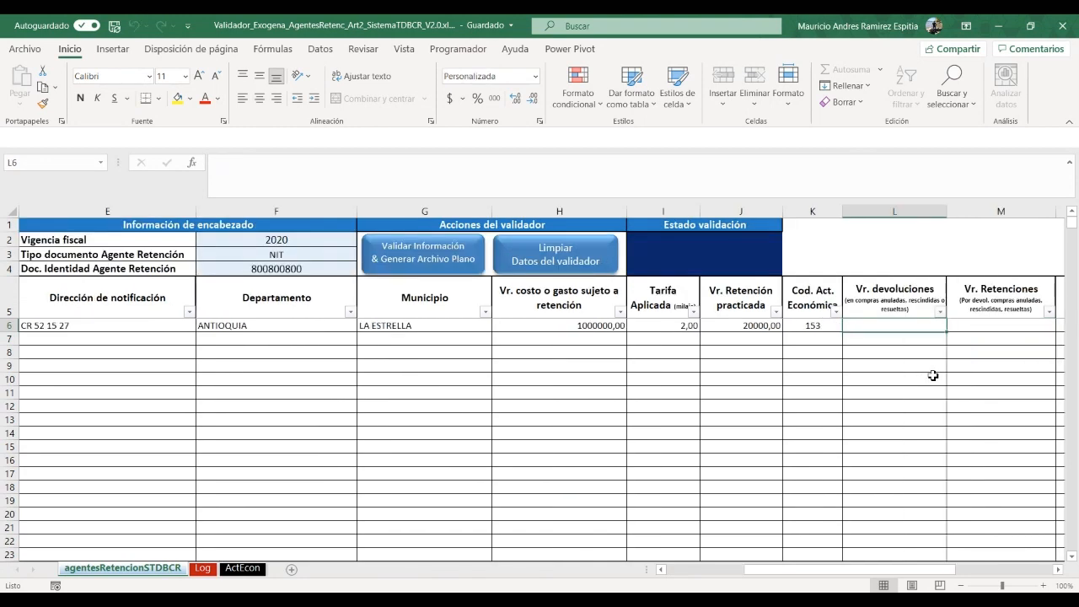
key(F2)
text(0)
key(Return)
drag(835, 576, 891, 571)
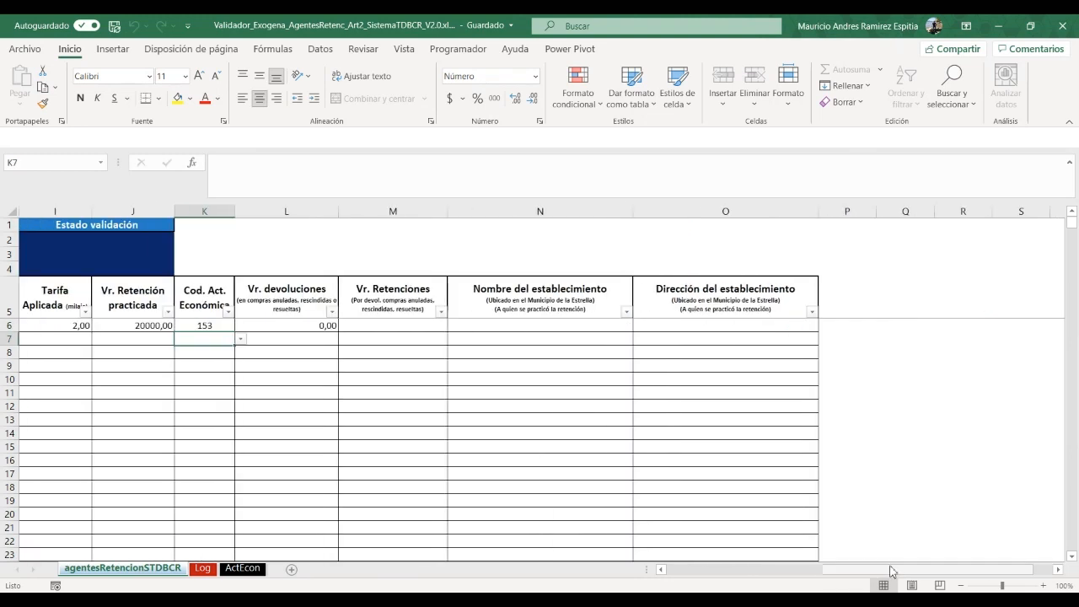
click(412, 327)
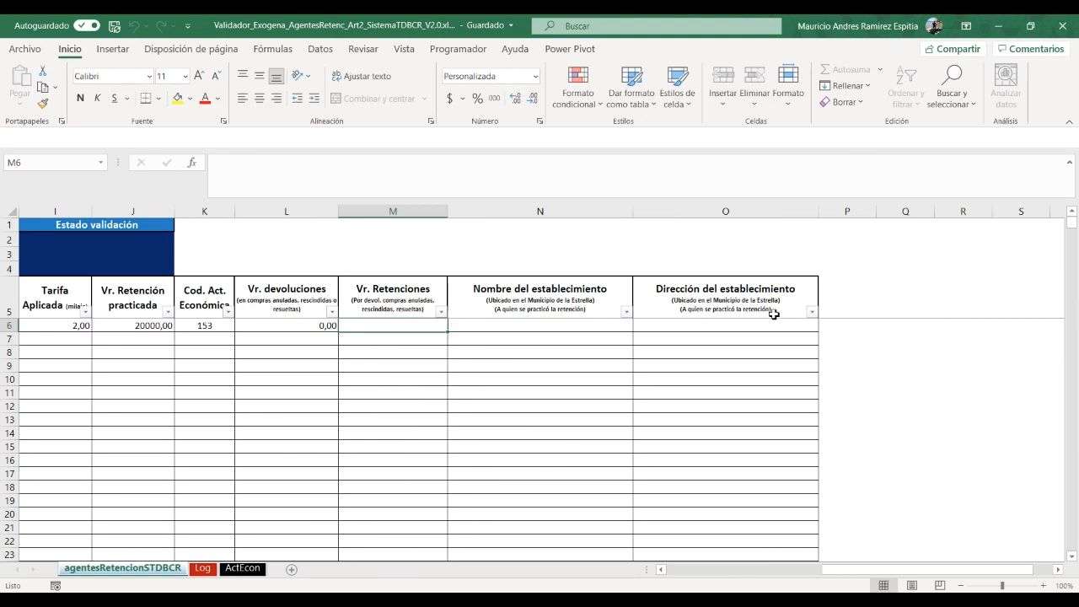
text(0)
key(Tab)
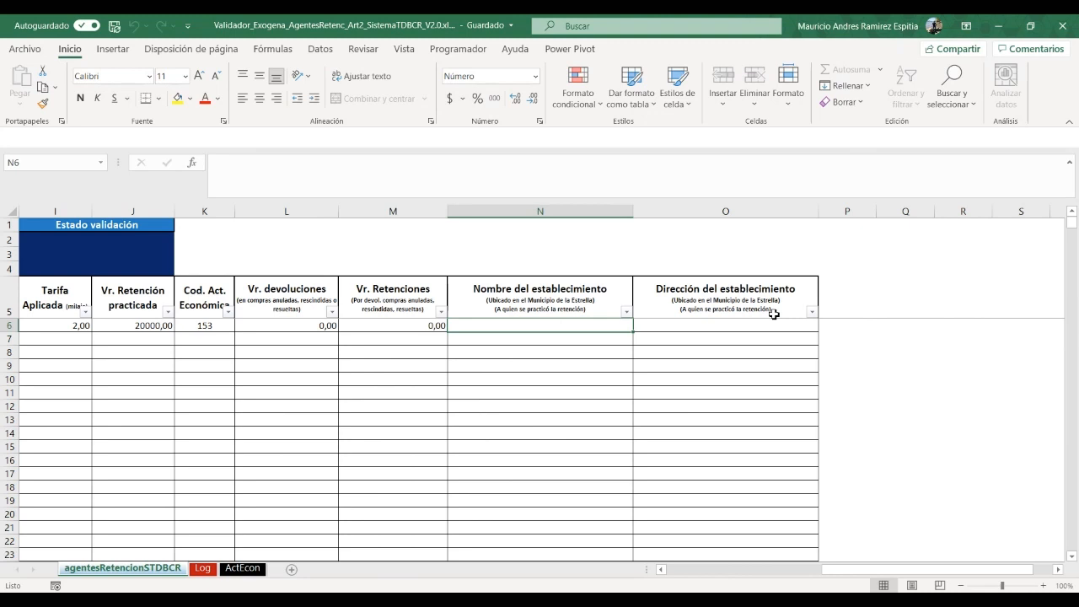
key(Left)
key(Left)
key(Left)
key(Left)
key(Left)
key(Left)
key(Left)
key(Left)
key(Left)
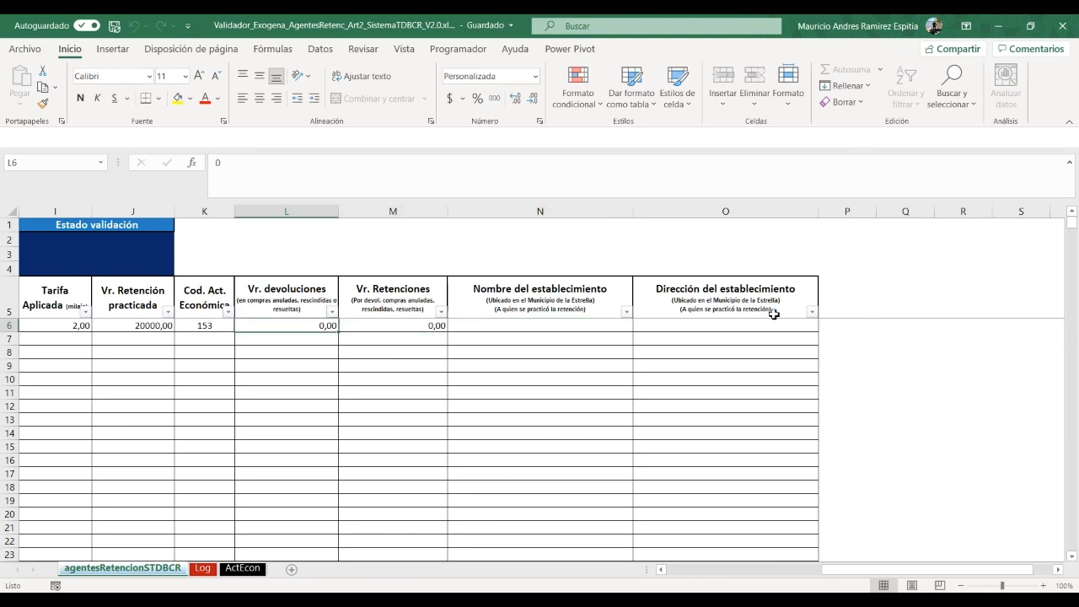
key(Left)
key(Left)
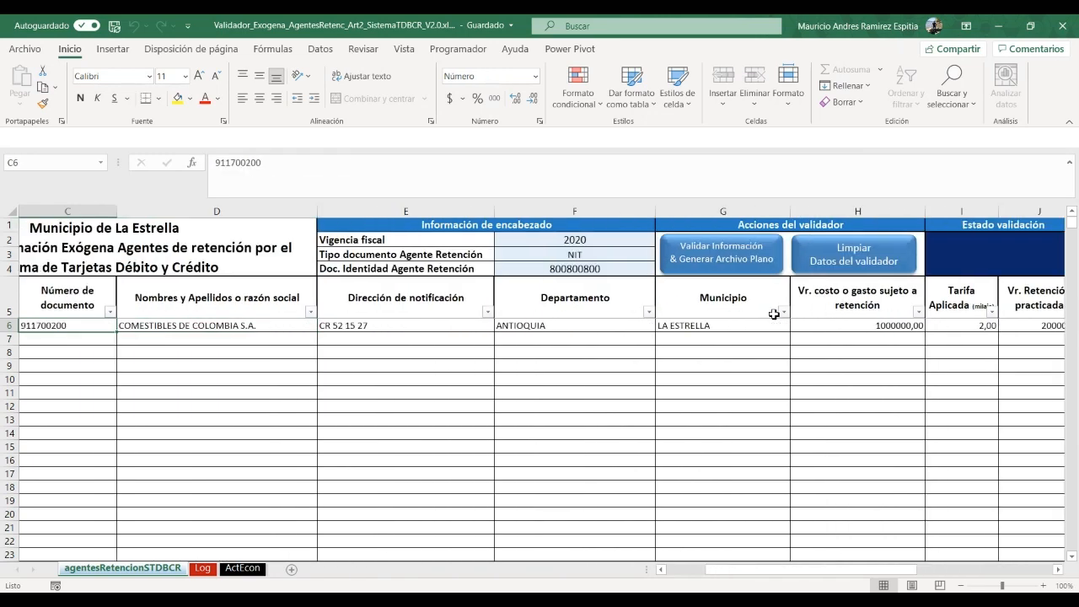
key(Right)
key(Right)
key(Right)
key(Right)
key(Right)
key(Right)
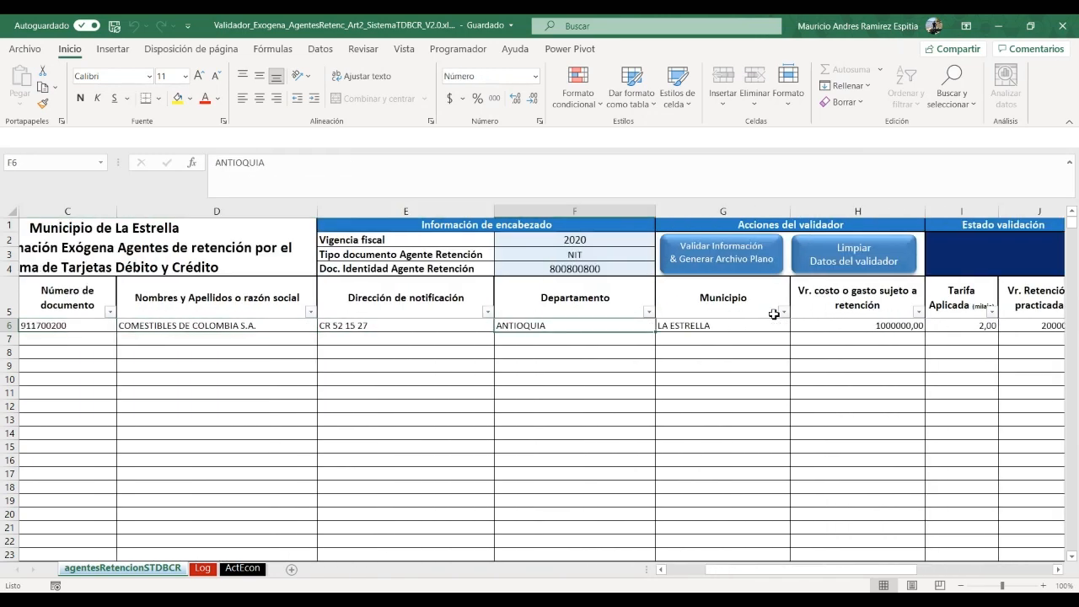
key(Right)
key(Right)
key(Right)
key(Right)
key(Right)
key(Right)
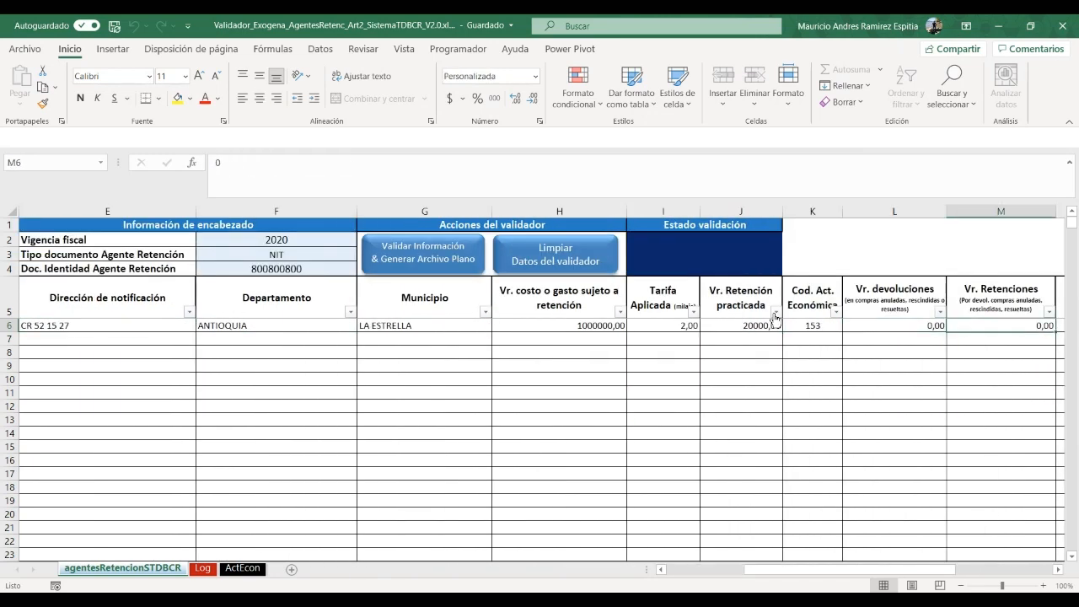
key(Left)
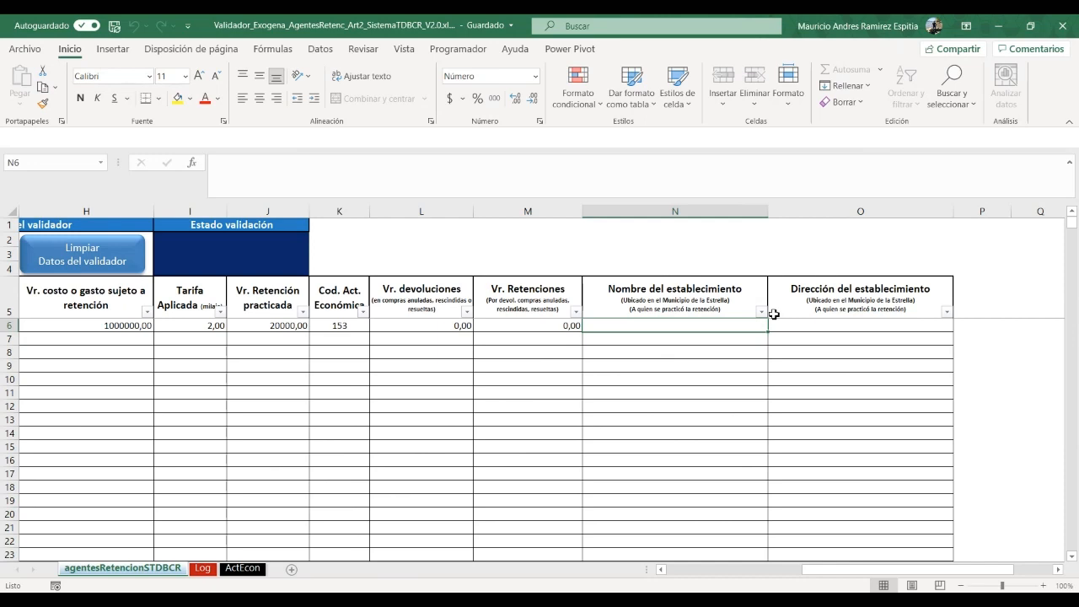
key(Home)
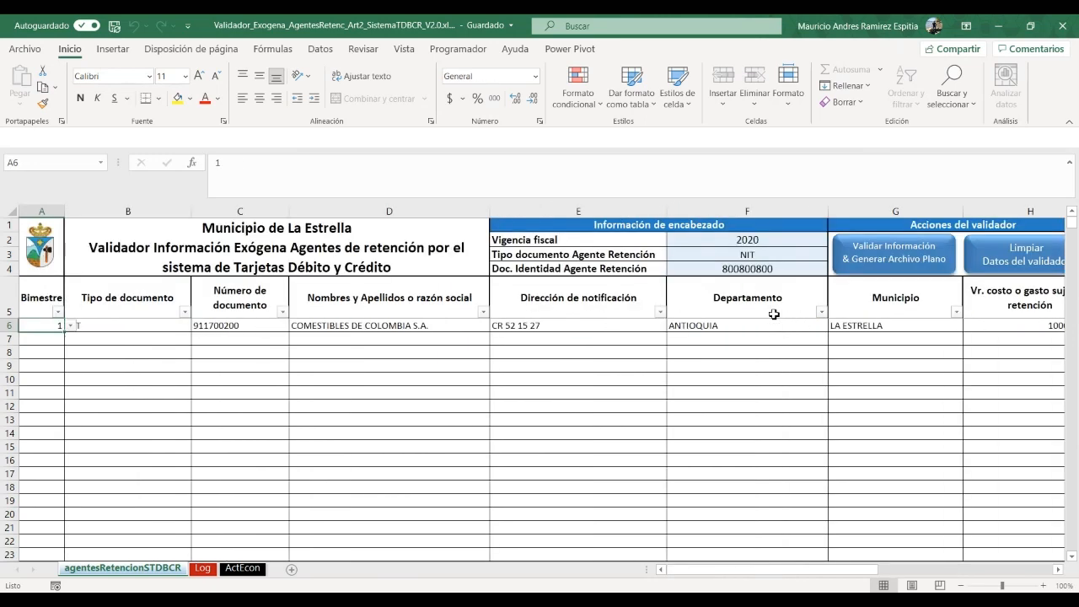
key(Tab)
key(Tab)
key(Tab)
key(Tab)
key(Tab)
key(Tab)
key(Tab)
key(Tab)
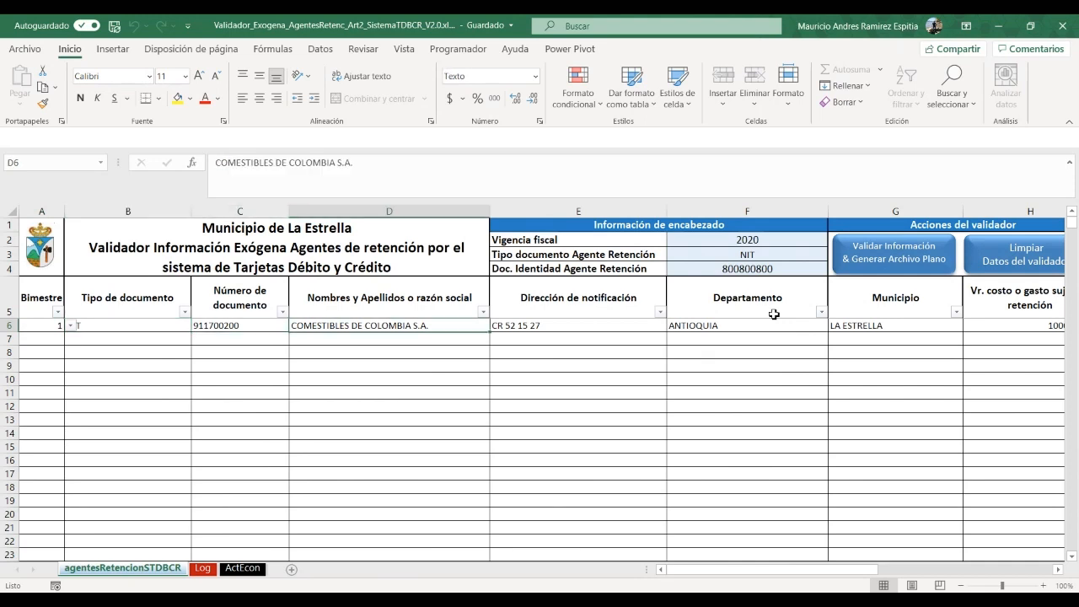
key(Tab)
key(Tab)
key(Tab)
key(Tab)
key(Tab)
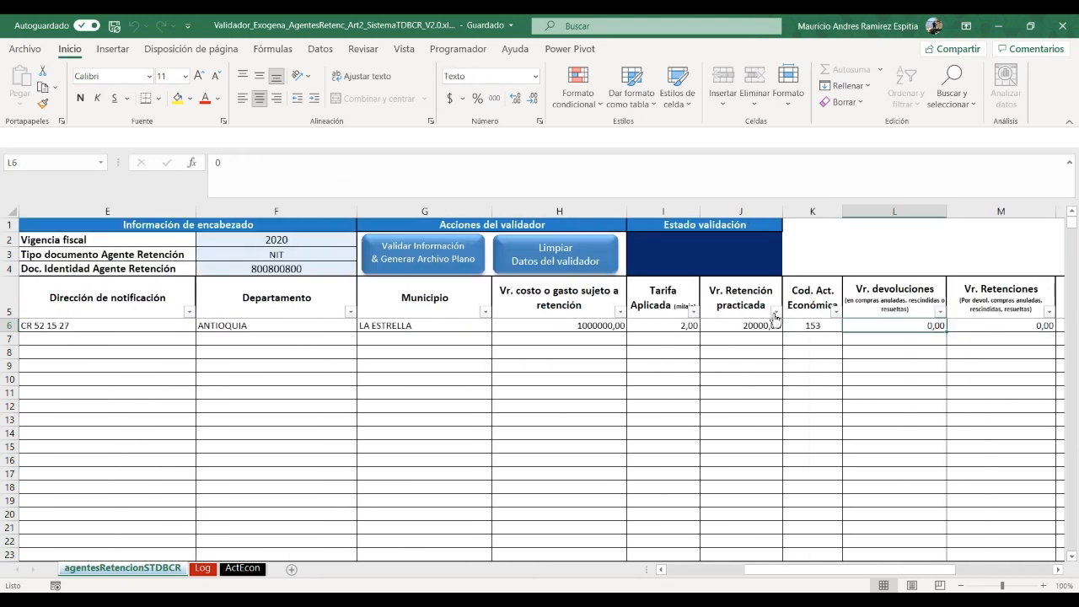
key(Tab)
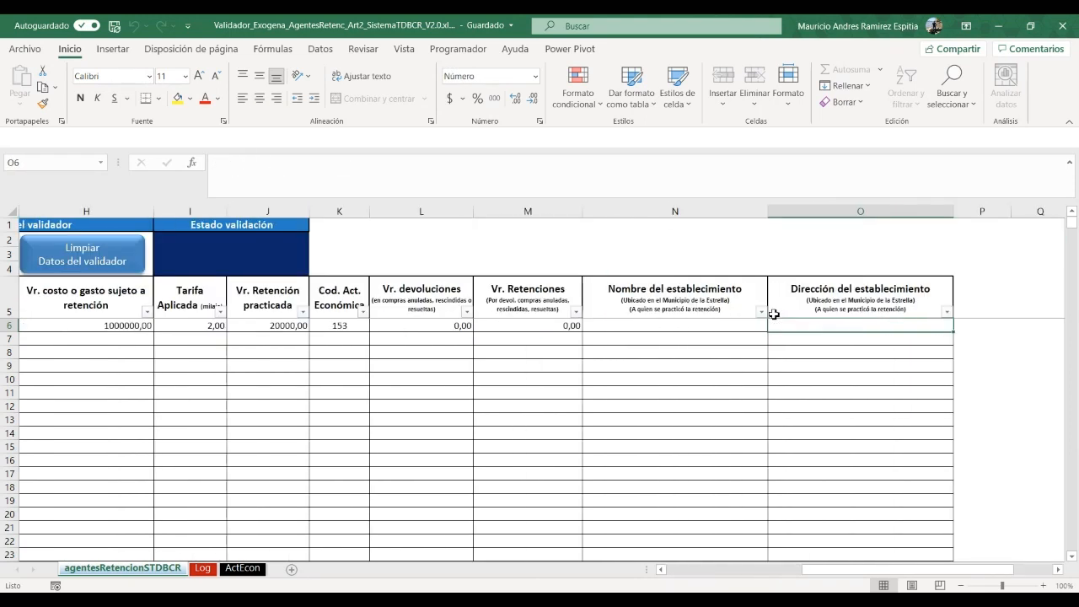
key(shift+Tab)
Enter establishment name COMESTIBLES DEL PARQUE in N6
text(COME)
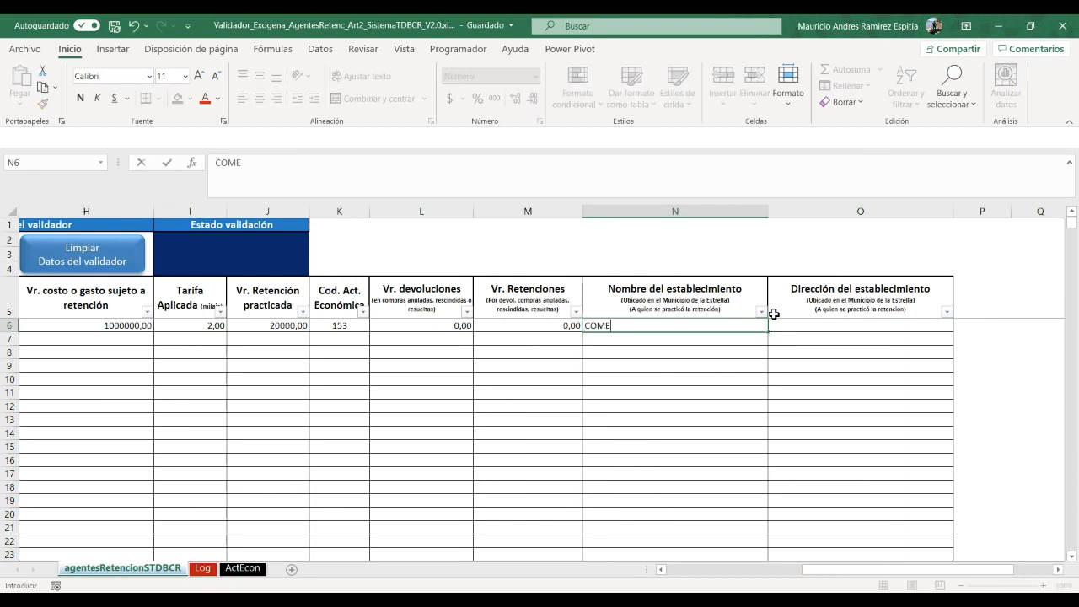
text(STIBLES DEL PARQE)
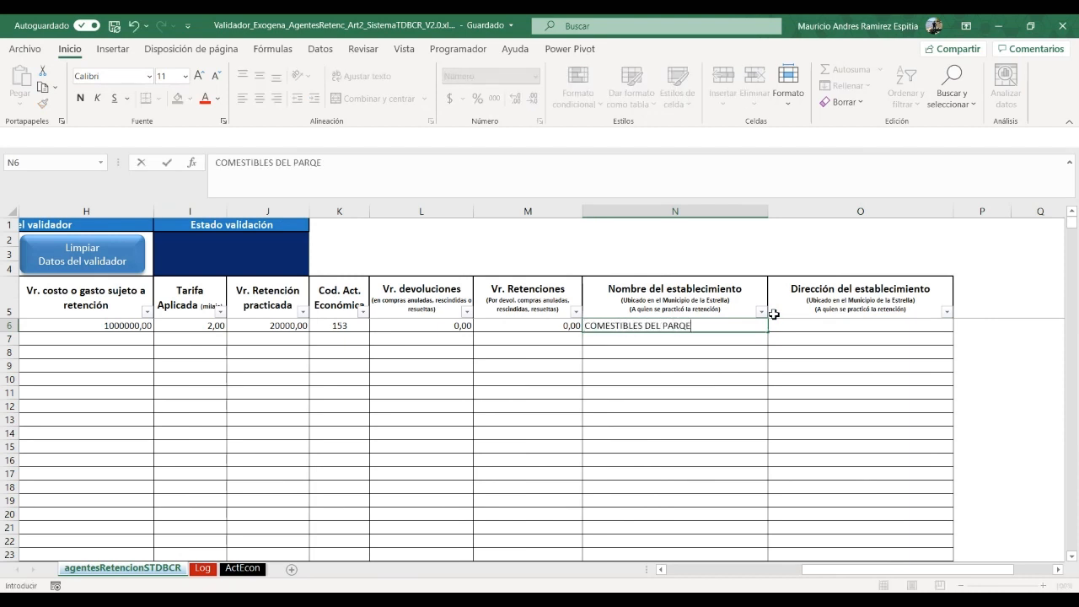
key(BackSpace)
text(UE)
key(Tab)
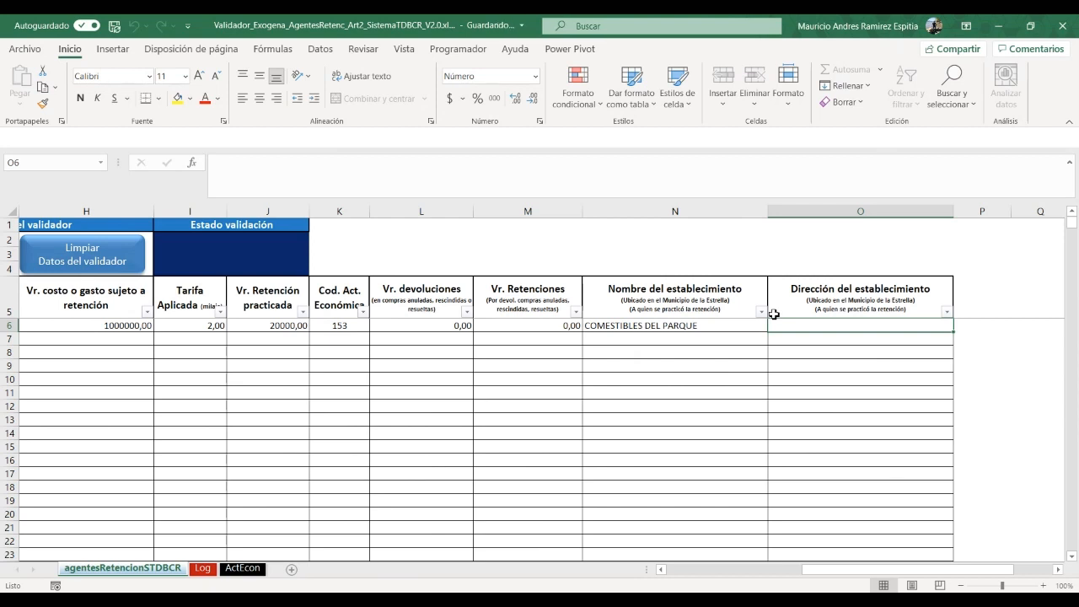
text(CR)
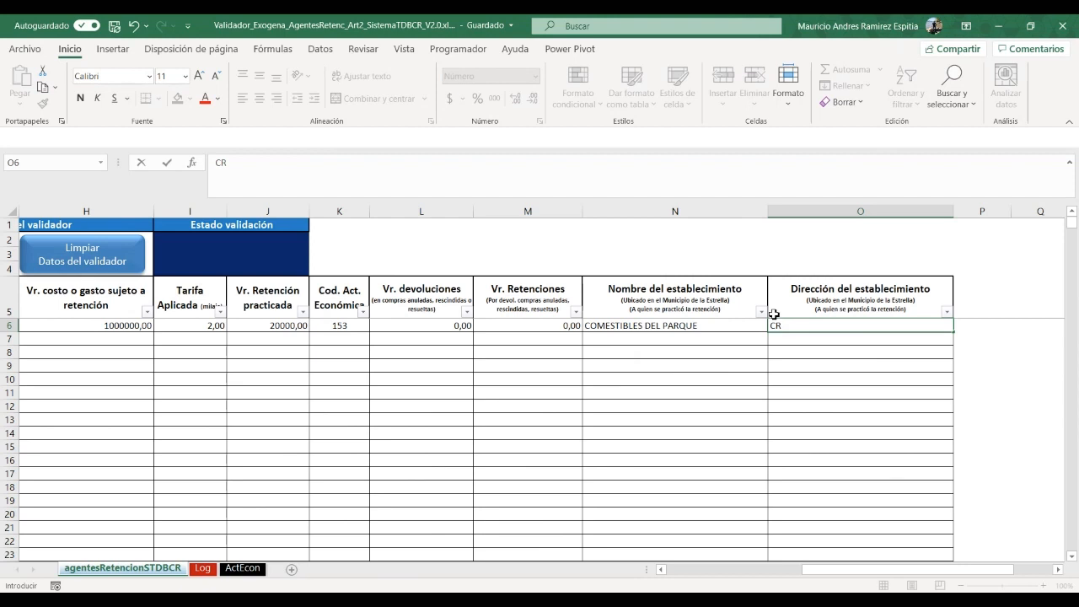
text(50)
key(Tab)
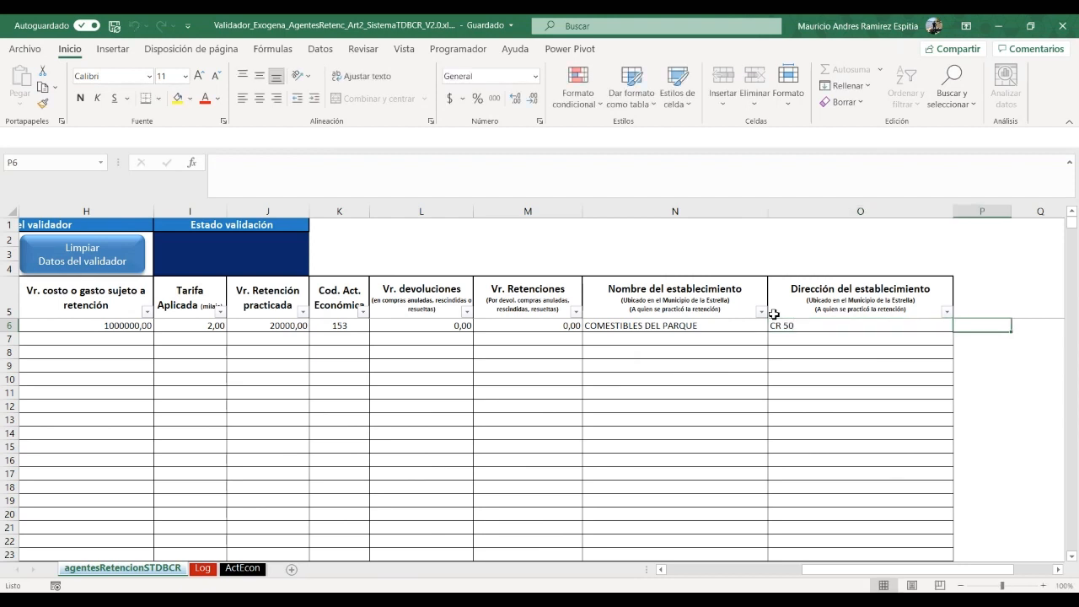
click(789, 324)
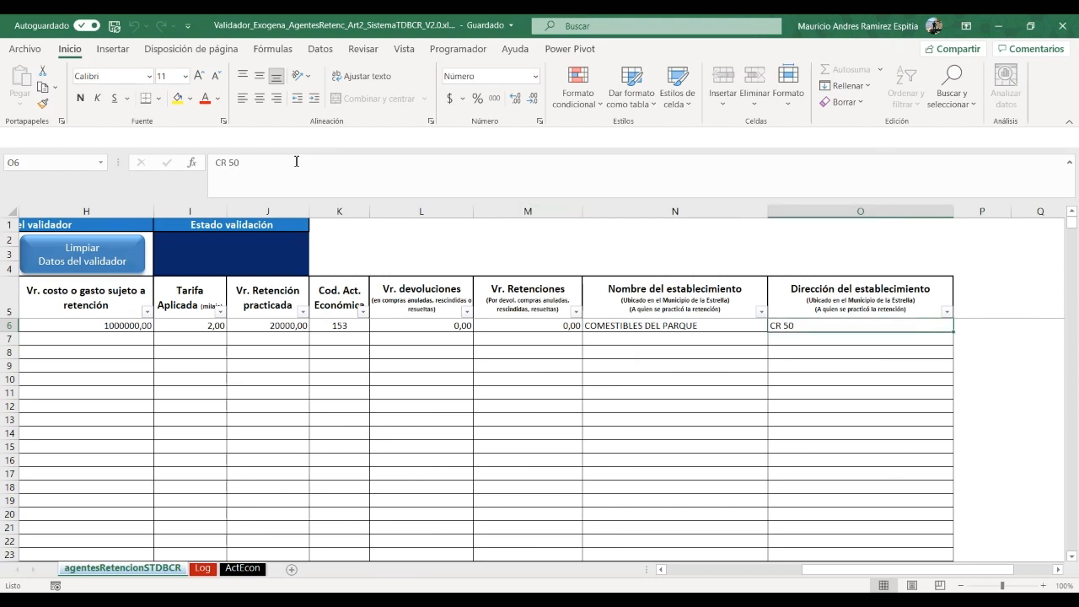
click(296, 161)
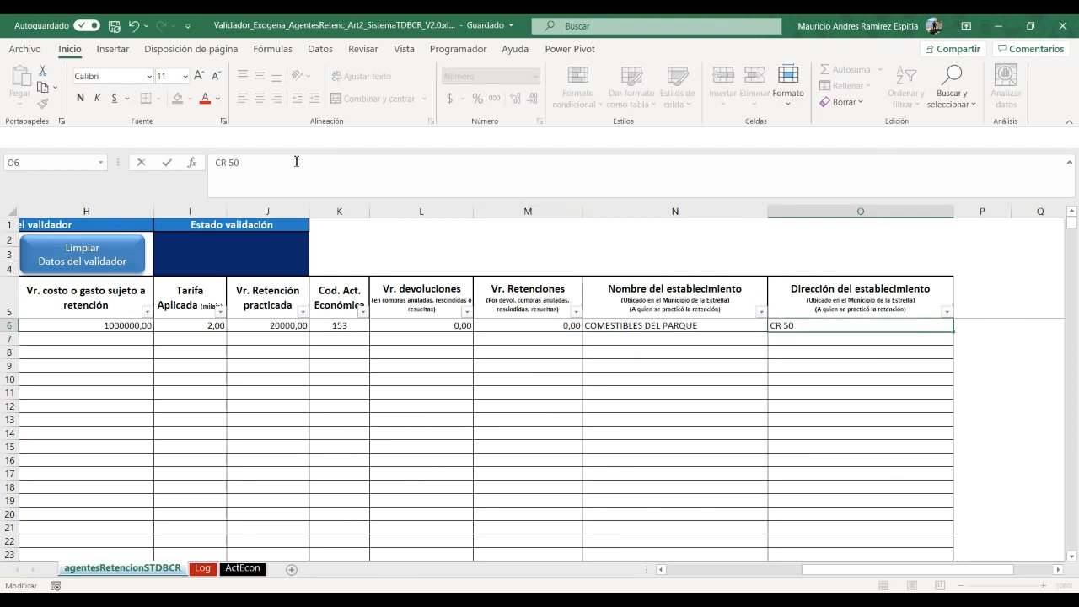
key(Return)
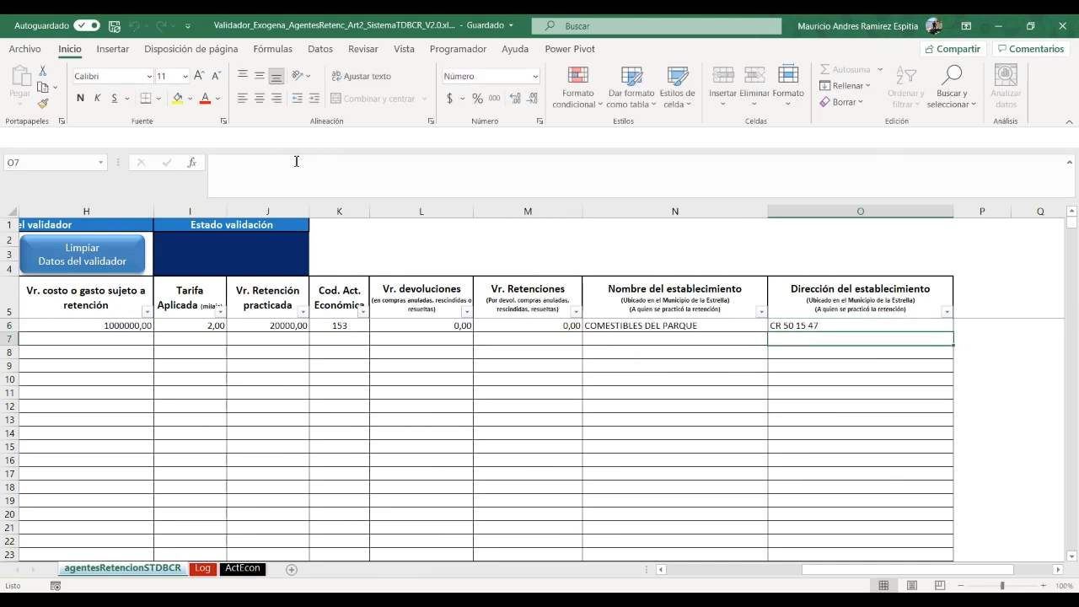
key(Up)
key(Left)
key(Left)
key(Left)
key(Left)
key(Left)
key(Left)
key(Left)
key(Left)
key(Left)
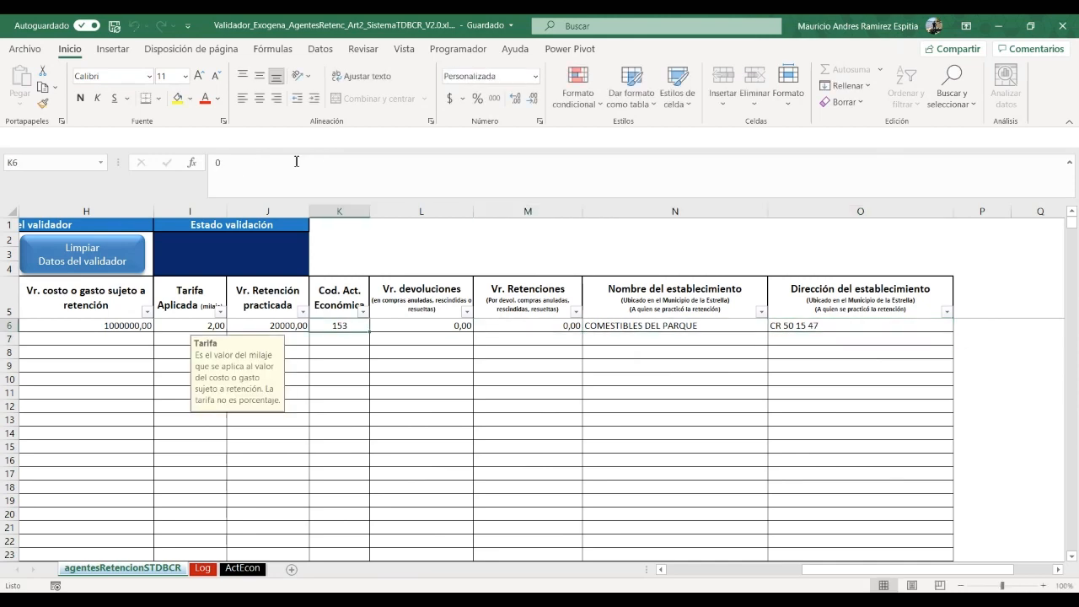
Copy the row 6 record (B6:O6) and paste it into rows 7 through 10
key(Left)
key(Left)
key(Left)
key(Left)
key(Left)
key(Right)
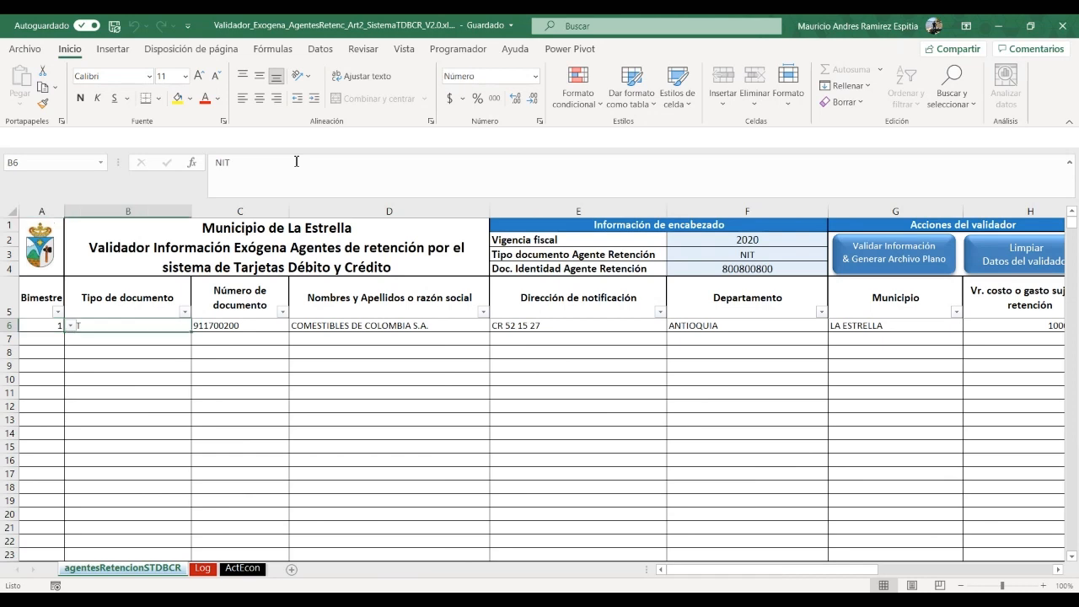
key(shift+Right)
key(shift+Right)
key(shift+Right)
key(shift+Right)
key(shift+Right)
key(shift+Right)
key(shift+Right)
key(shift+Right)
key(shift+Right)
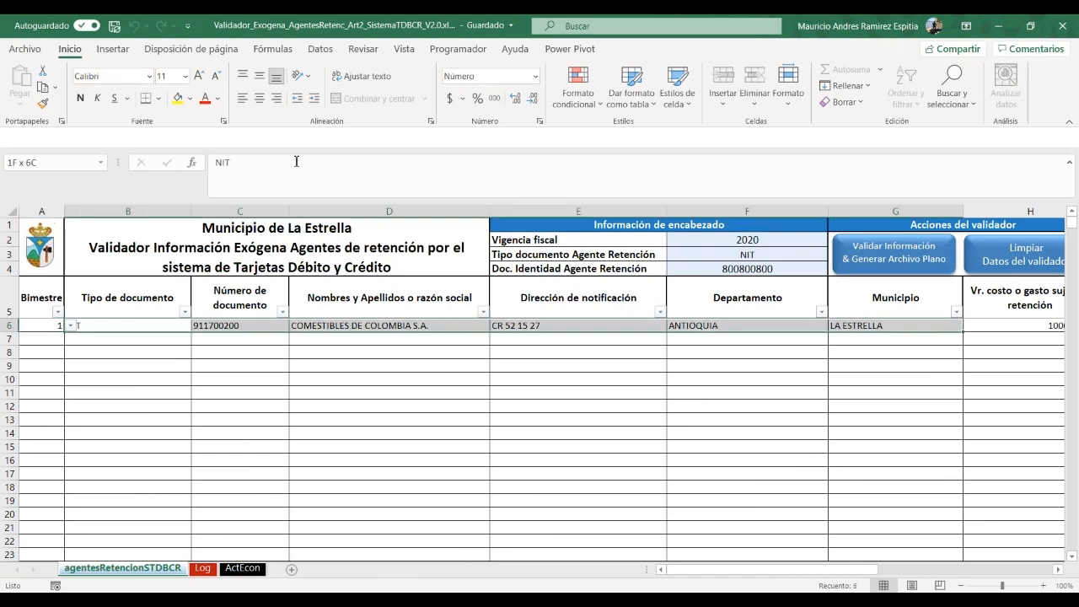
key(shift+Right)
key(shift+Right)
key(shift+Right)
key(shift+Right)
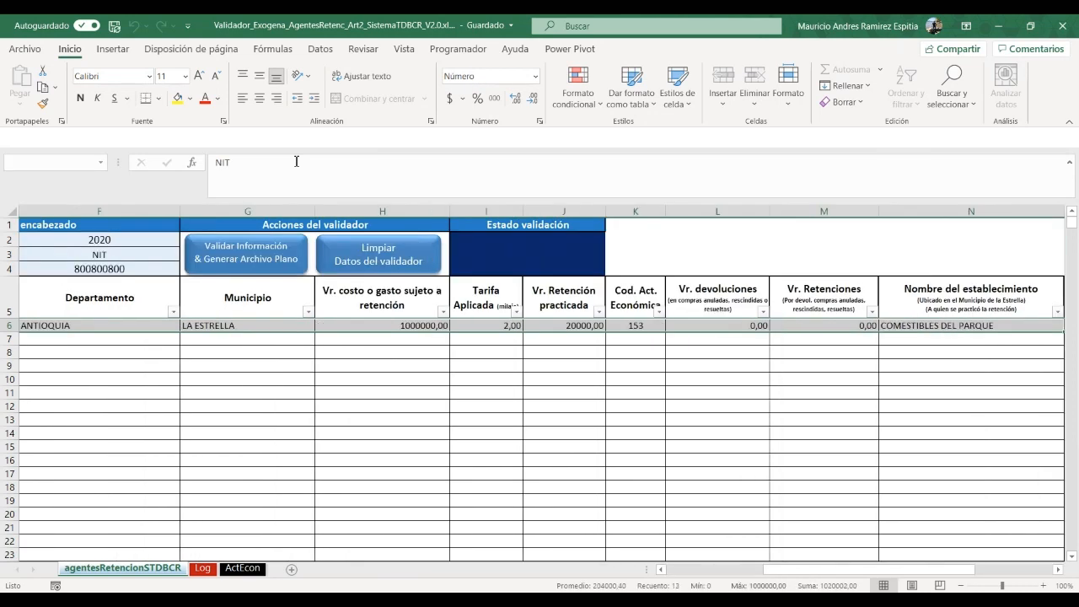
key(ctrl+c)
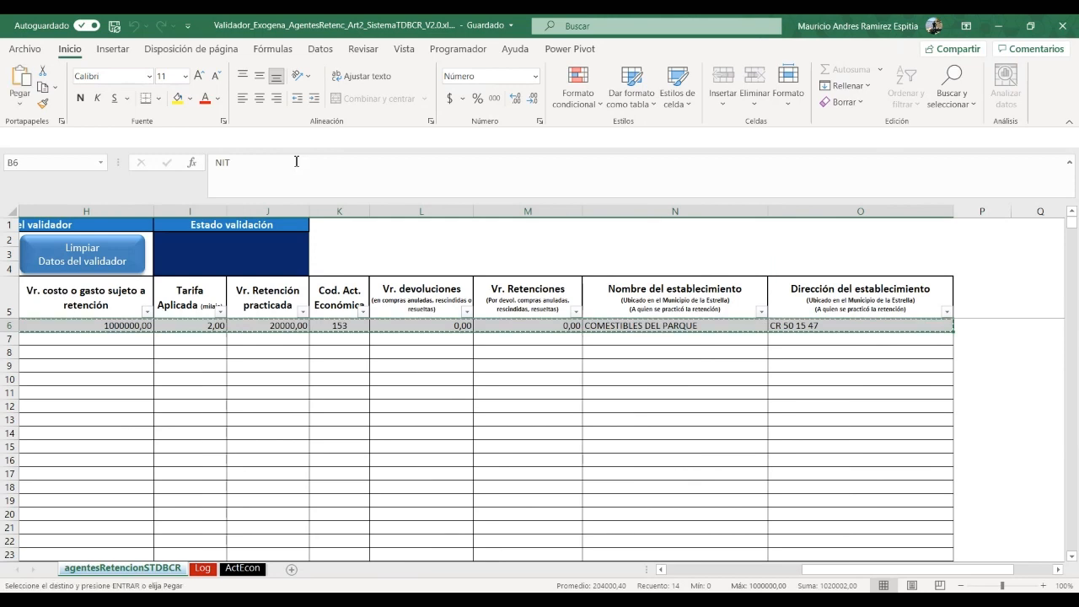
key(Down)
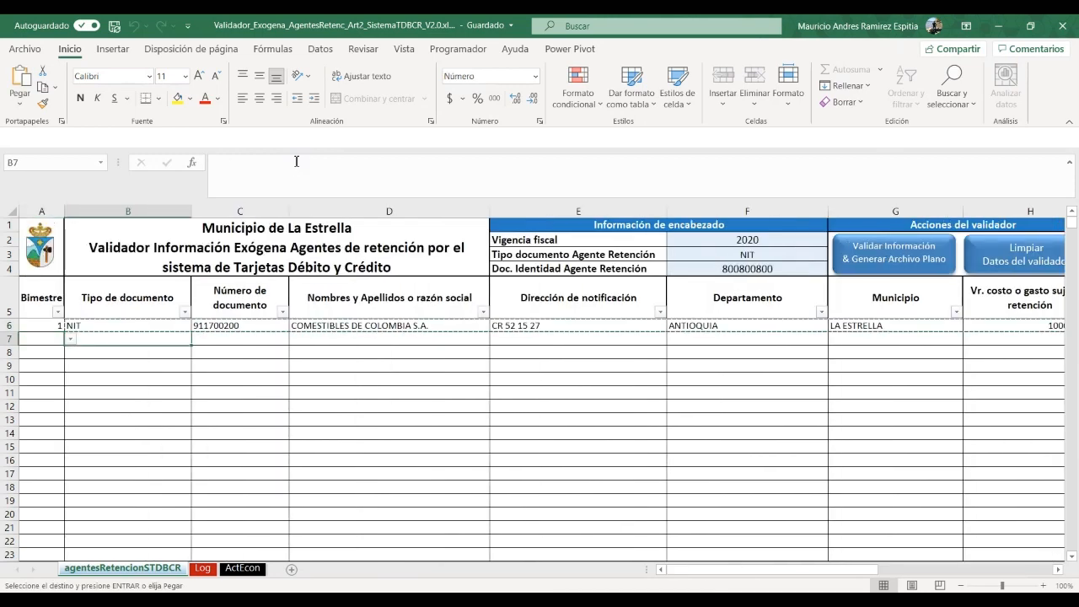
key(shift+Down)
key(shift+Down)
key(shift+Down)
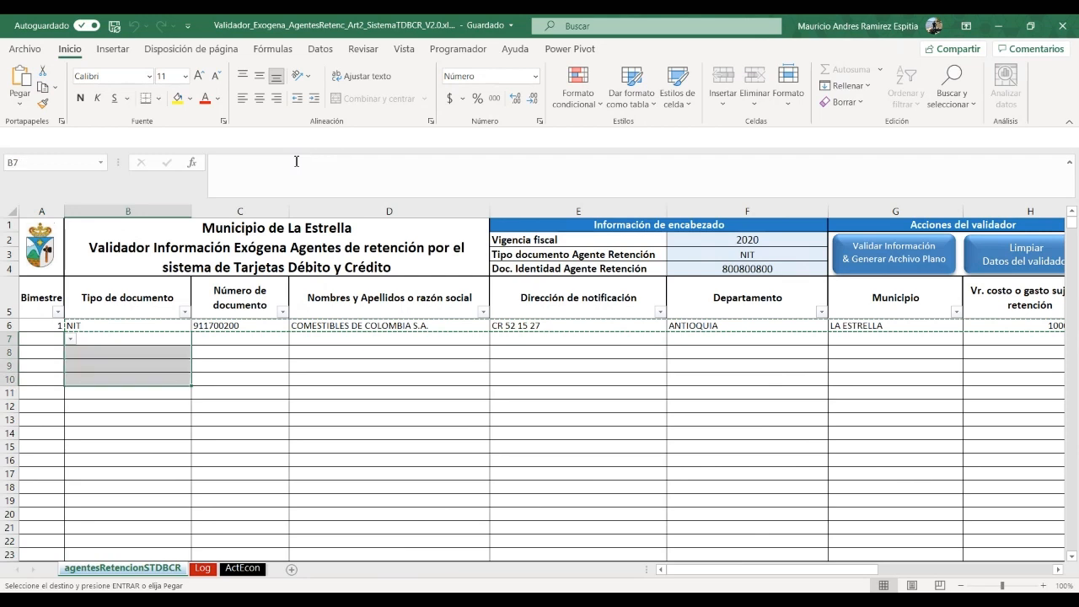
key(ctrl+v)
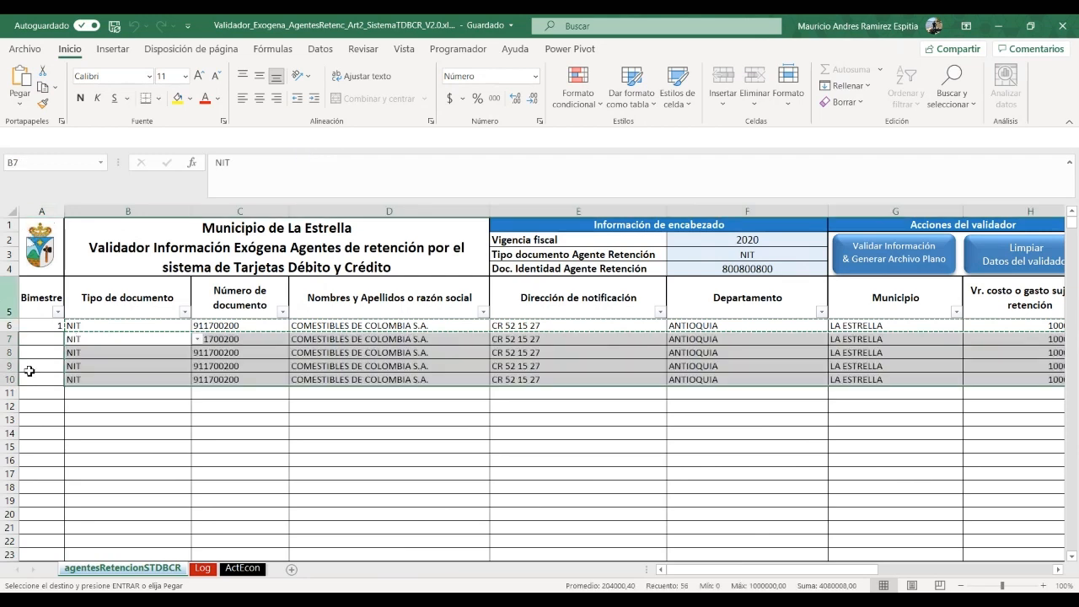
click(54, 341)
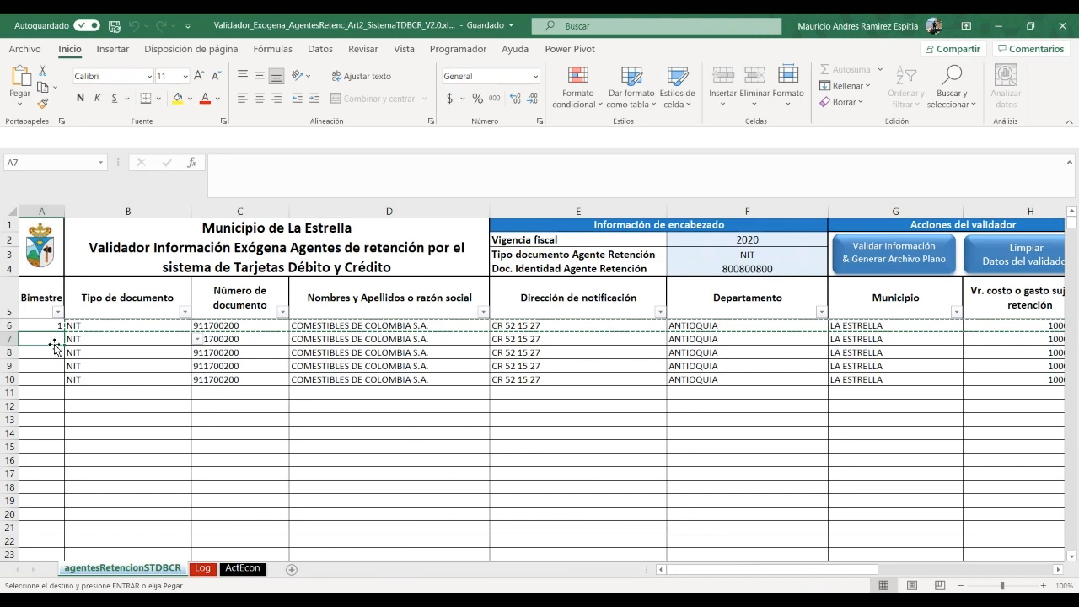
click(47, 352)
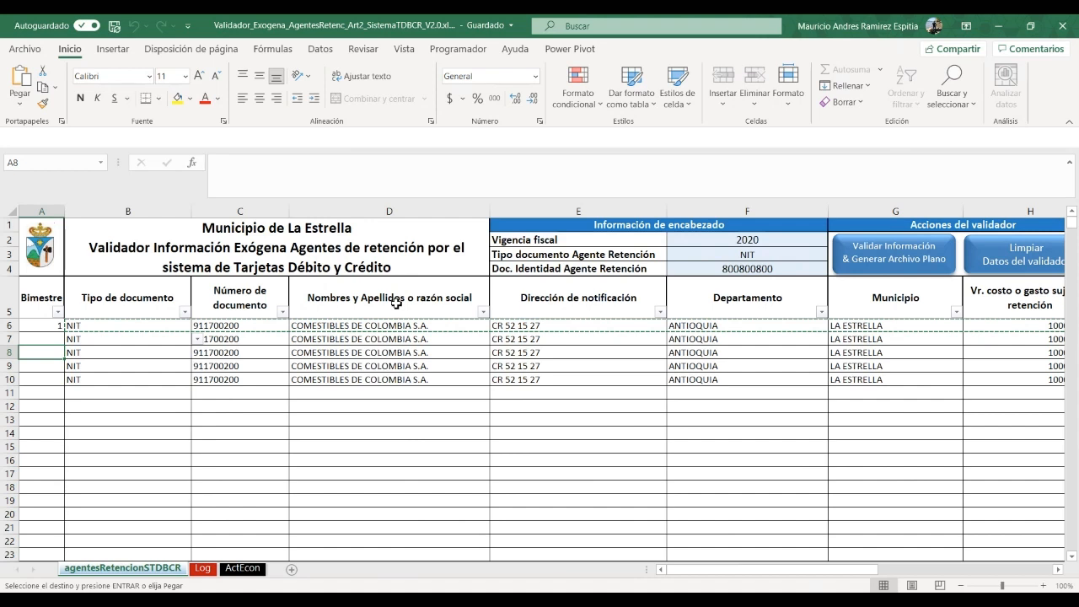
Enter bimesters 3, 4, 5 and 6 in the Bimestre cells A7 to A10
key(Up)
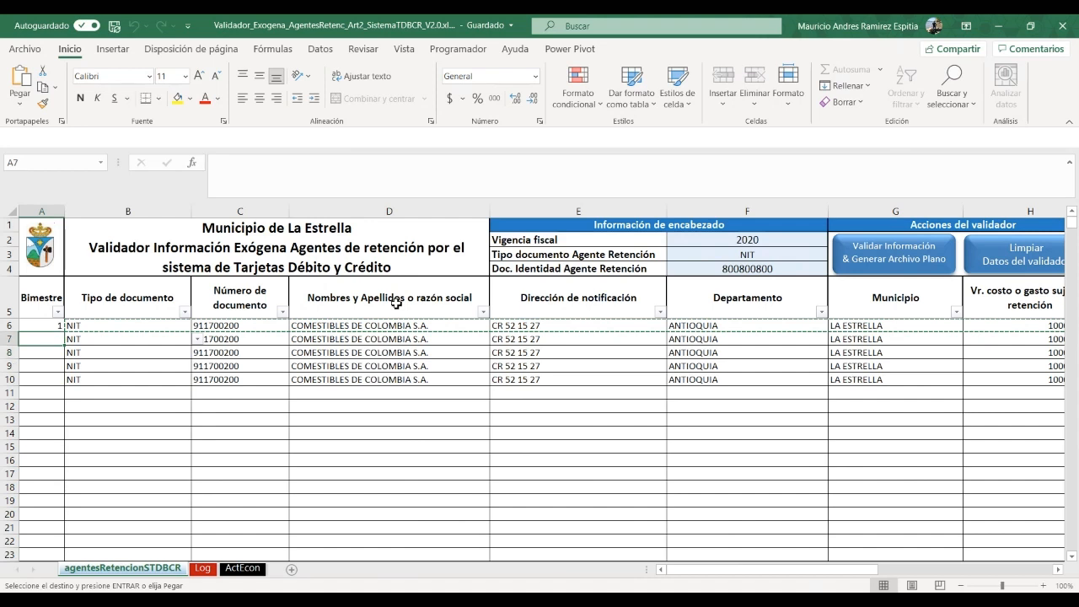
text(3)
key(Return)
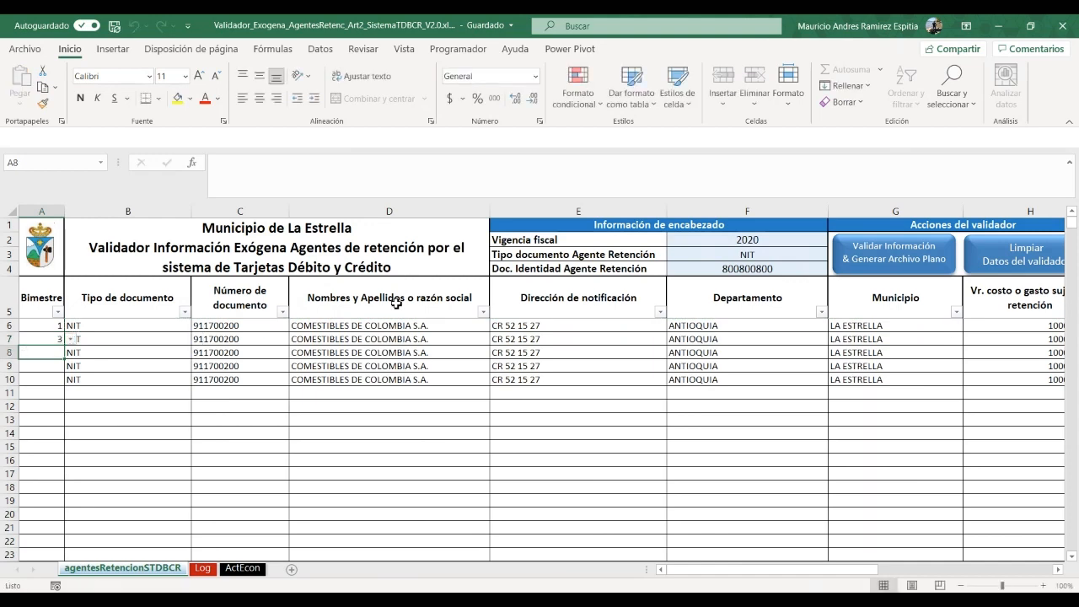
text(4)
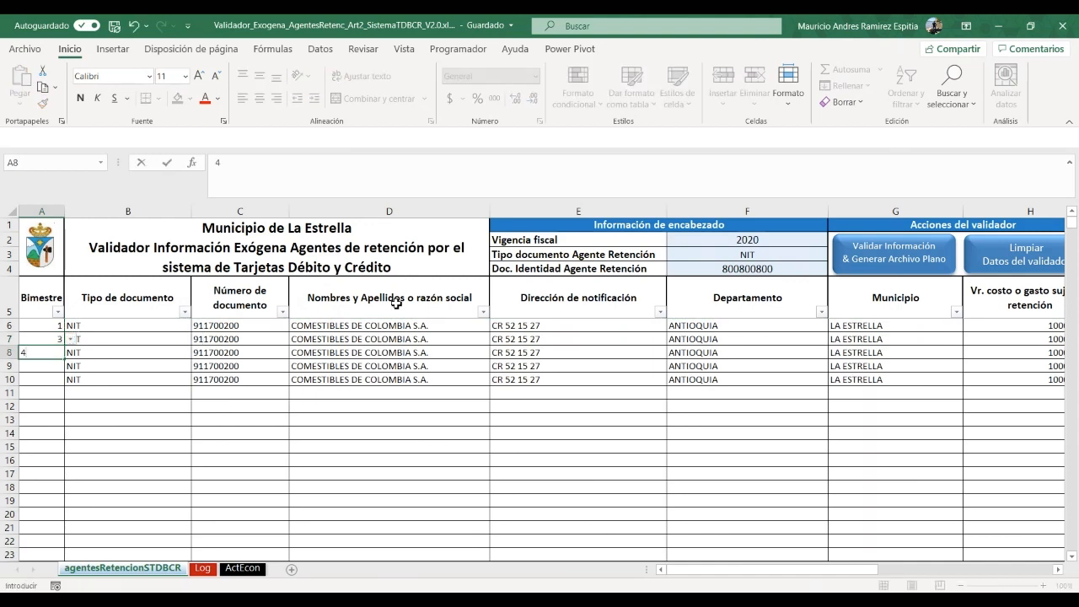
key(Return)
text(5)
key(Return)
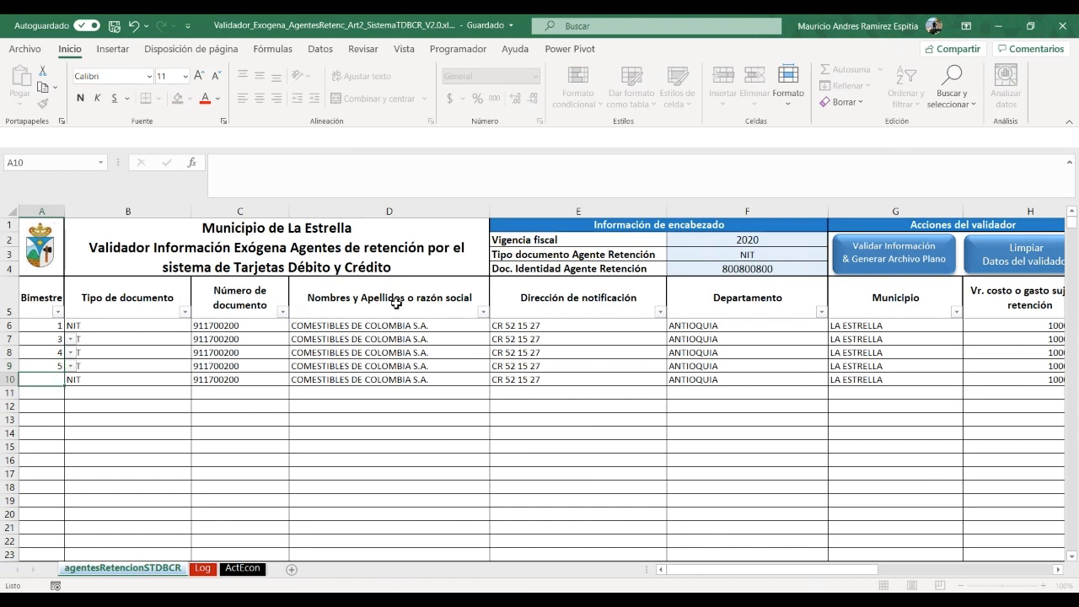
text(6)
key(Return)
key(Up)
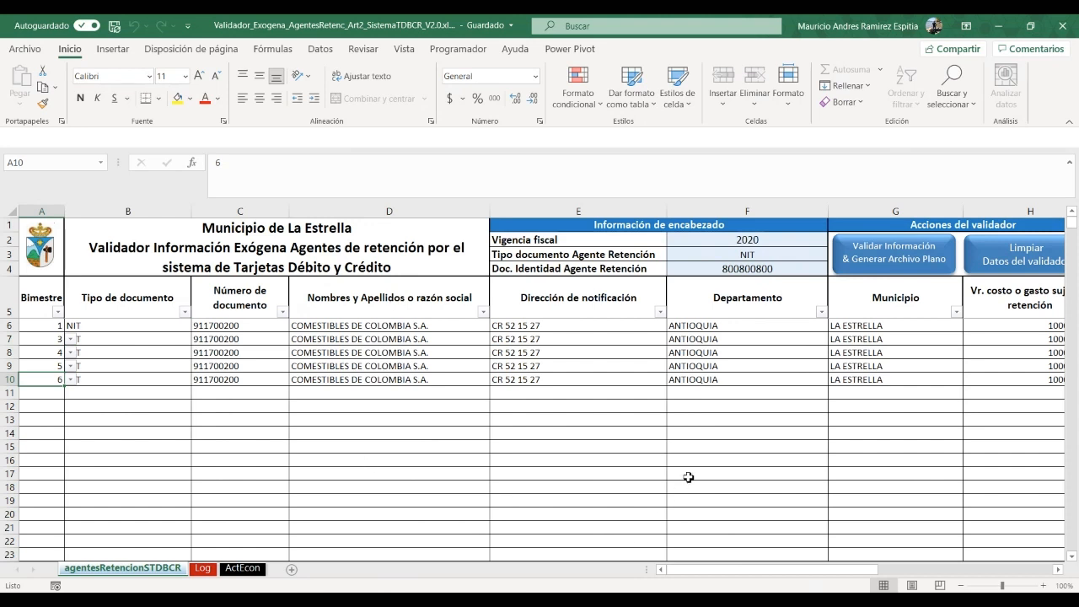
Run 'Validar Información & Generar Archivo Plano' and accept both confirmations to create the 2020 text file
click(889, 256)
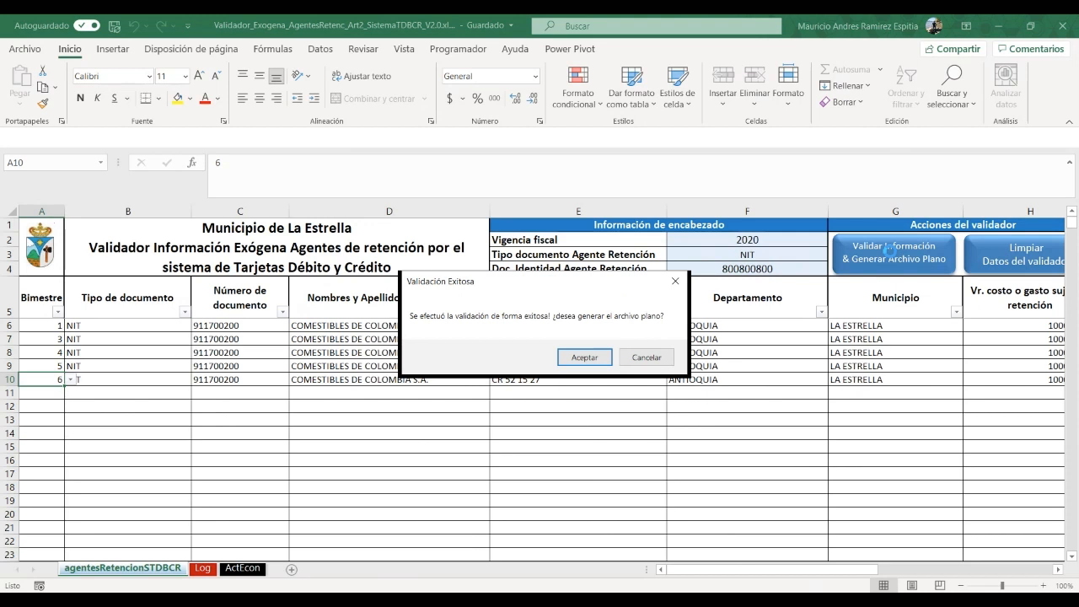
click(578, 362)
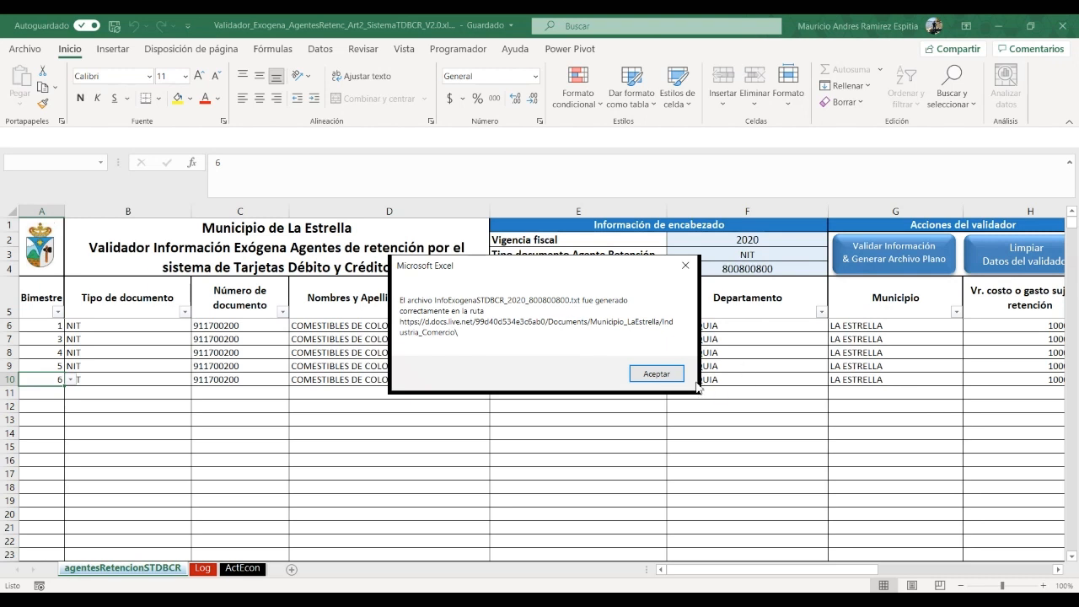
click(647, 377)
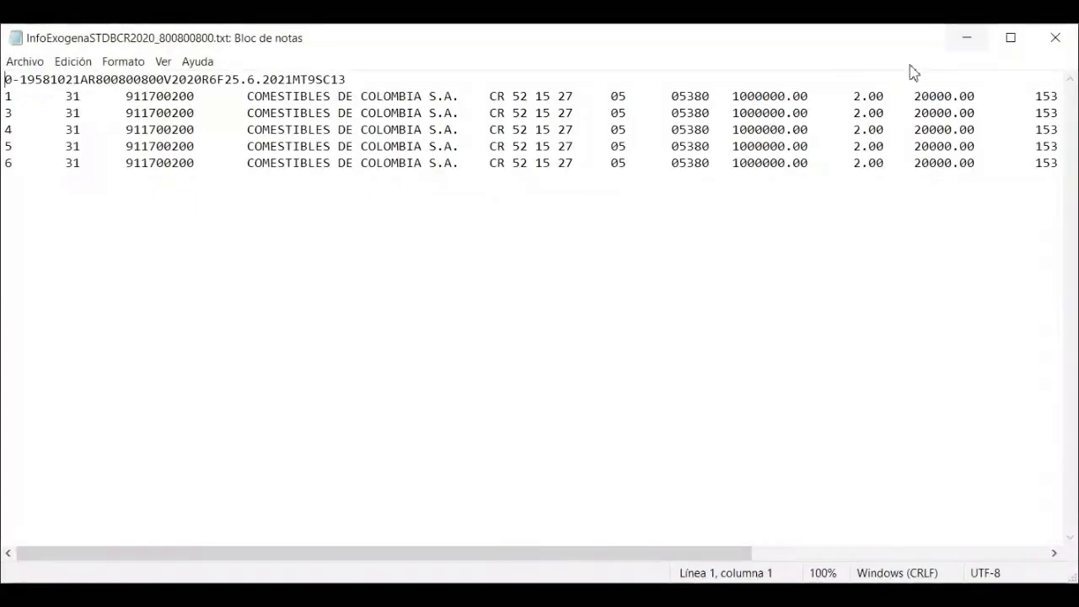
Maximize the STDBCR 2020 export in Notepad and review its header line and five data records
click(1015, 44)
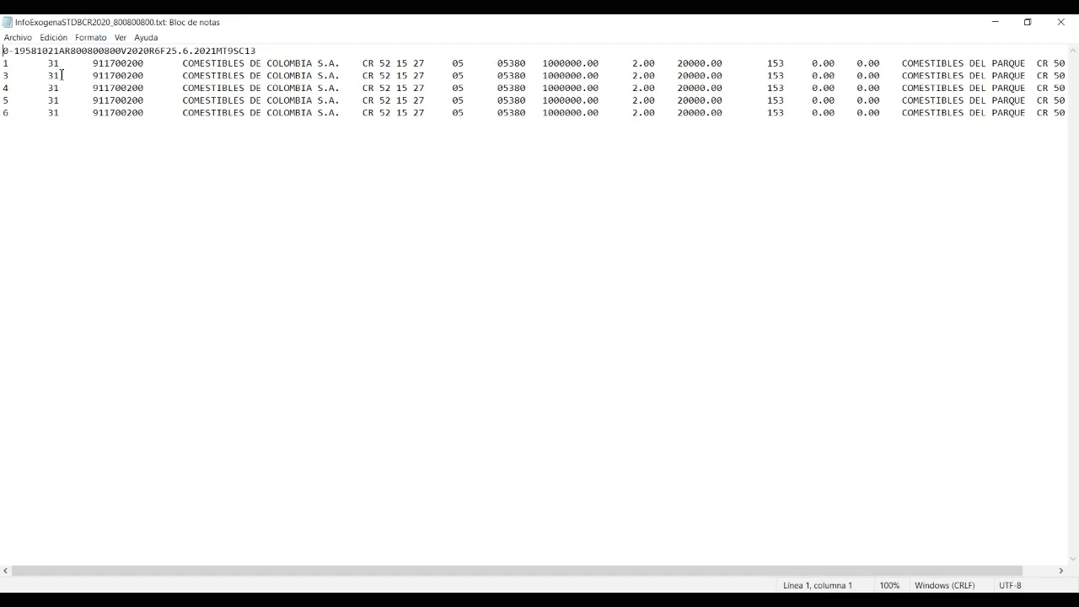
drag(4, 50, 263, 49)
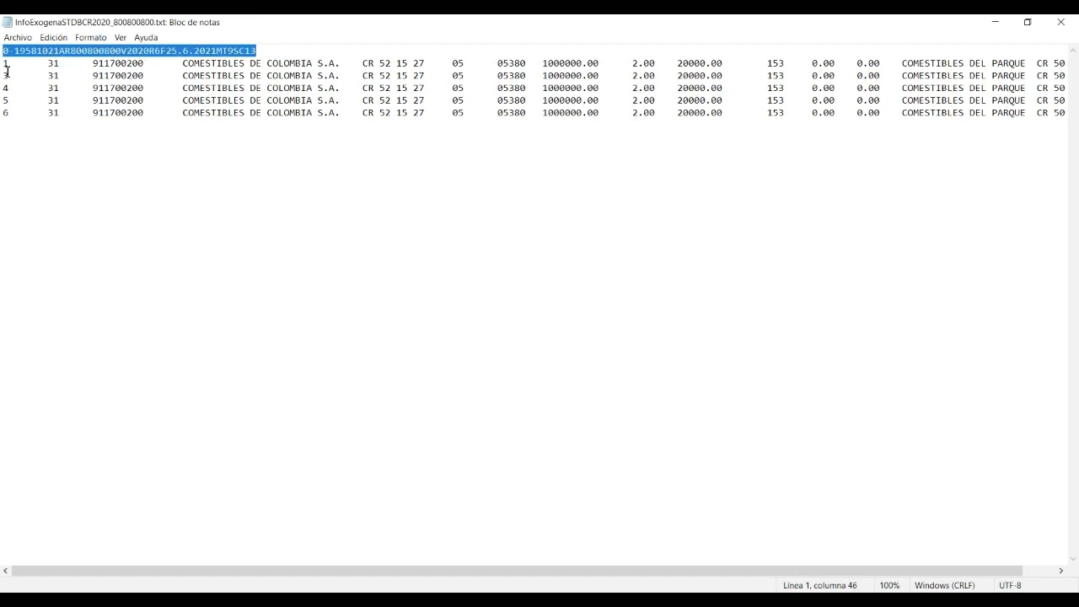
drag(4, 63, 1013, 124)
drag(825, 572, 918, 571)
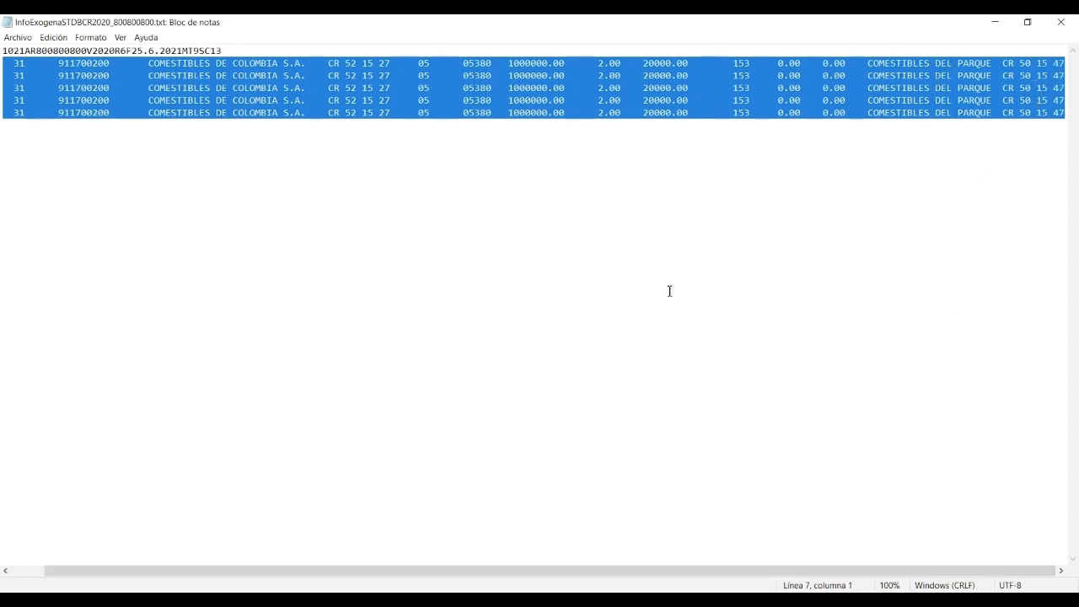
drag(642, 569, 469, 549)
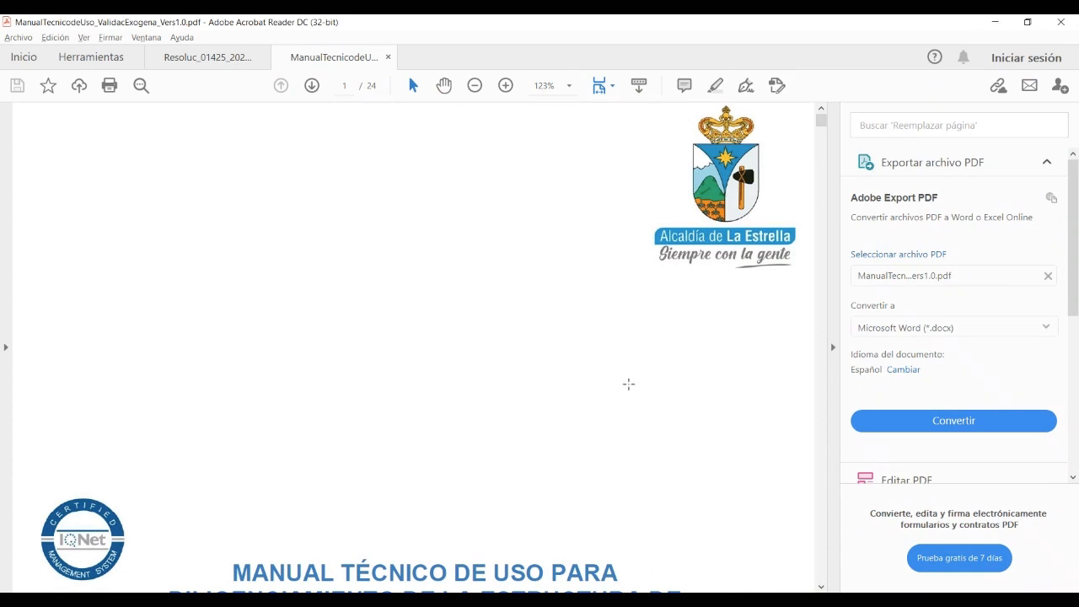
Scroll from the page 2 table of contents down to page 3's Marco Normativo section
scroll(551, 344, down, 5)
scroll(551, 344, down, 1)
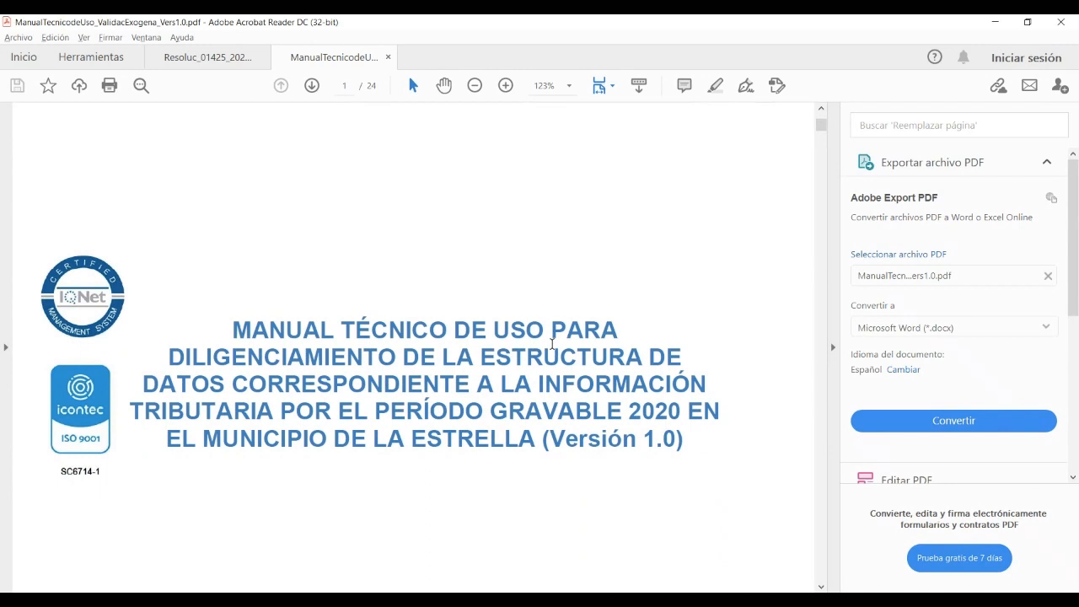
scroll(551, 343, down, 3)
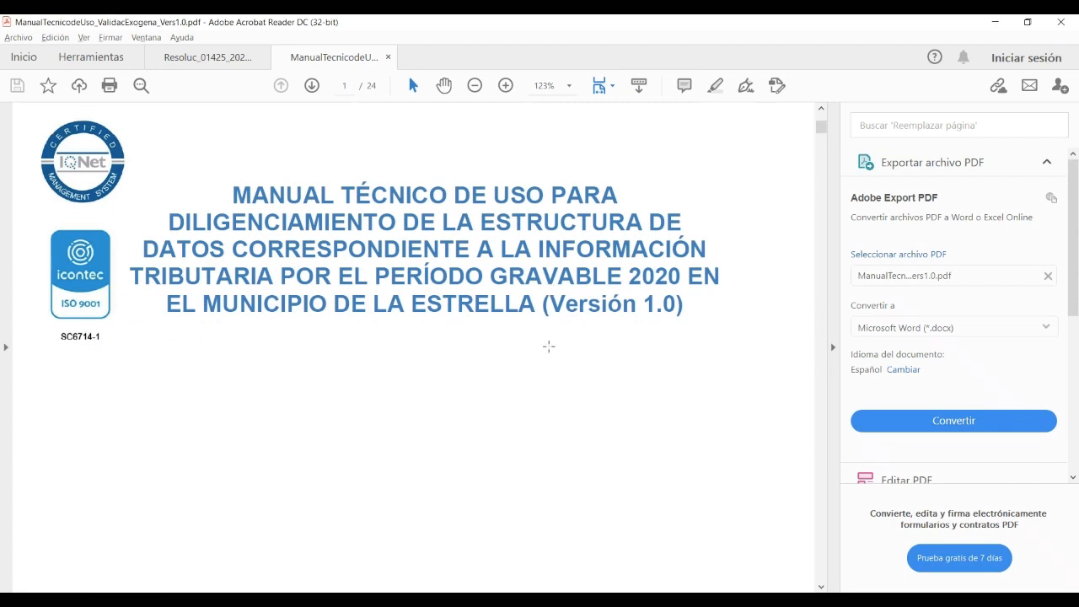
scroll(548, 346, down, 1)
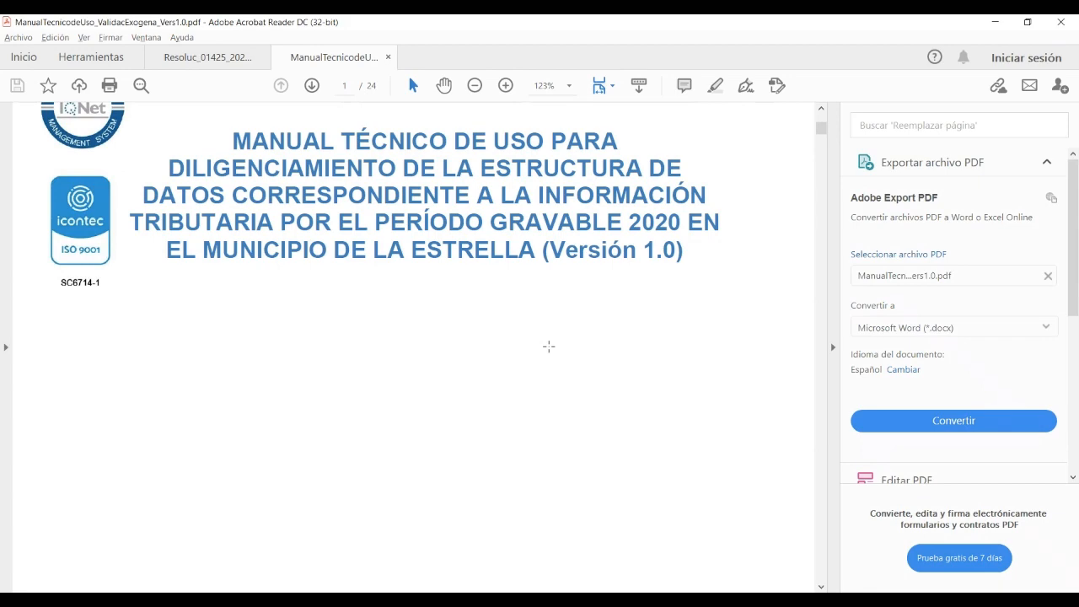
scroll(549, 346, down, 10)
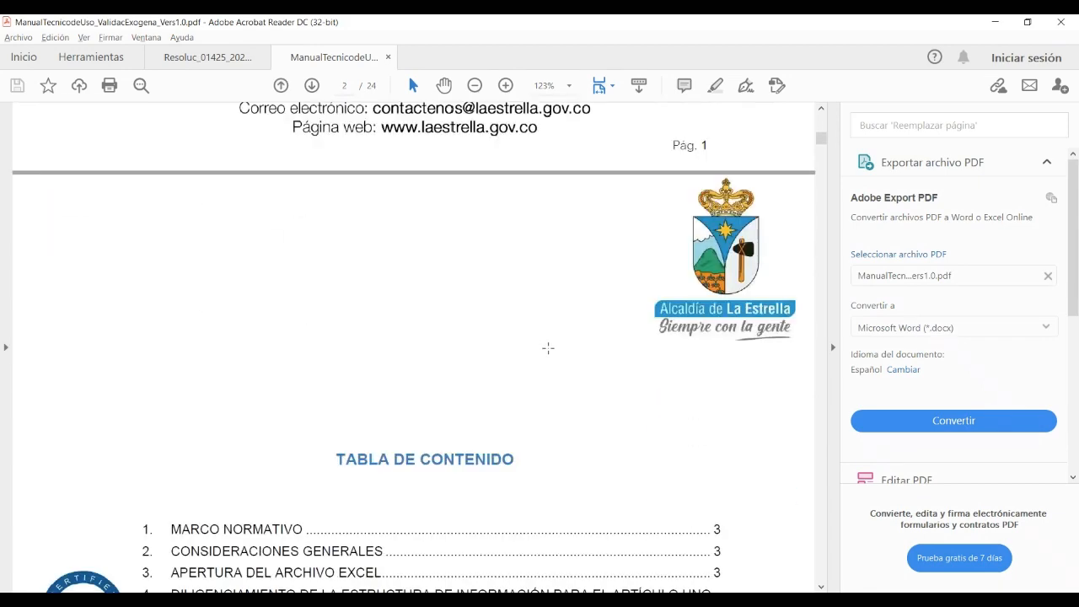
scroll(547, 347, down, 5)
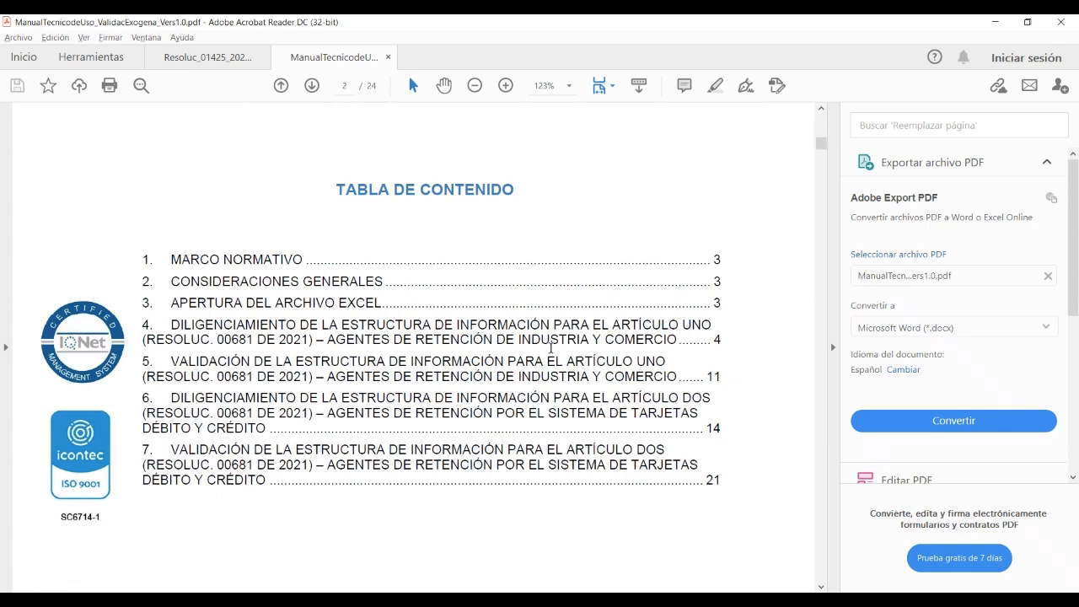
scroll(509, 368, down, 3)
scroll(509, 368, down, 14)
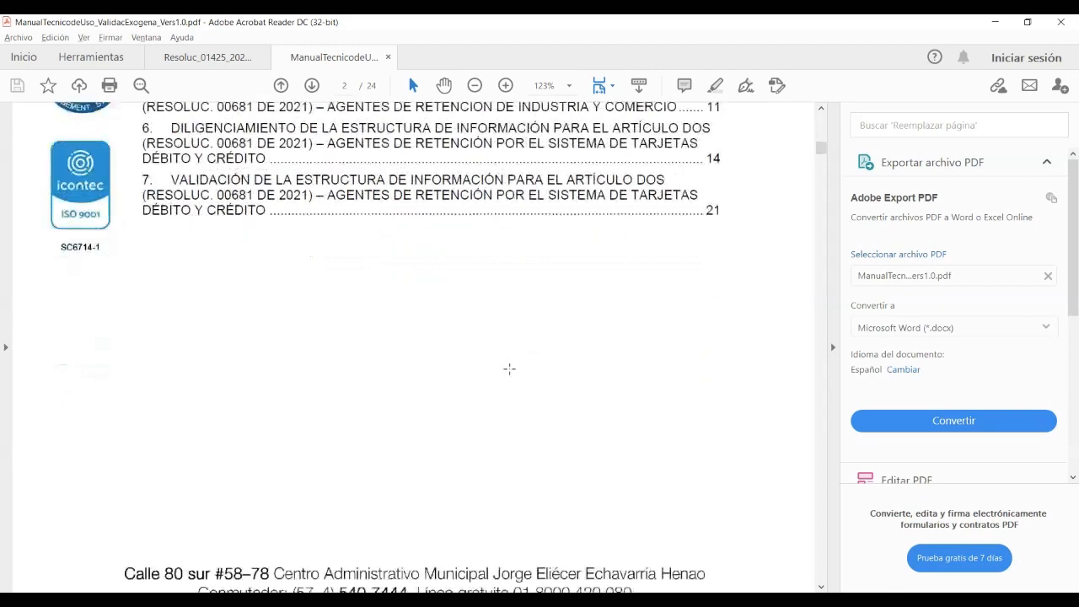
scroll(507, 367, down, 5)
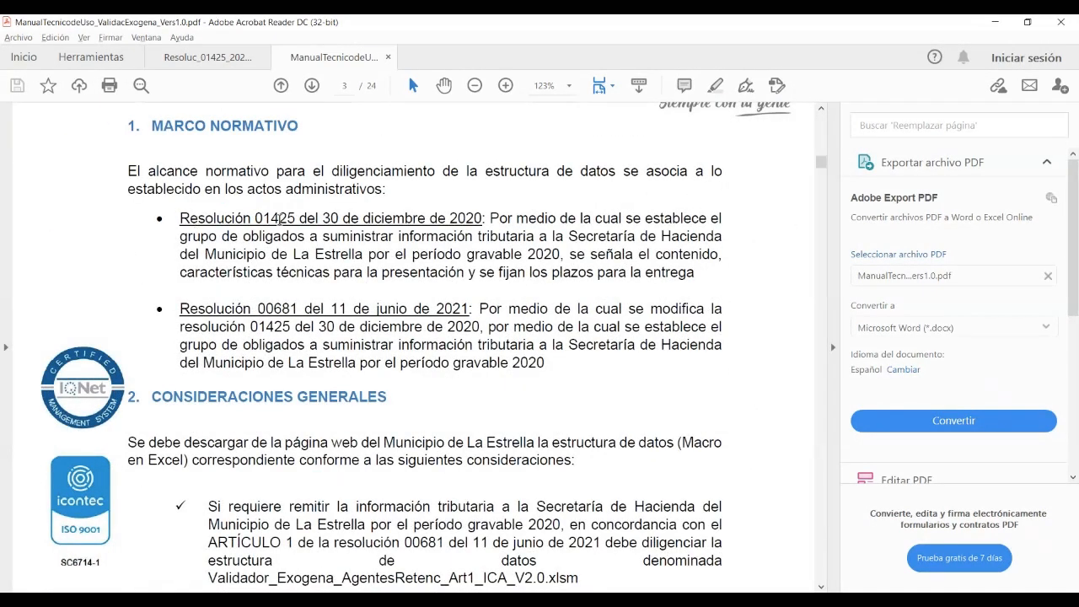
Highlight the ARTÍCULO 1 and ARTÍCULO 2 references, then move on to page 4
scroll(396, 319, down, 5)
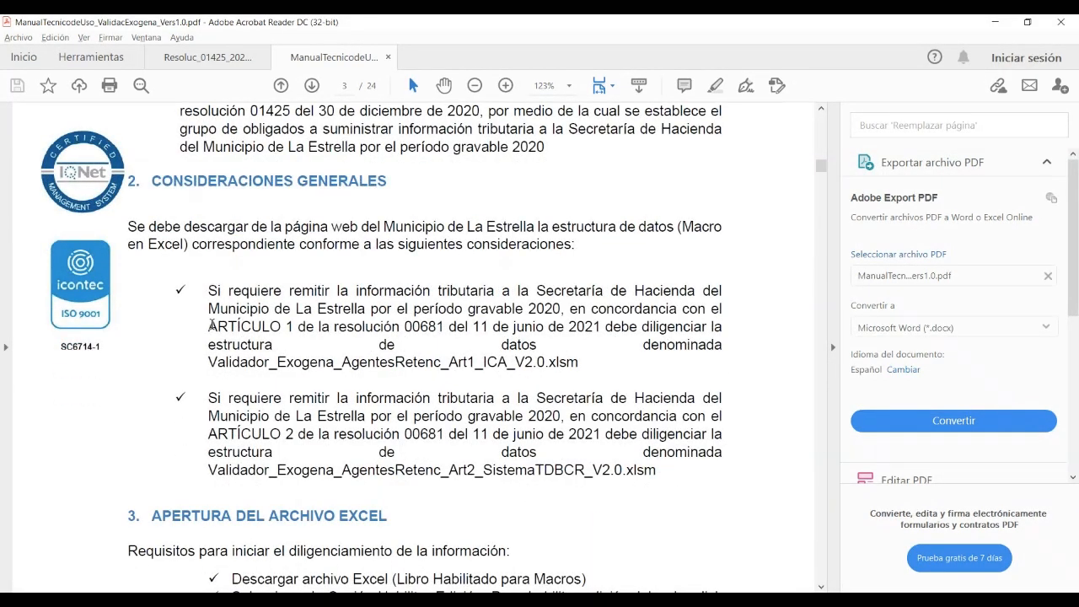
drag(212, 326, 293, 326)
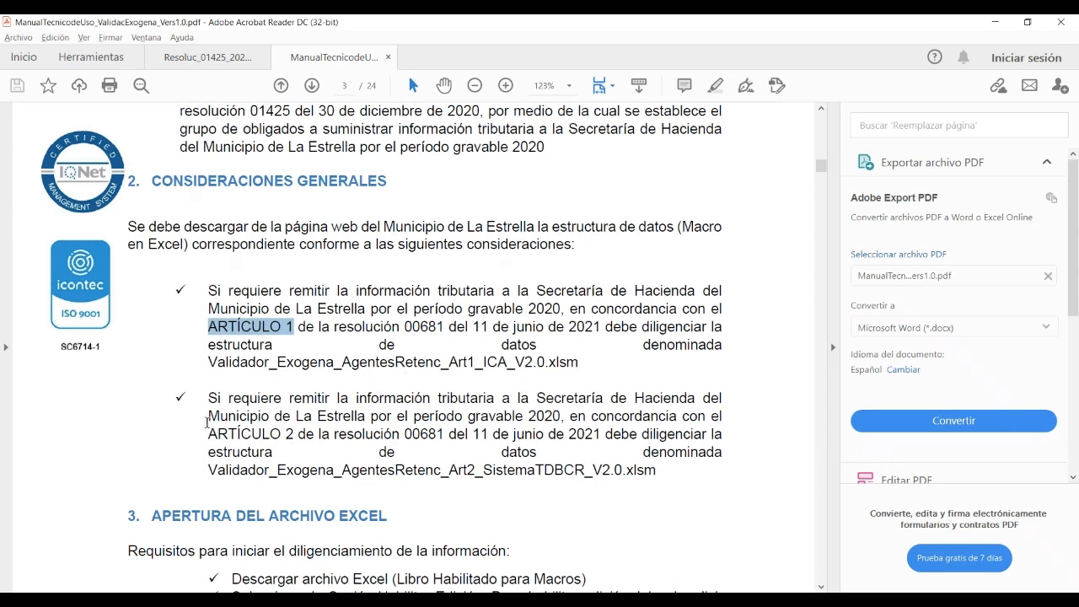
drag(210, 433, 294, 434)
scroll(550, 274, down, 7)
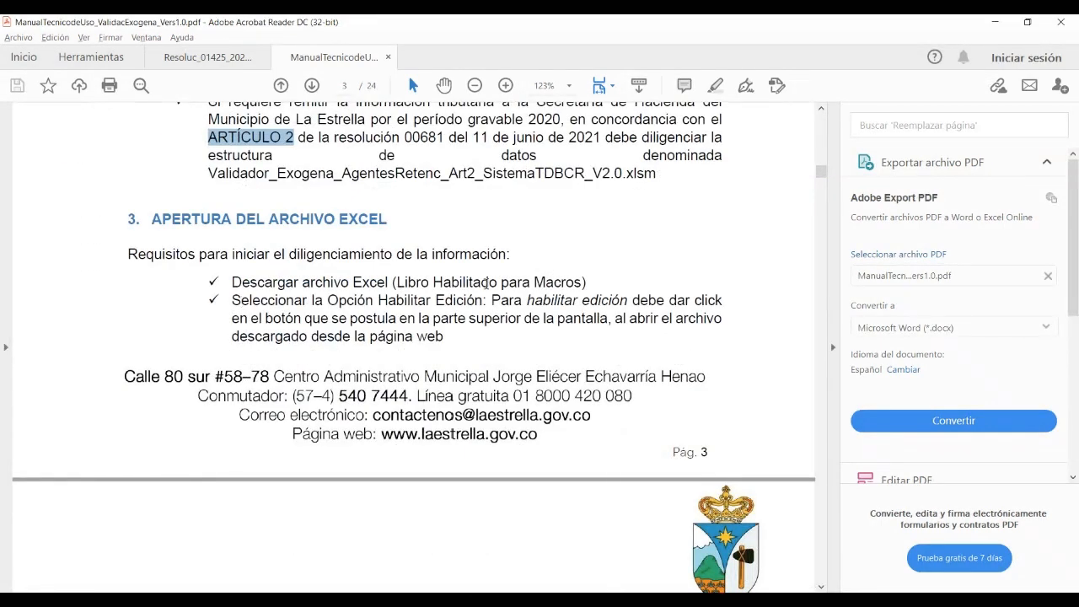
scroll(440, 316, down, 12)
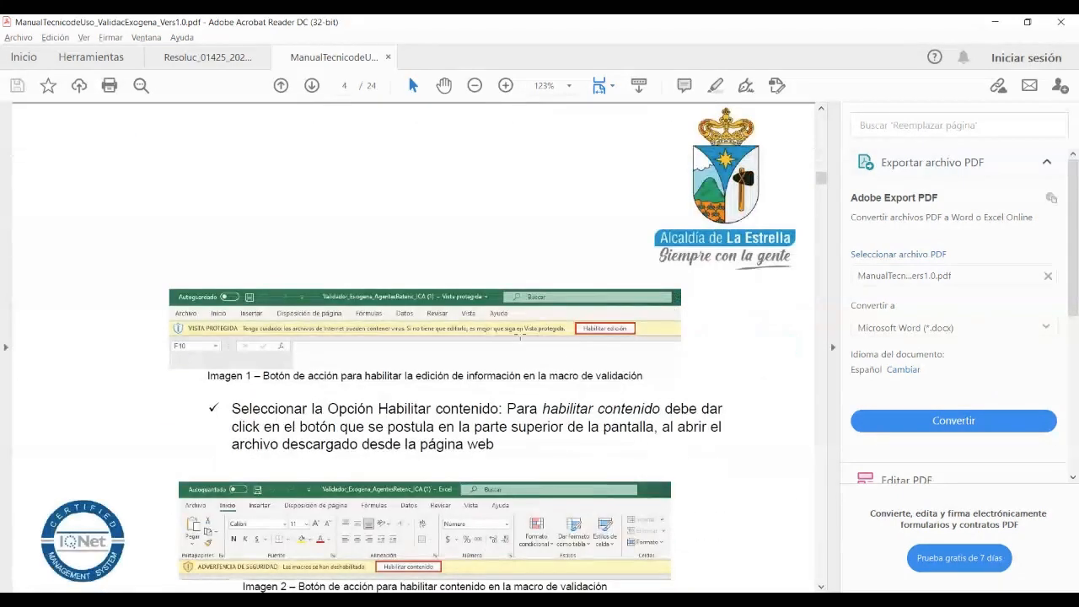
Zoom the manual to 200% and read the enable-editing and enable-content screenshots
click(506, 86)
click(505, 86)
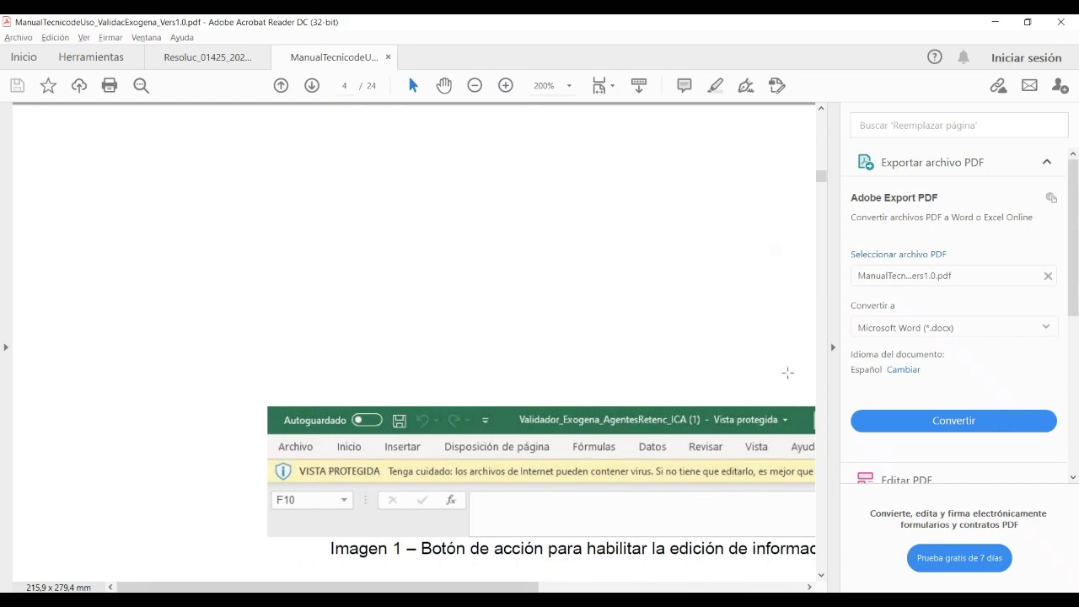
drag(491, 587, 619, 566)
scroll(585, 344, down, 5)
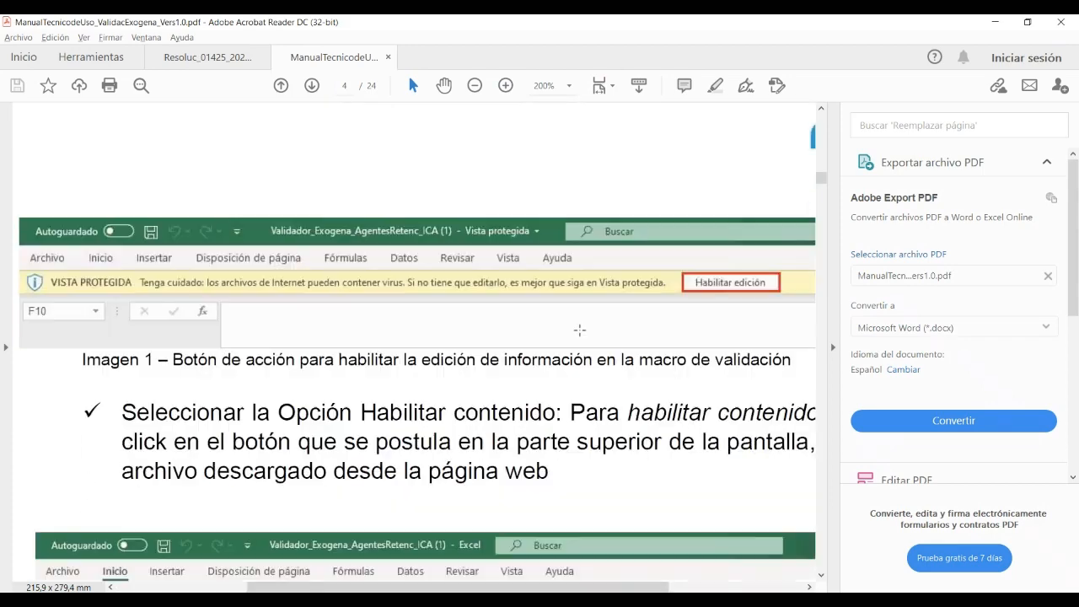
scroll(579, 330, down, 3)
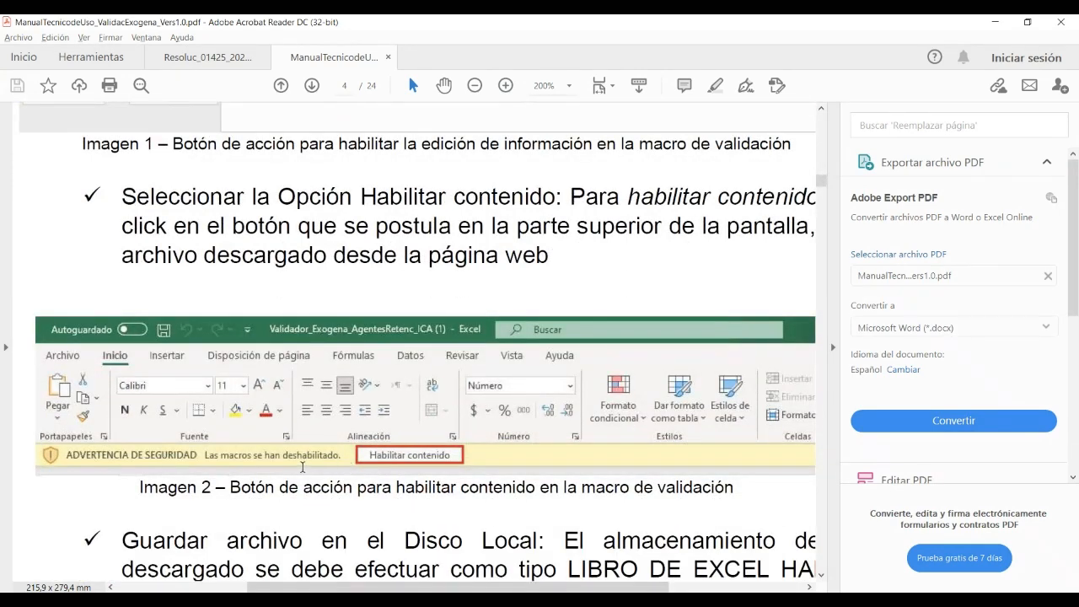
scroll(505, 329, down, 3)
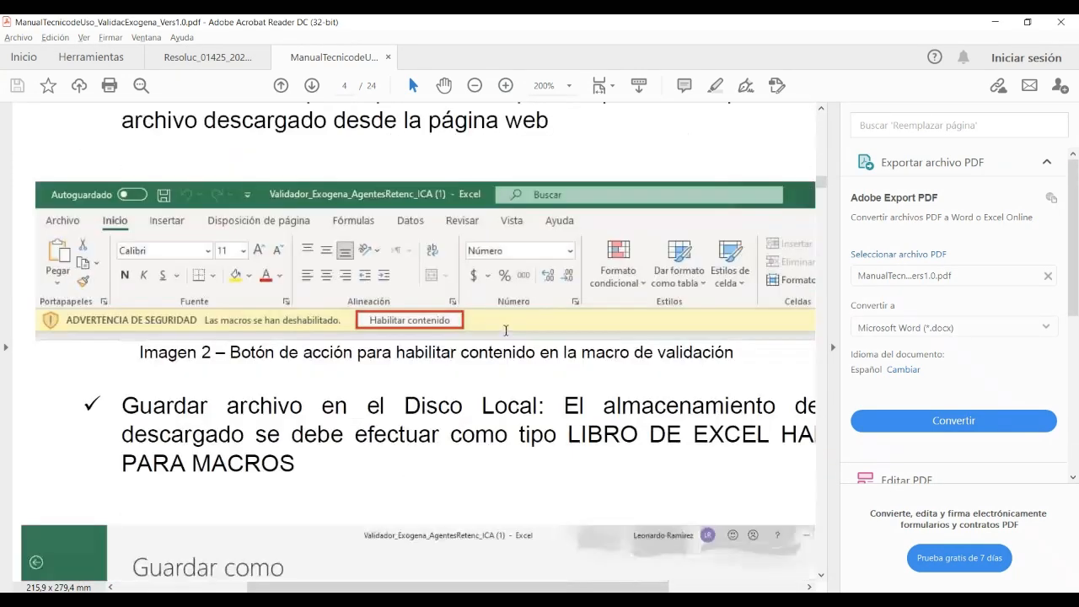
scroll(506, 329, down, 2)
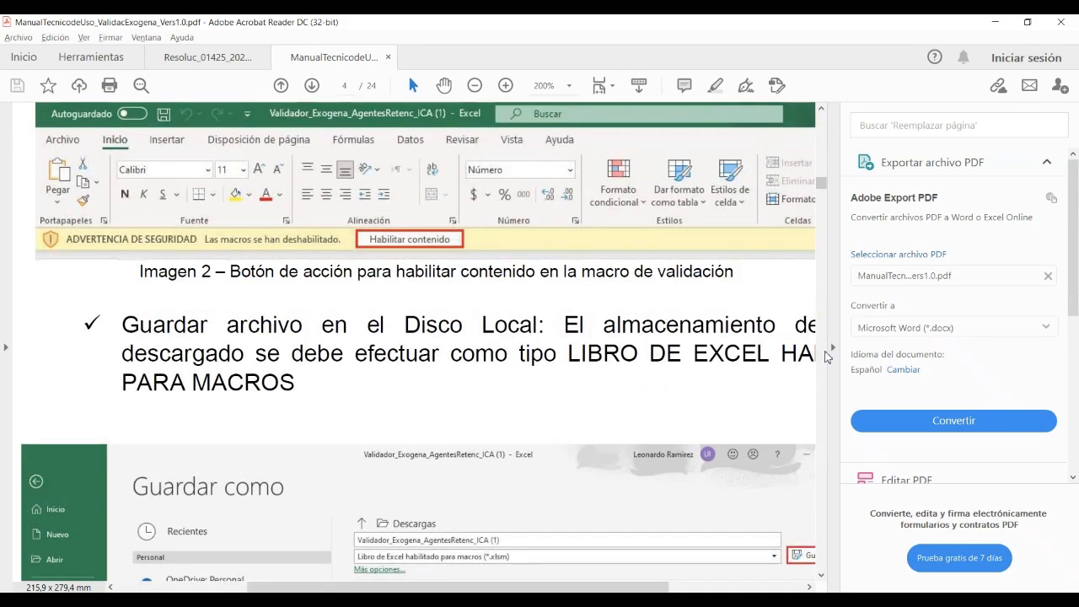
Hide the Export PDF pane and zoom back out to 154% to reach section 4.1
click(832, 347)
scroll(610, 322, down, 3)
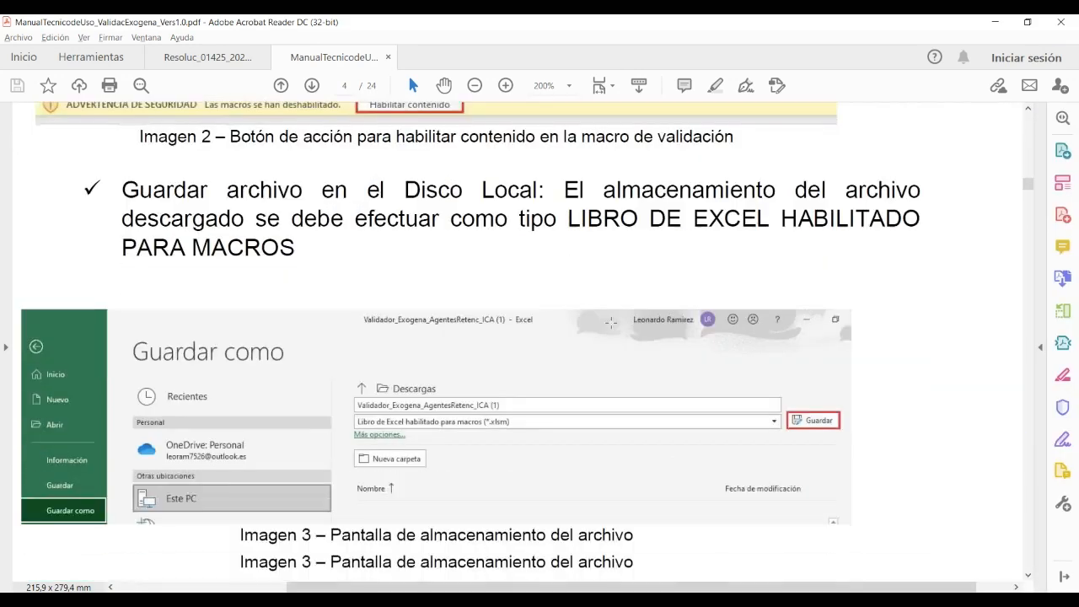
scroll(611, 322, down, 5)
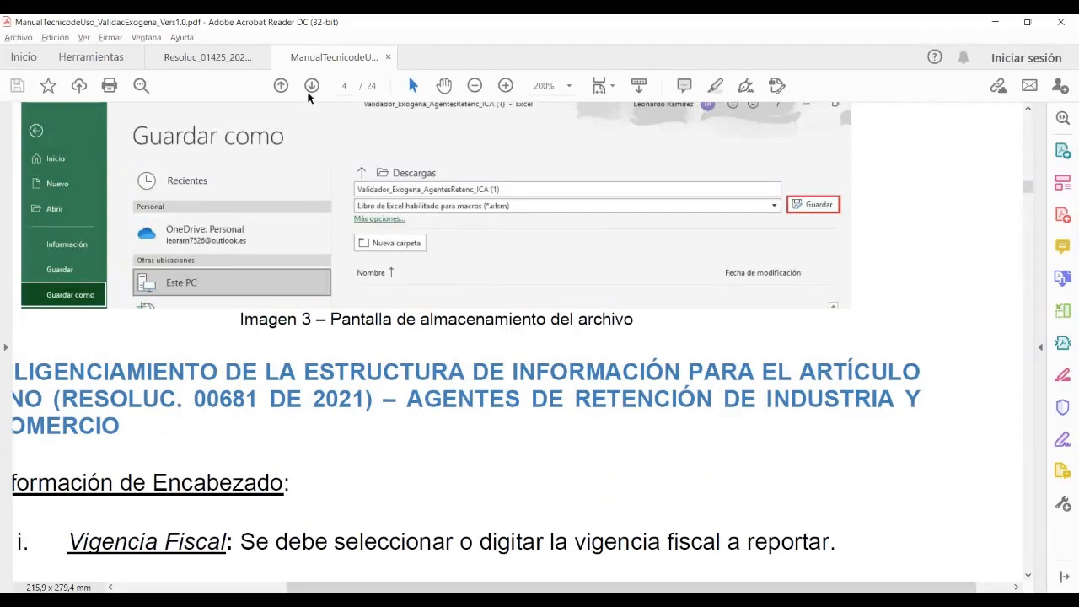
click(474, 86)
scroll(536, 250, down, 4)
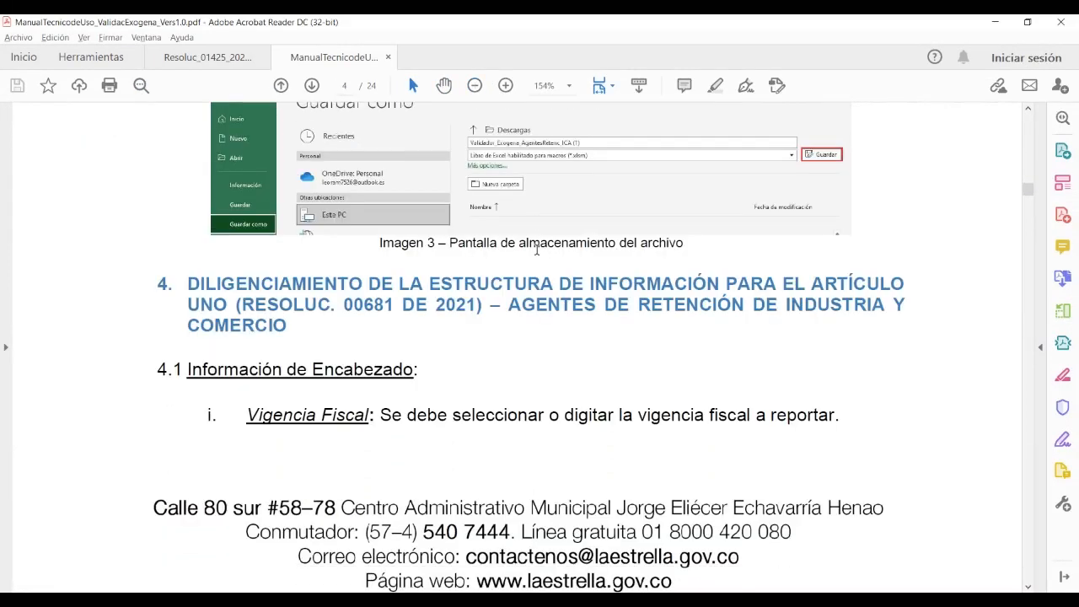
Scroll through pages 5 to 7 to Imagen 9's document-type list and Número de Documento
scroll(536, 250, down, 14)
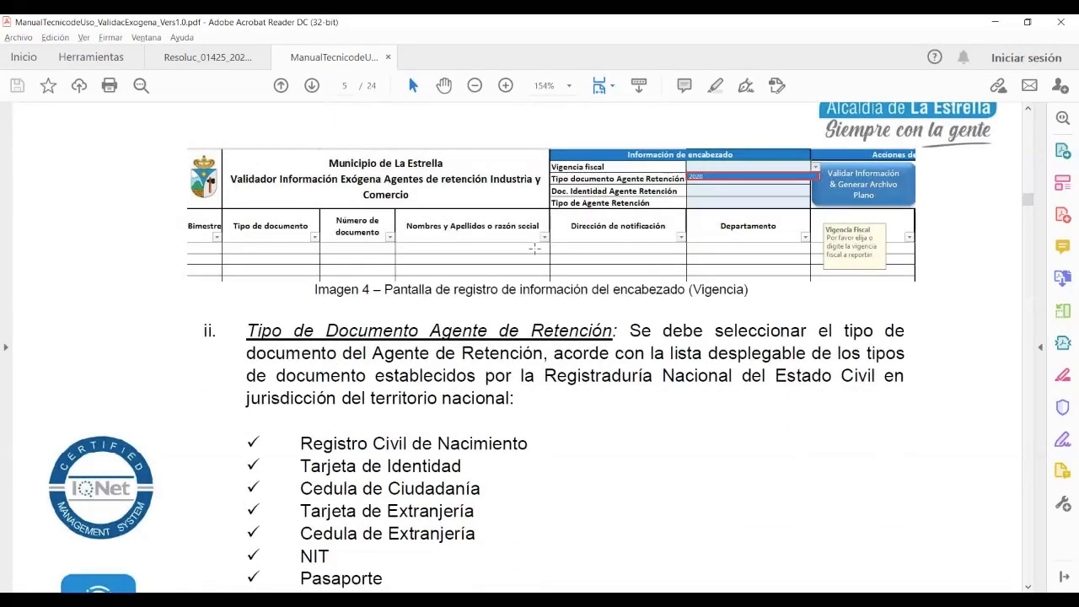
scroll(534, 248, down, 11)
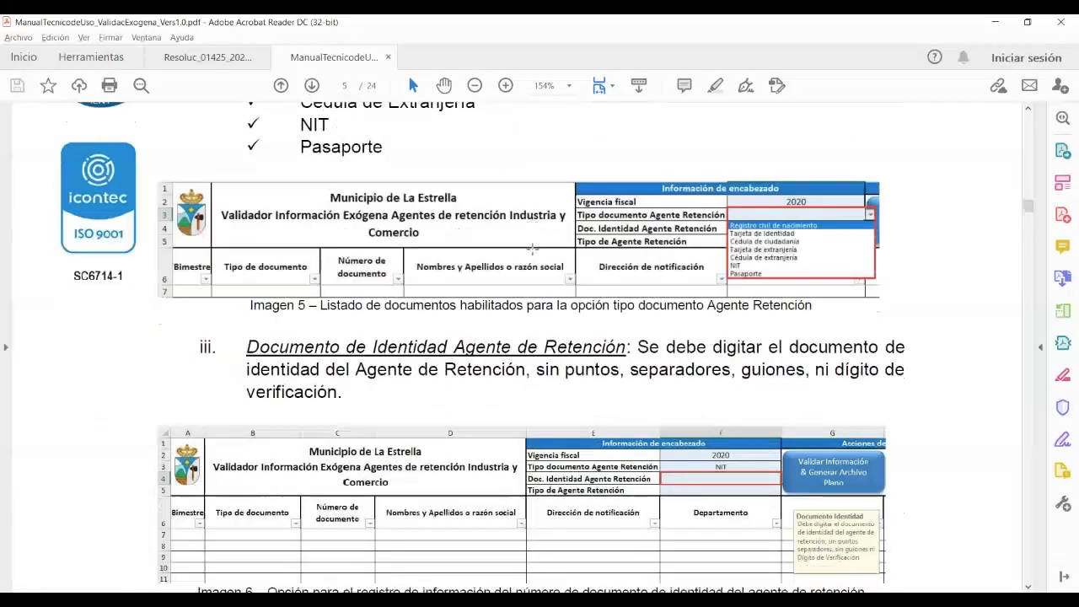
scroll(532, 248, down, 6)
scroll(531, 248, down, 11)
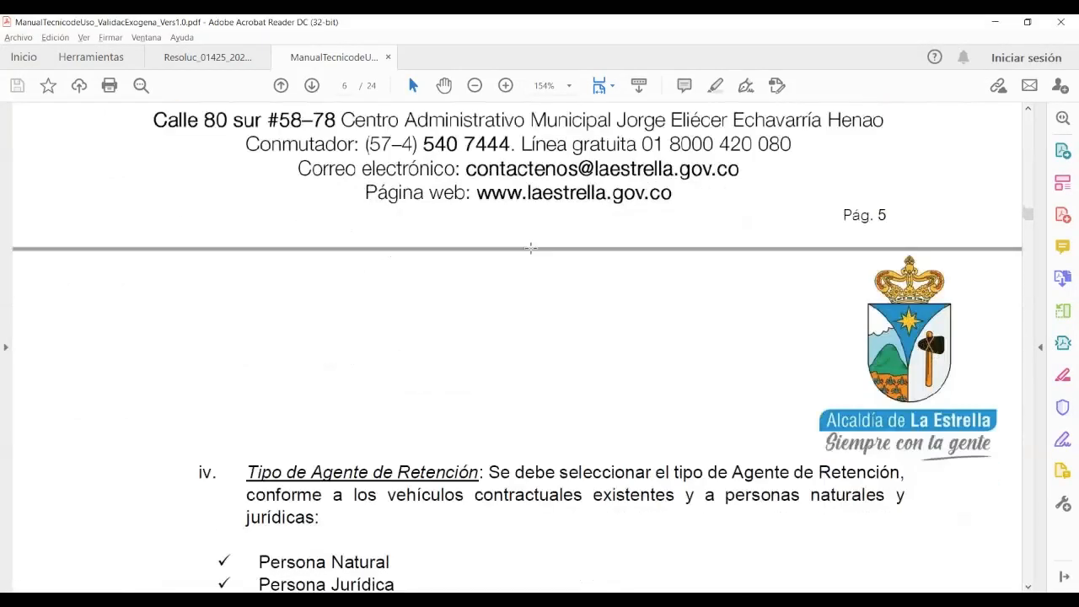
scroll(531, 248, down, 8)
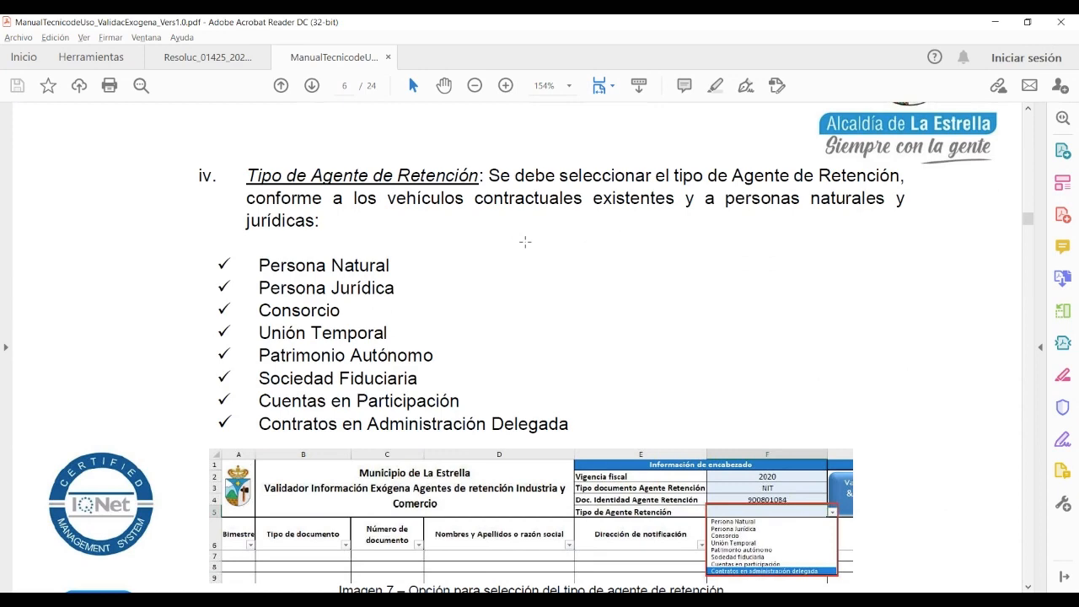
scroll(525, 241, down, 2)
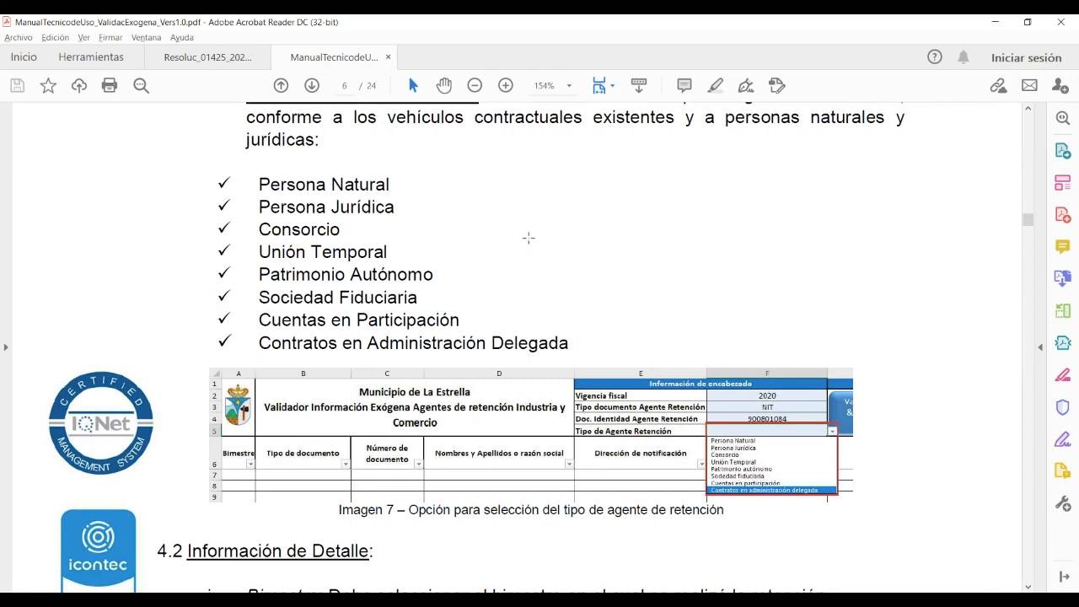
scroll(526, 240, down, 5)
scroll(531, 237, down, 4)
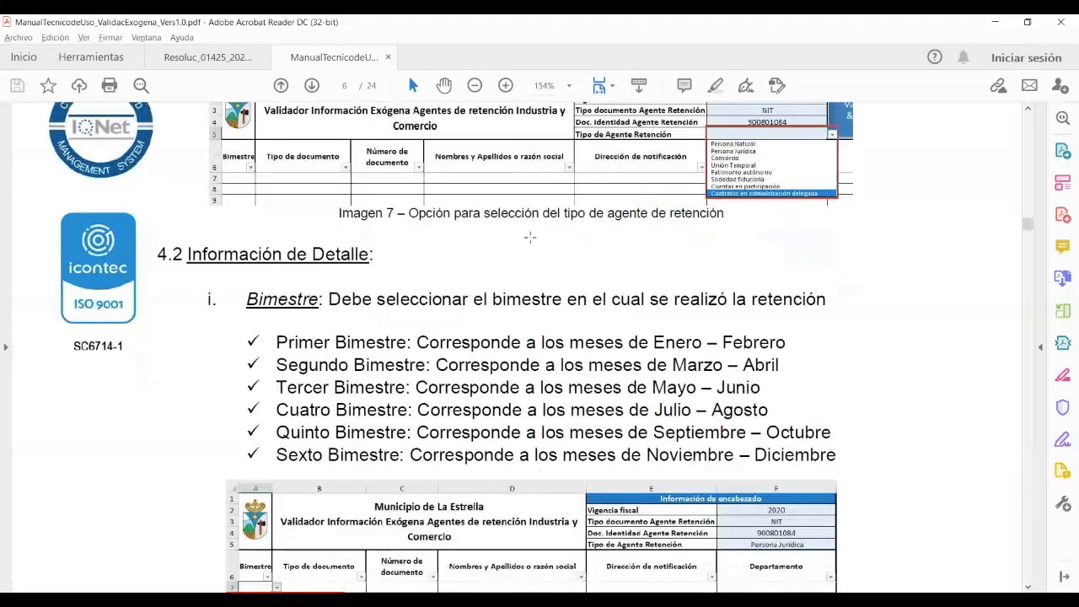
scroll(530, 237, down, 12)
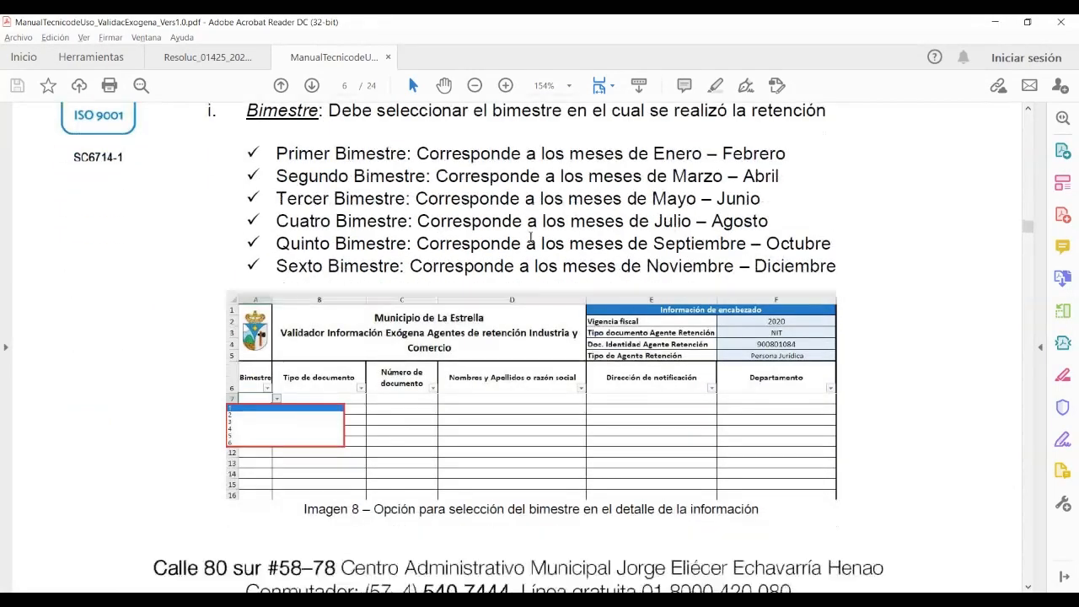
scroll(530, 237, down, 14)
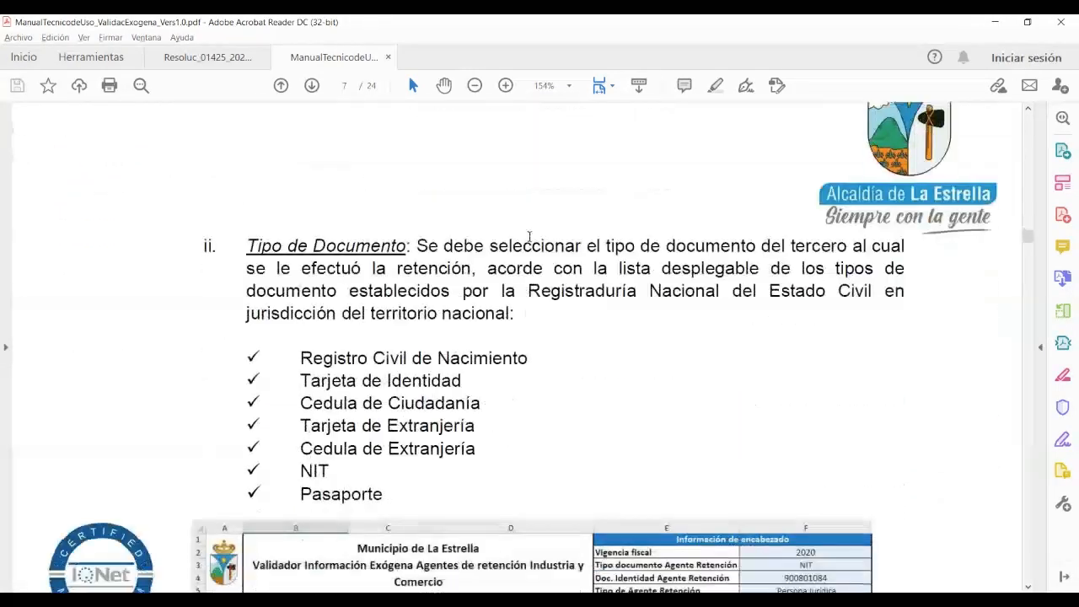
scroll(527, 233, down, 3)
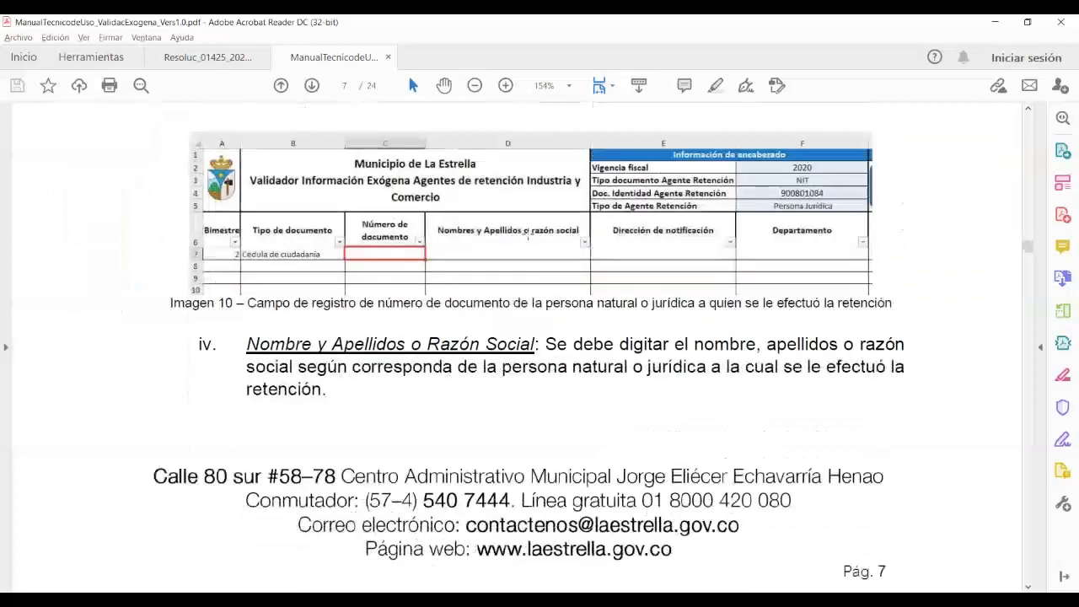
scroll(528, 233, up, 6)
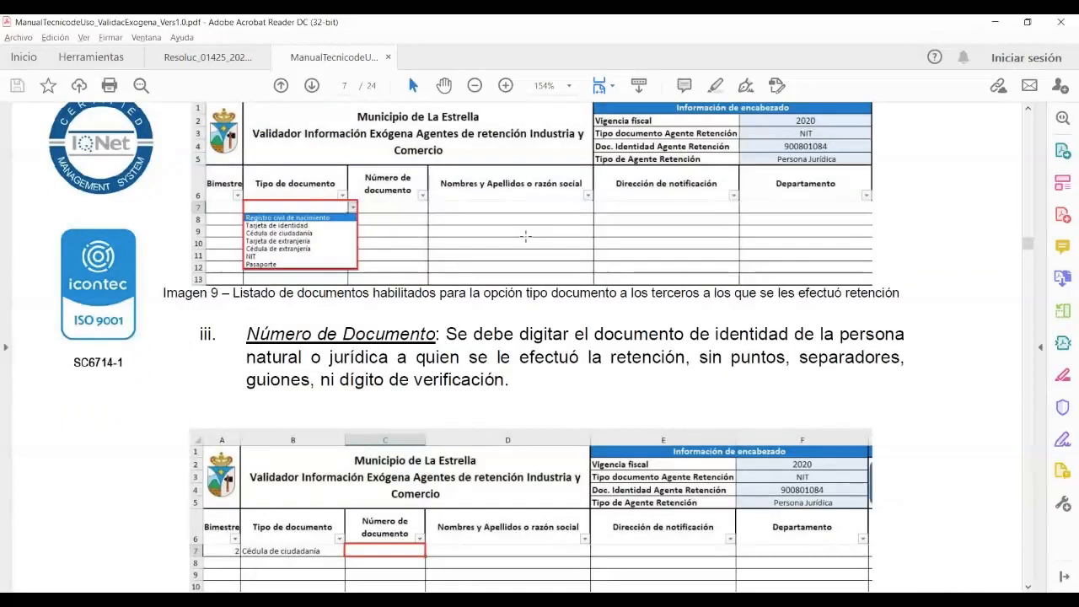
scroll(525, 237, up, 1)
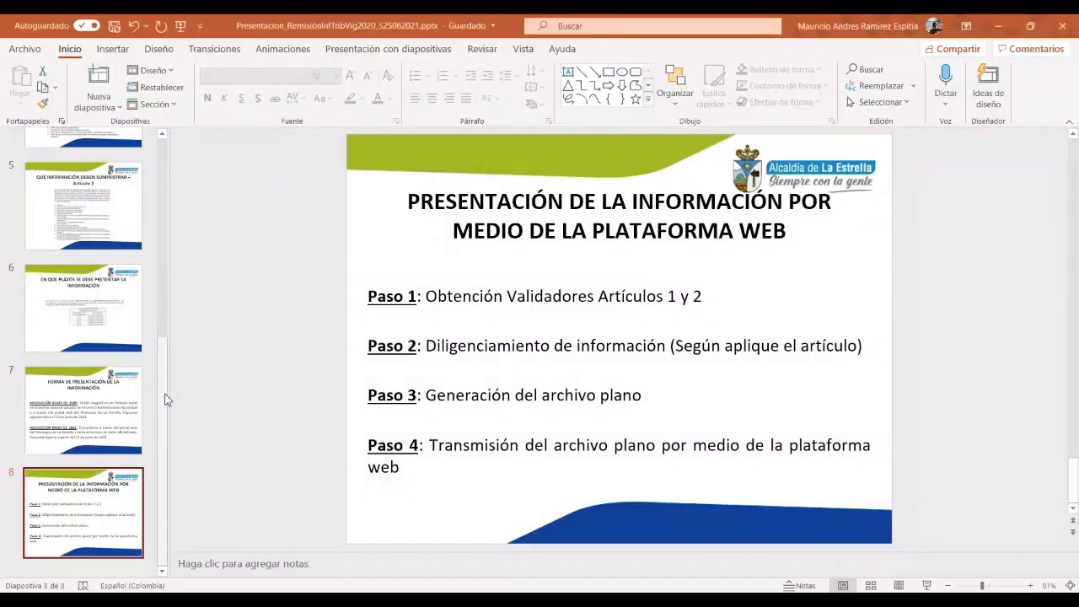
Select slide 1 of Presentacion_RemisiónInfTribVig2020 and start the full-screen slideshow from it
drag(163, 397, 164, 176)
click(84, 200)
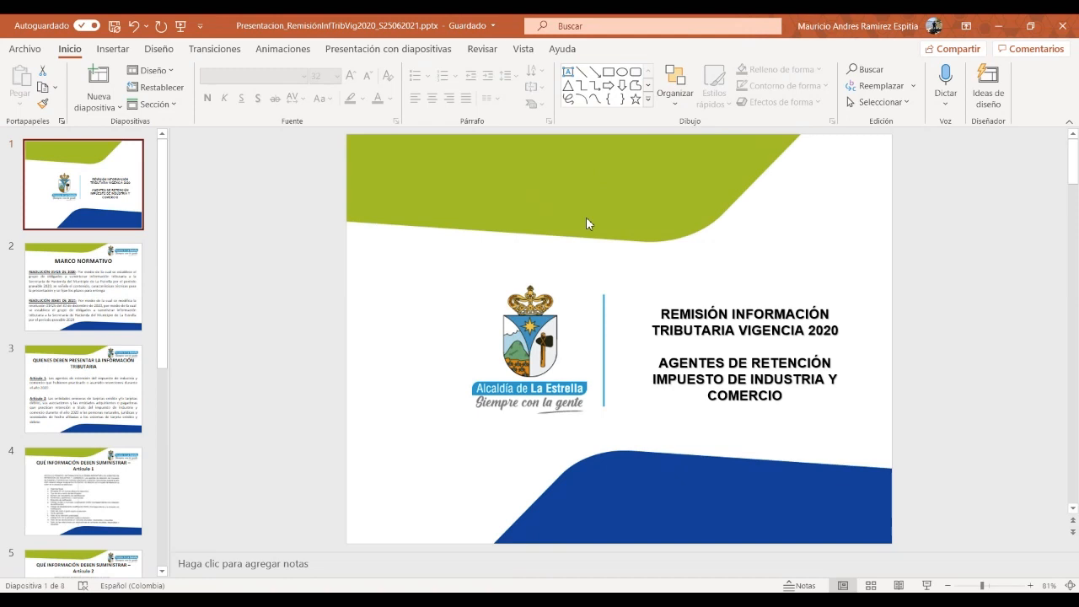
key(F5)
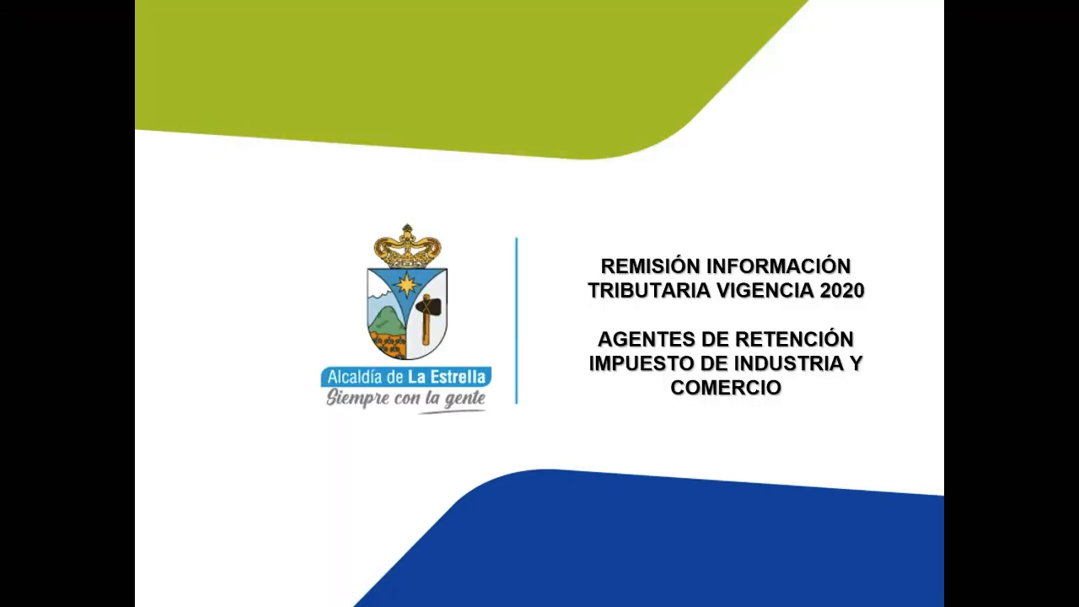